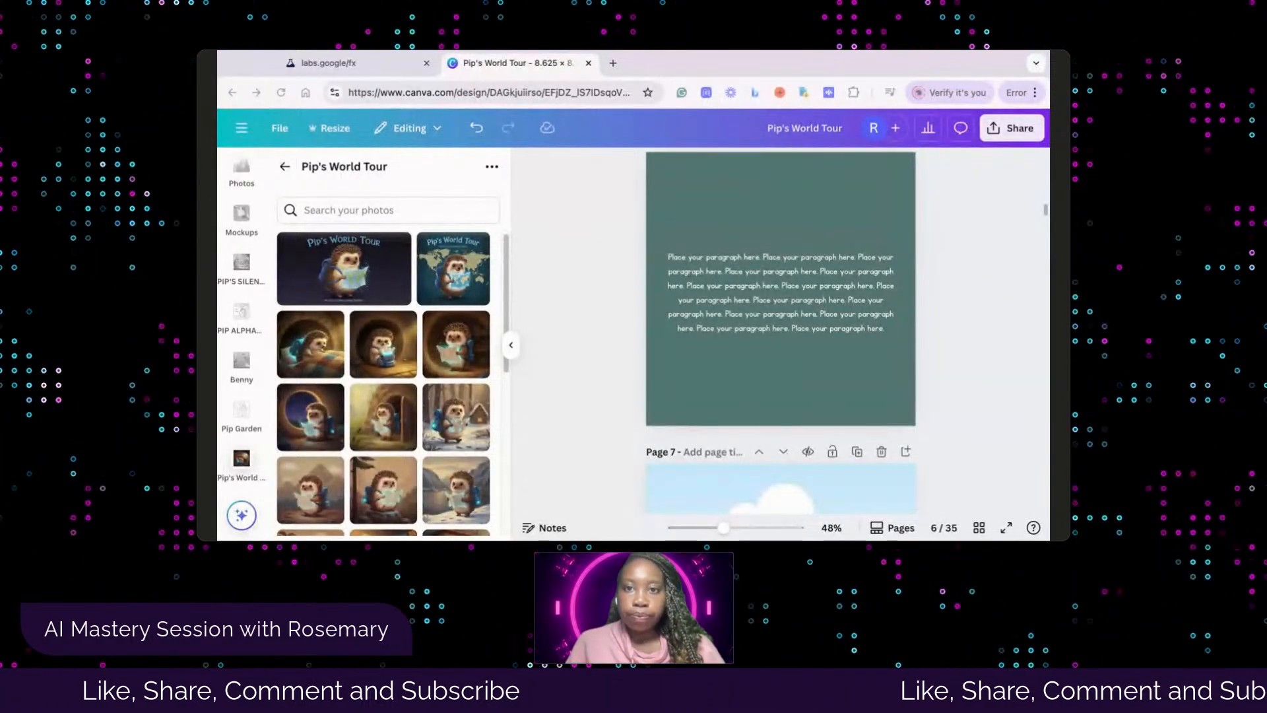
Check the hedgehog images in the Whisk library, and return to Canva to review the page 5 illustration and the placeholder text on page 6
left_click(363, 62)
scroll(611, 367, "down", 4)
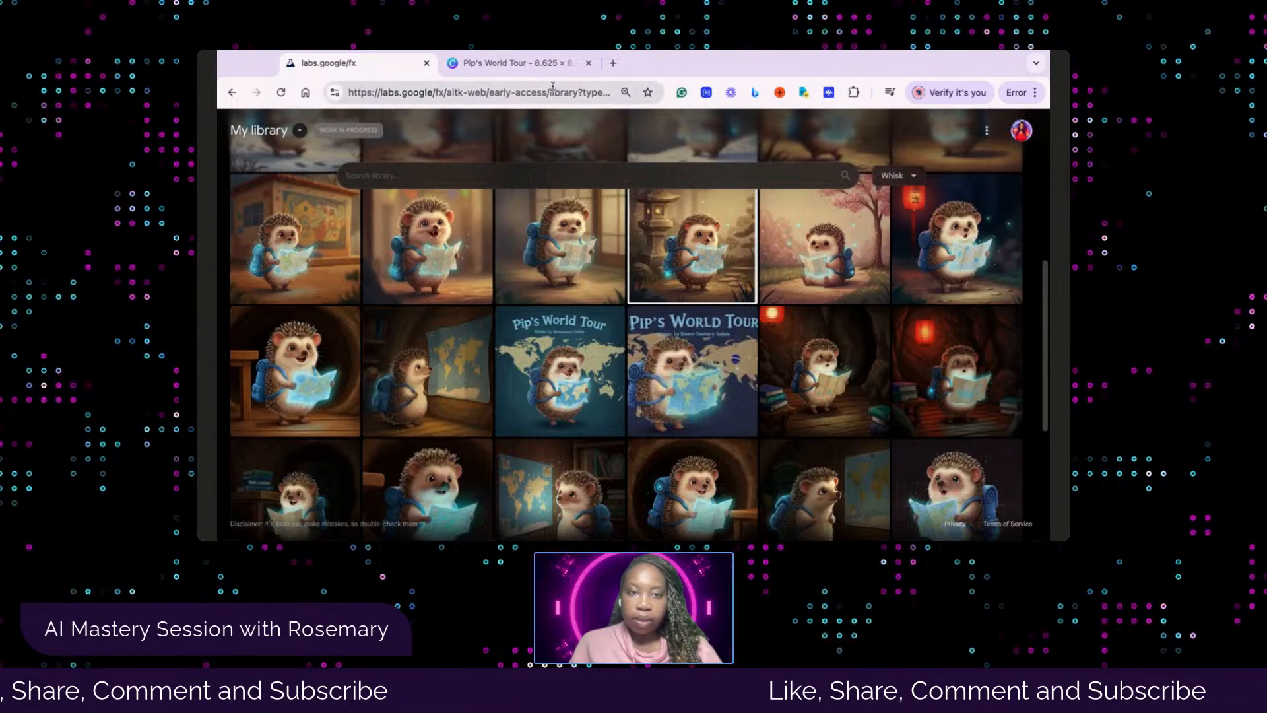
left_click(545, 63)
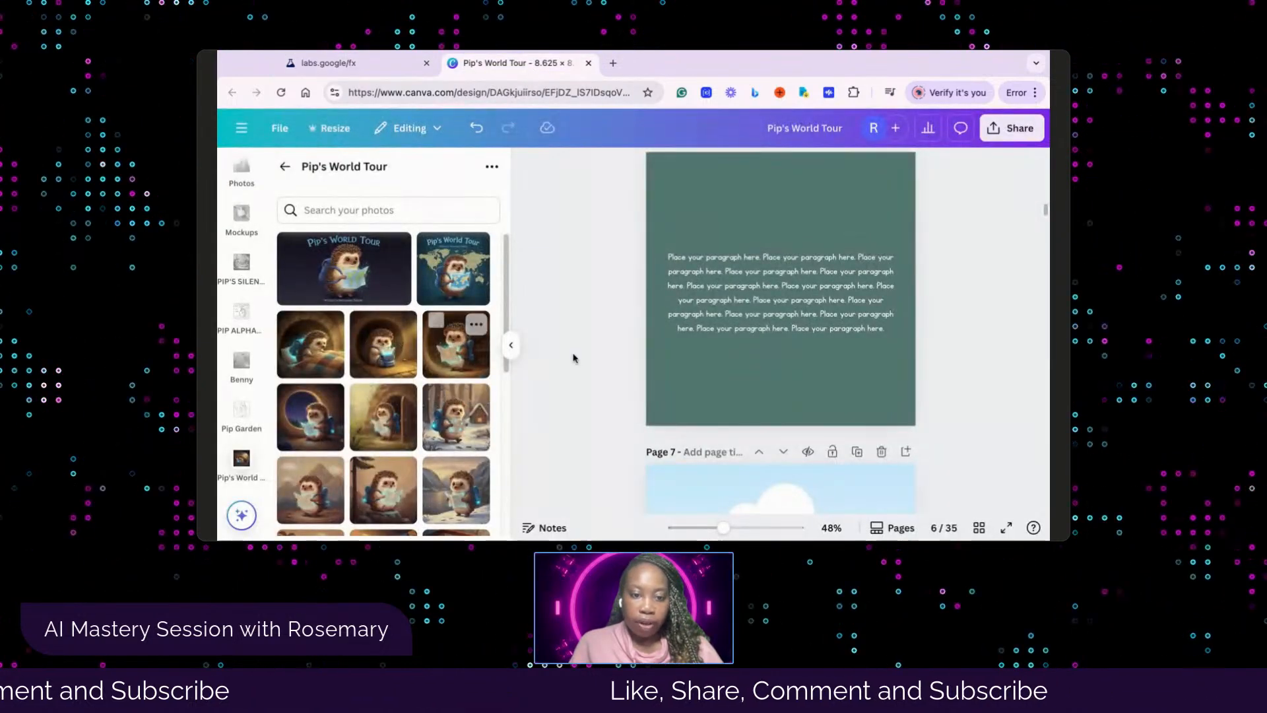
scroll(699, 343, "up", 3)
scroll(792, 285, "up", 2)
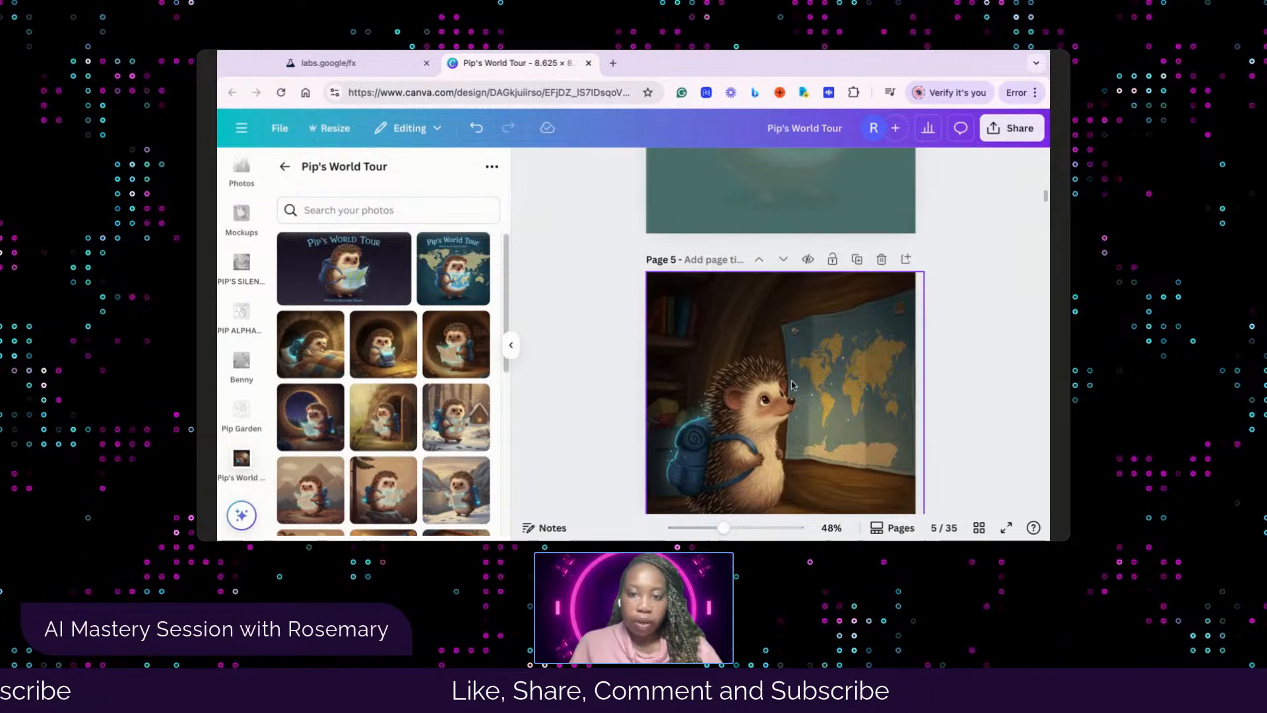
scroll(786, 370, "down", 2)
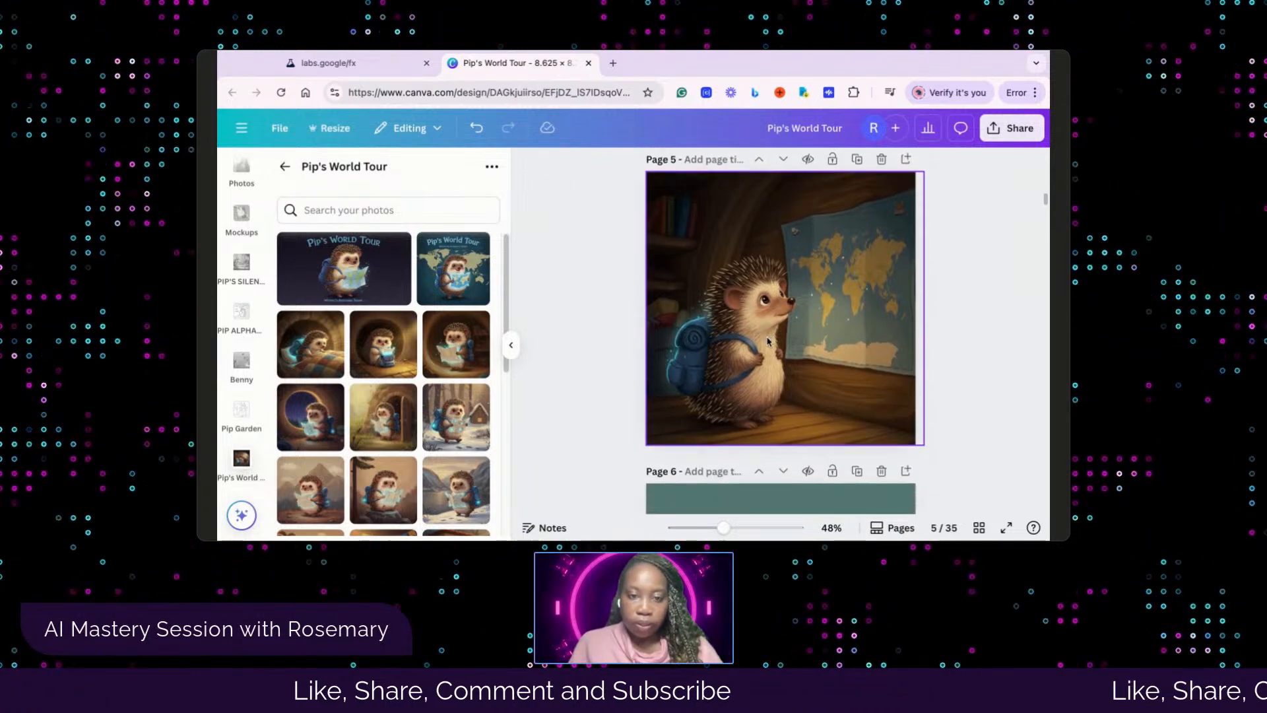
scroll(767, 340, "down", 2)
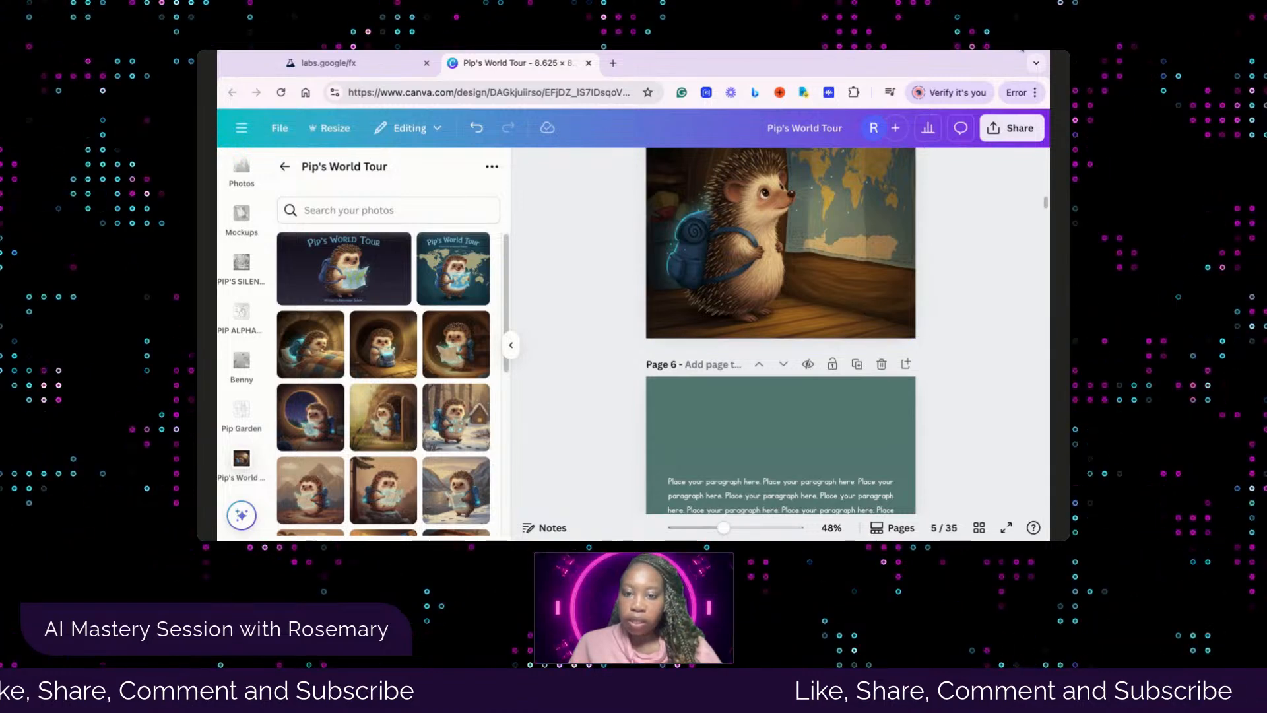
scroll(769, 442, "down", 2)
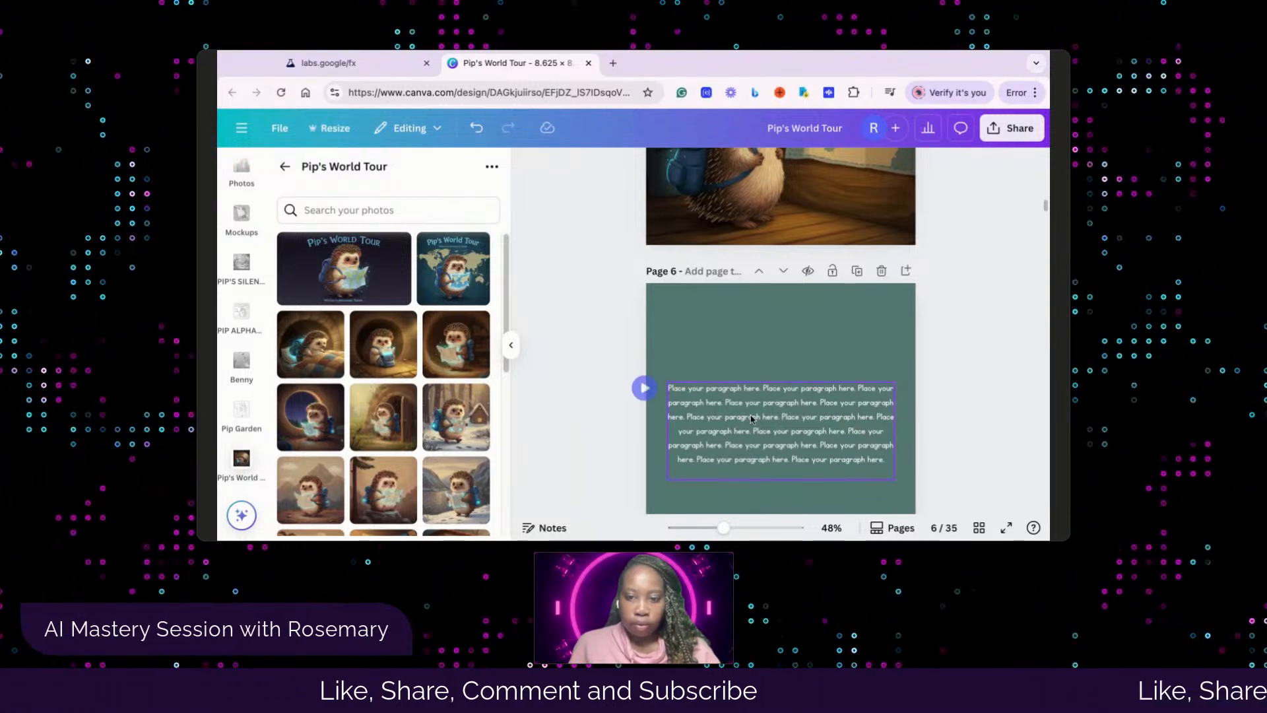
left_click(751, 301)
scroll(750, 300, "down", 2)
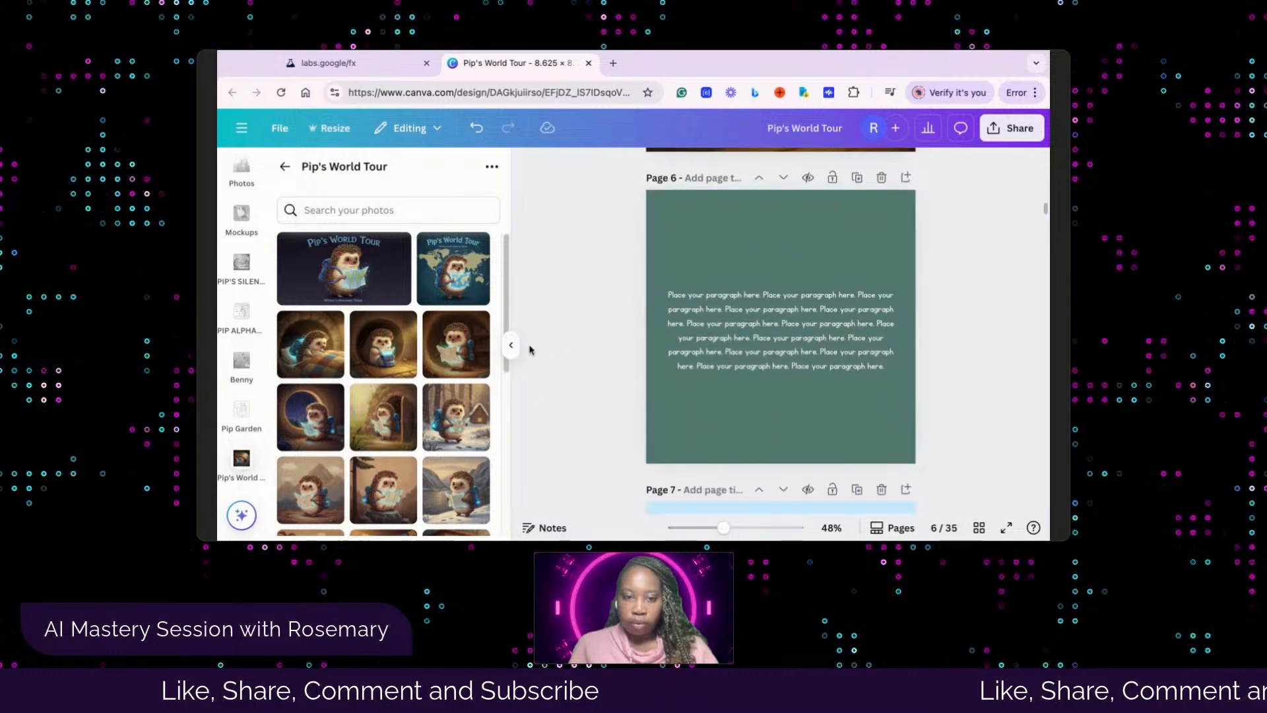
left_click(515, 347)
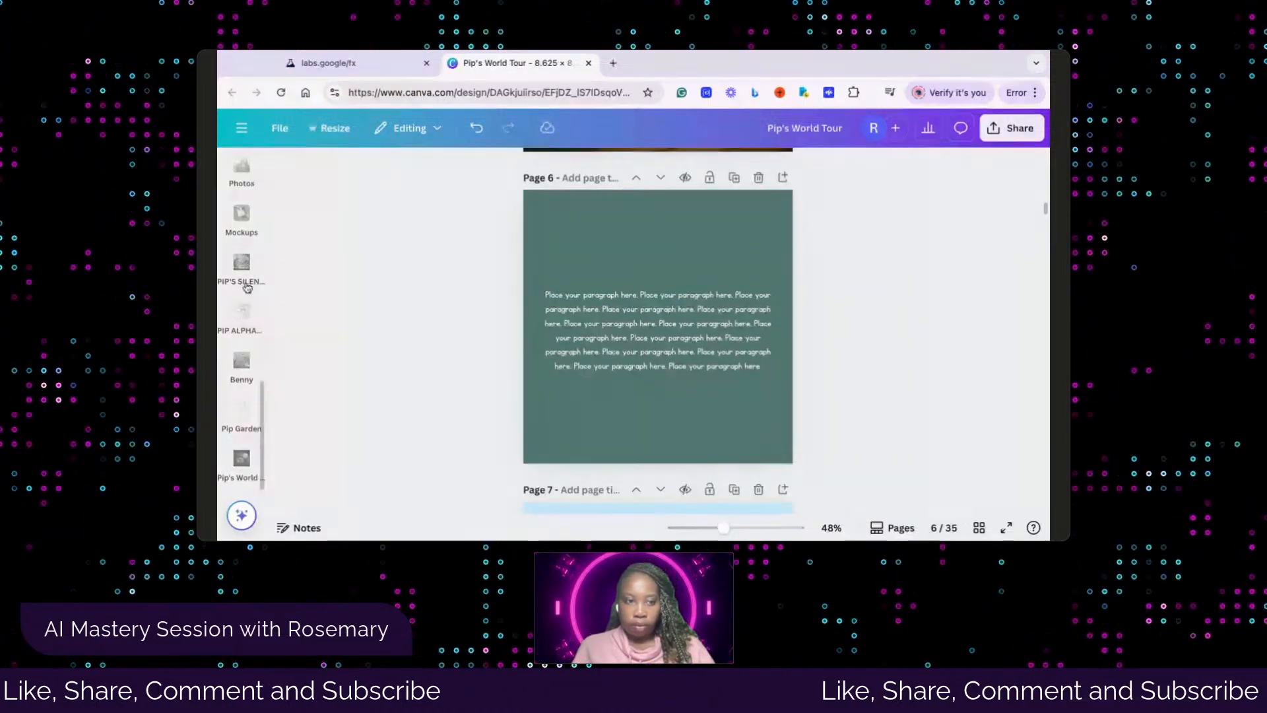
left_click(241, 374)
left_click(242, 374)
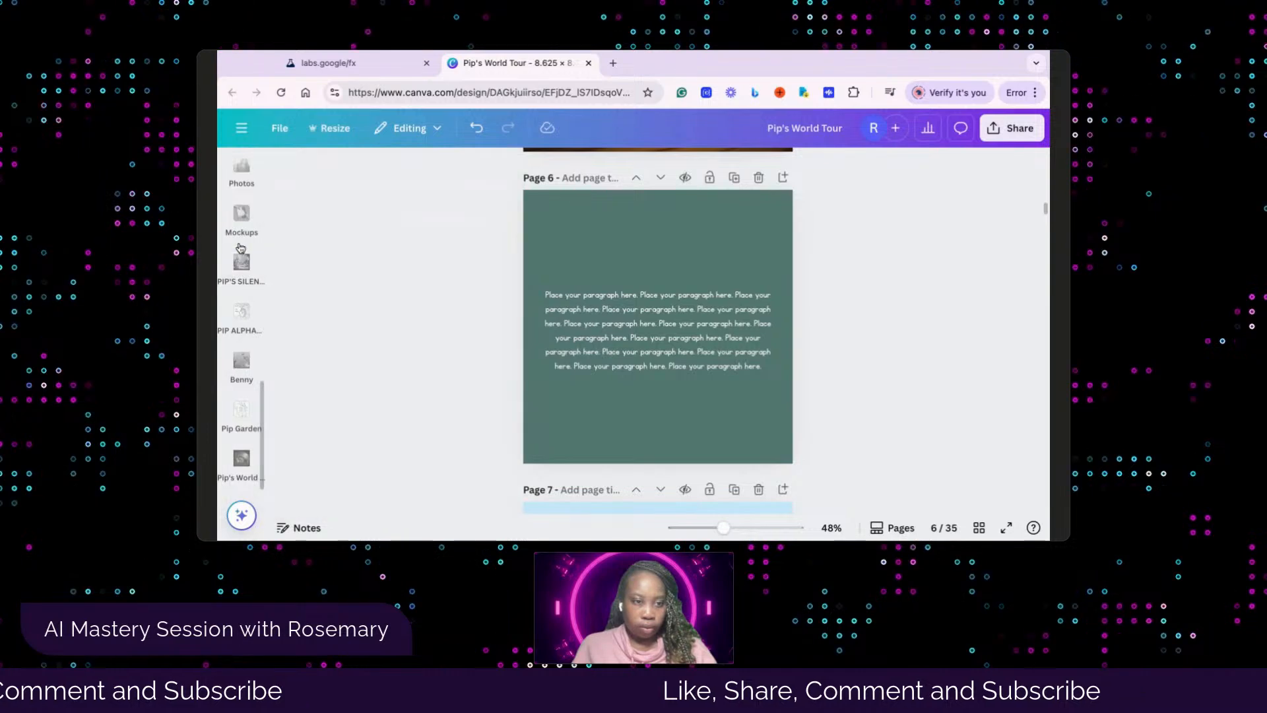
scroll(246, 236, "up", 5)
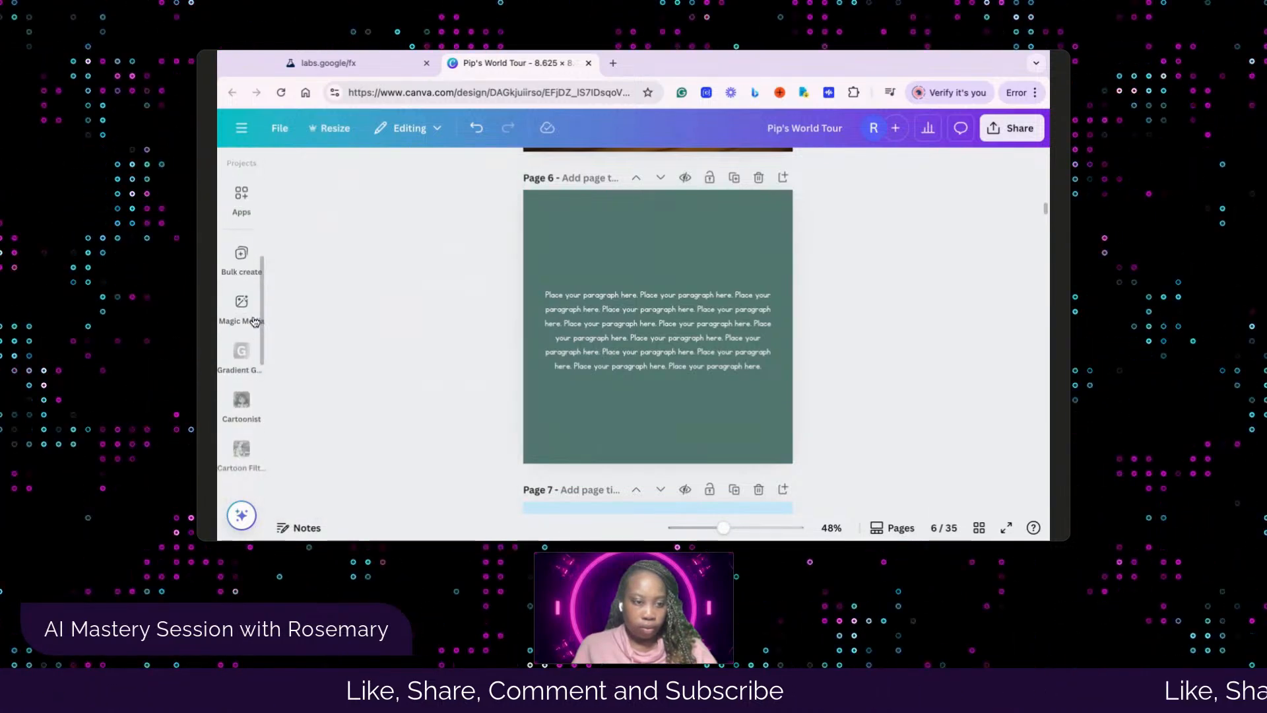
scroll(252, 322, "down", 6)
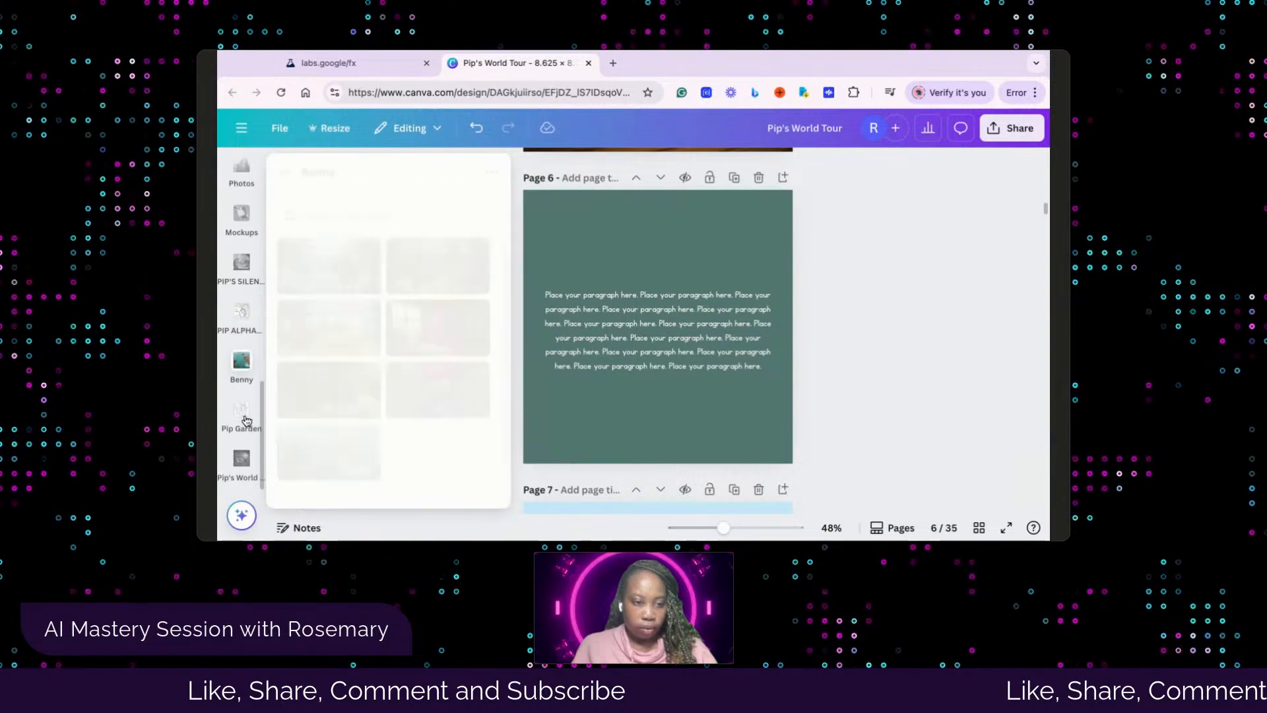
left_click(235, 476)
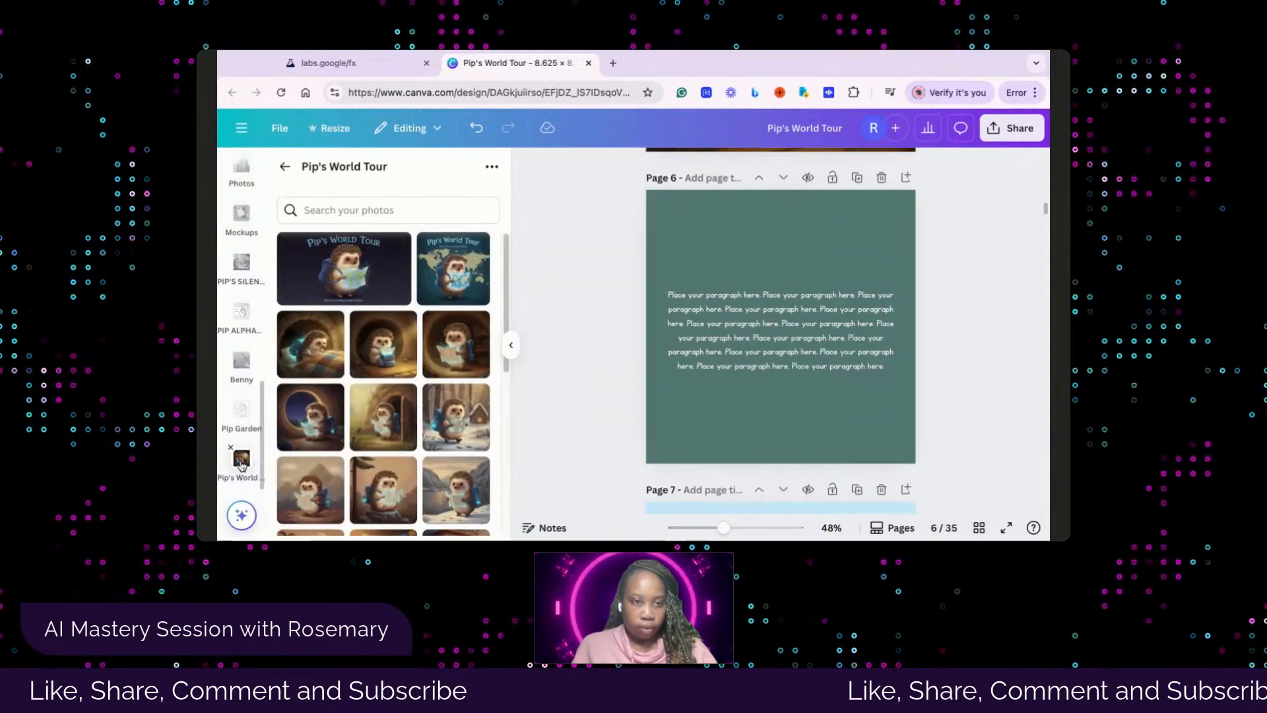
Replace page 6's placeholder paragraph with the copied story text beginning "Pip sits in his cozy burrow, staring at a big world map on his wall"
left_click(763, 324)
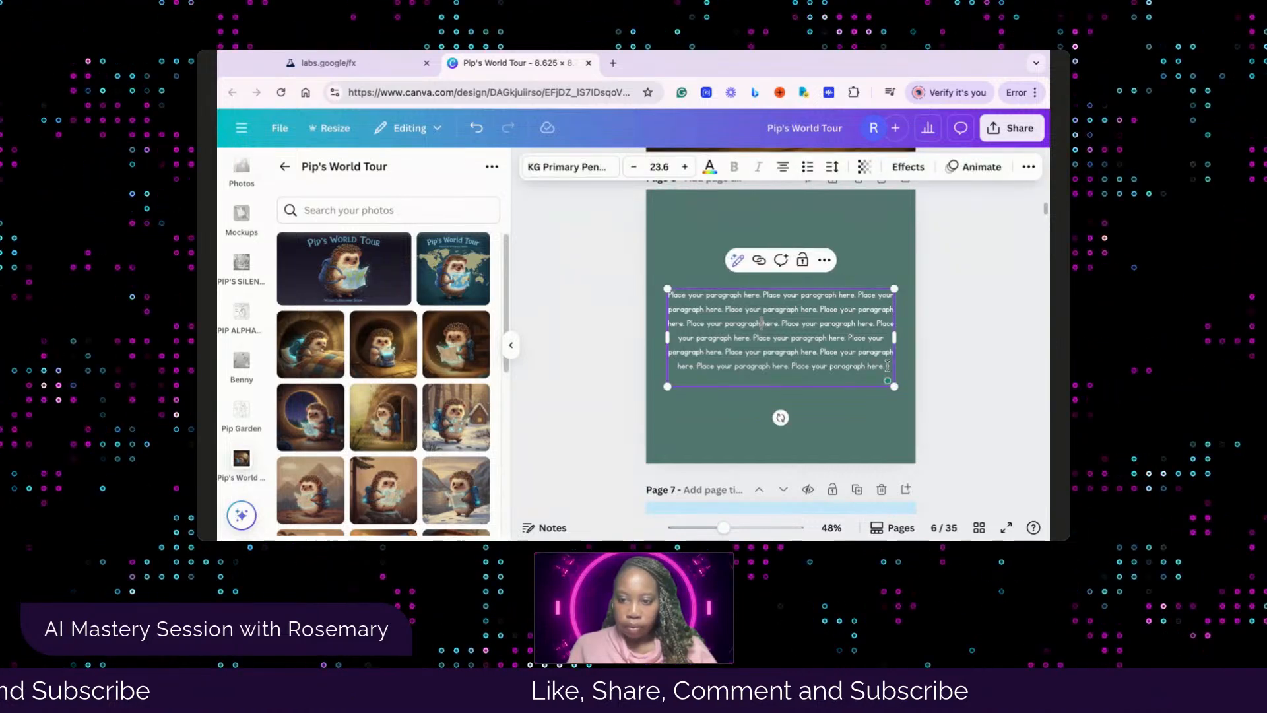
left_click_drag(887, 366, 668, 296)
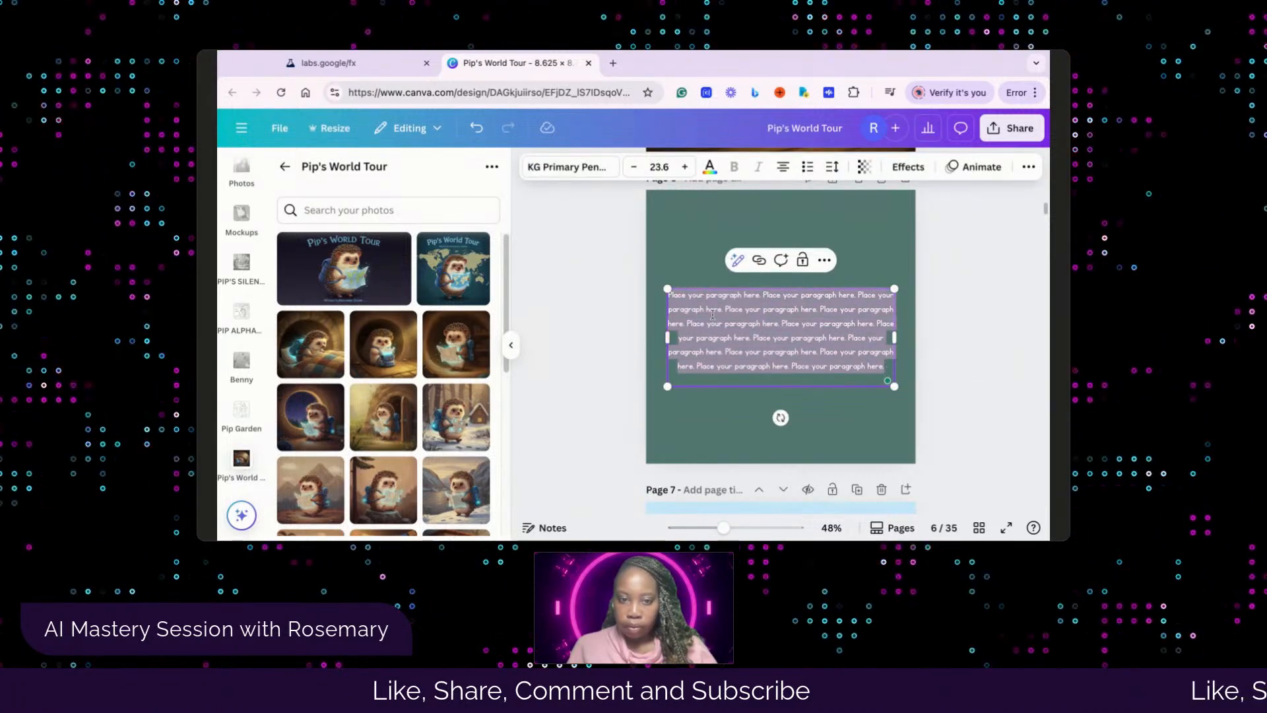
type("Pip sits in his cozy burrow, staring at a big world map on his wall with sparkly eyes. He hums softly to himself, feeling excited to see faraway places and learn new things that make him feel happy and calm.")
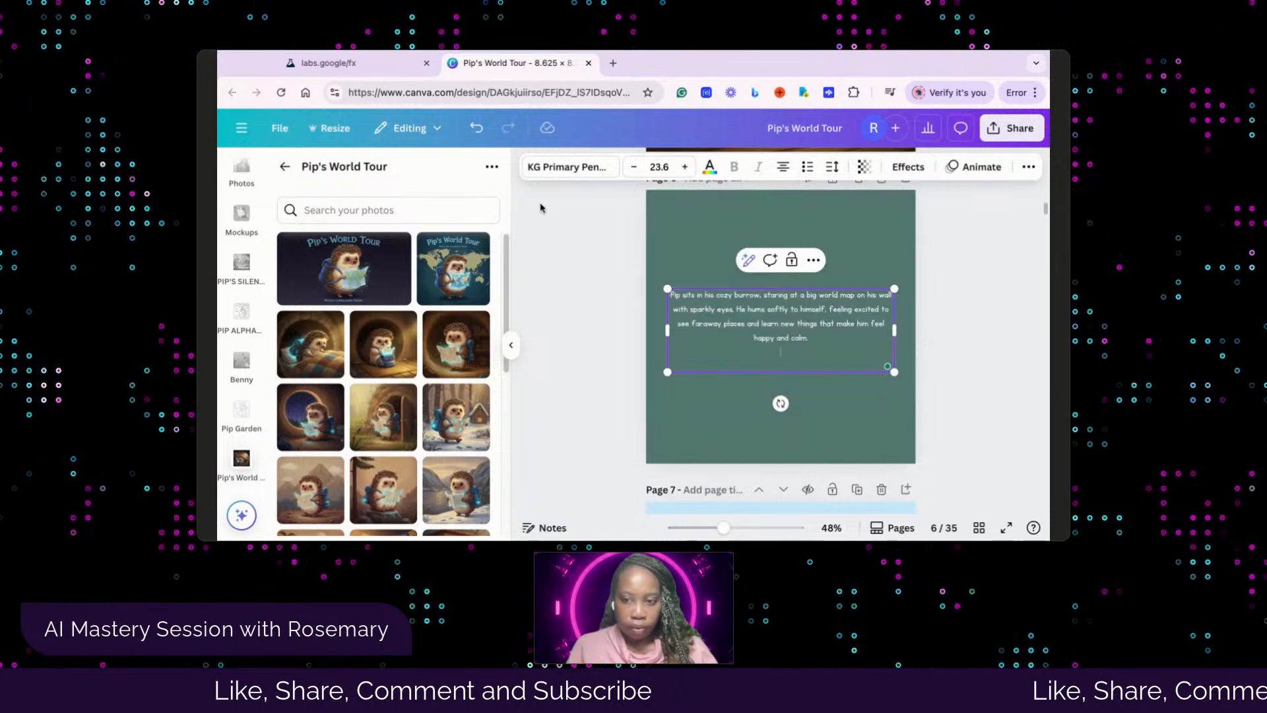
left_click(1005, 389)
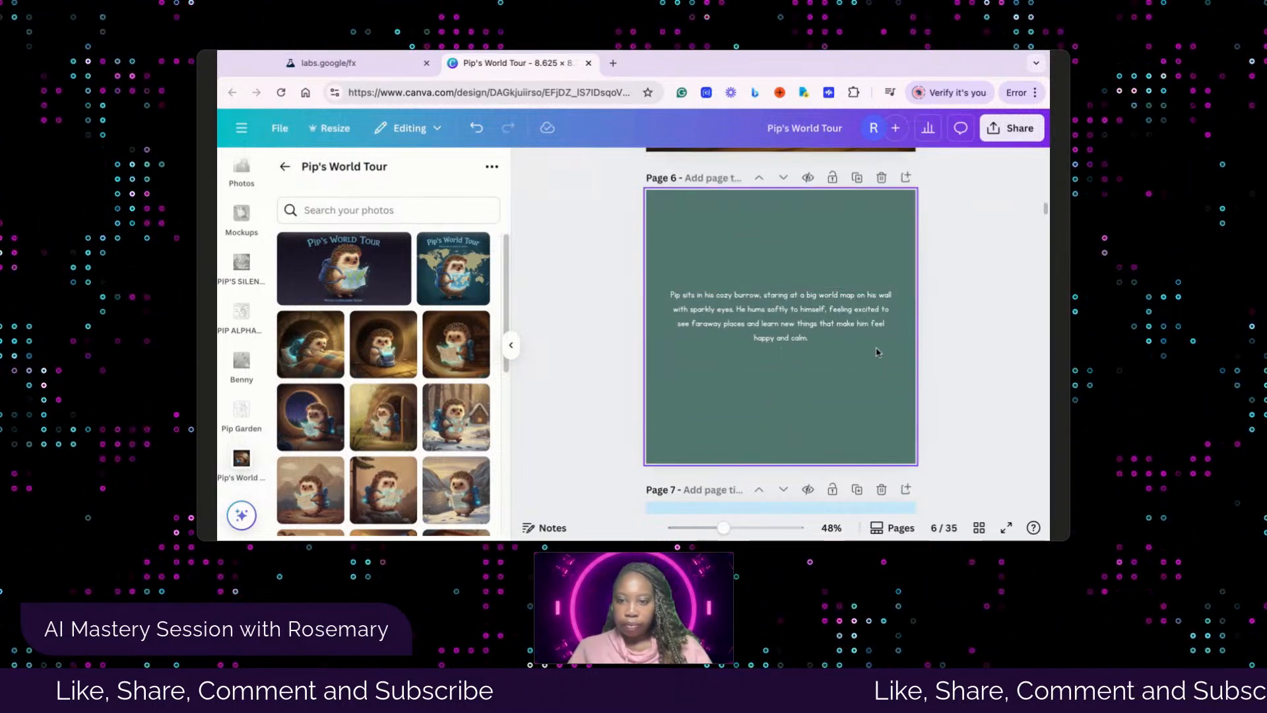
scroll(808, 330, "down", 1)
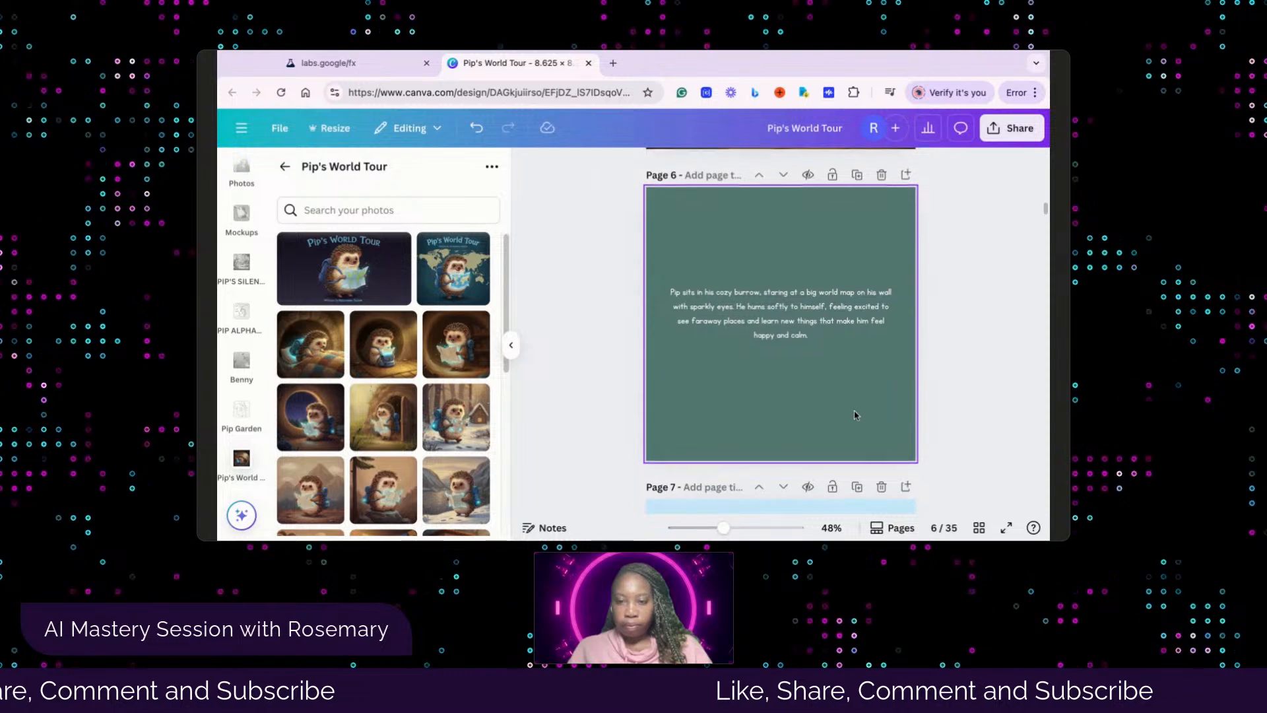
left_click(795, 323)
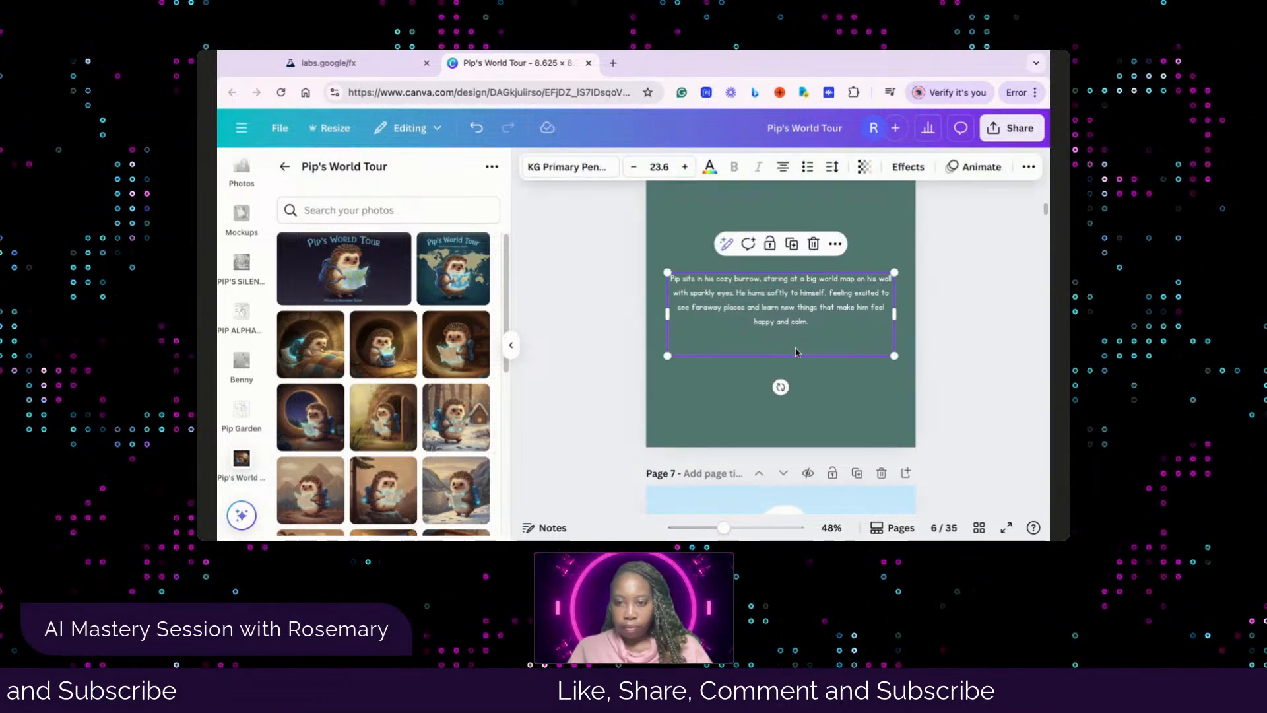
left_click(945, 376)
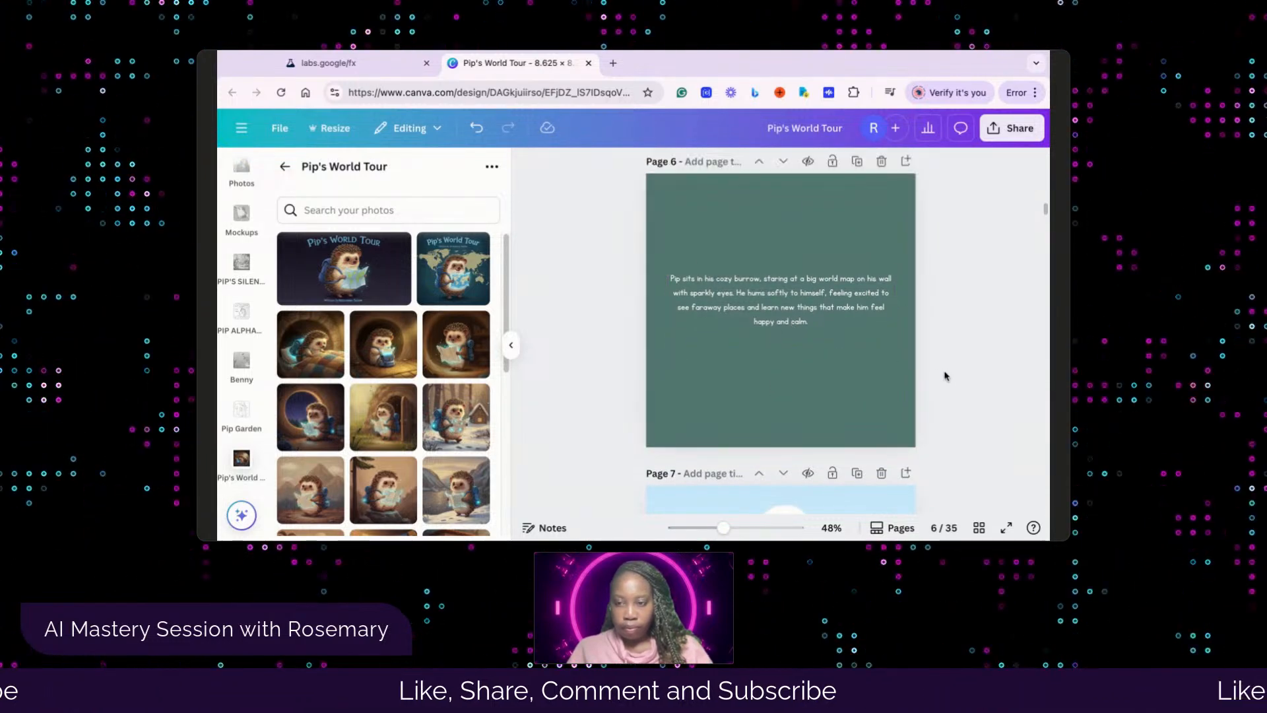
Check the empty picture frame on page 7 and view the Whisk library image of Pip beside a wooden table holding a glowing map
scroll(944, 382, "down", 2)
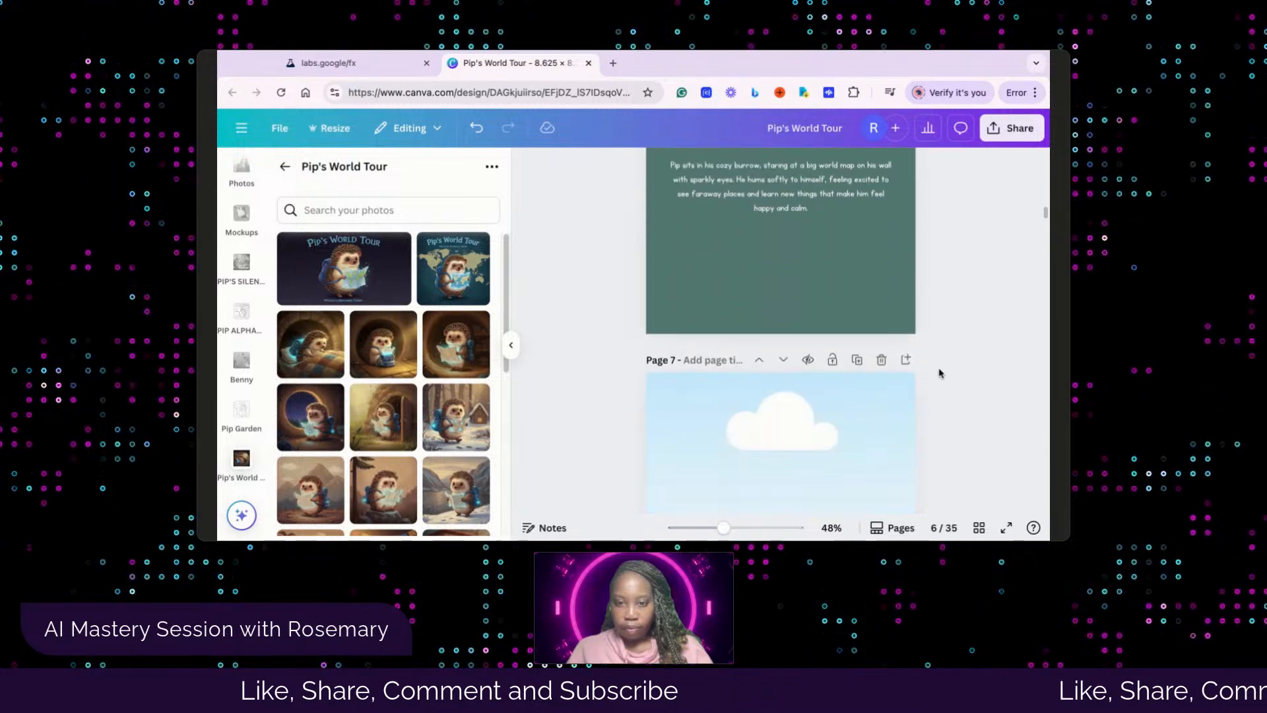
scroll(941, 375, "down", 1)
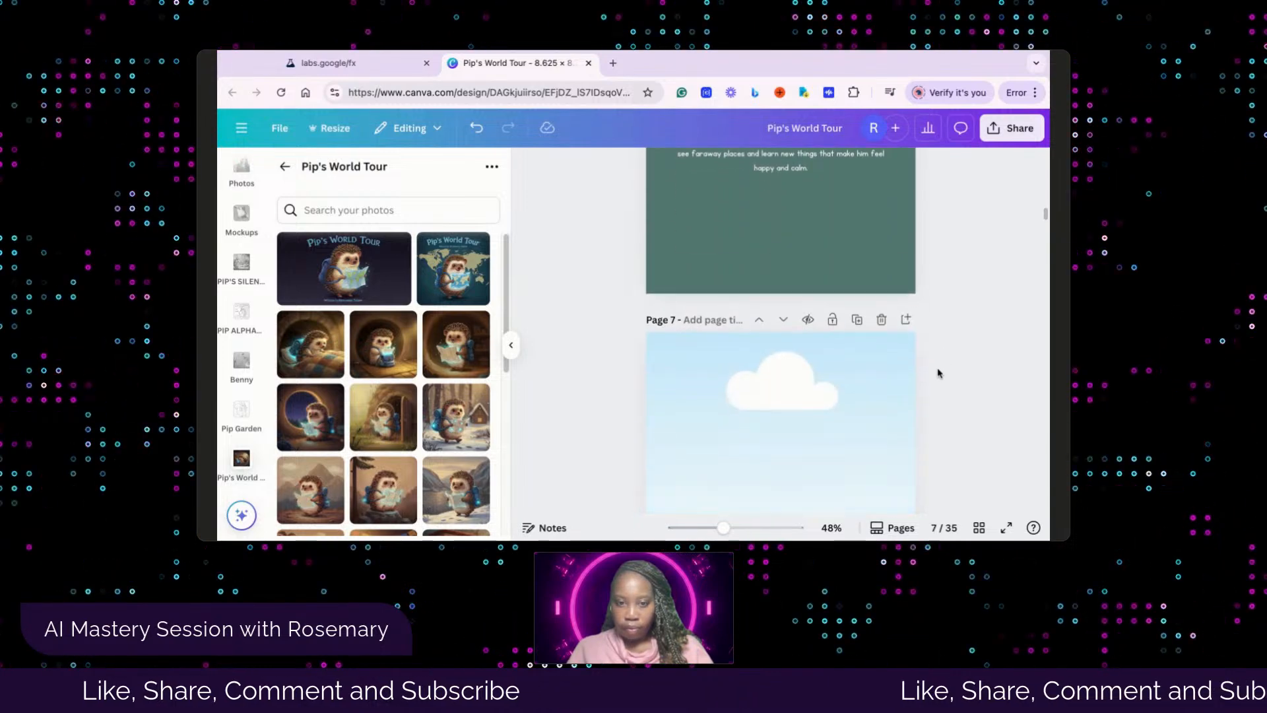
scroll(938, 374, "down", 2)
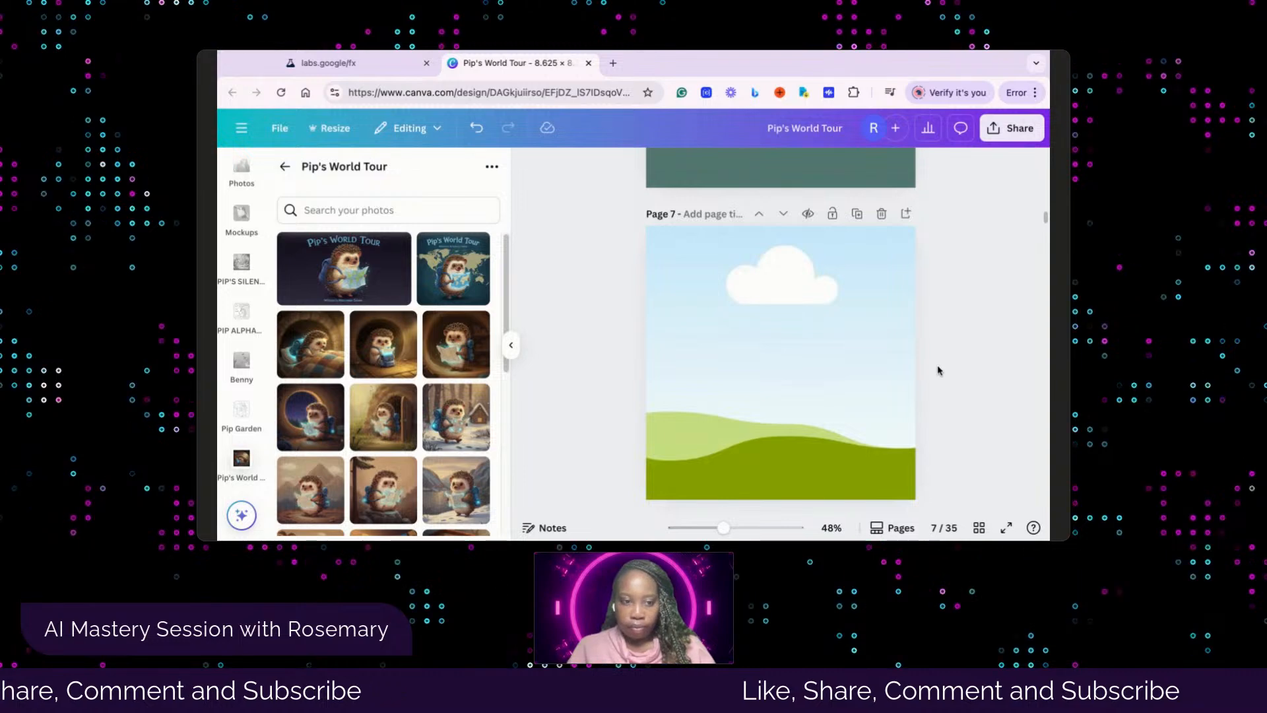
scroll(926, 324, "up", 6)
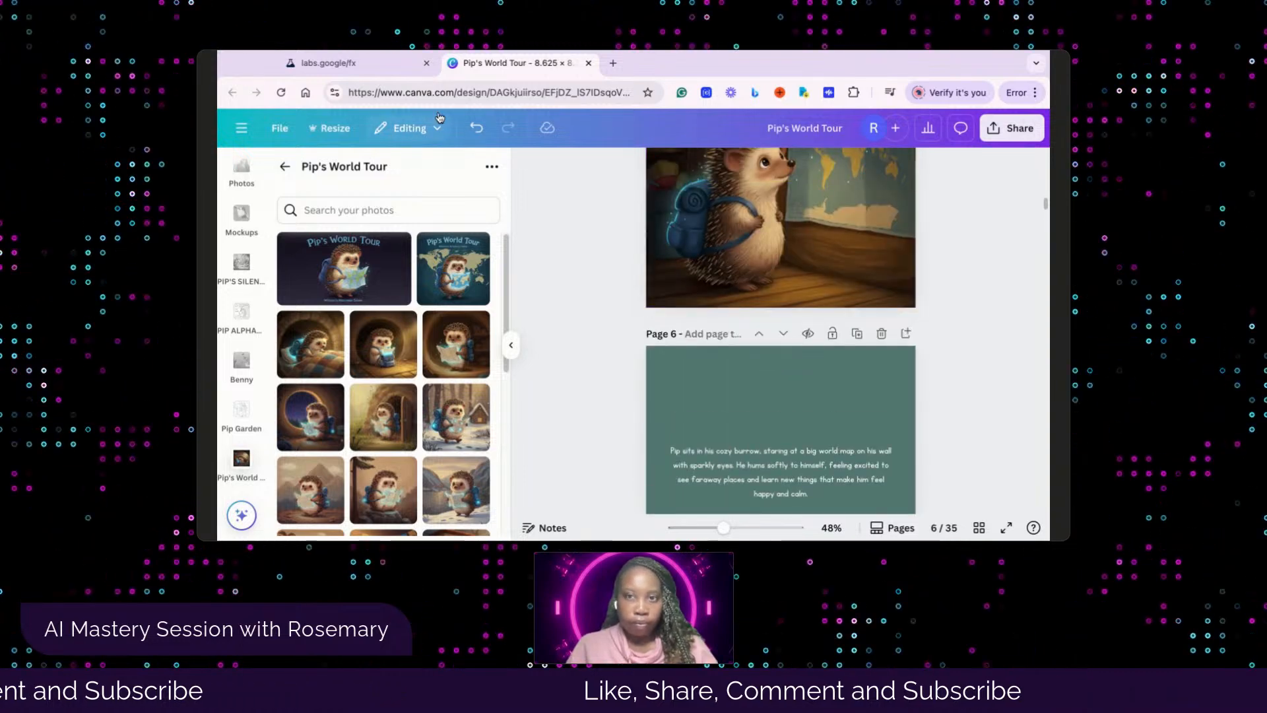
left_click(383, 58)
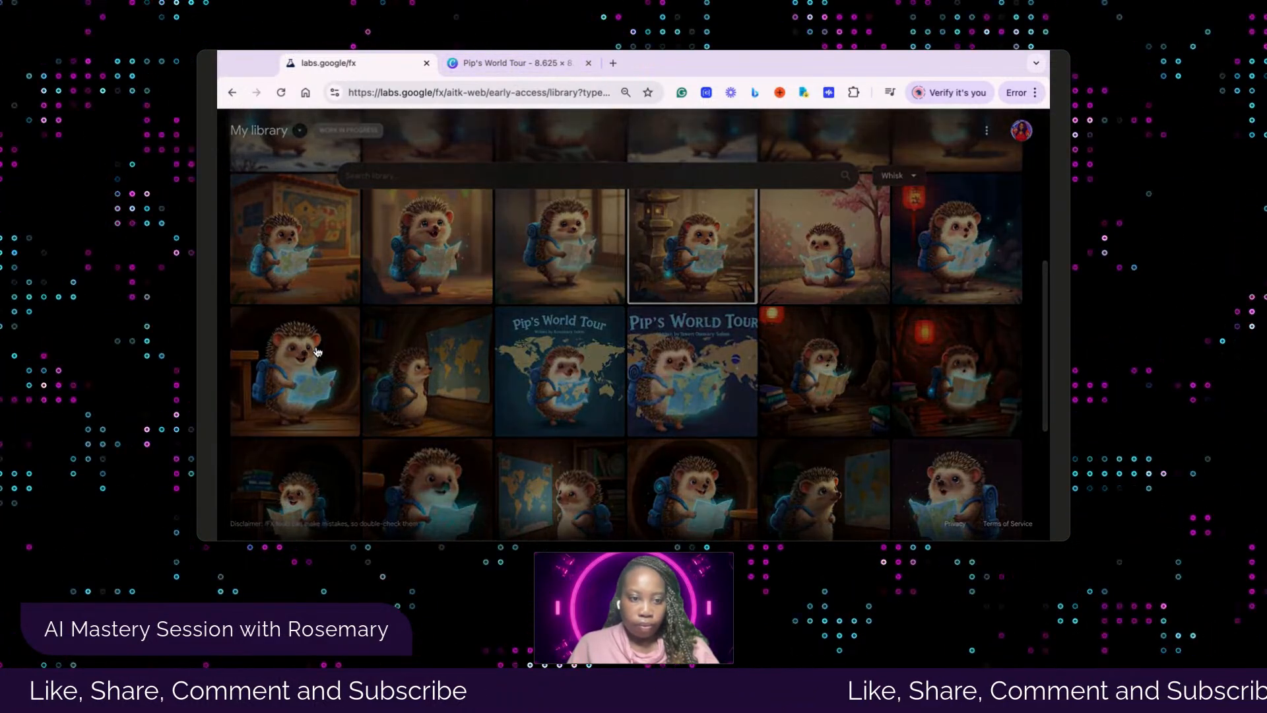
left_click(316, 352)
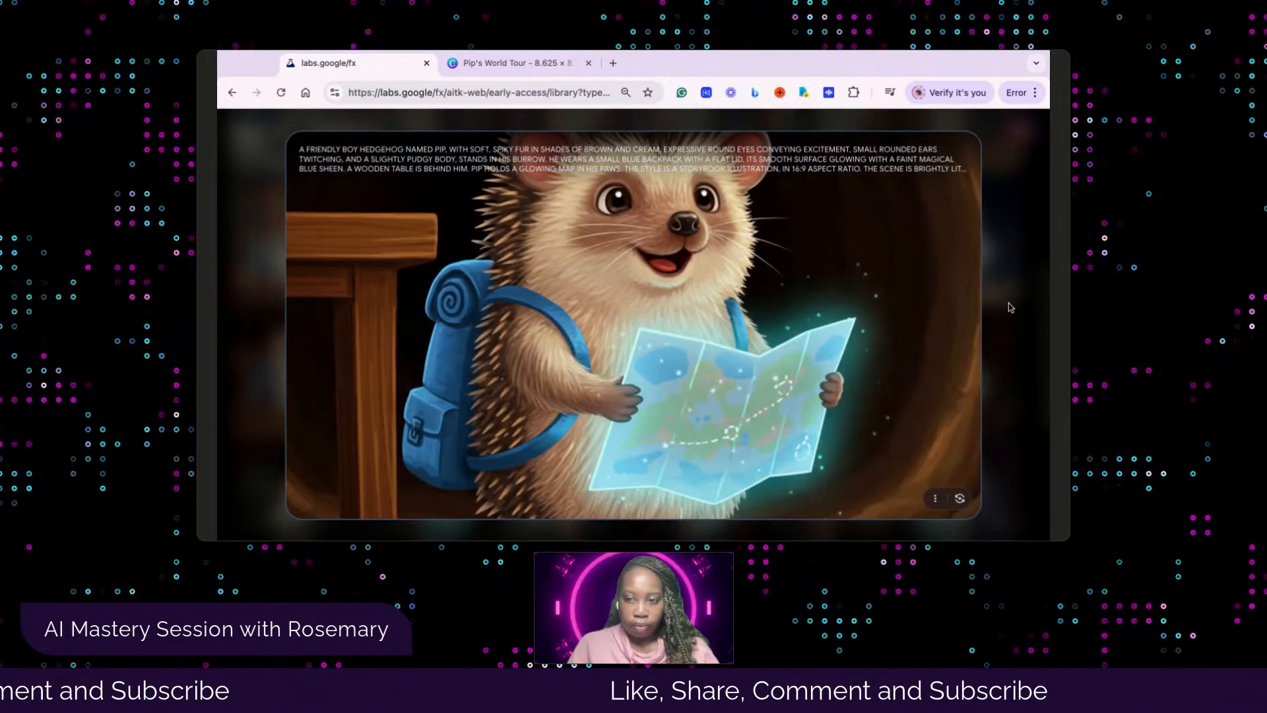
left_click(1010, 307)
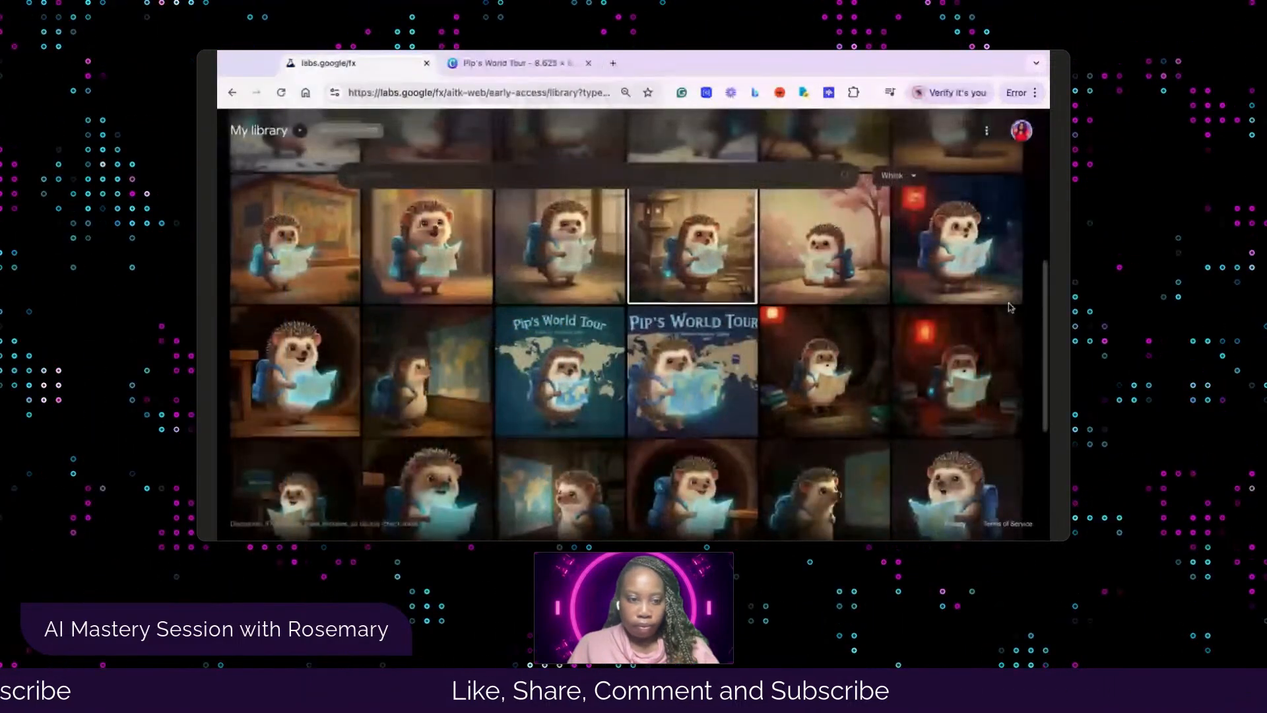
left_click(536, 65)
Fill the page 7 frame in Canva with the photo of Pip holding a glowing map beside the wooden table
scroll(410, 414, "down", 5)
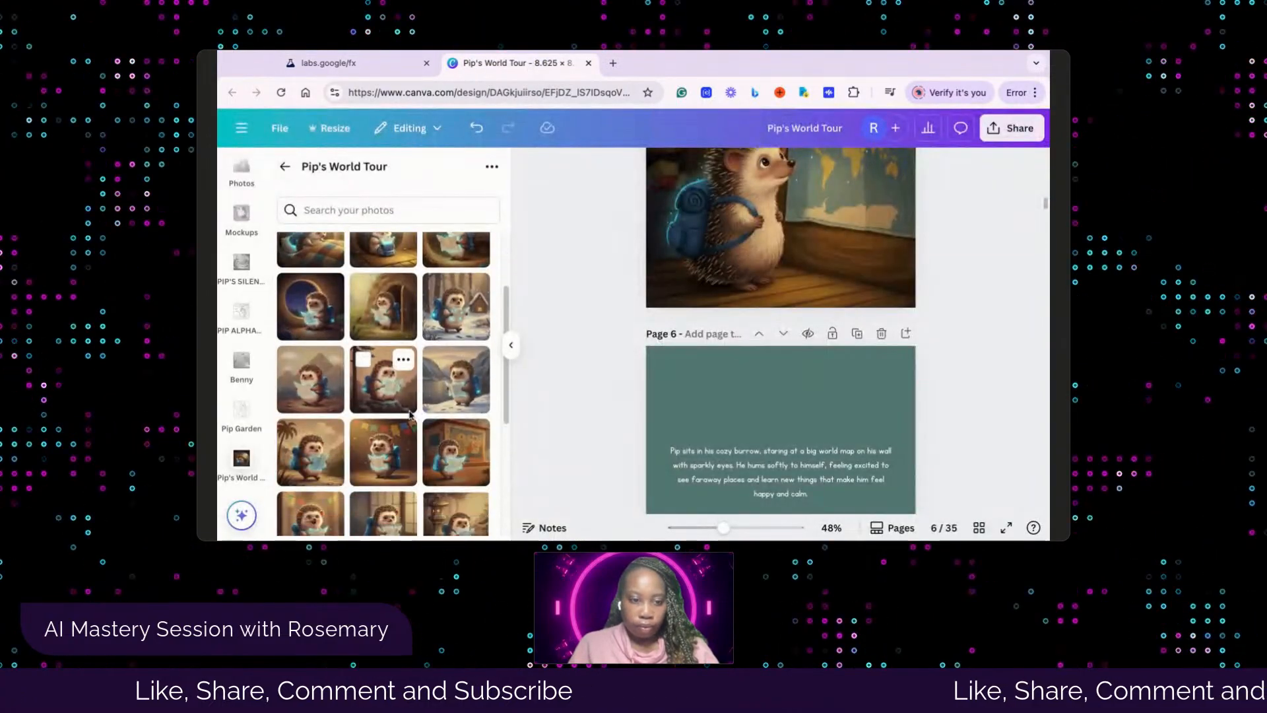
scroll(782, 420, "down", 6)
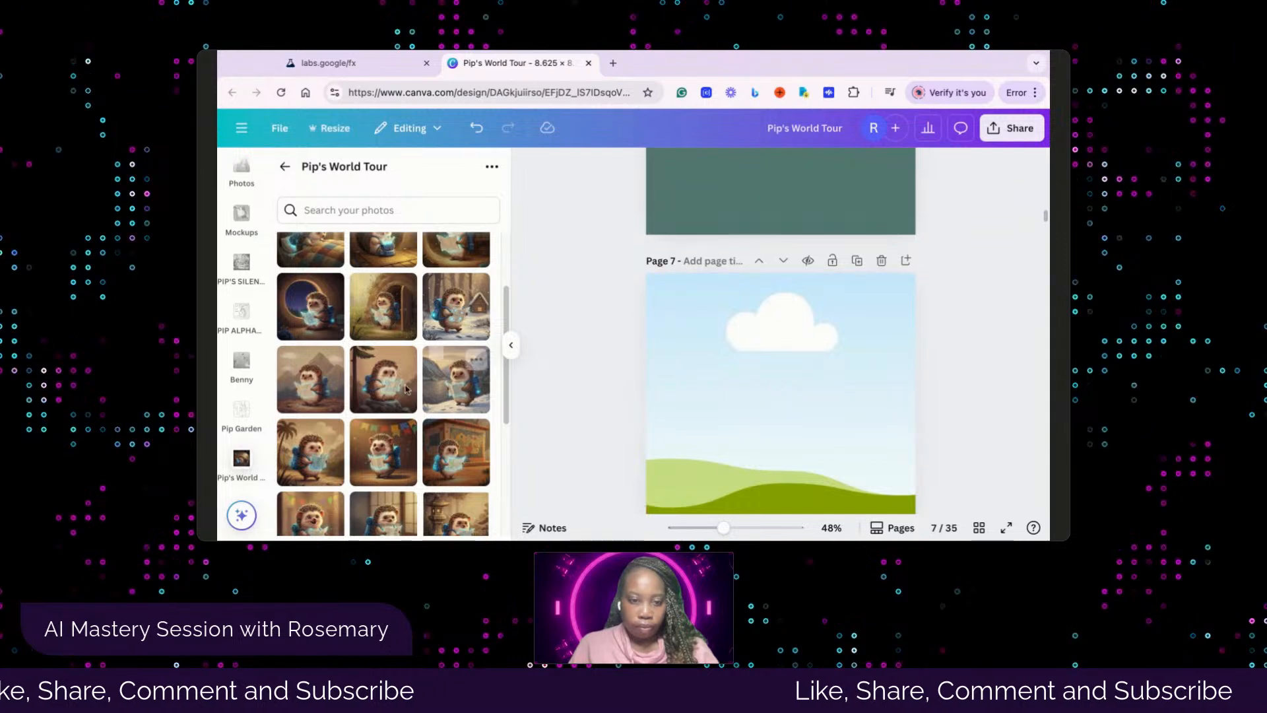
scroll(383, 381, "down", 3)
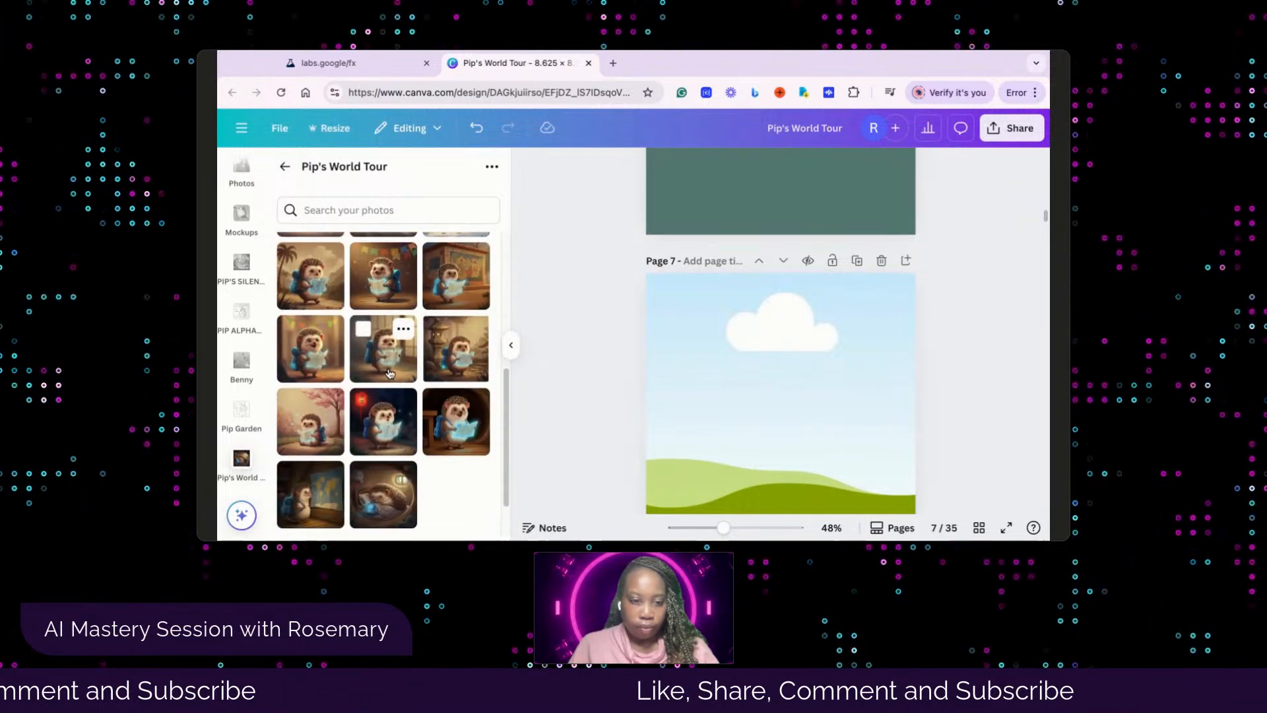
scroll(390, 372, "down", 1)
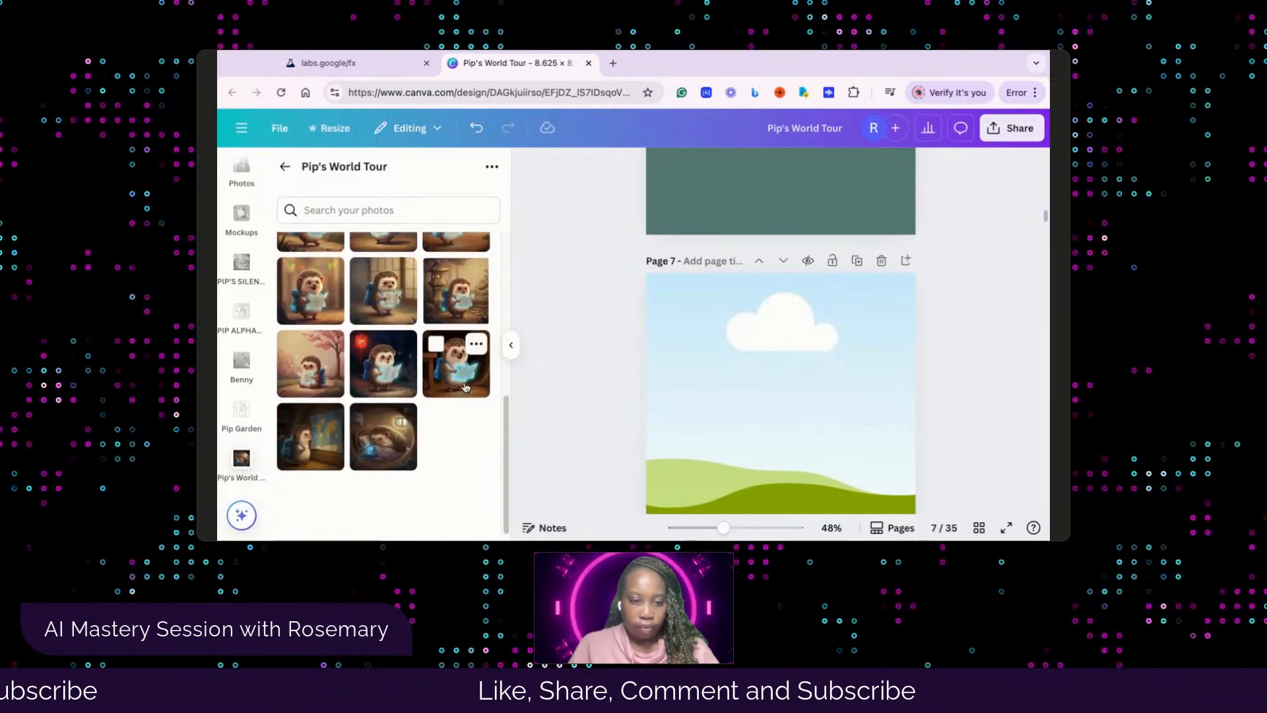
left_click_drag(462, 383, 671, 397)
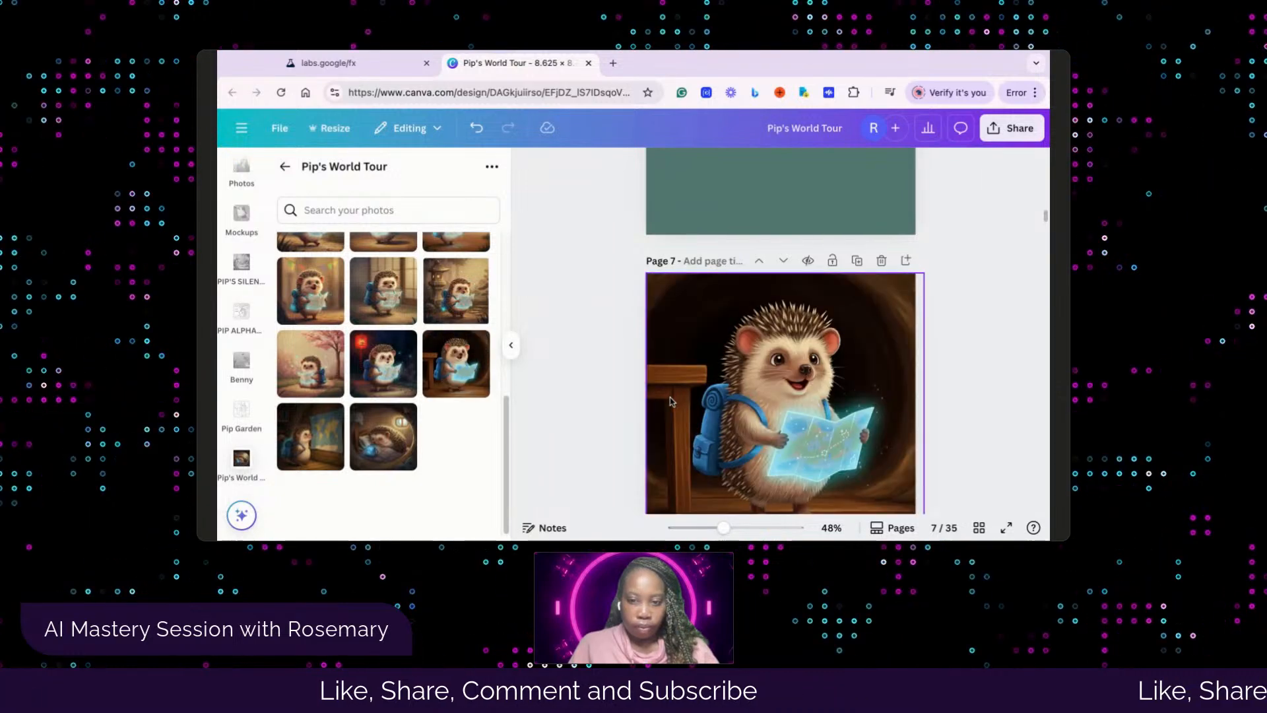
Check pages 7 and 8 in Canva, and view the Whisk library images of Pip pulling a glowing map from his backpack
scroll(585, 376, "down", 5)
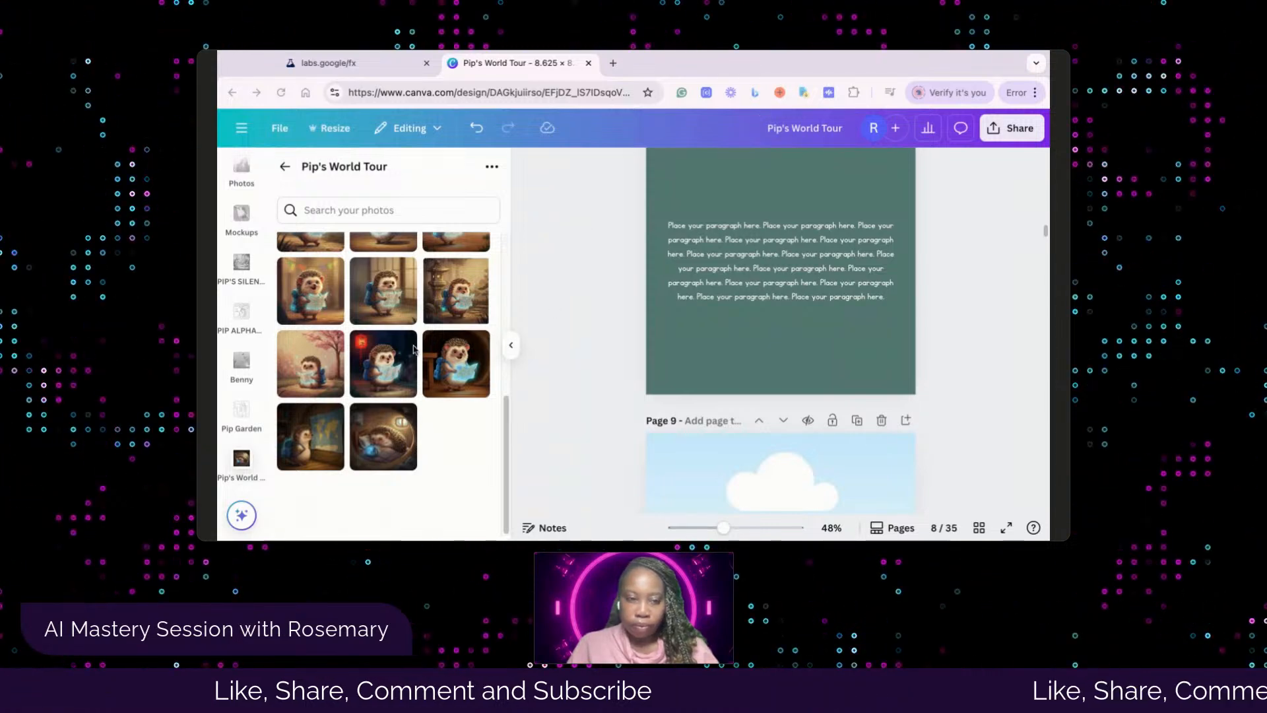
scroll(729, 339, "up", 2)
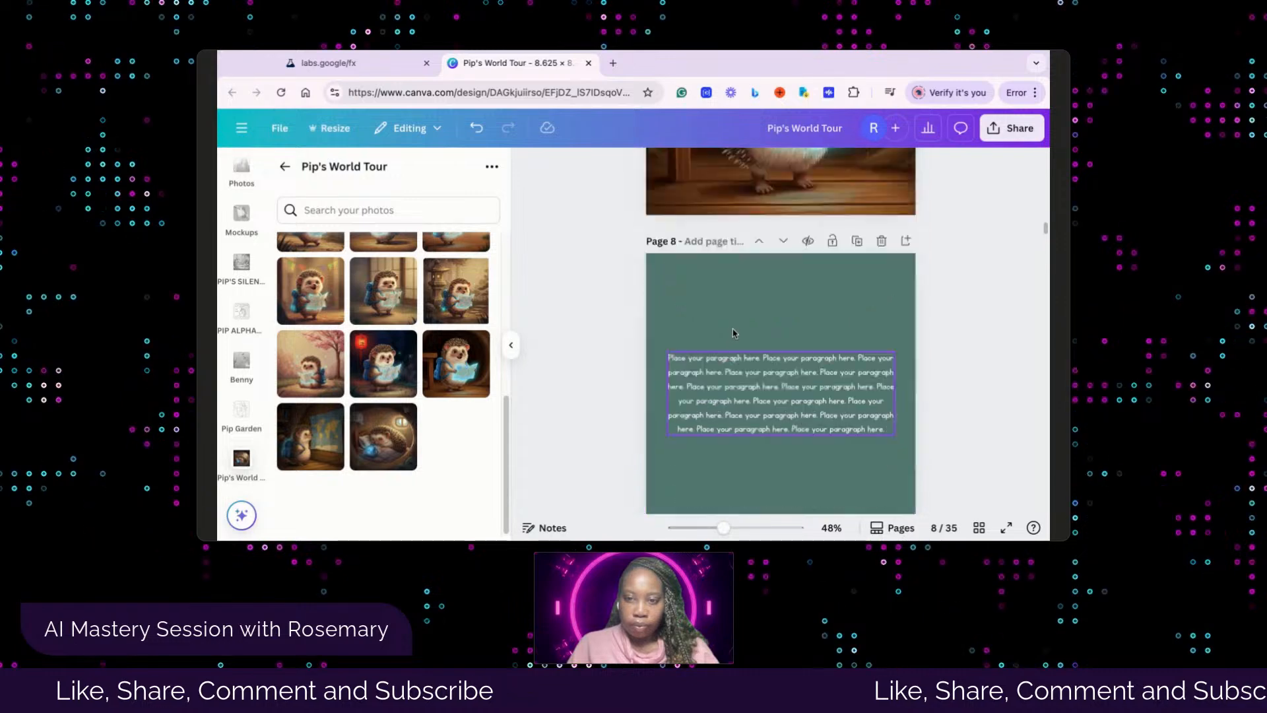
scroll(732, 333, "up", 3)
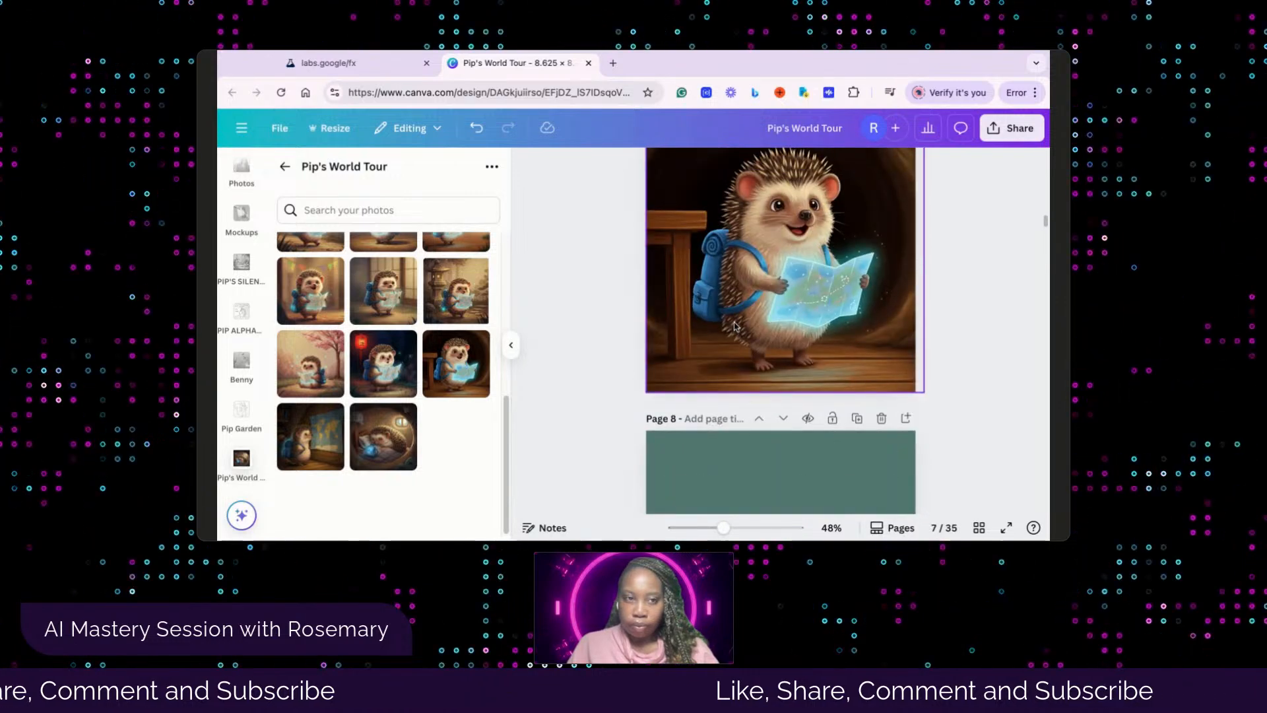
left_click(328, 63)
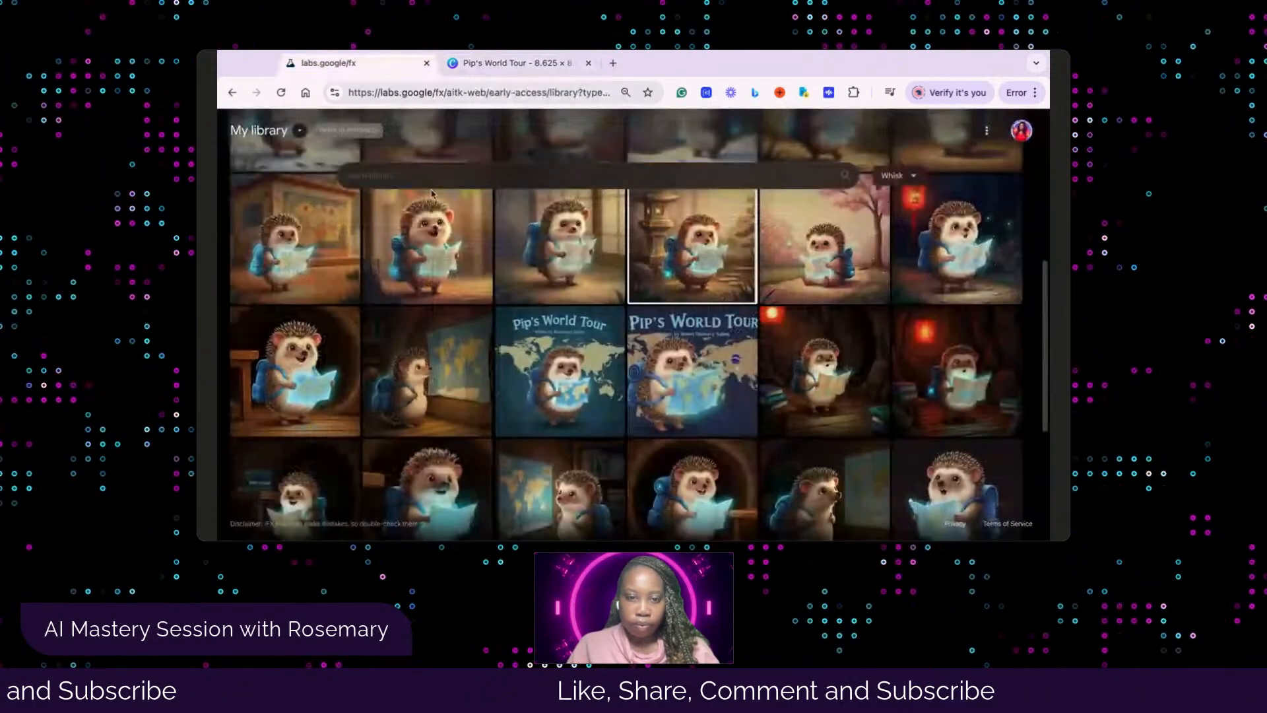
scroll(597, 353, "down", 4)
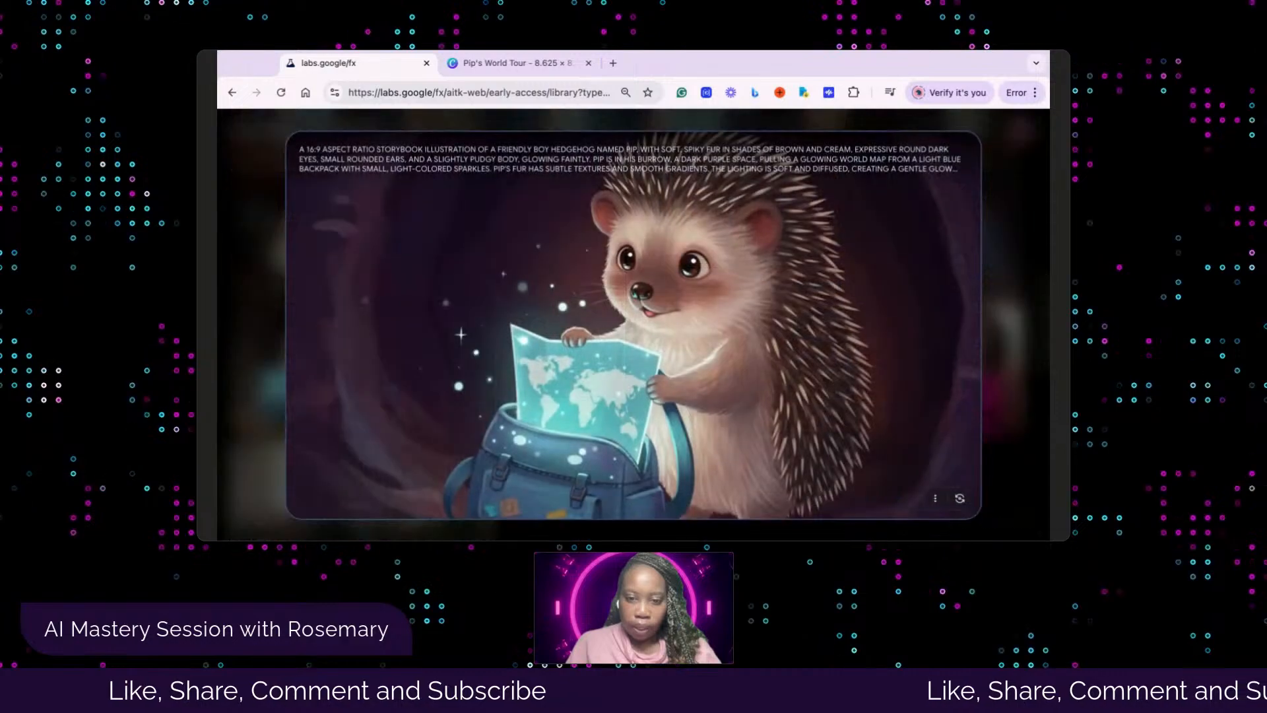
left_click(1020, 454)
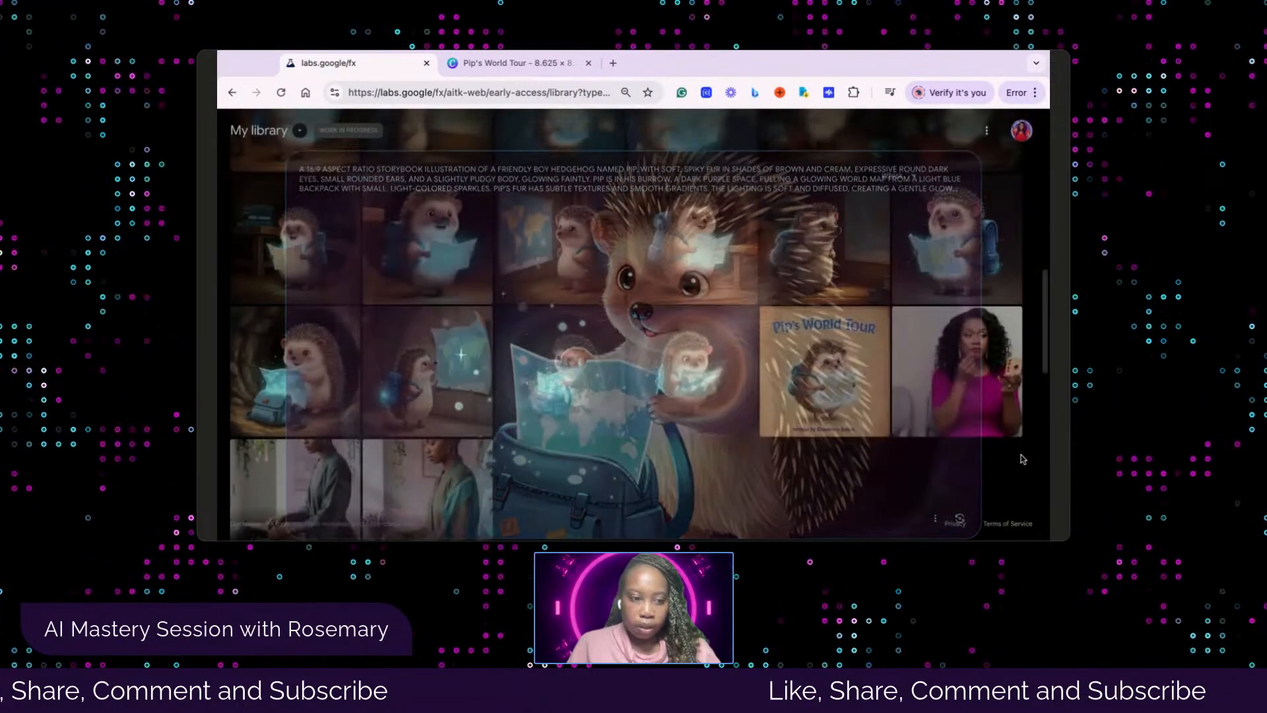
left_click(310, 396)
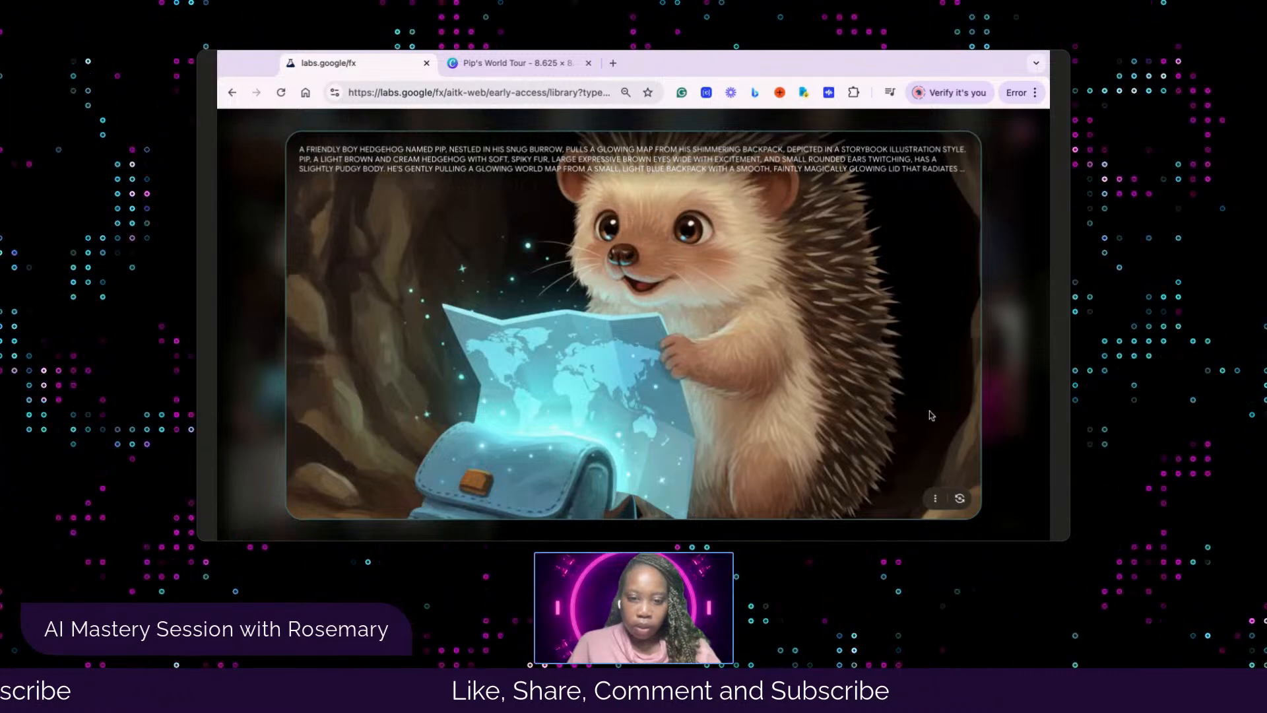
left_click(1005, 466)
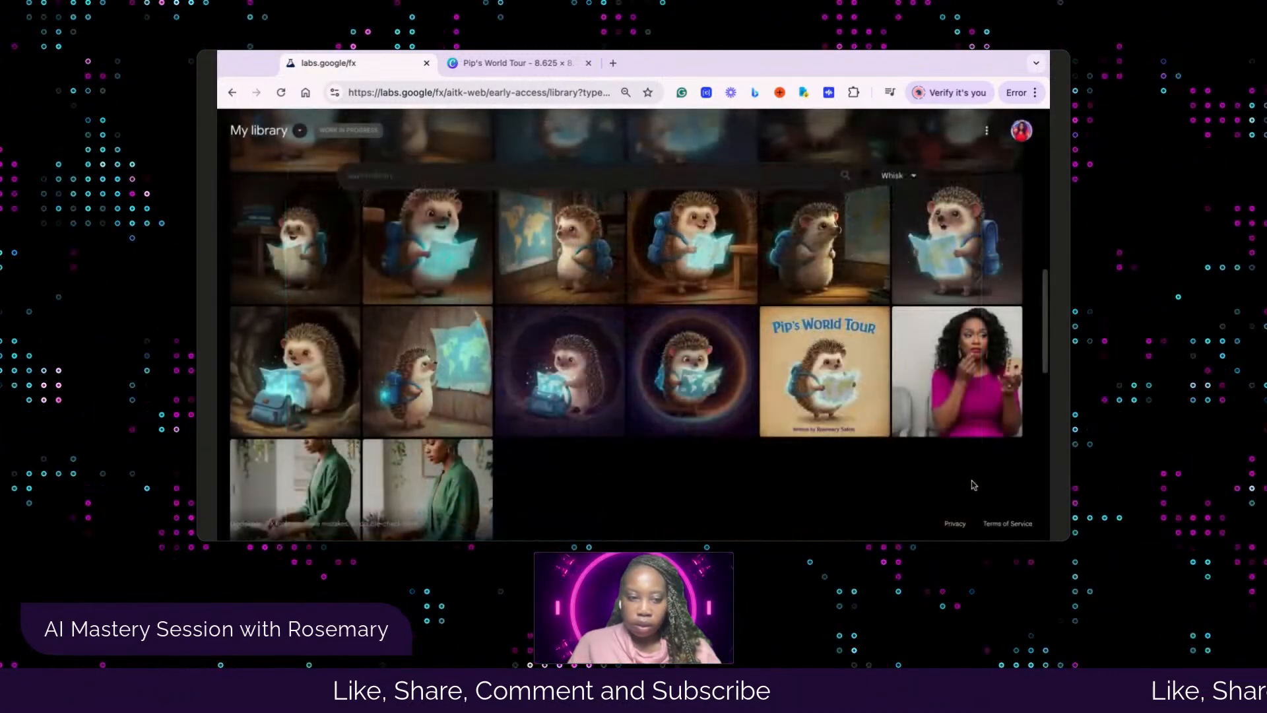
Try to download the Whisk cave image of Pip with the glowing map and backpack and upload it to Canva's Pip's World Tour folder
left_click(341, 419)
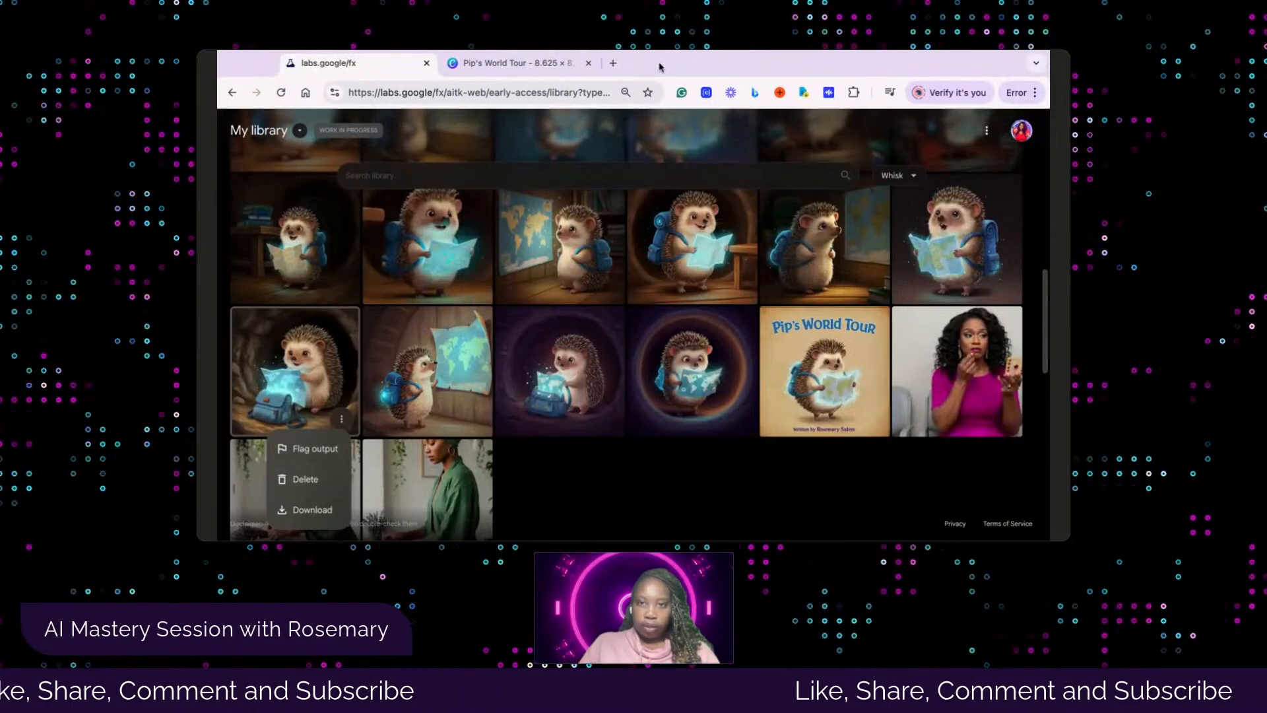
left_click(317, 512)
left_click(514, 63)
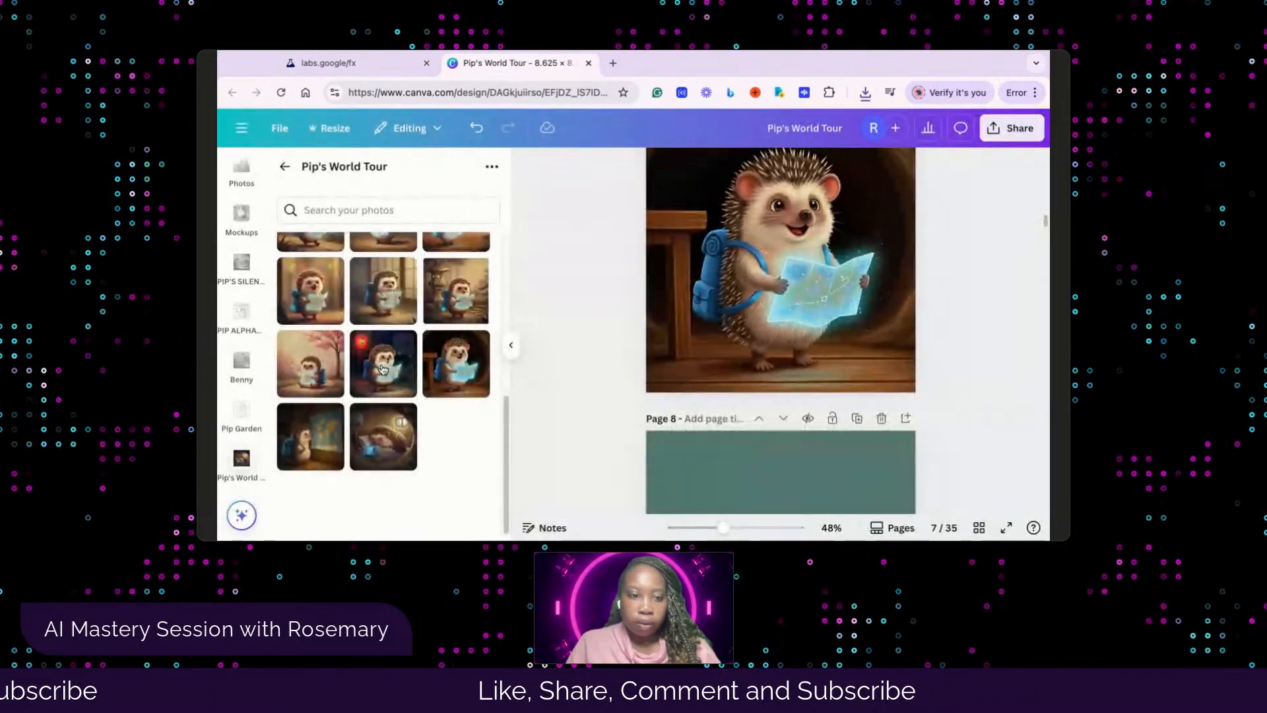
scroll(432, 359, "up", 5)
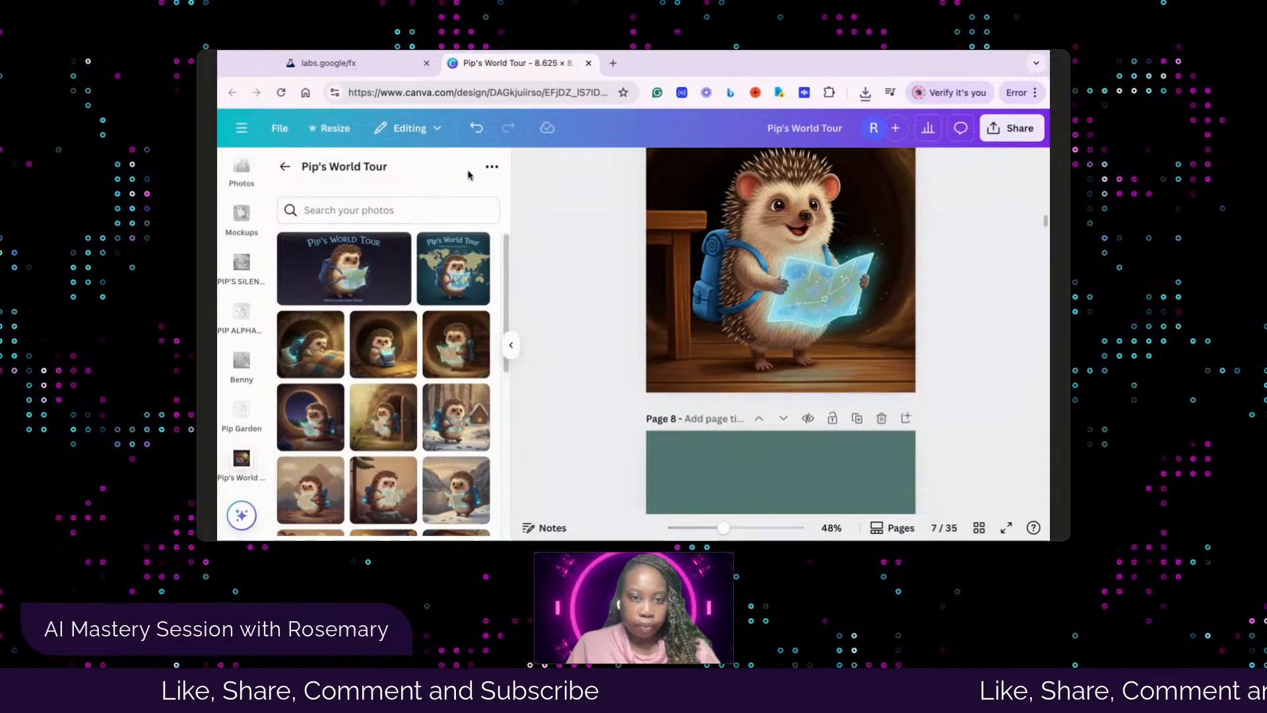
left_click(492, 166)
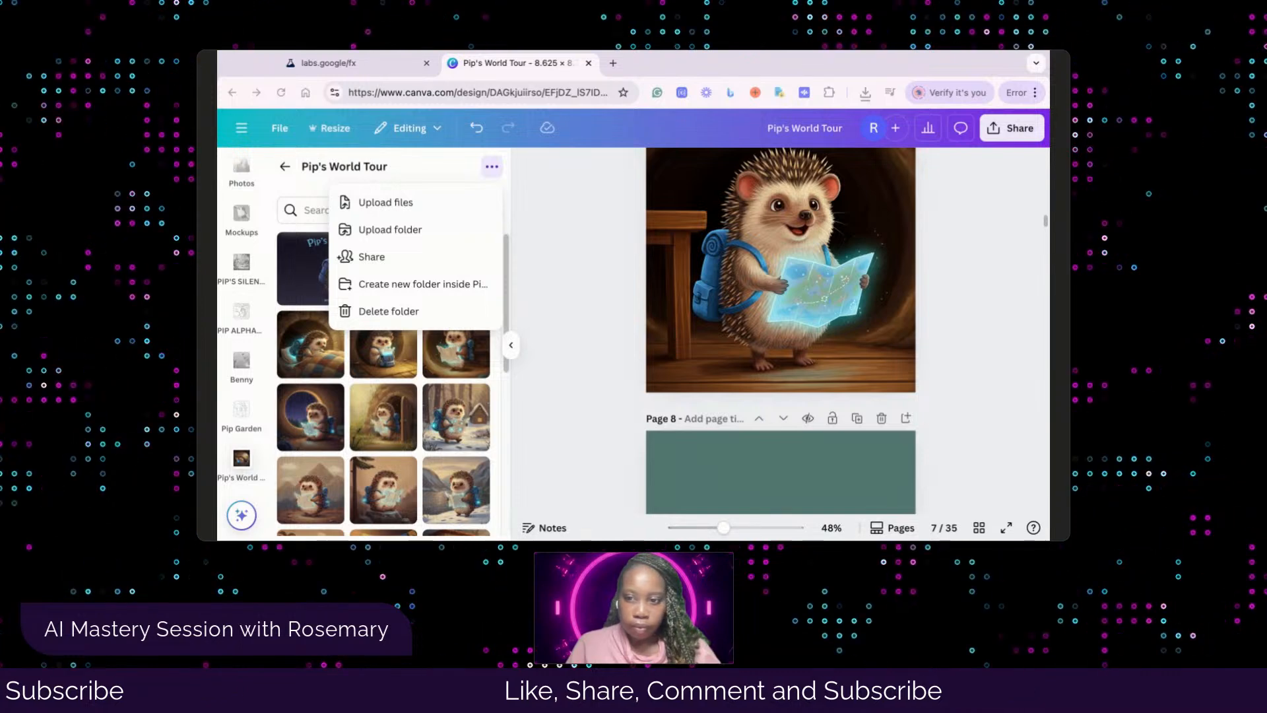
key("Return")
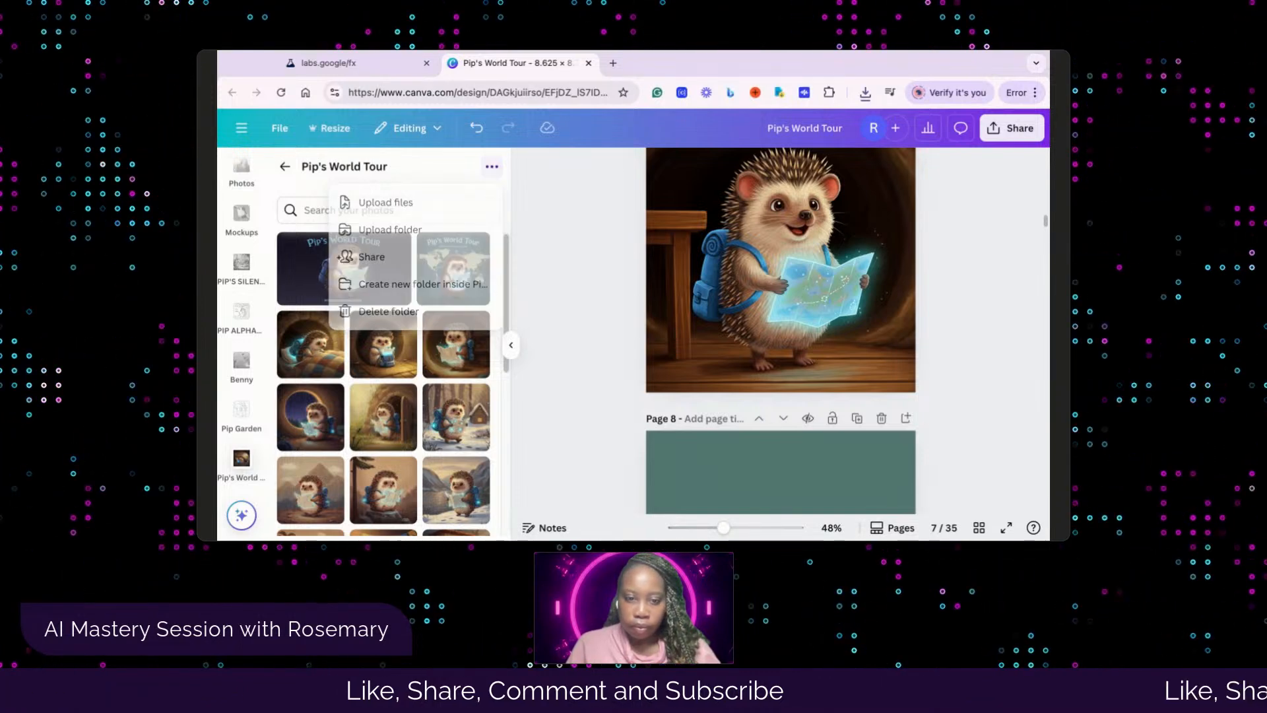
left_click(753, 396)
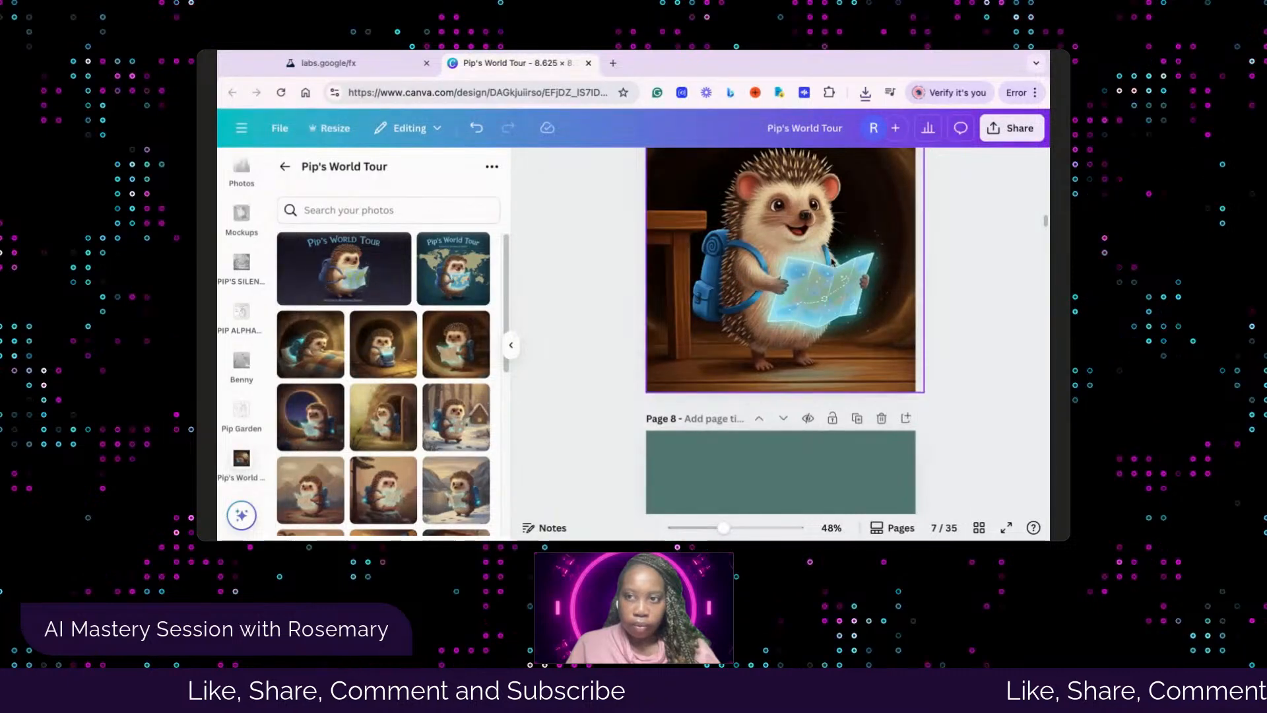
Open the Whisk library image of Pip pulling a glowing map from his blue backpack in the cave and download it
left_click(330, 66)
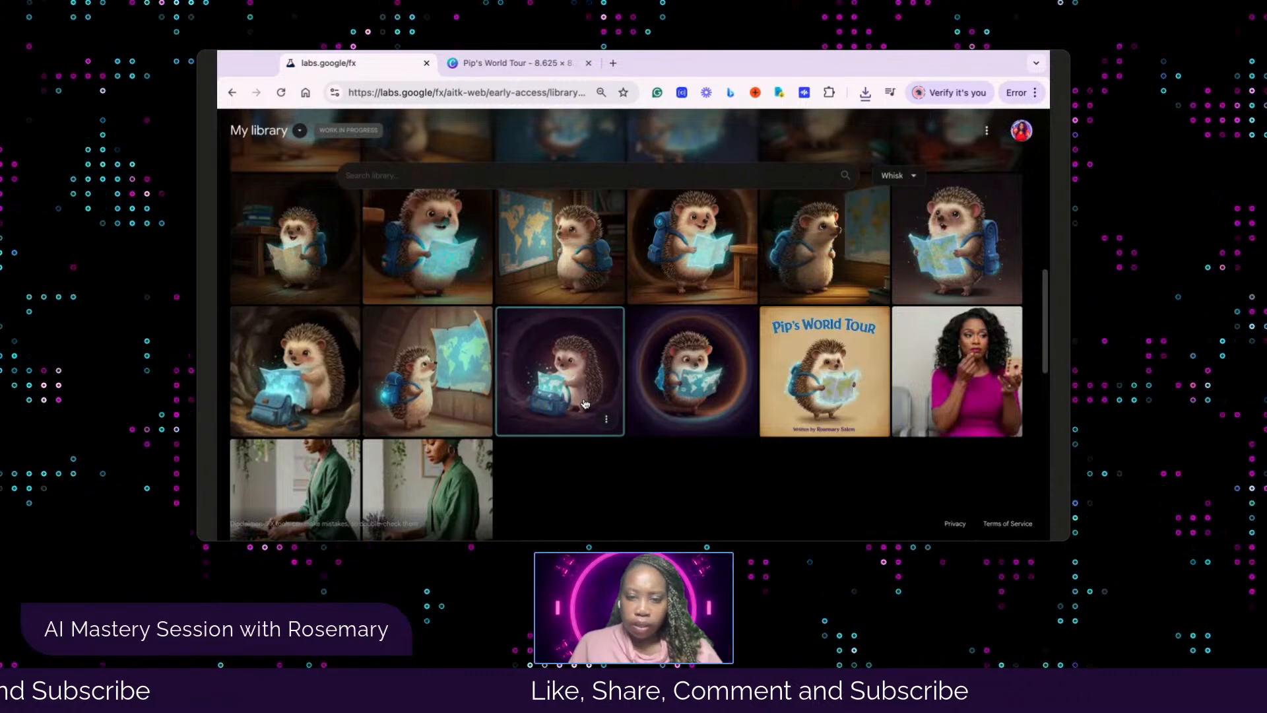
left_click(314, 368)
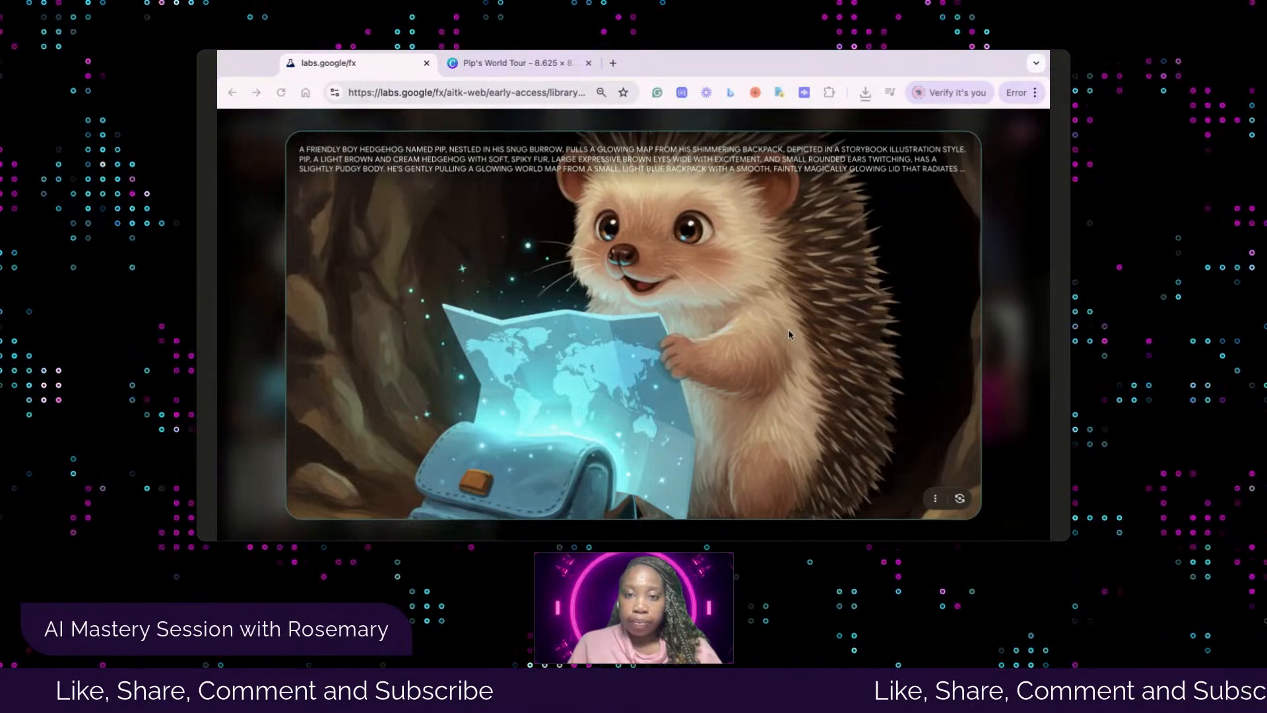
left_click(934, 499)
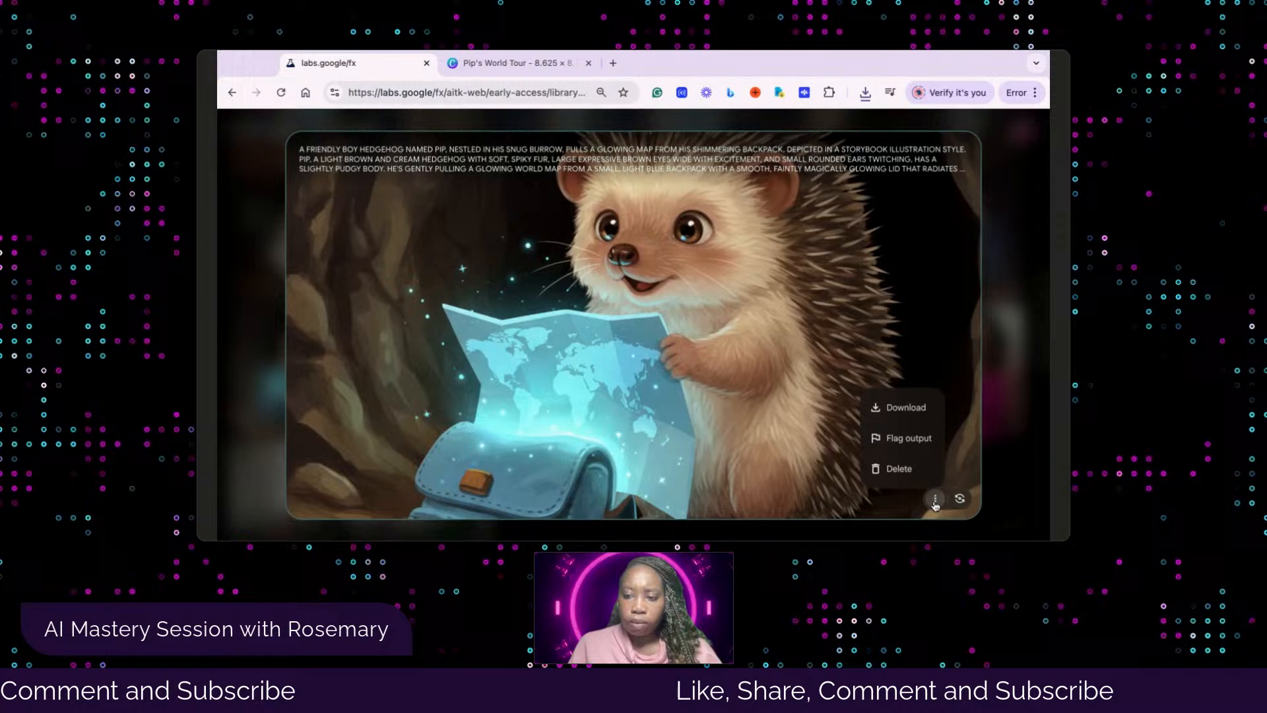
left_click(898, 416)
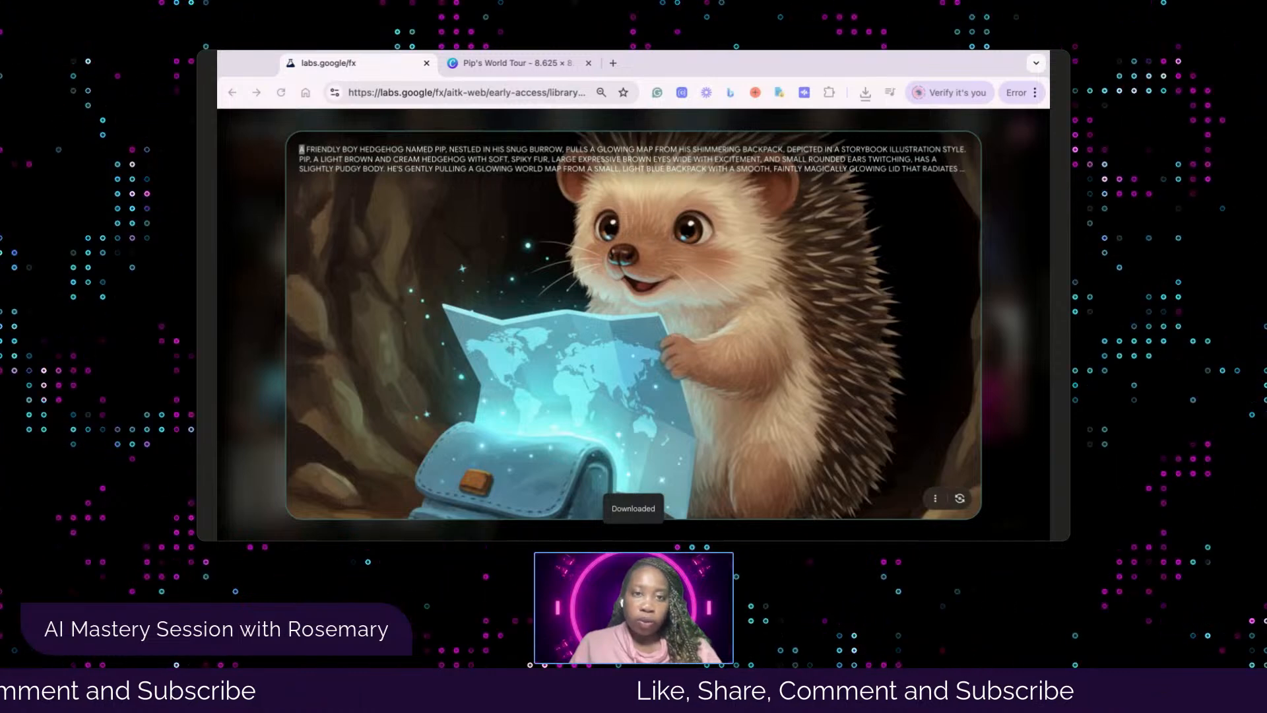
Upload the downloaded image of Pip with the glowing map and backpack to the Pip's World Tour folder in Canva
left_click(518, 63)
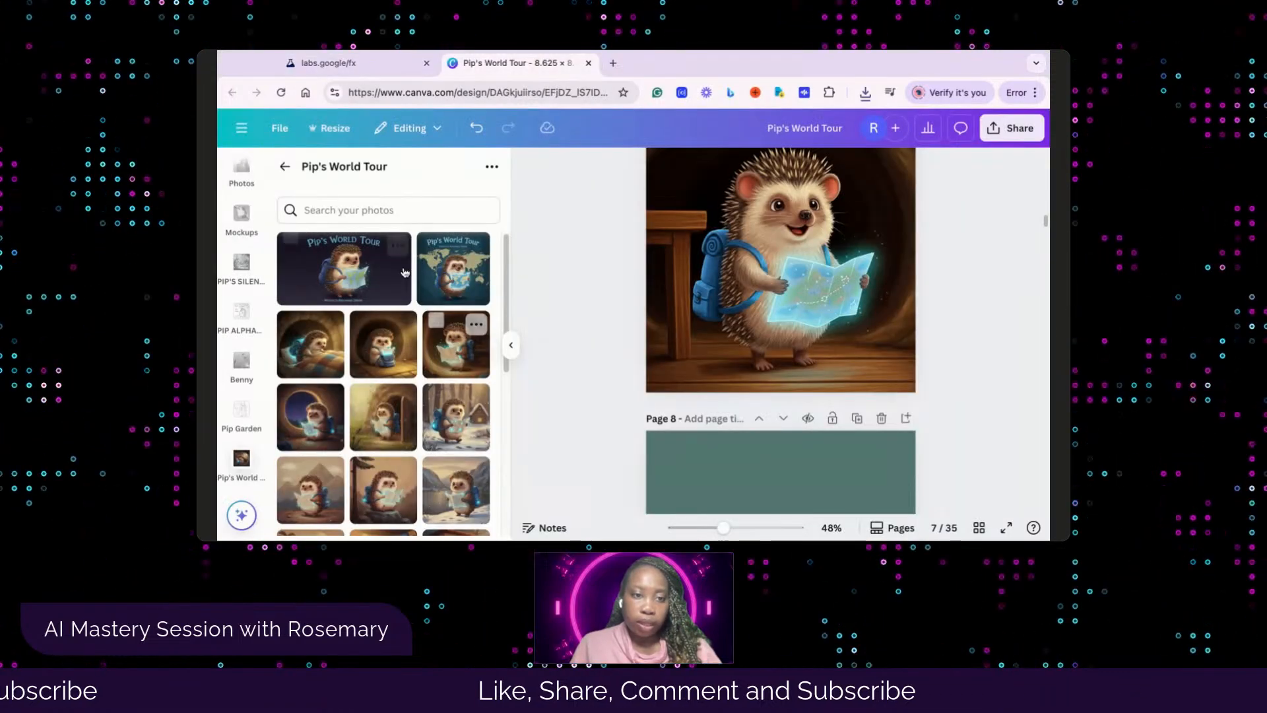
left_click(492, 167)
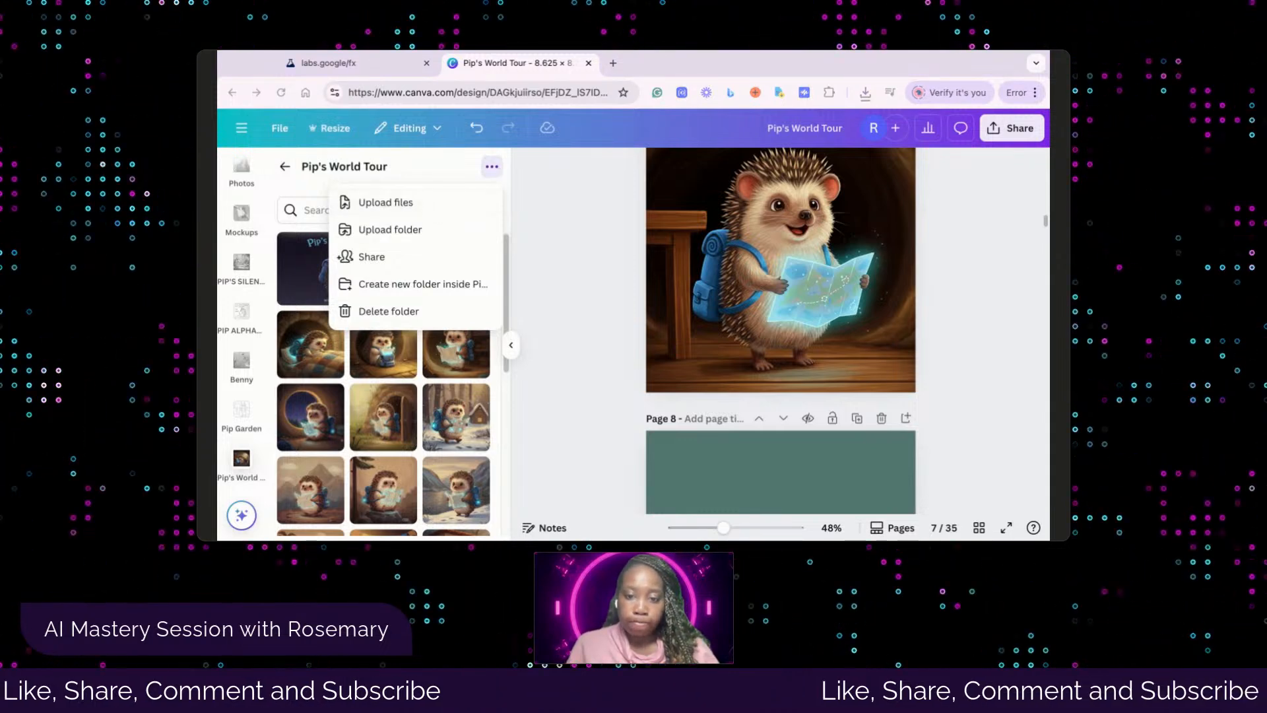
double_click(623, 362)
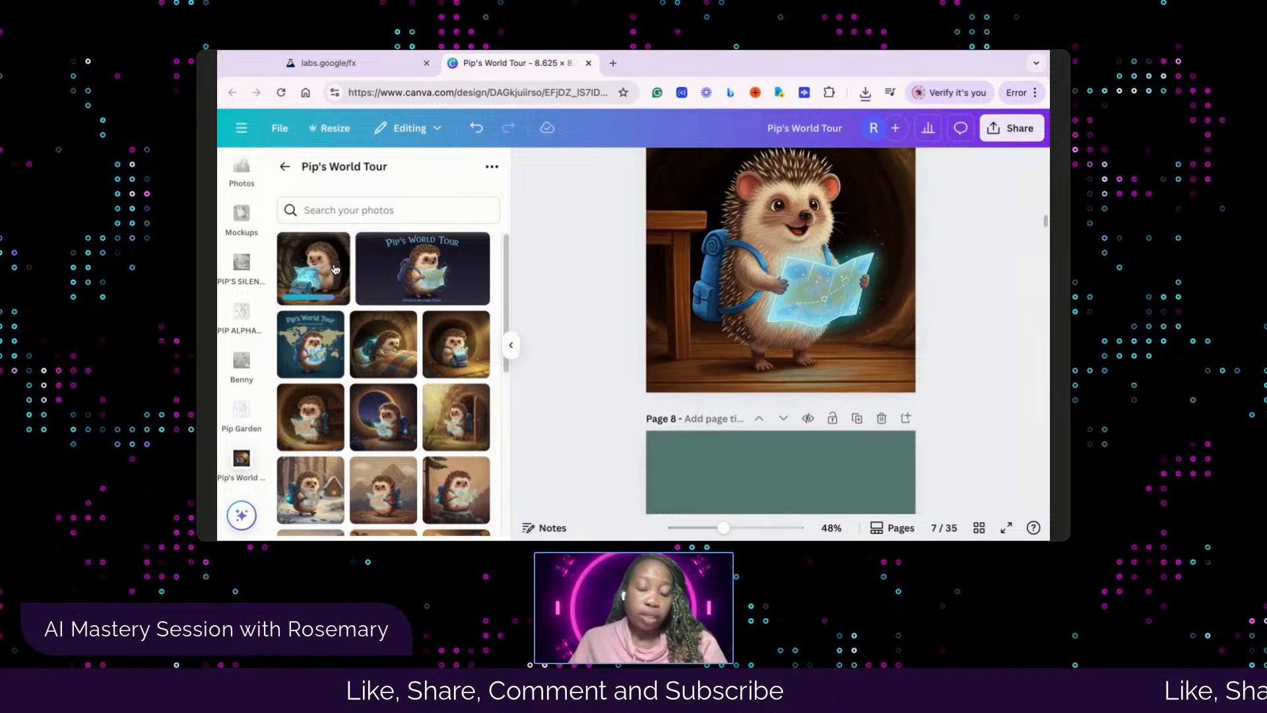
Fill the page 9 frame with the uploaded image of Pip pulling the glowing map from his backpack
scroll(683, 429, "down", 2)
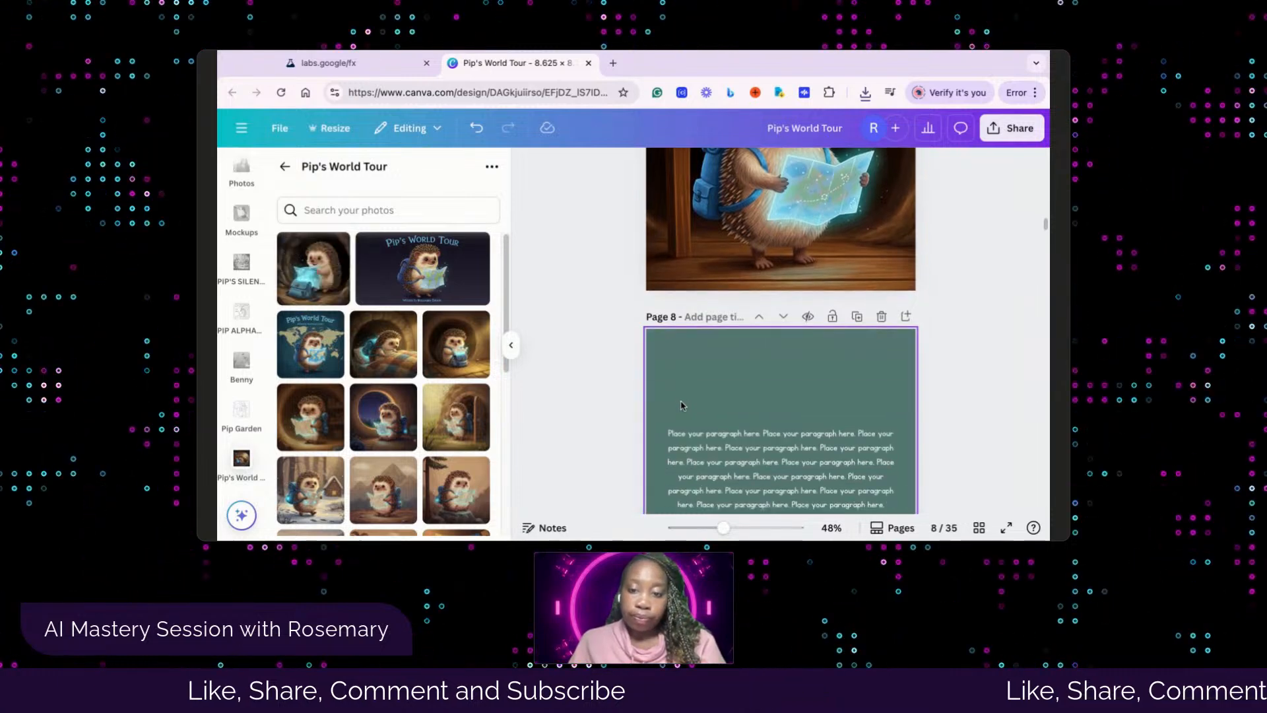
scroll(673, 376, "down", 6)
scroll(673, 375, "up", 4)
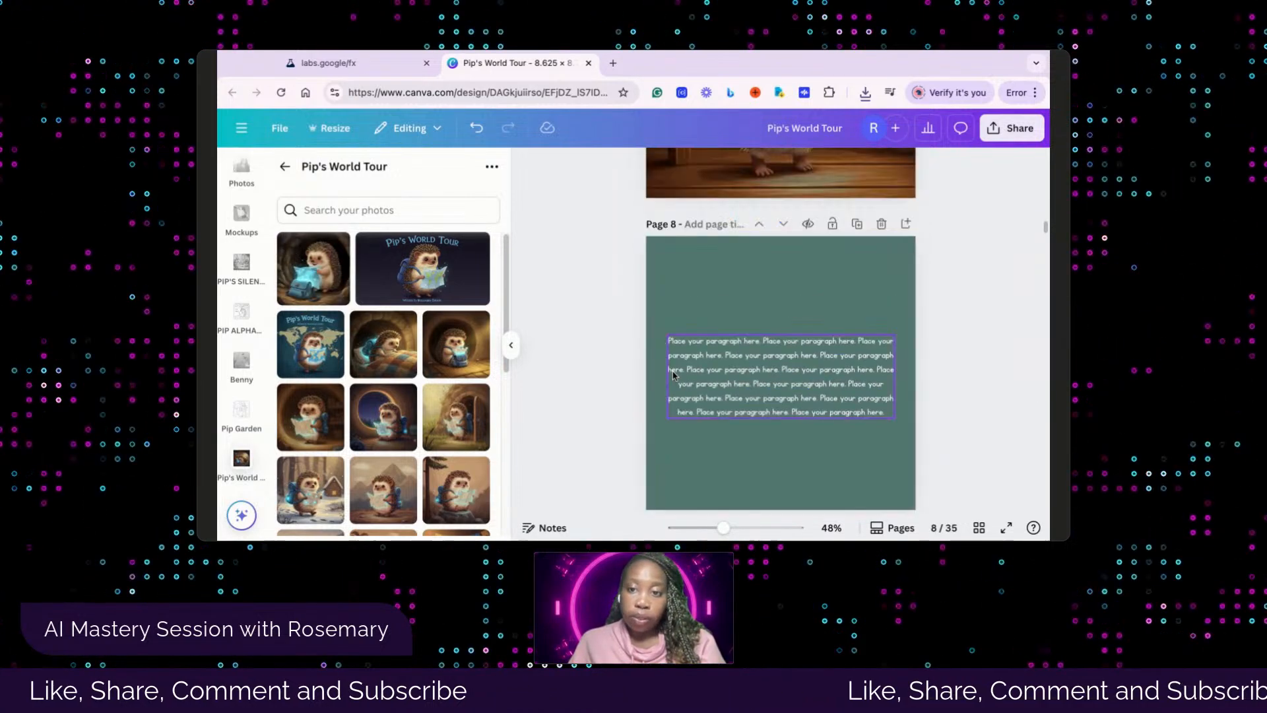
scroll(634, 384, "down", 4)
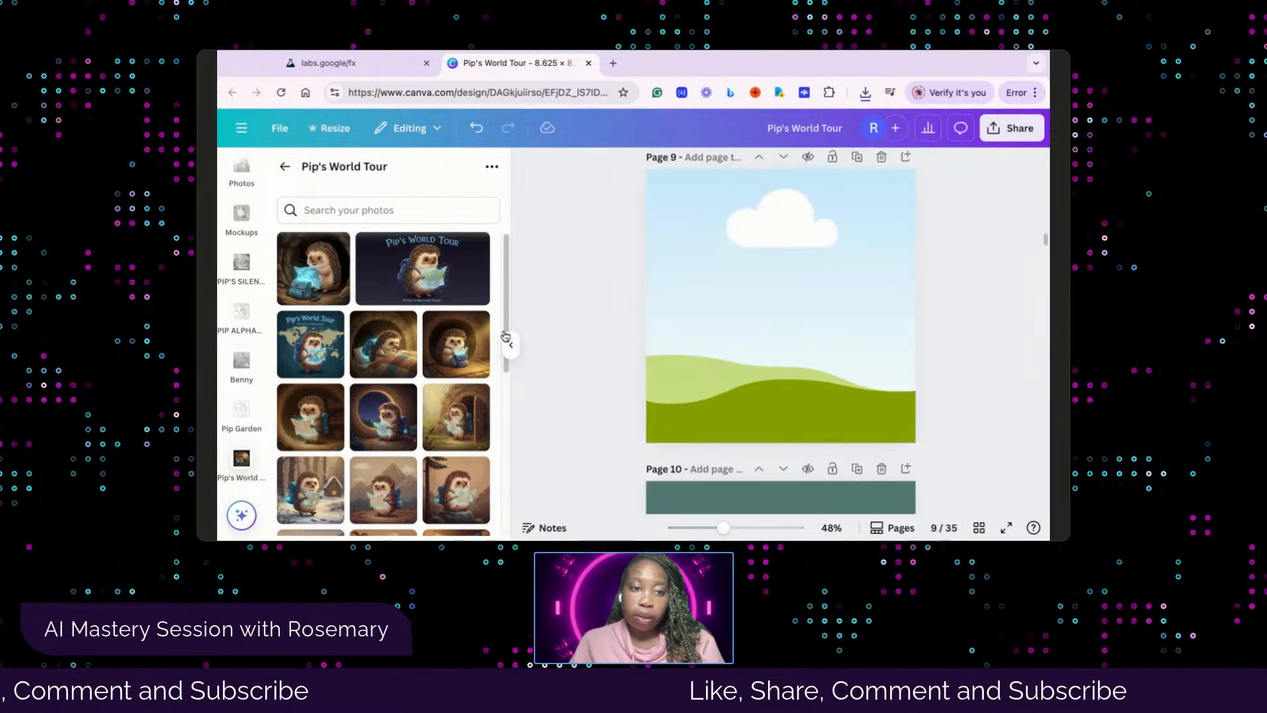
left_click(313, 273)
left_click_drag(829, 351, 905, 391)
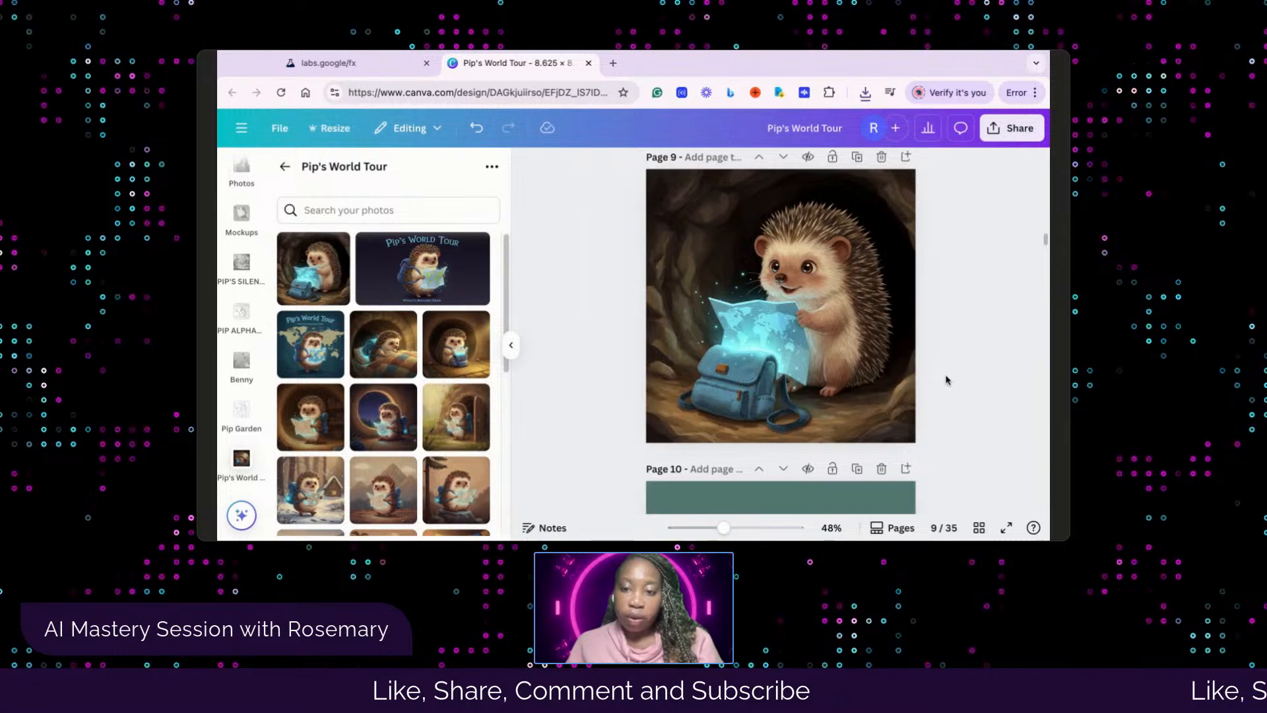
Review page 8's placeholder text and undo the image placement on page 9
scroll(933, 366, "up", 1)
scroll(933, 364, "up", 10)
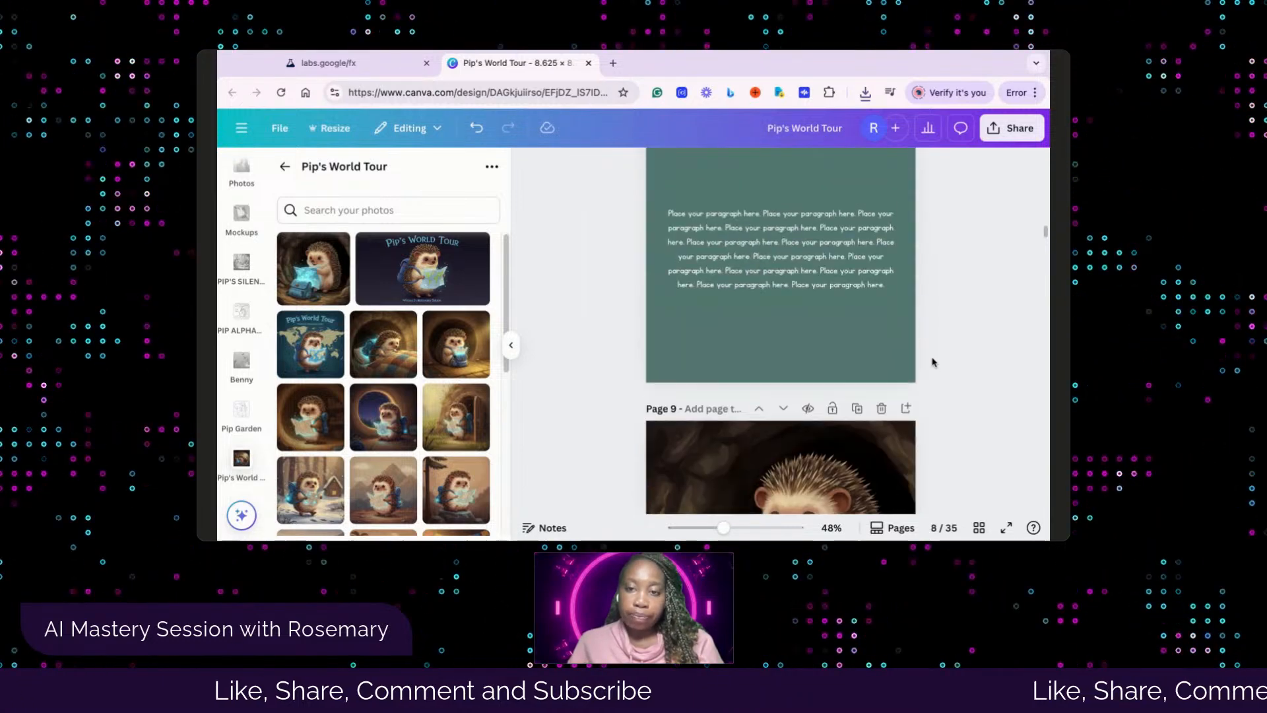
scroll(935, 361, "down", 10)
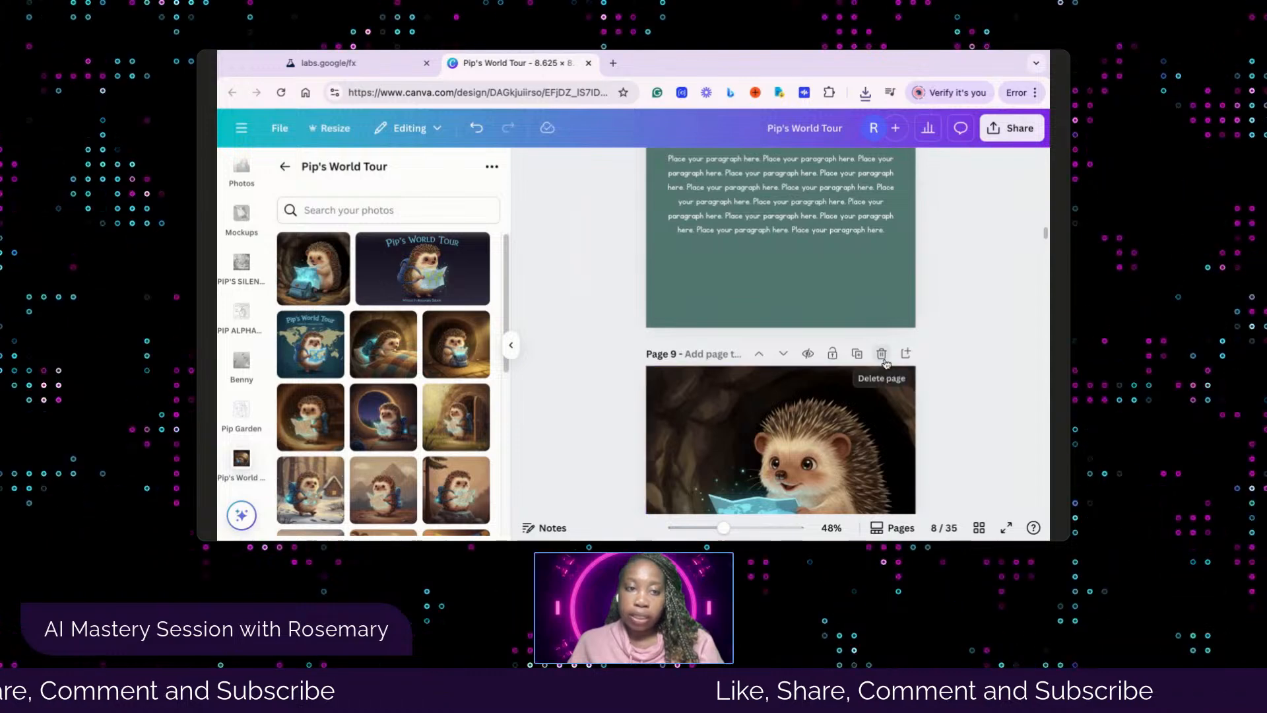
left_click(475, 128)
left_click(475, 128)
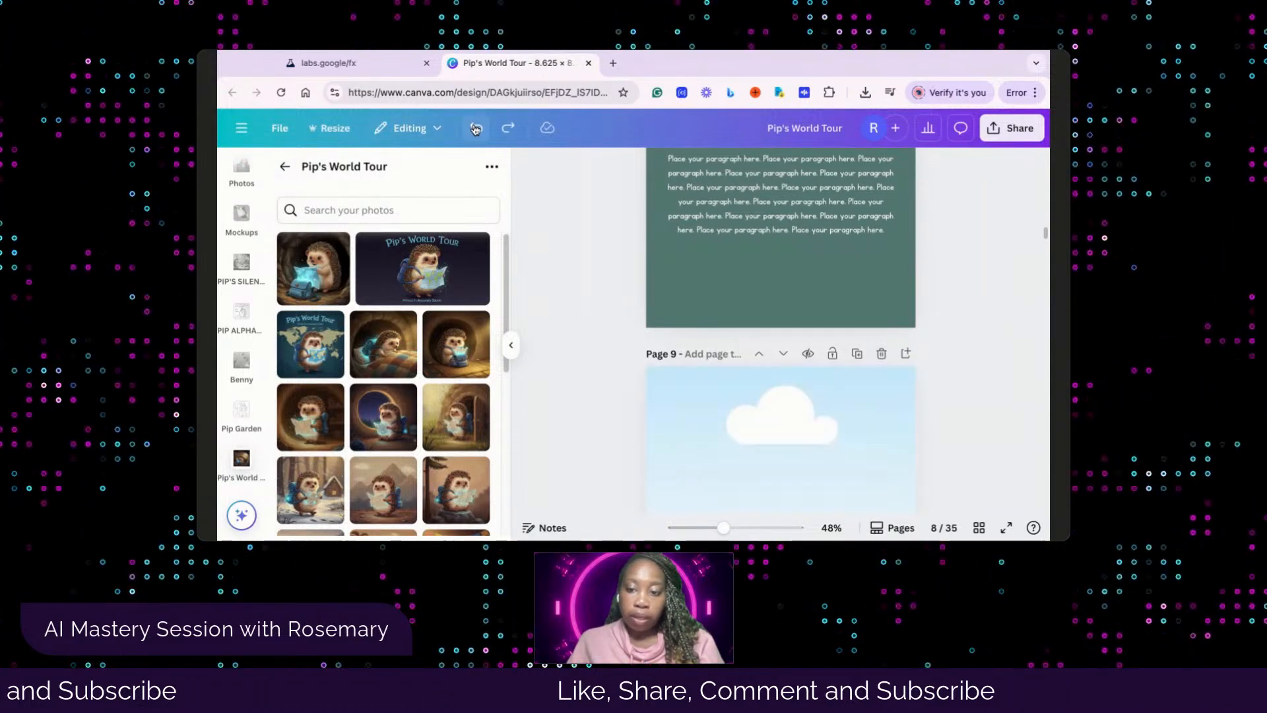
Replace the page 7 illustration with the uploaded image of Pip pulling the glowing map from his backpack
scroll(726, 287, "up", 5)
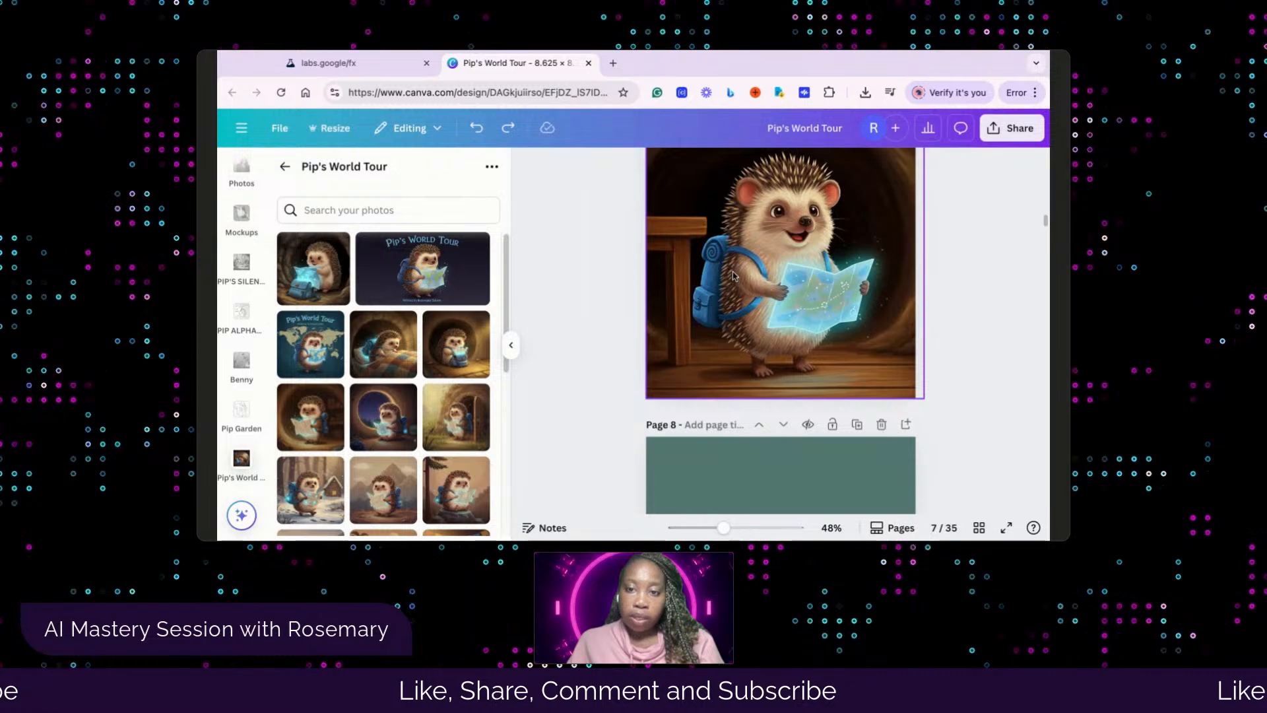
scroll(726, 287, "up", 3)
scroll(783, 302, "down", 3)
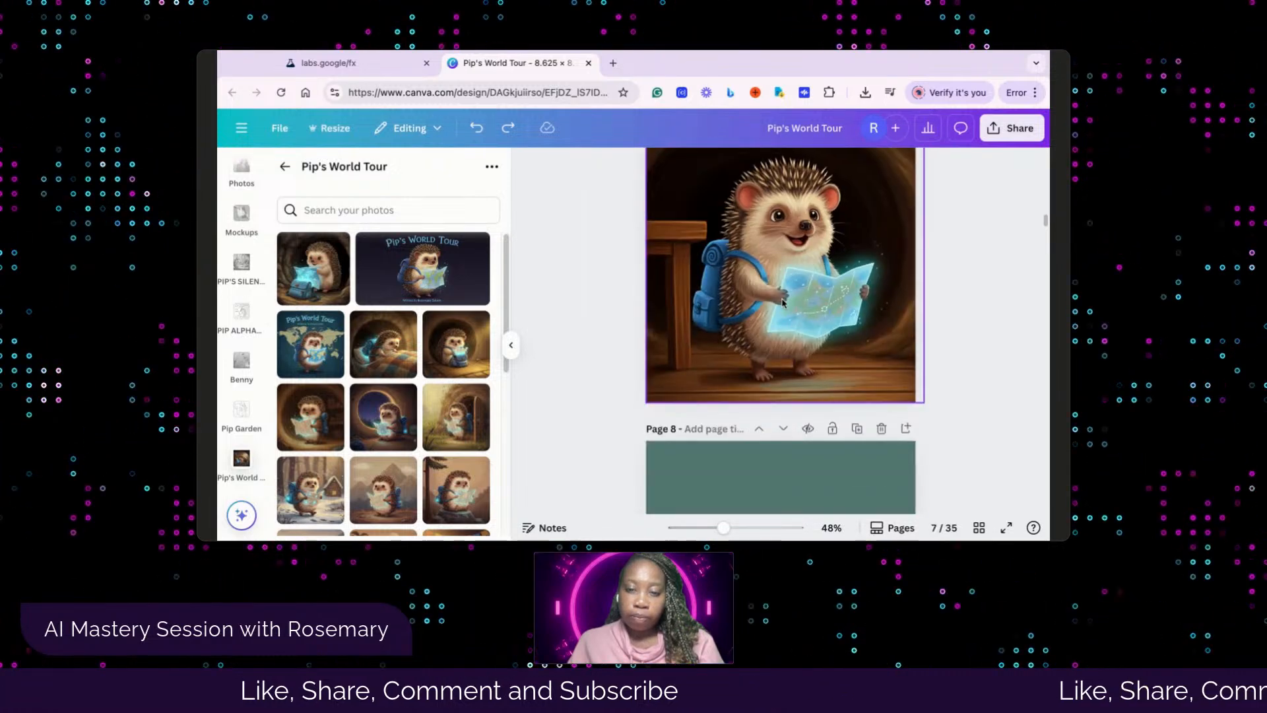
scroll(782, 302, "up", 3)
scroll(789, 317, "down", 3)
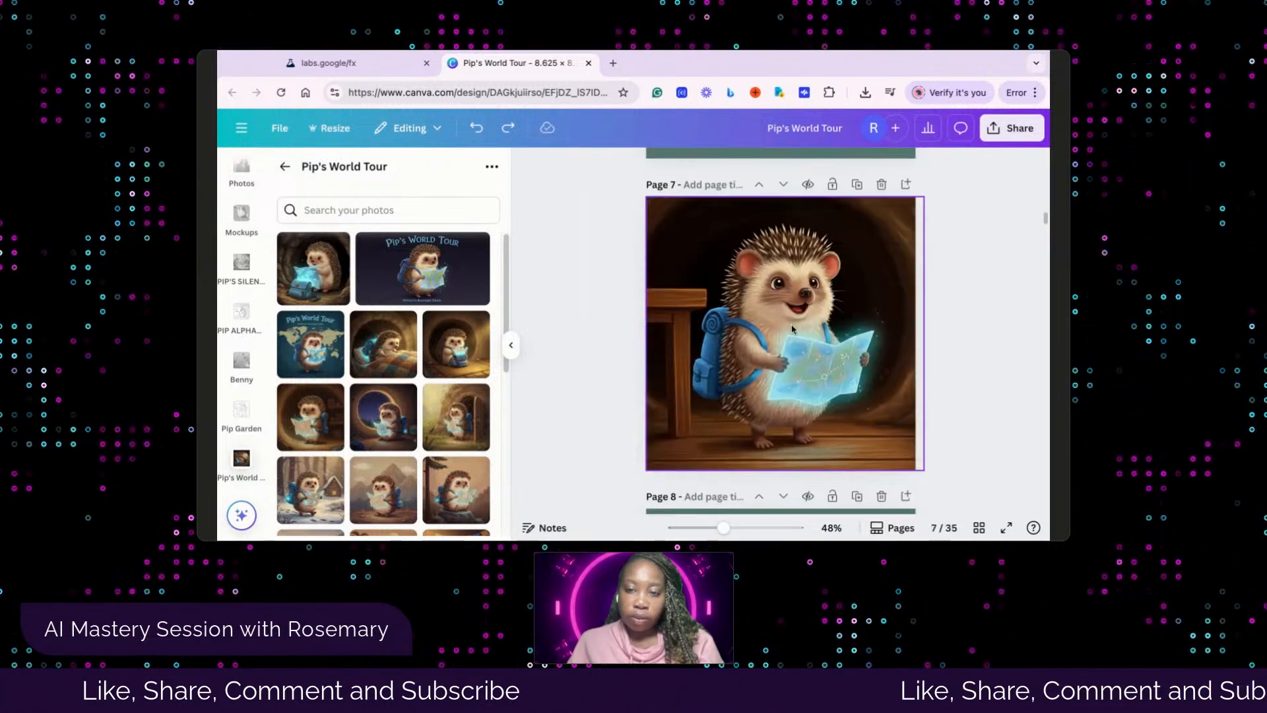
left_click(792, 328)
left_click(341, 286)
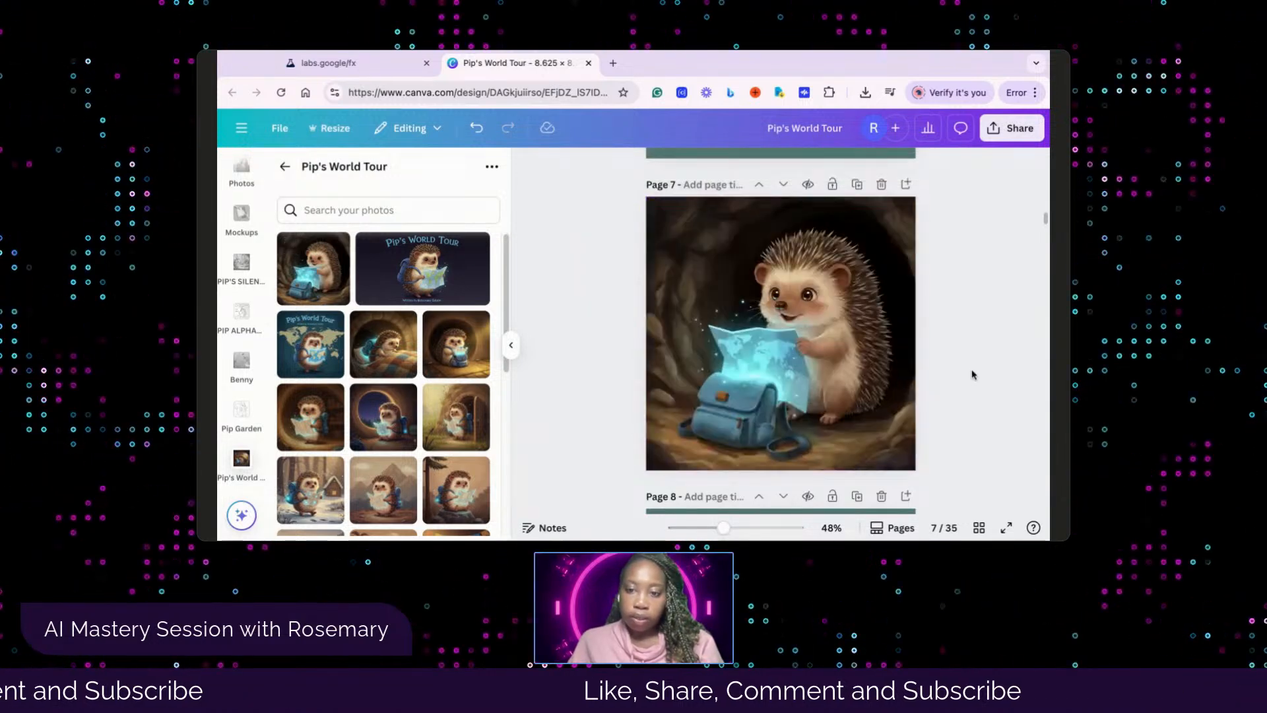
Replace page 8's placeholder paragraph with the copied story text beginning "Pip carefully opens his special backpack in his burrow"
scroll(962, 374, "up", 1)
scroll(951, 370, "down", 4)
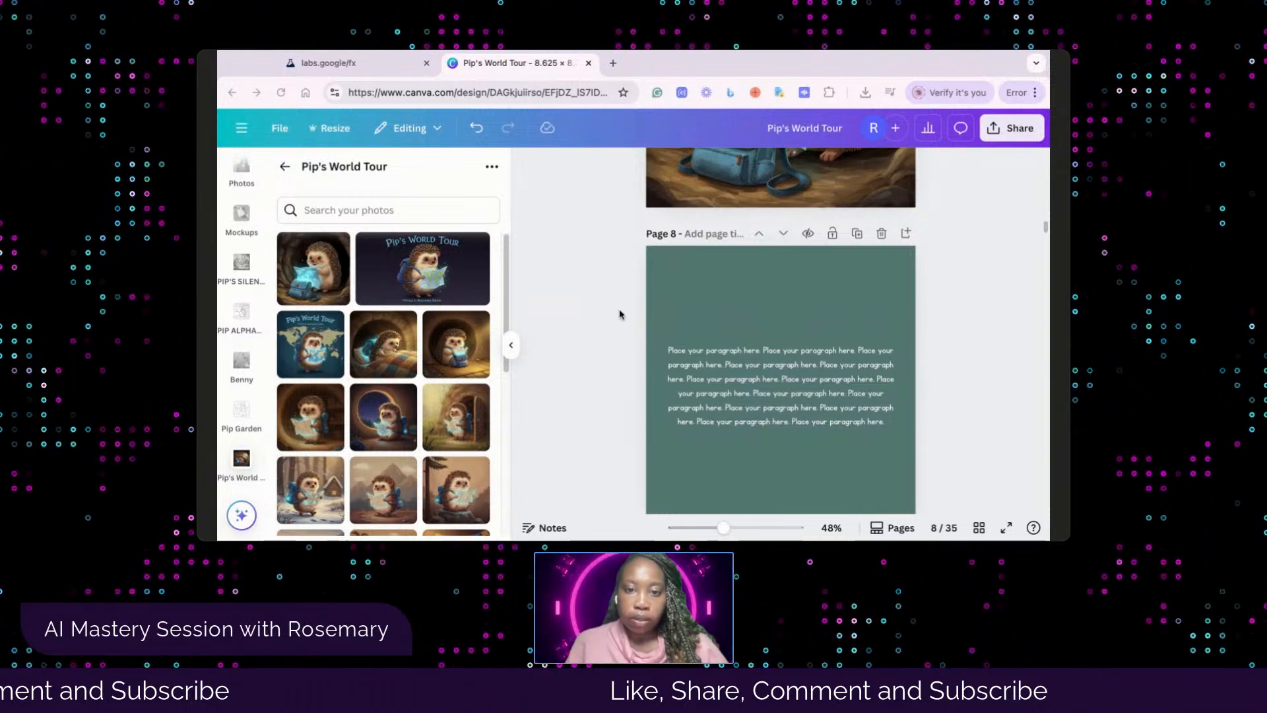
left_click(771, 386)
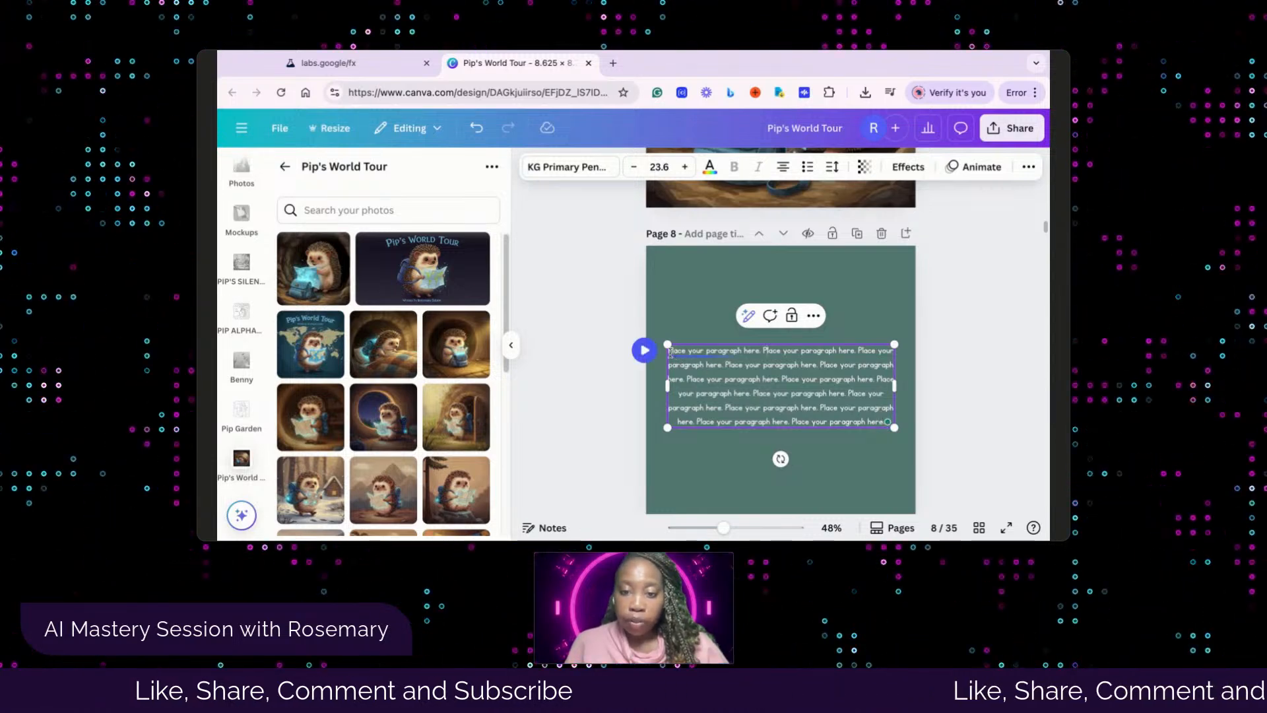
left_click_drag(669, 353, 898, 434)
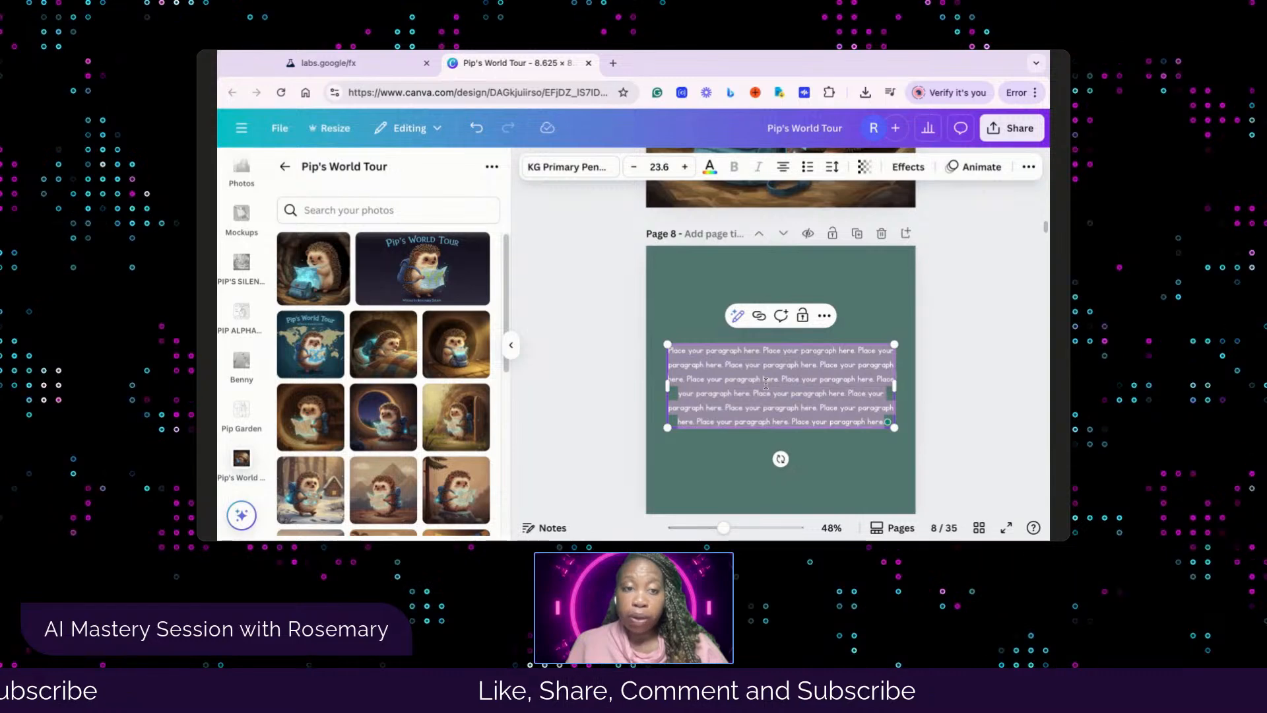
type("Pip carefully opens his special backpack in his burrow, taking out a shiny map. He rocks back and forth a little, smiling big because he's so happy to go on a big adventure to new places.")
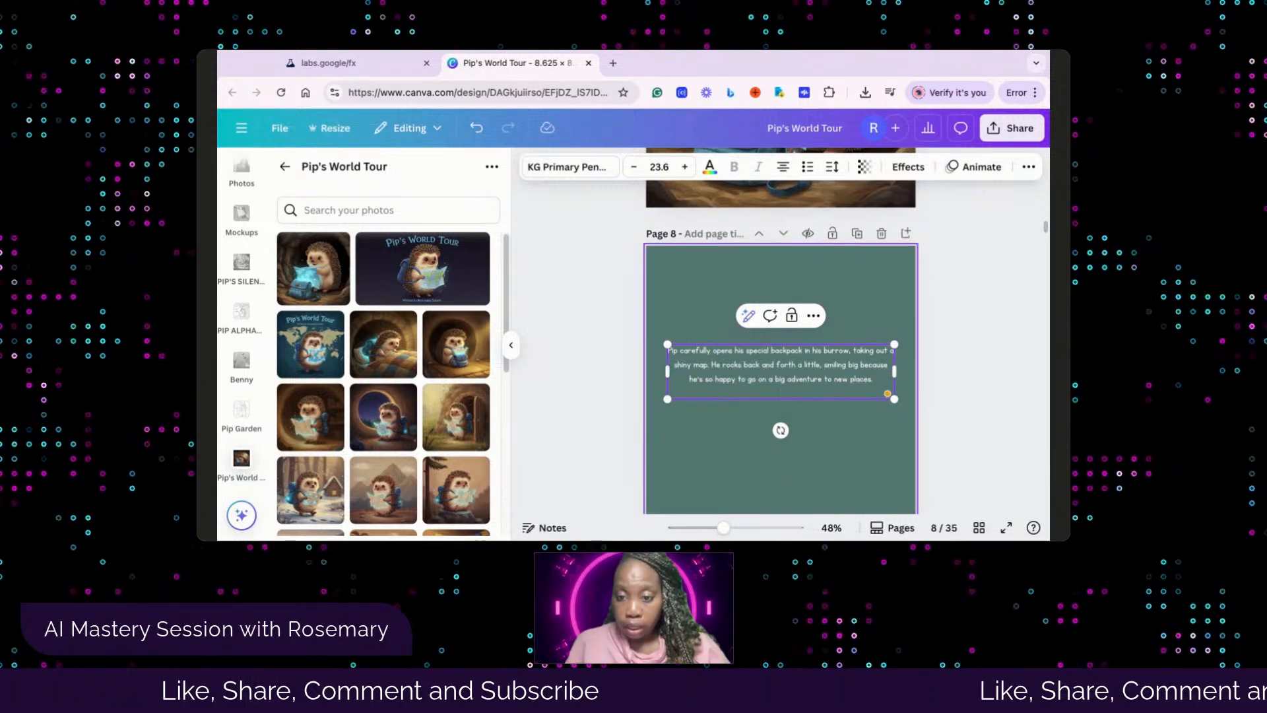
left_click(858, 449)
left_click(977, 396)
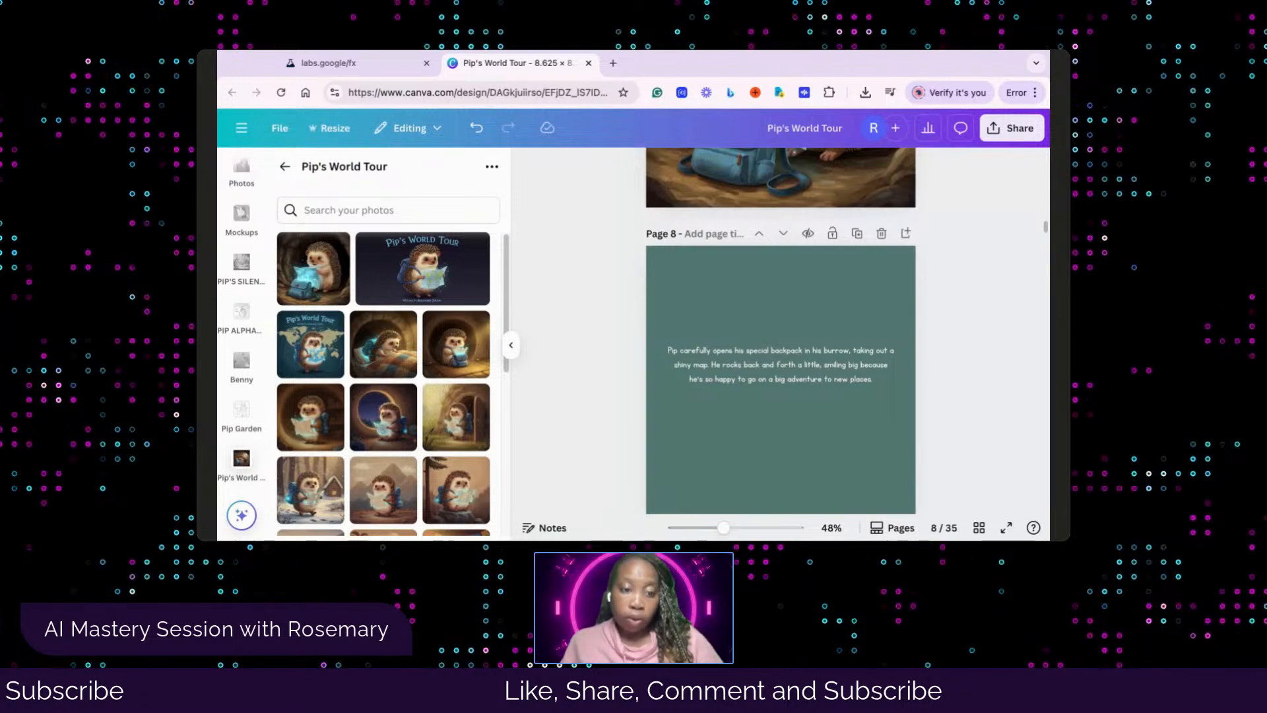
scroll(781, 330, "up", 3)
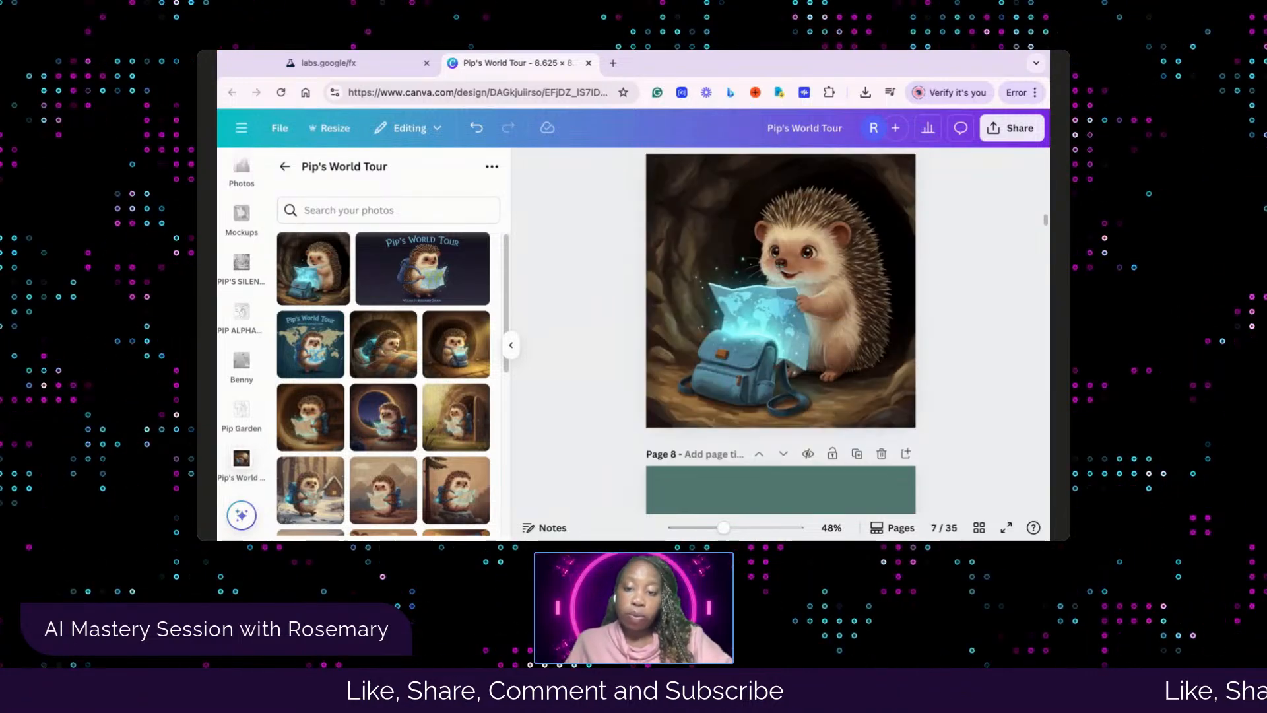
scroll(781, 330, "up", 6)
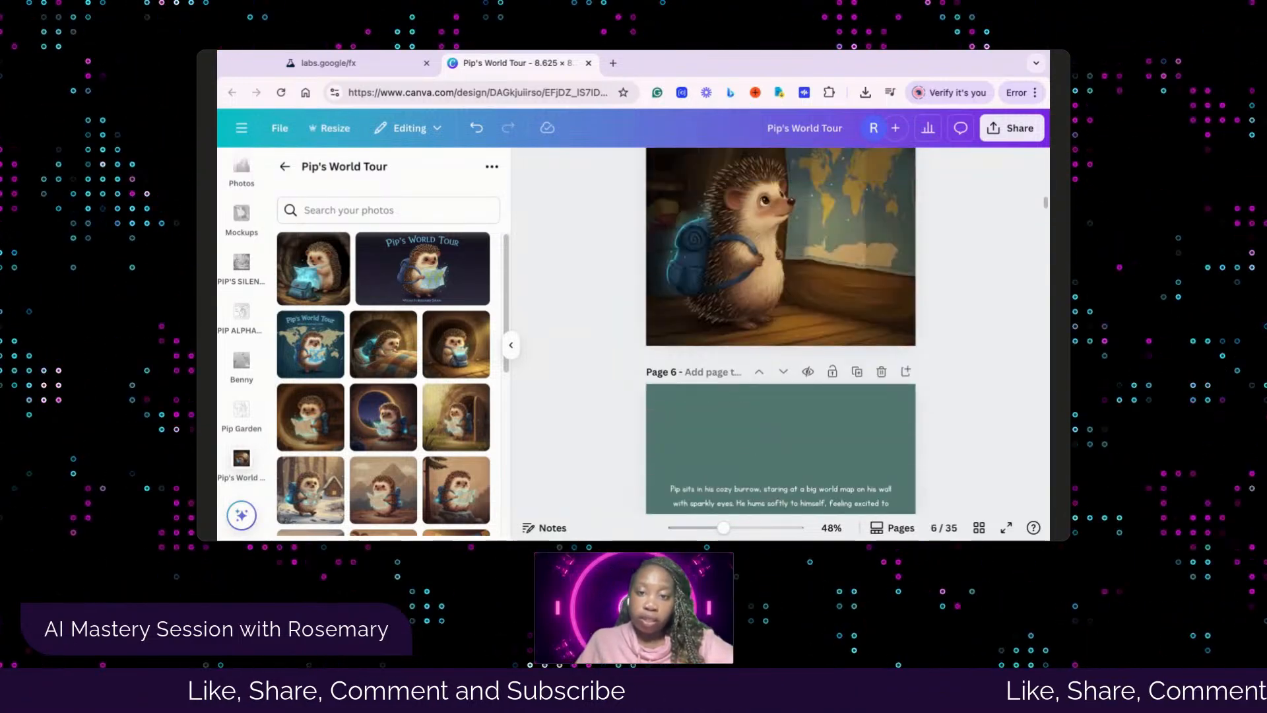
scroll(780, 330, "down", 6)
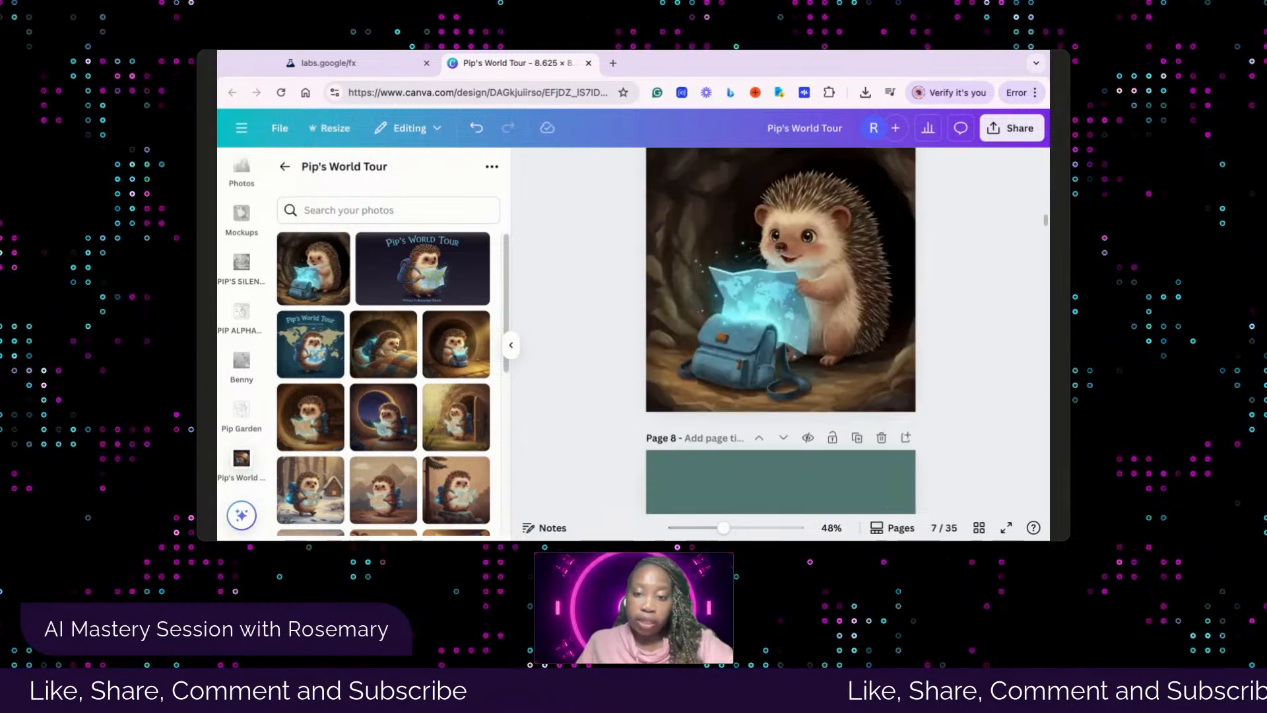
scroll(781, 330, "down", 1)
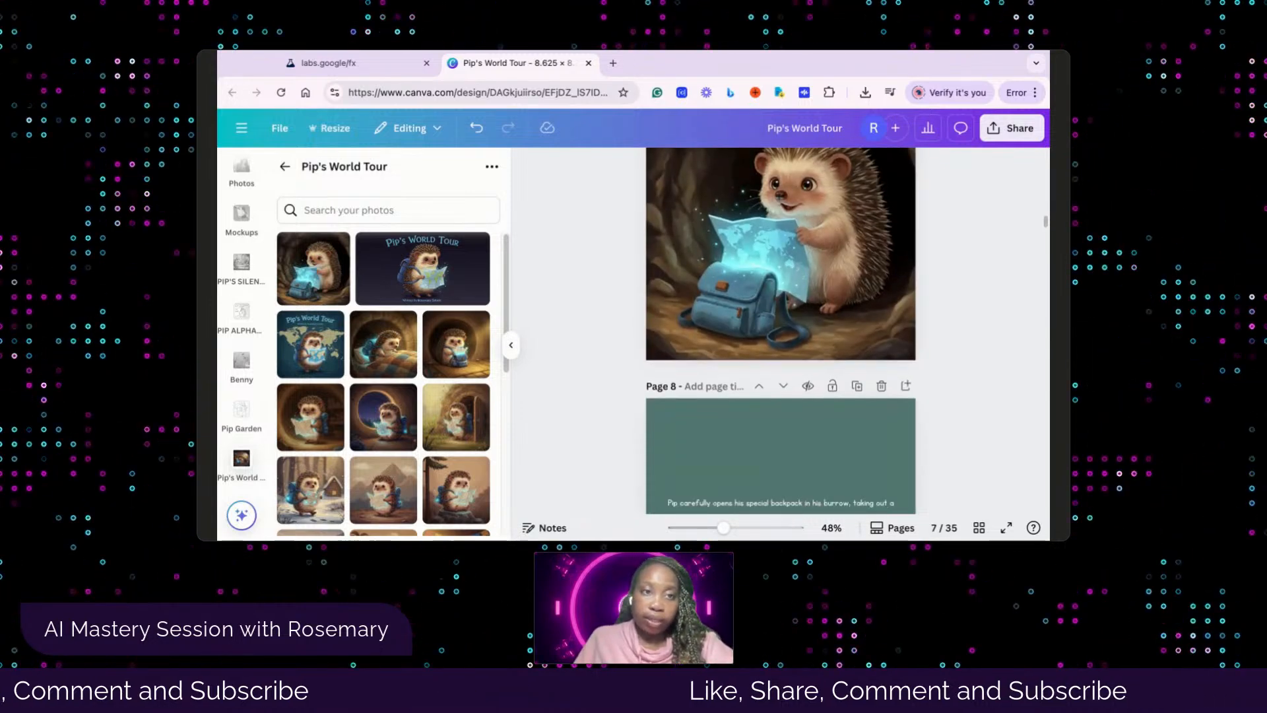
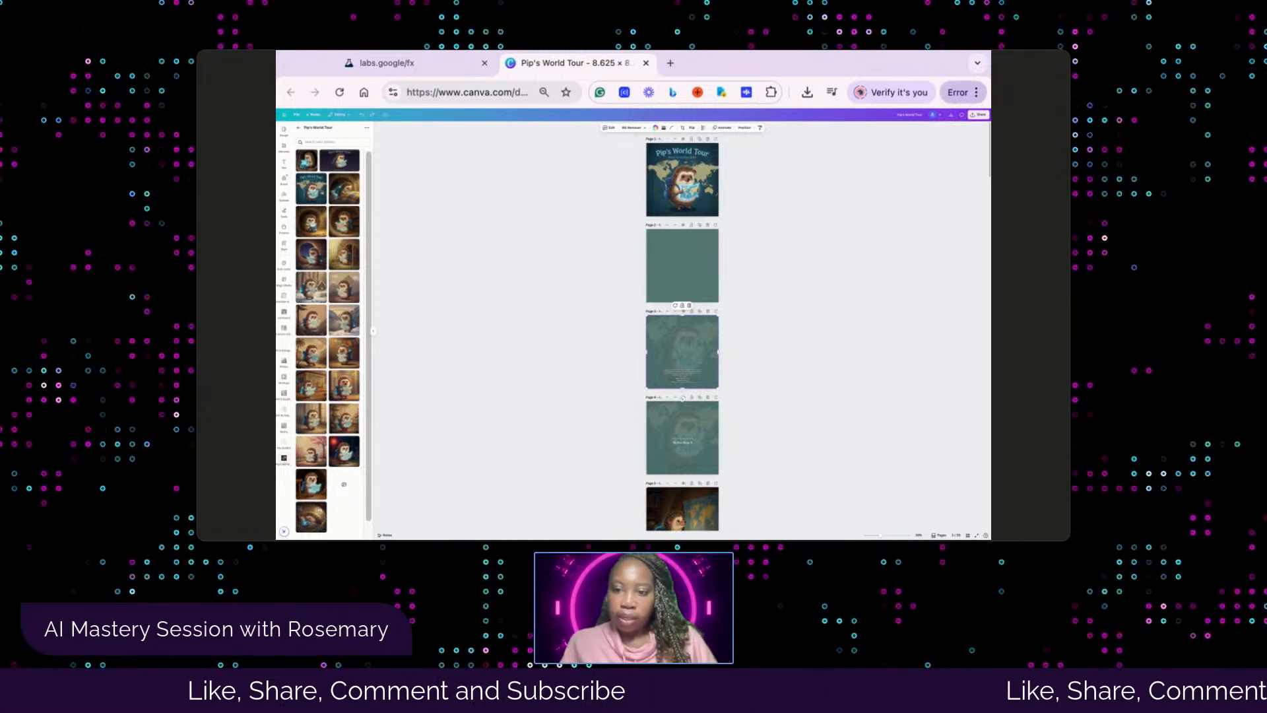
Review the book's pages from the cover through page 7
key("super+minus")
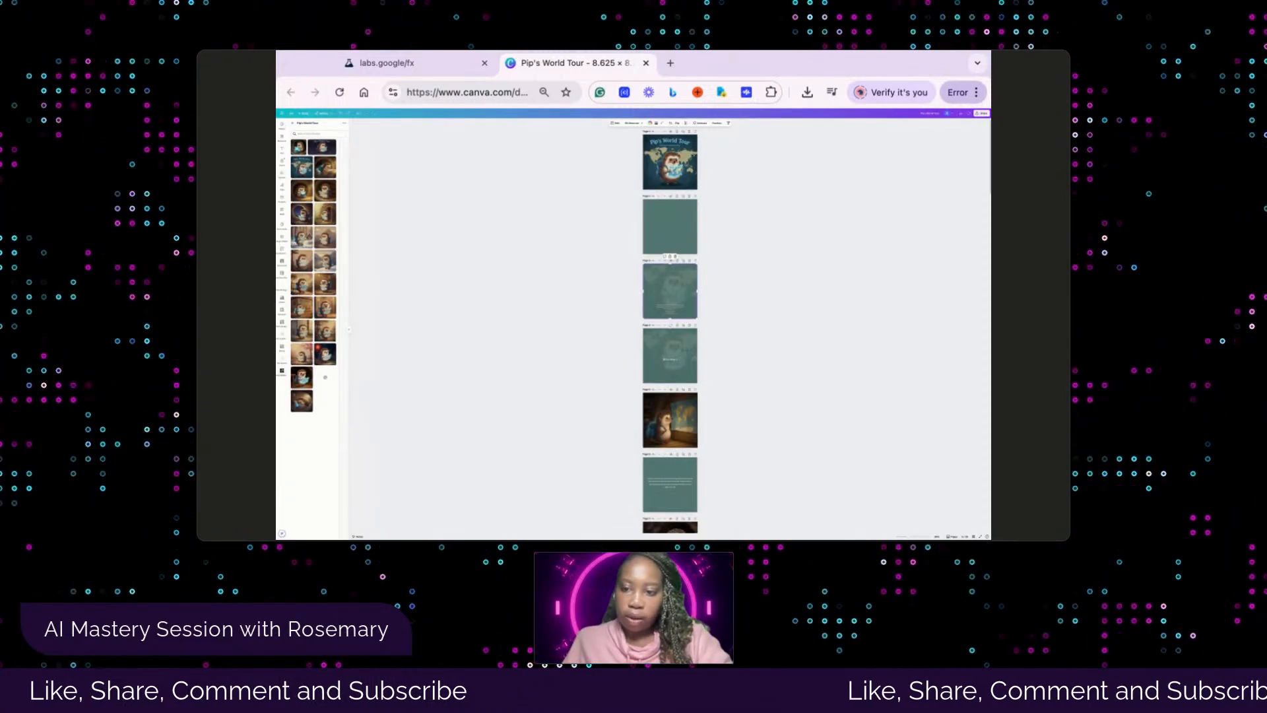
key("super+plus")
key("super+plus")
key("super+plus")
key("super+plus")
key("super+plus")
key("super+plus")
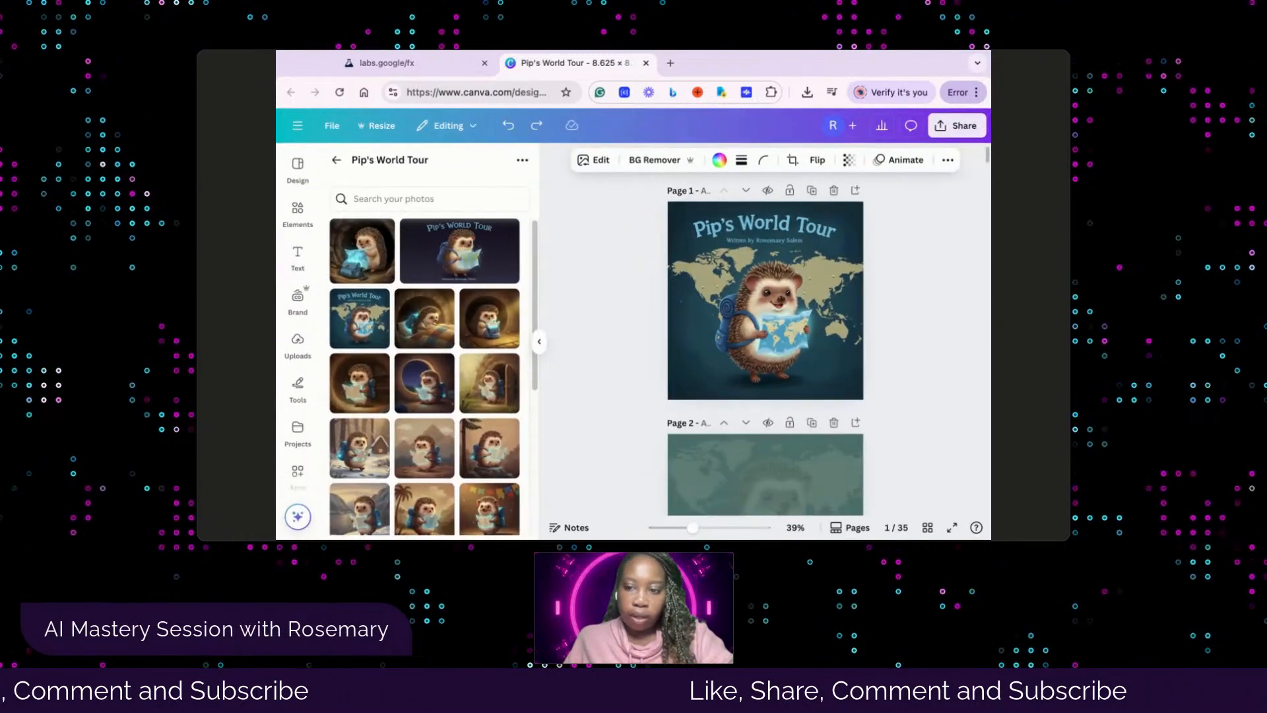
scroll(844, 380, "down", 5)
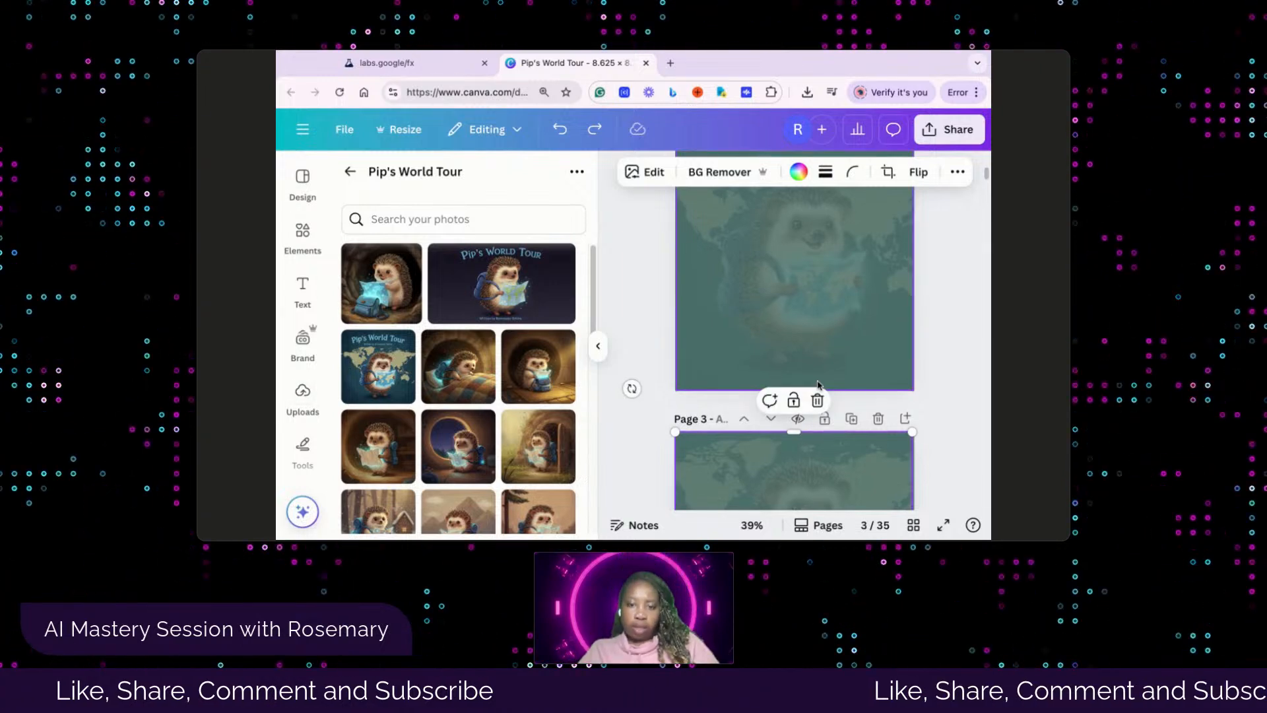
scroll(824, 316, "down", 1)
scroll(824, 316, "down", 20)
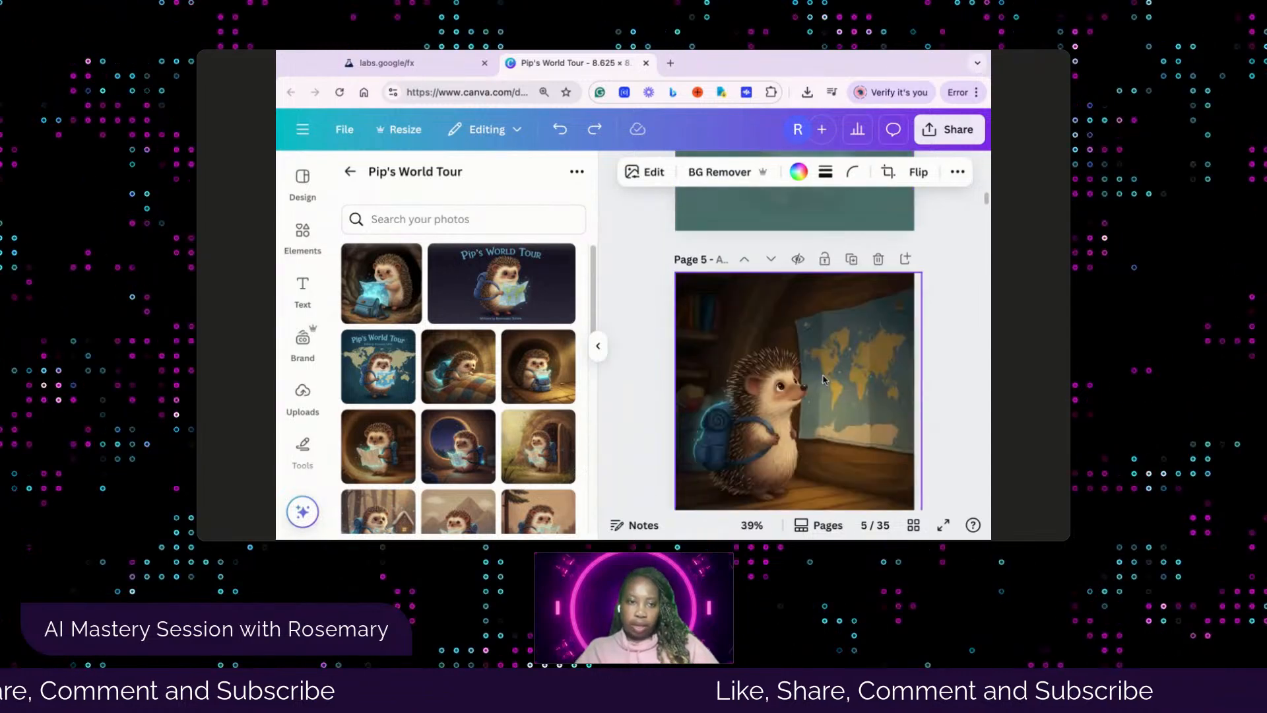
scroll(820, 340, "down", 5)
Change page 6's green background to the light turquoise #7dcfd7 and apply the change to all pages
scroll(808, 324, "up", 6)
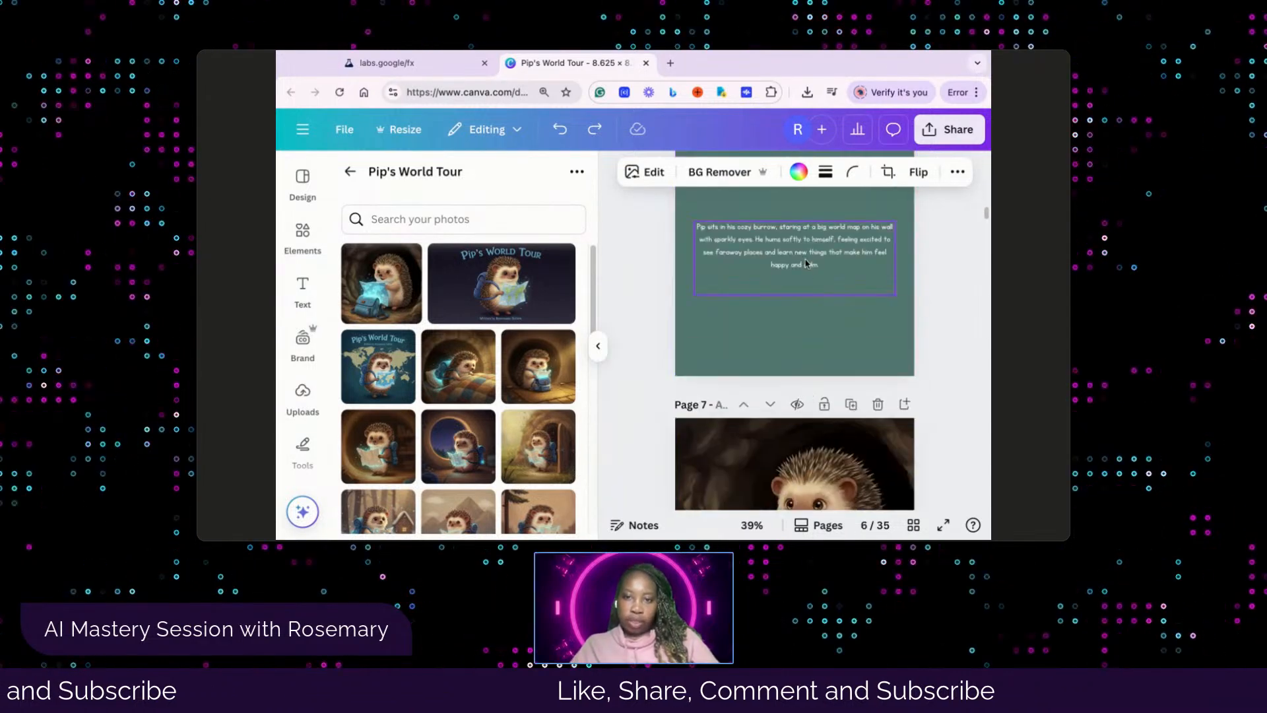
left_click(772, 373)
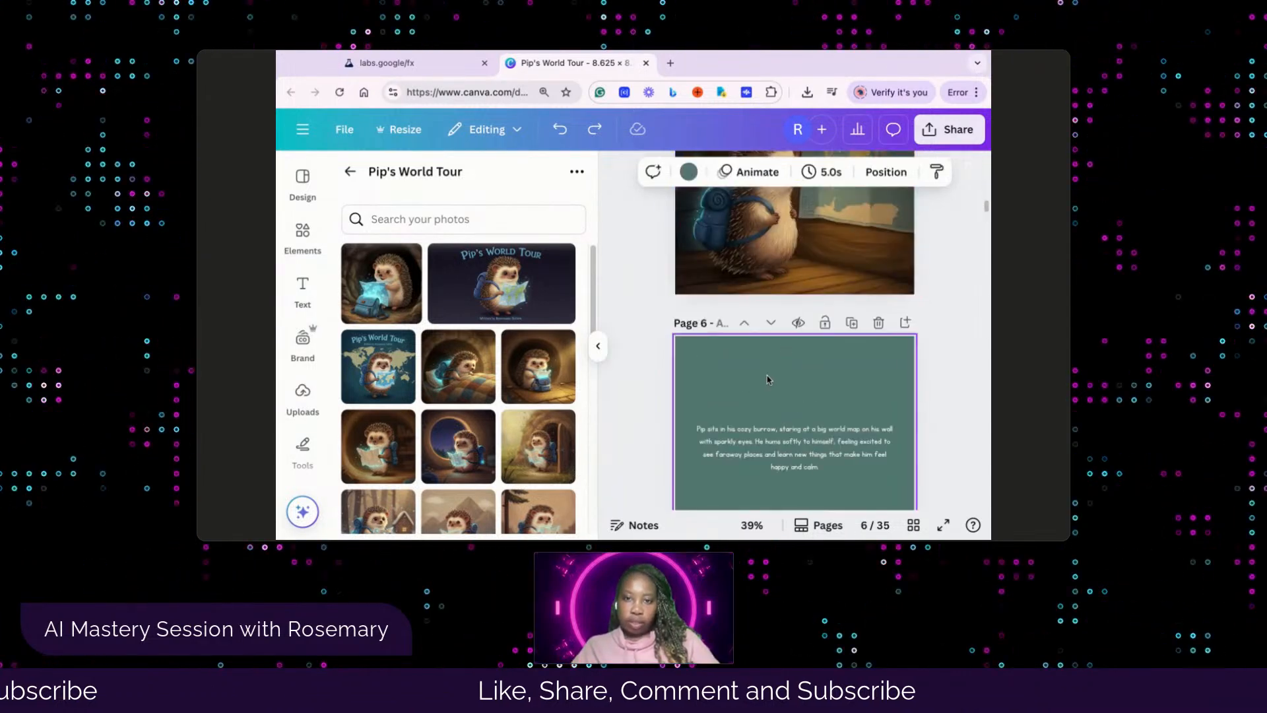
left_click(688, 173)
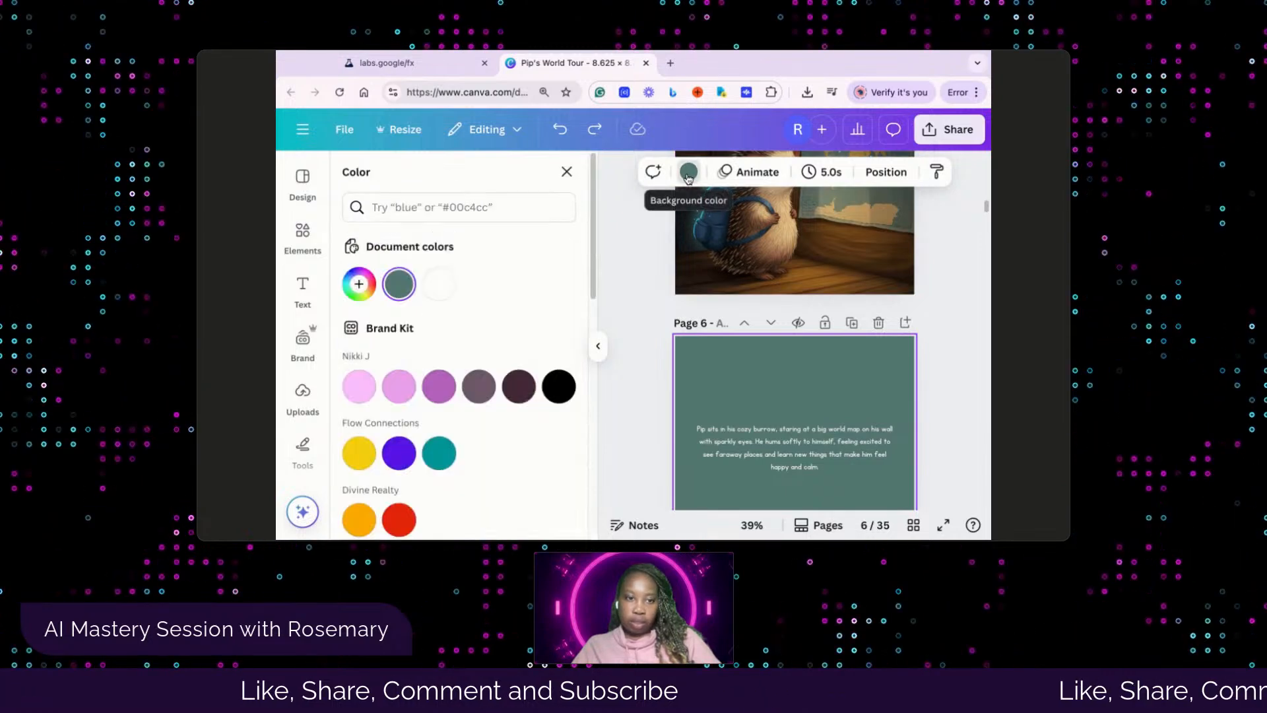
scroll(440, 313, "down", 6)
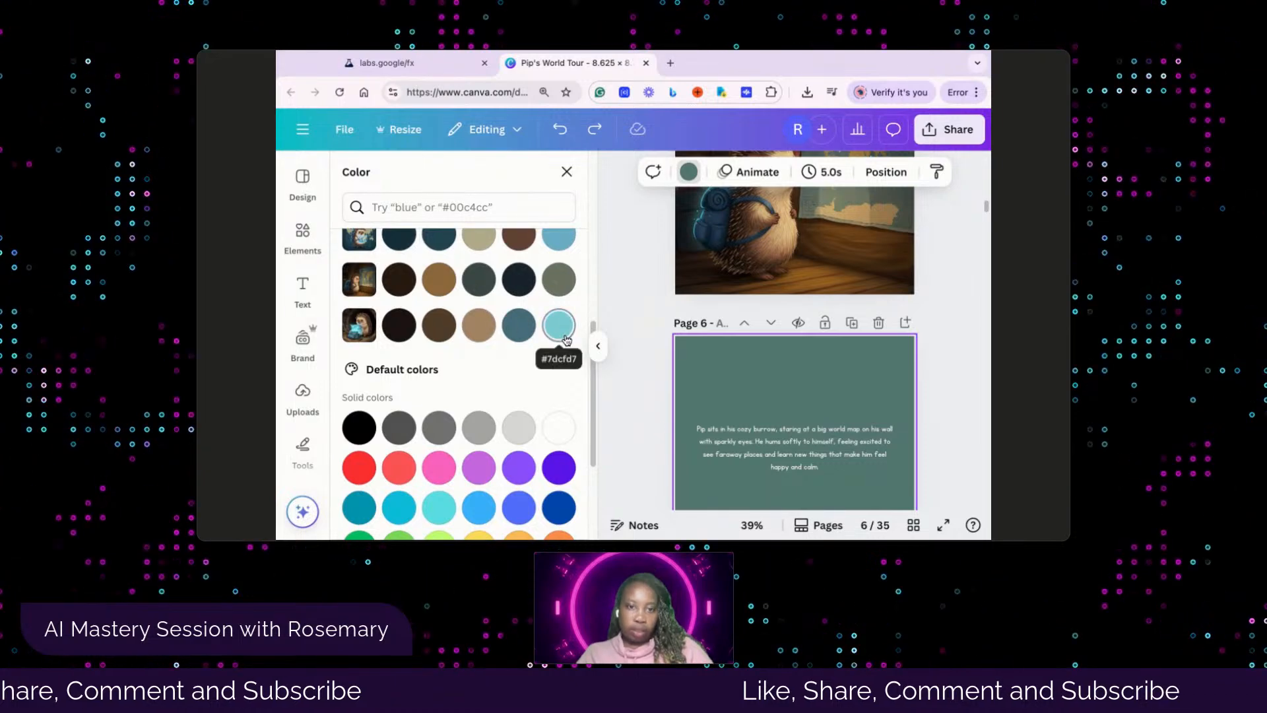
left_click(559, 324)
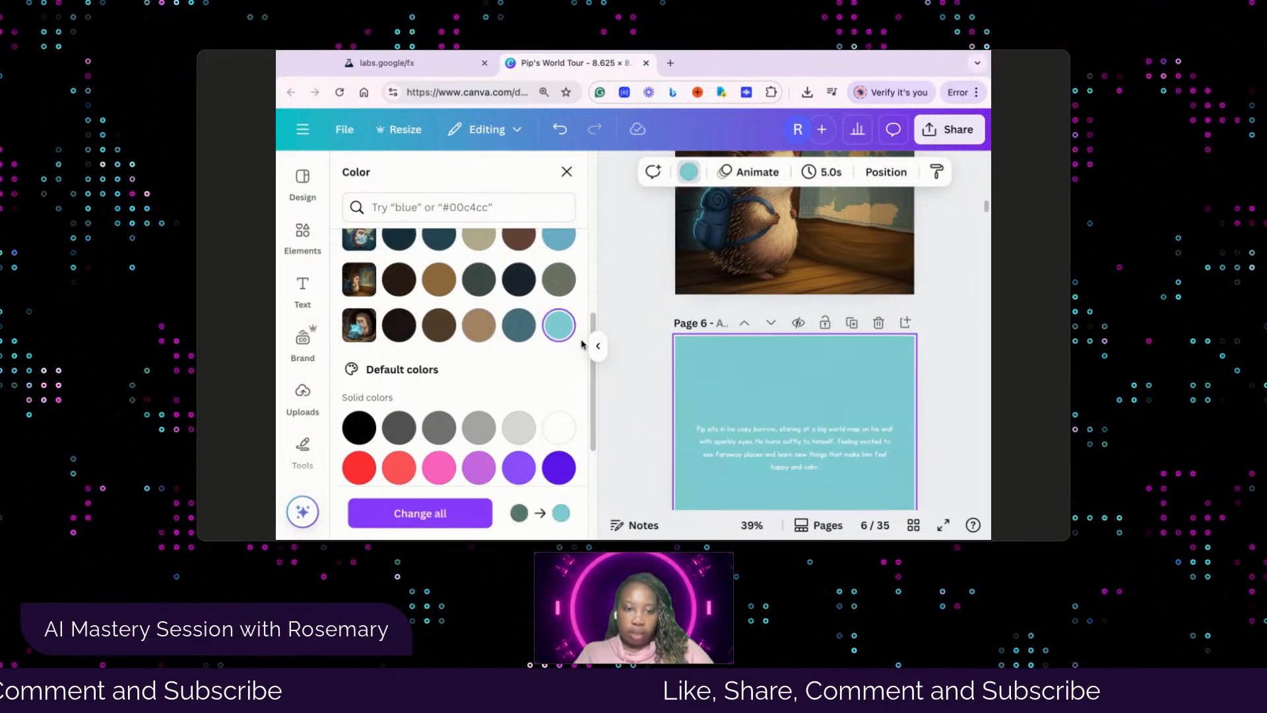
left_click(462, 518)
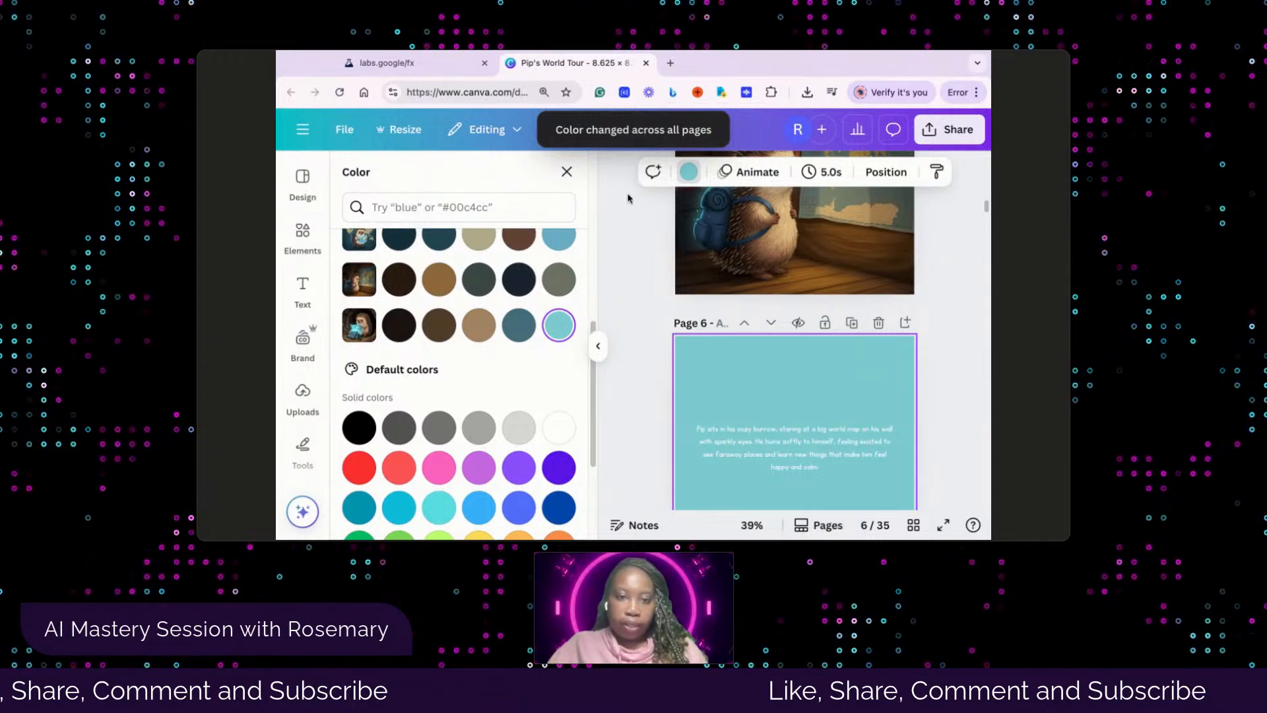
Recolor the turquoise backgrounds on all pages with the light blue taken from the cover image's photo colors
left_click(689, 173)
left_click(698, 175)
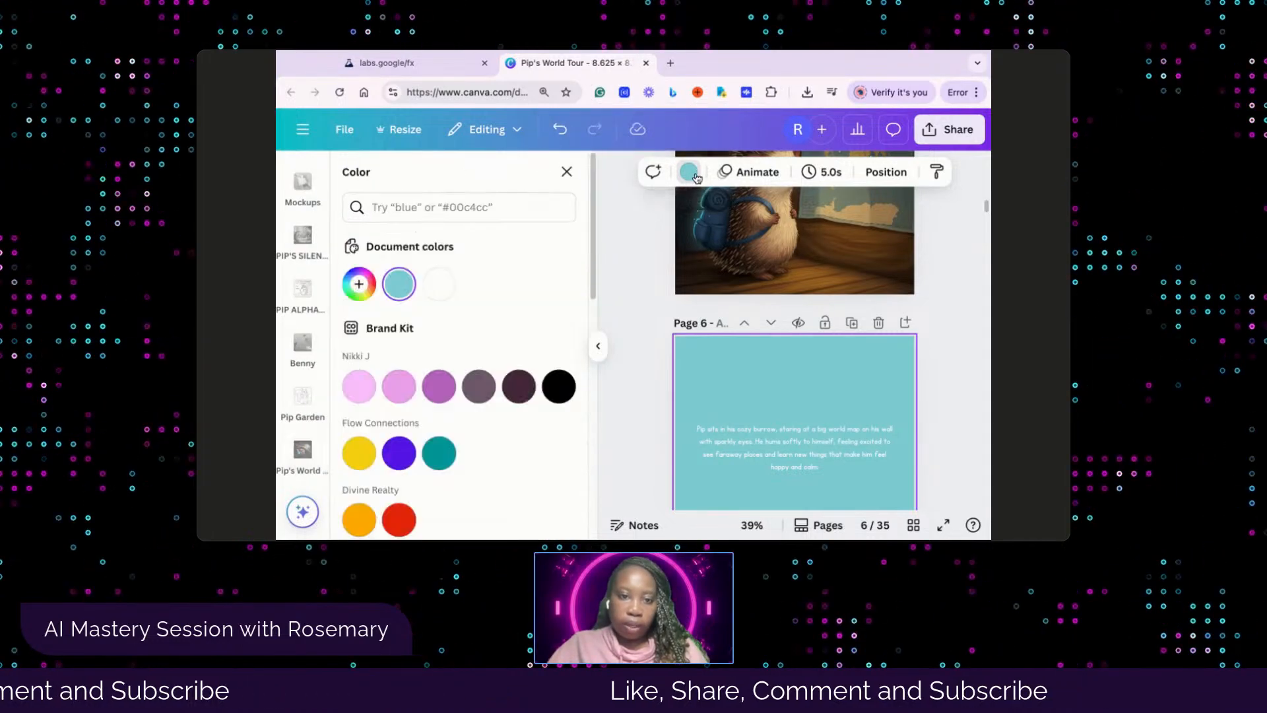
scroll(537, 277, "down", 4)
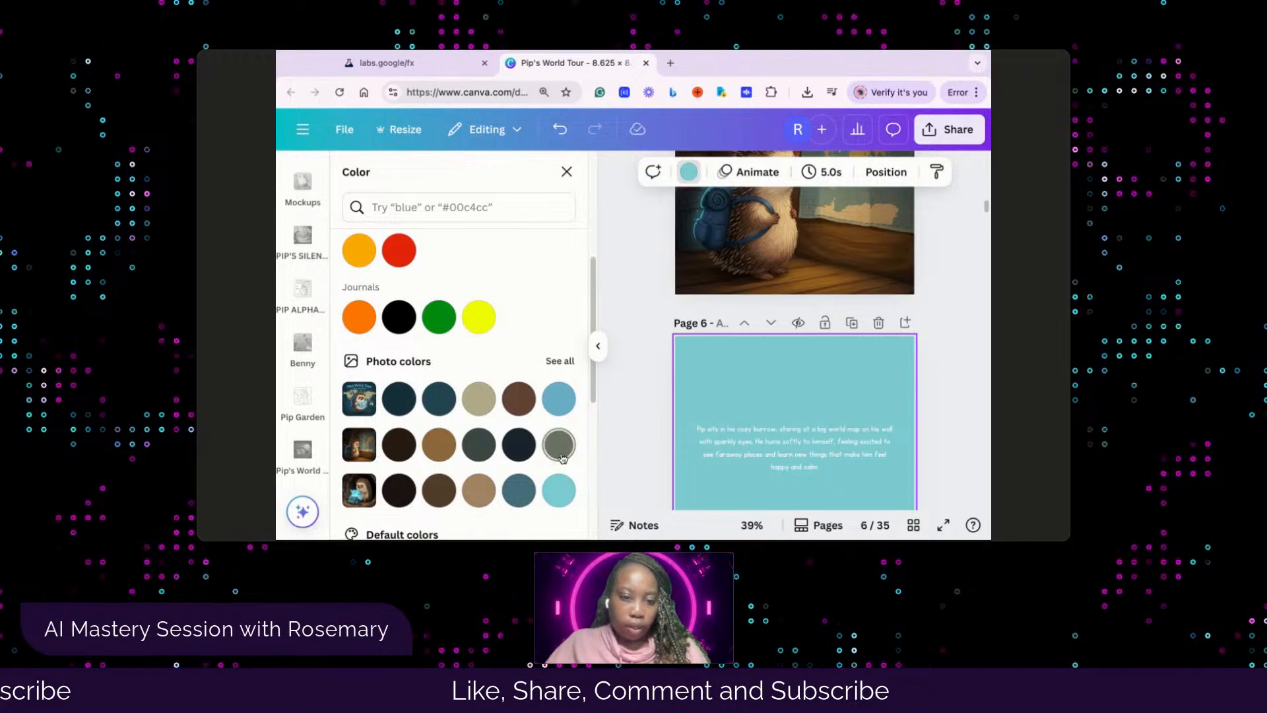
left_click(573, 402)
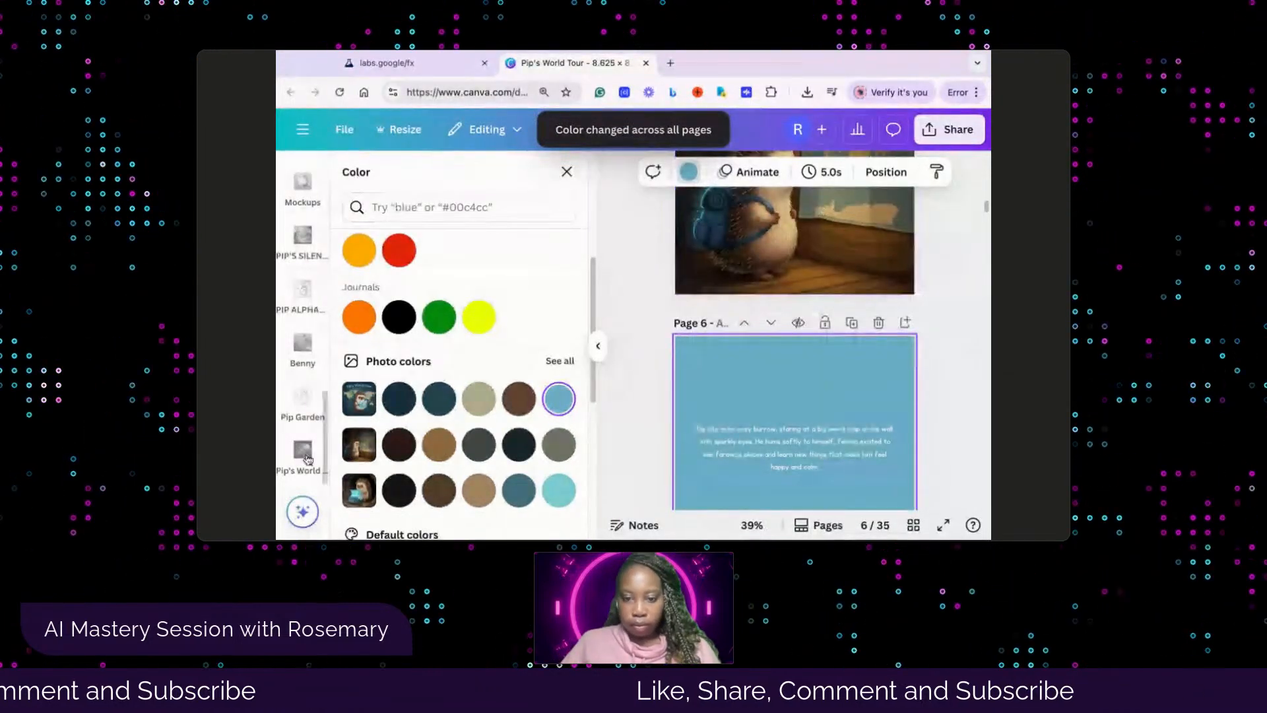
Check the background color on pages 8 and 10 and the red-lantern illustration on page 9
scroll(827, 415, "down", 10)
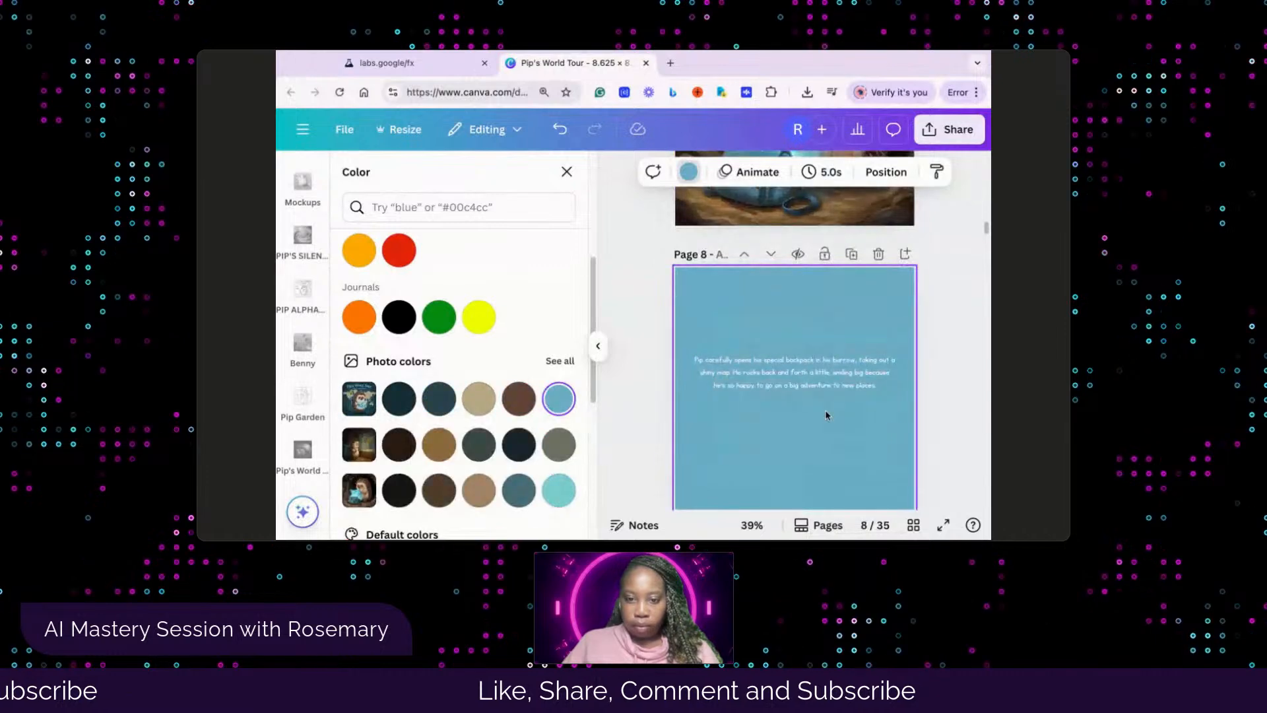
scroll(827, 415, "down", 10)
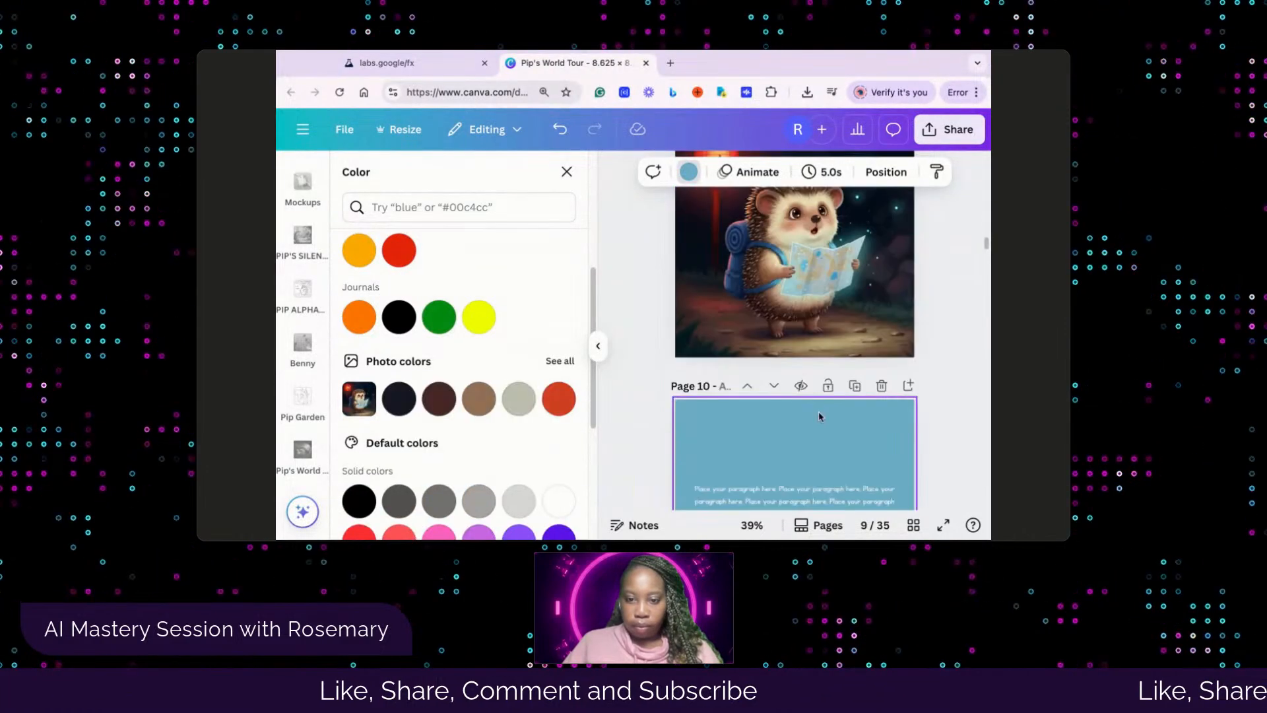
scroll(819, 415, "down", 4)
scroll(818, 415, "up", 9)
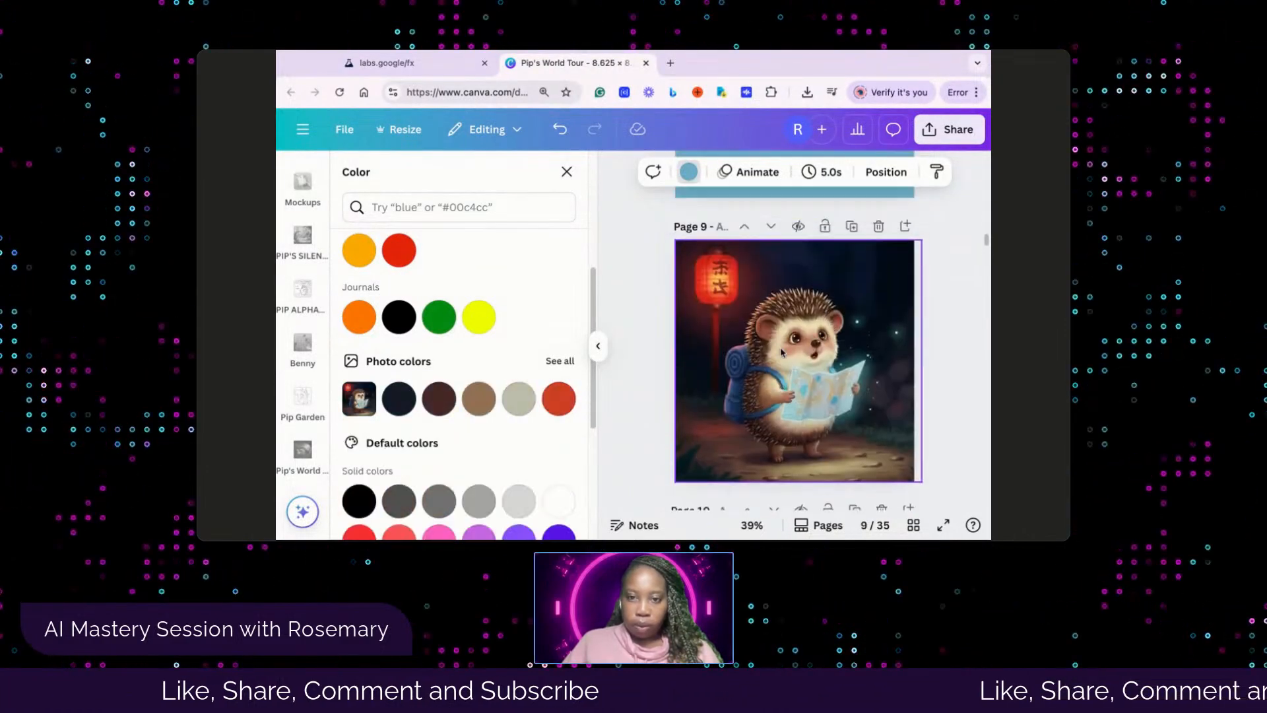
scroll(791, 350, "up", 4)
scroll(797, 348, "down", 5)
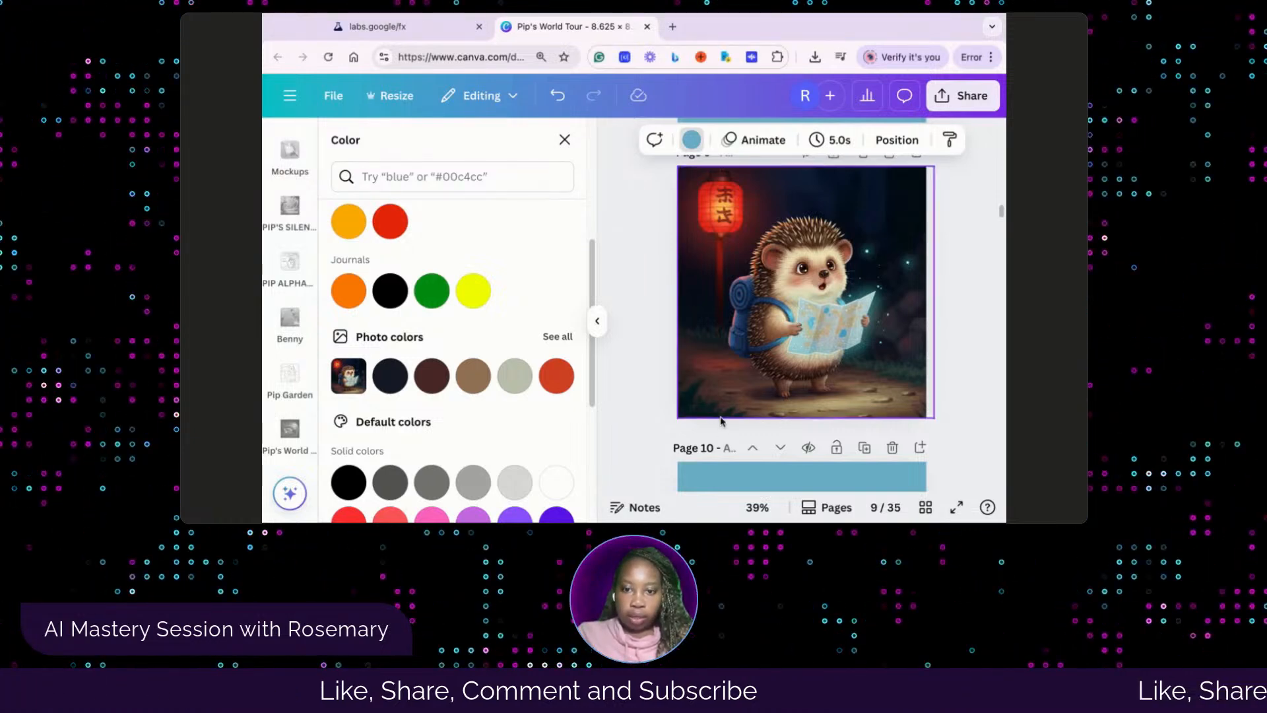
Replace page 10's placeholder paragraph with the copied story text beginning "Pip holds his shiny map tight, and poof! He's in Japan!"
scroll(724, 400, "down", 3)
scroll(725, 400, "down", 3)
left_click(791, 337)
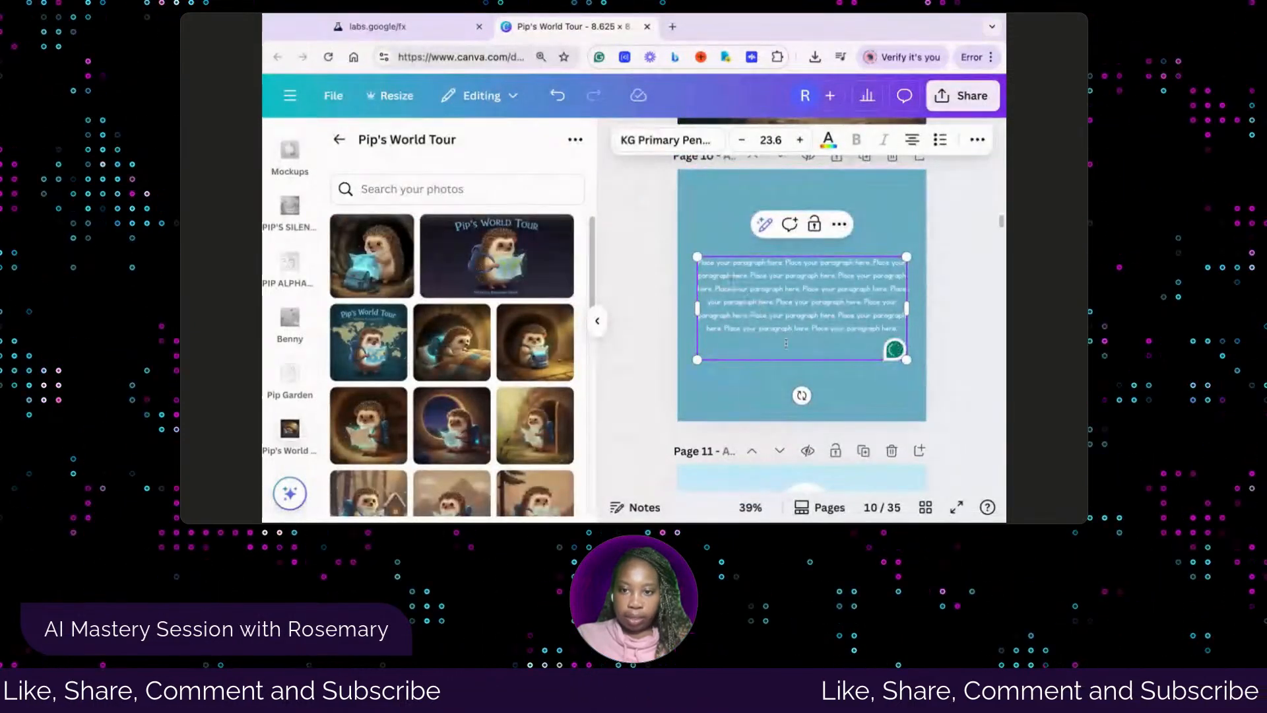
left_click(900, 328)
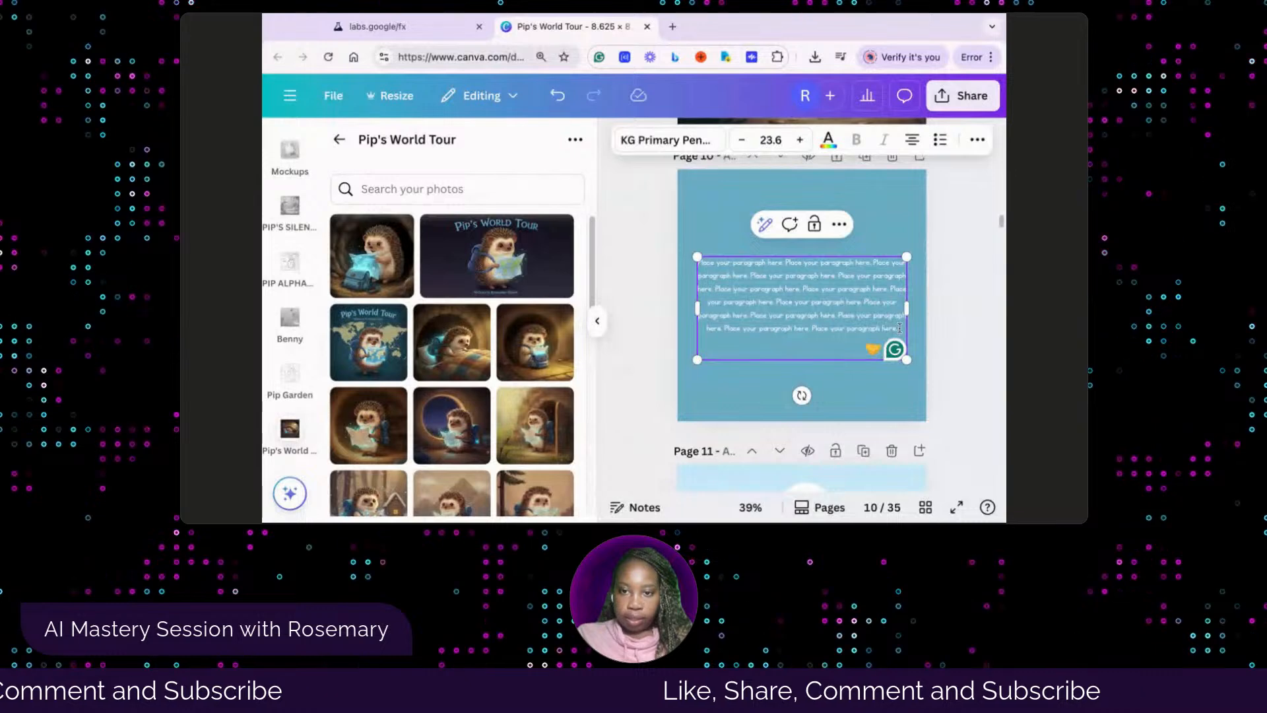
key("shift+Up")
key("shift+Up")
key("shift+Up")
key("shift+Up")
key("shift+Up")
key("shift+Up")
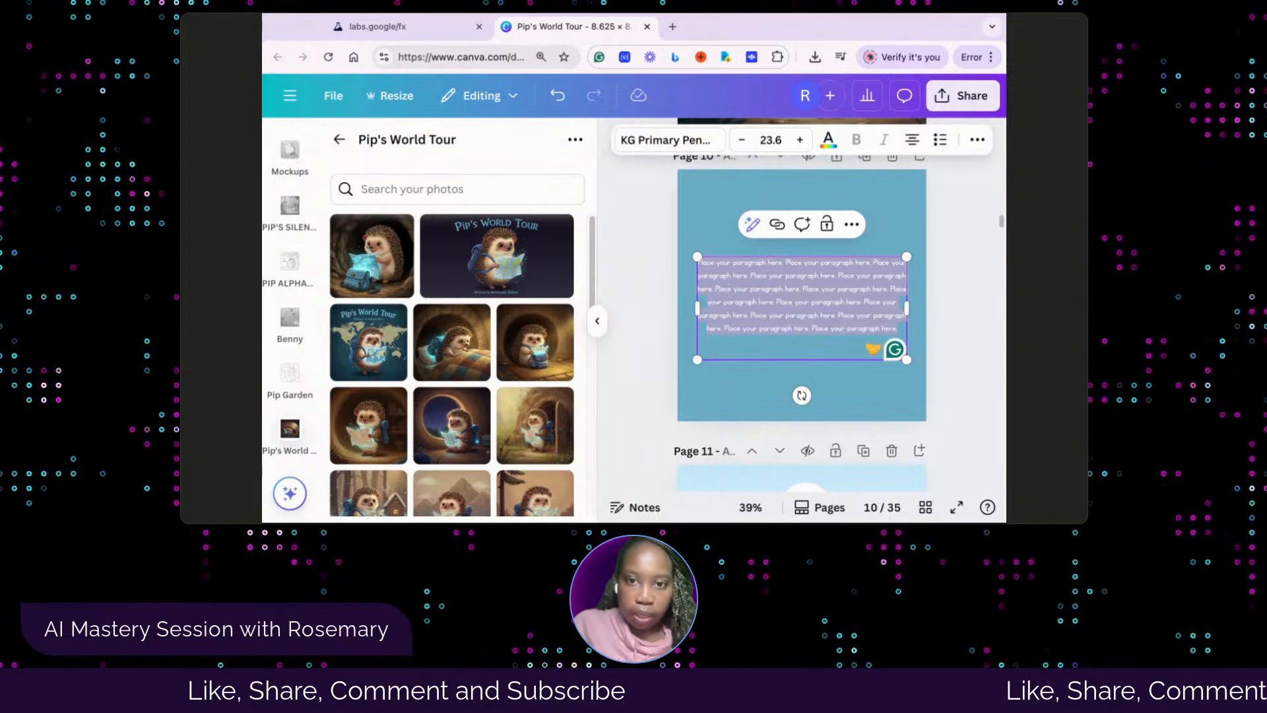
type("Pip holds his shiny map tight, and poof! He's in Japan! He blinks a lot at the new sights, feeling a little shy but super curious to find out new things that make him feel good.")
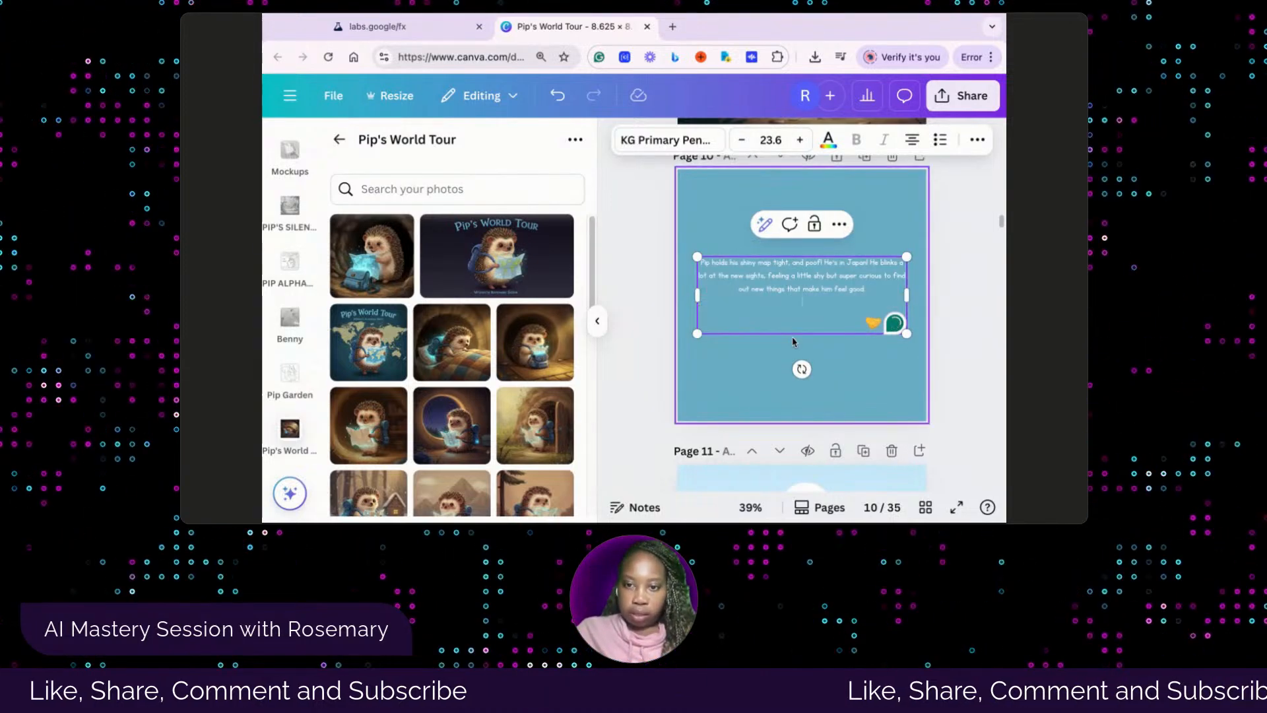
left_click(878, 379)
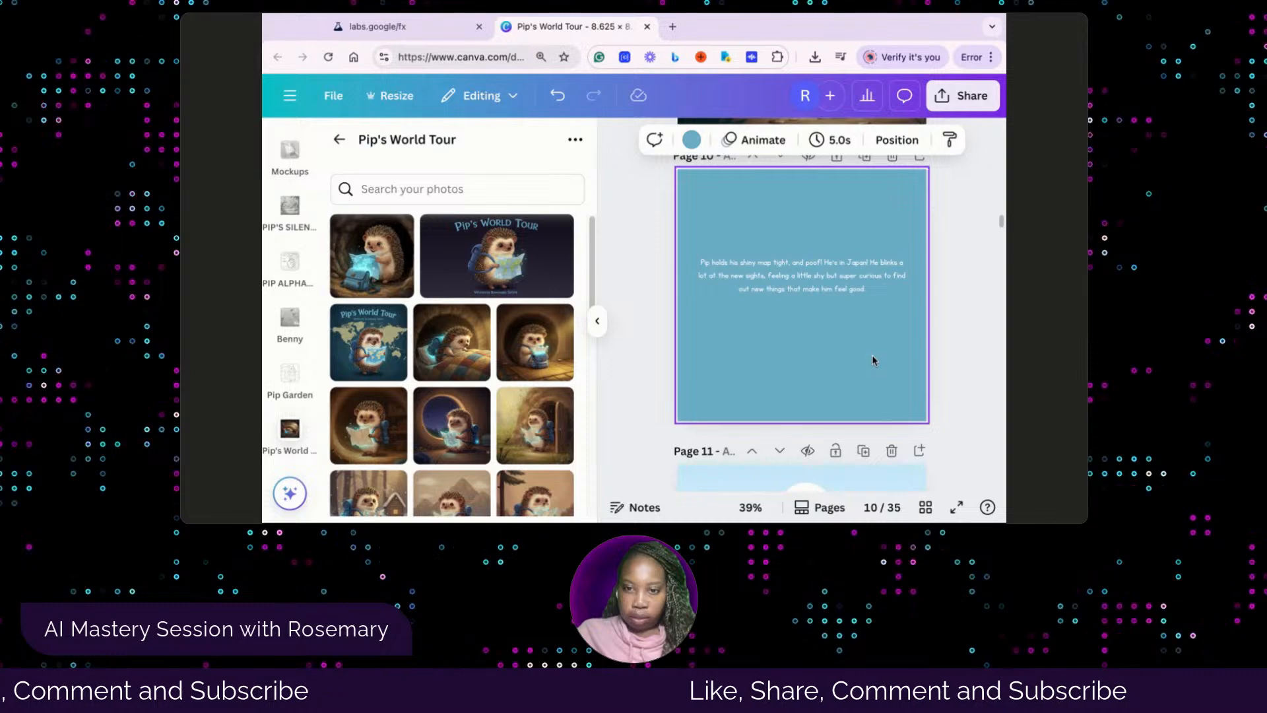
Review the illustrations and story text on pages 5 to 10 and go on to the empty frame on page 11
scroll(877, 374, "up", 10)
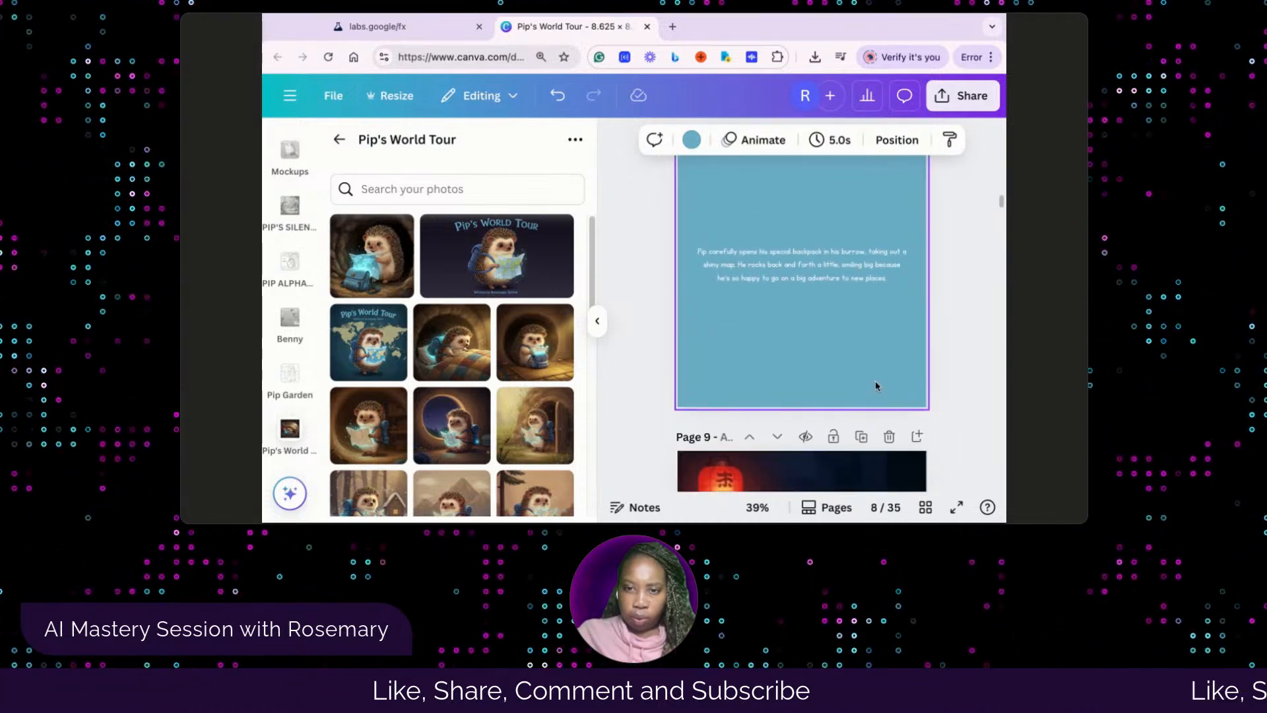
scroll(876, 381, "up", 5)
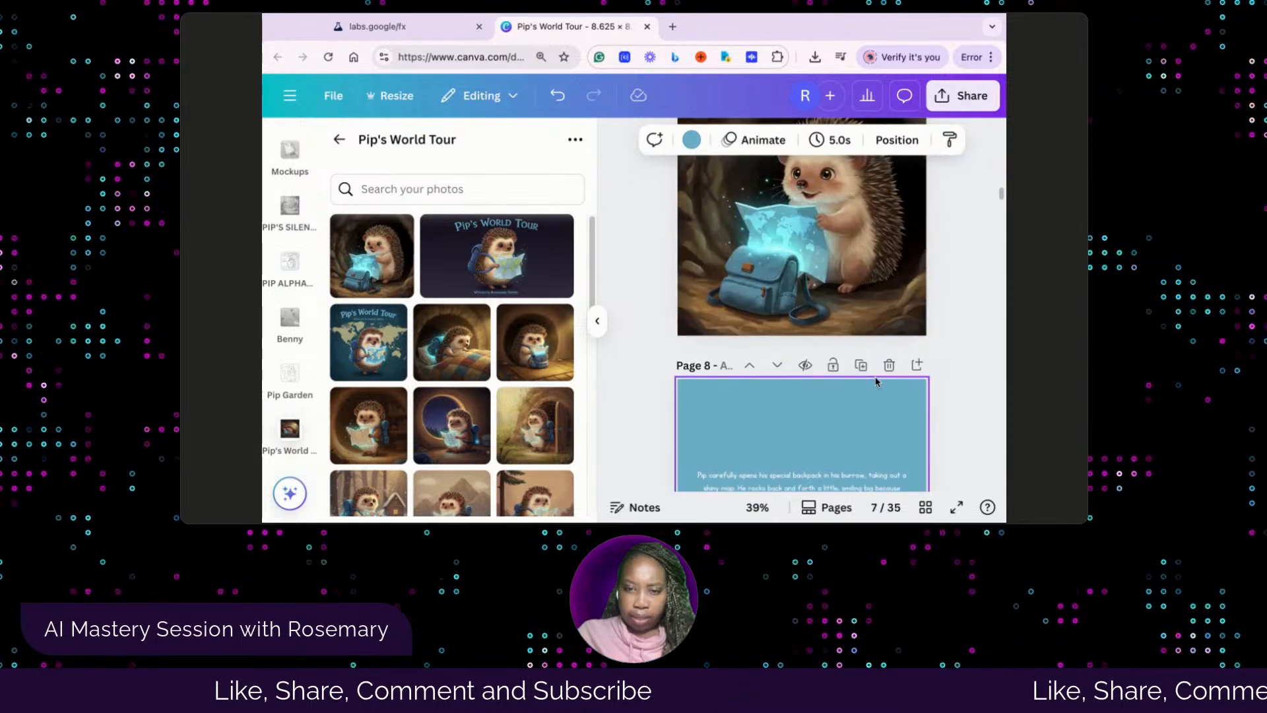
scroll(877, 381, "up", 6)
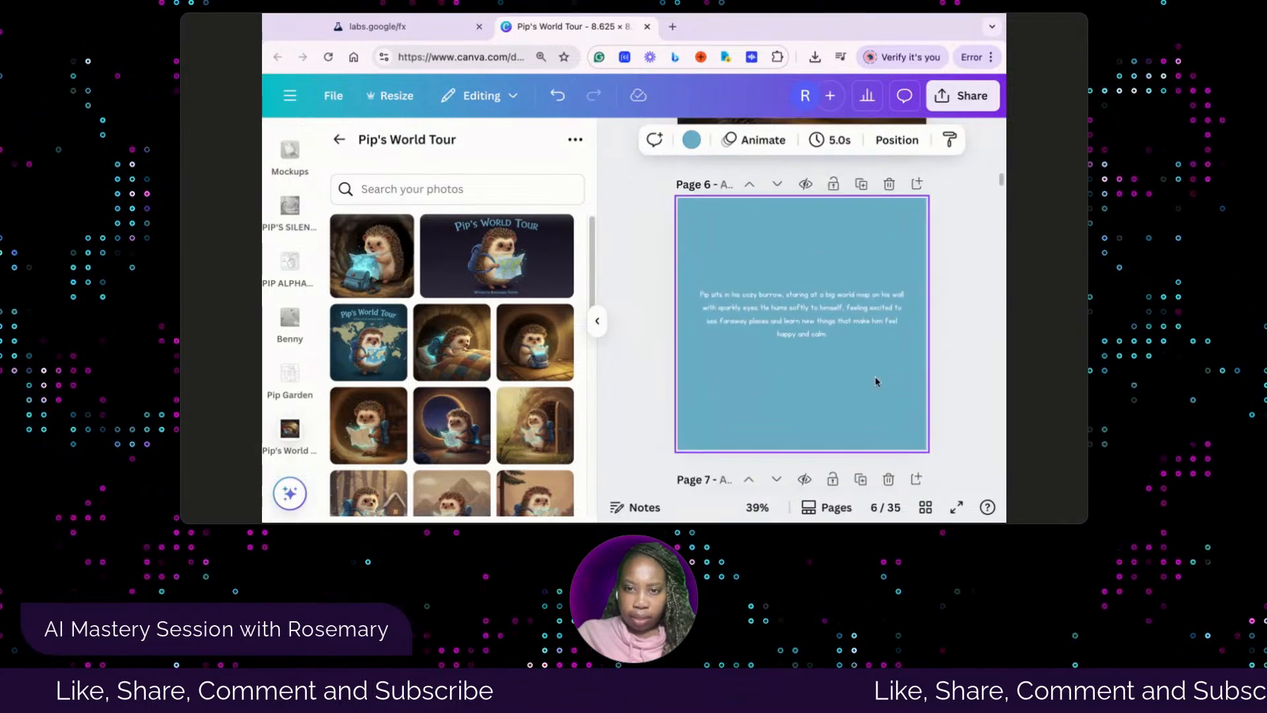
scroll(876, 382, "down", 5)
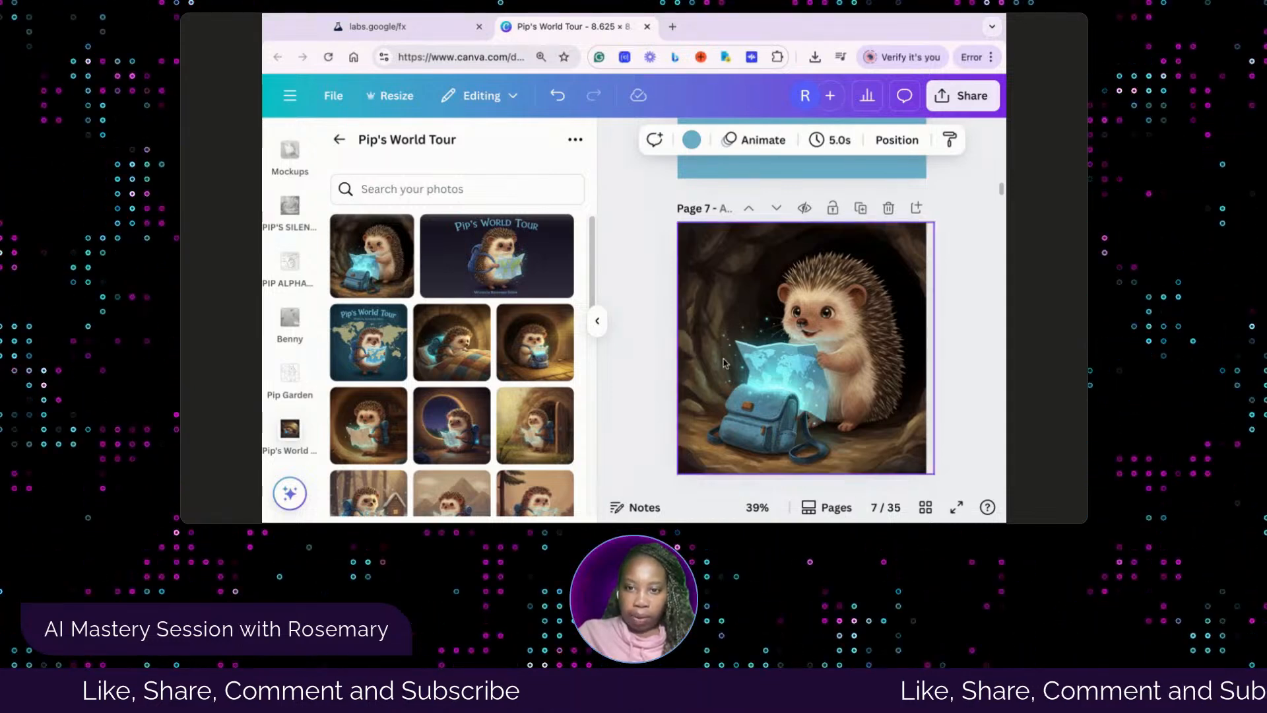
scroll(756, 375, "up", 5)
scroll(756, 376, "down", 5)
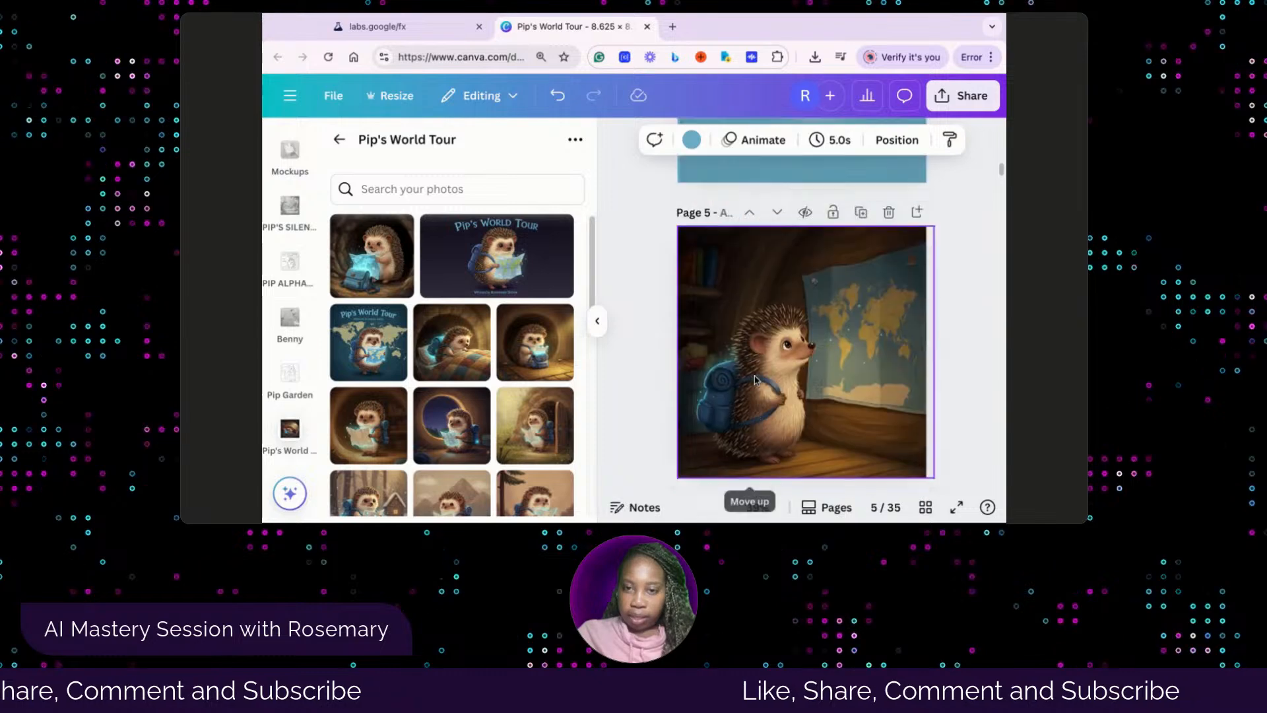
scroll(755, 380, "down", 4)
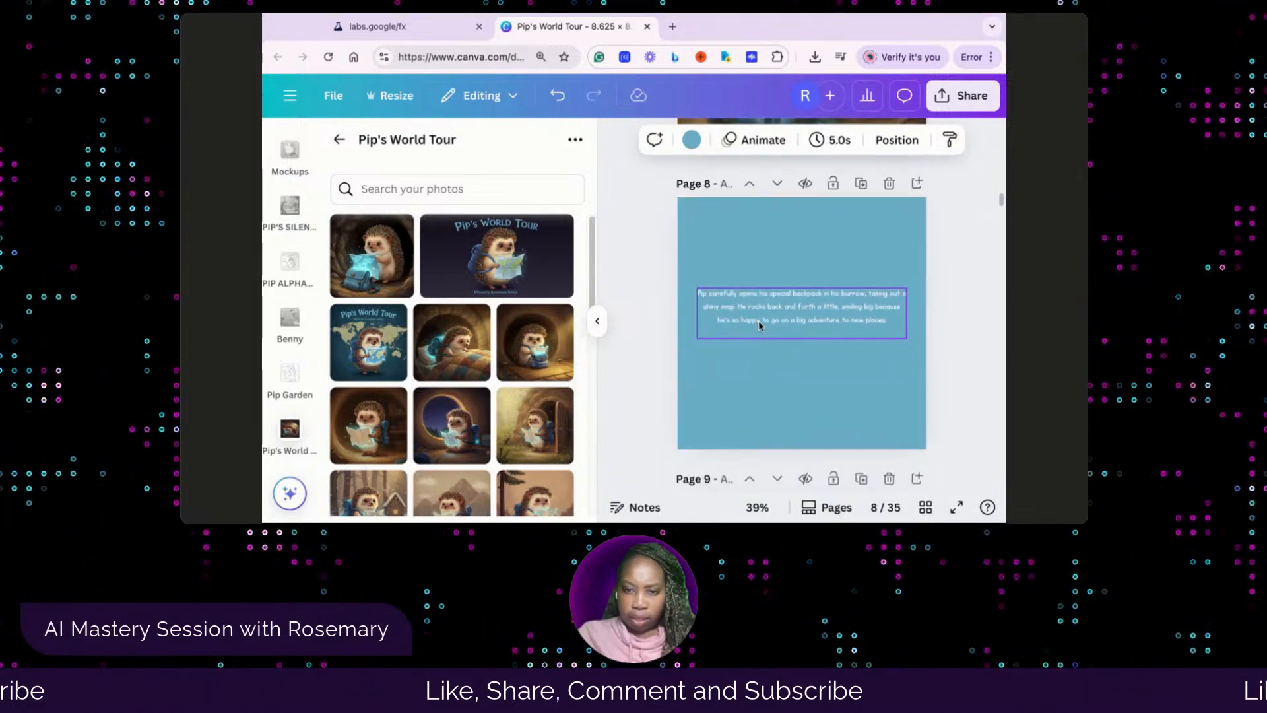
scroll(758, 323, "up", 5)
scroll(756, 326, "down", 4)
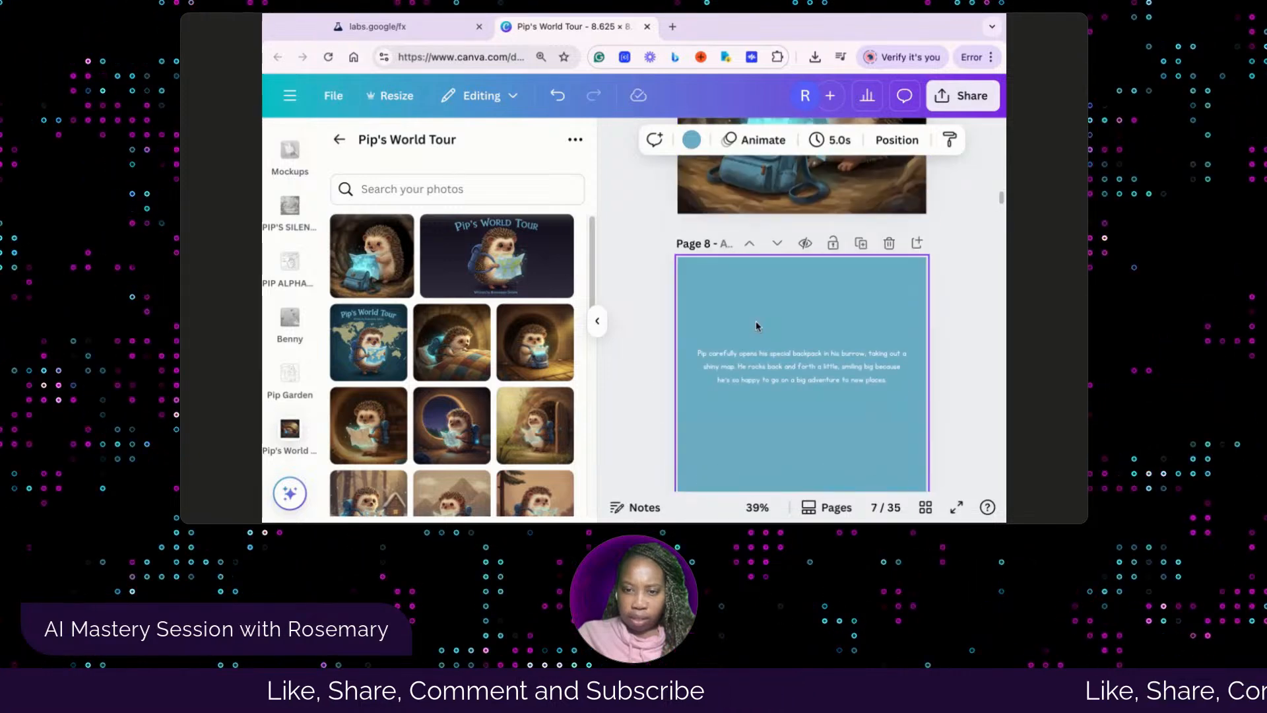
scroll(824, 384, "down", 1)
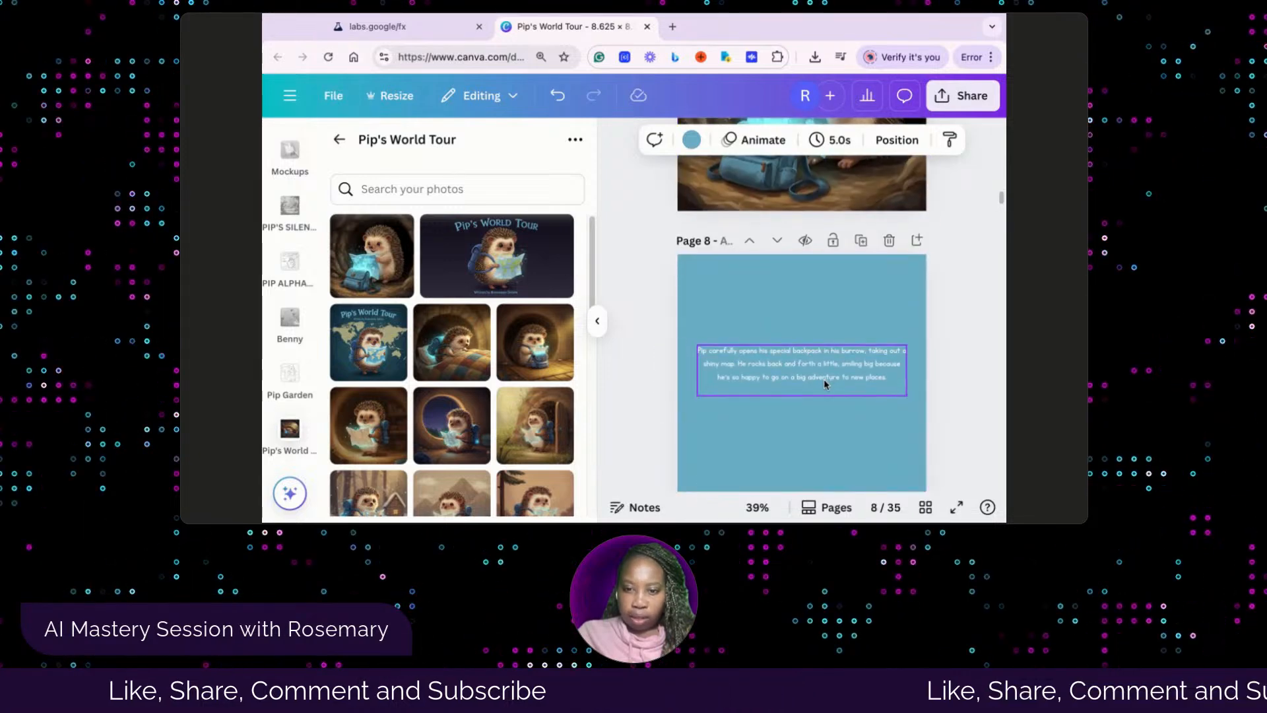
scroll(825, 384, "down", 6)
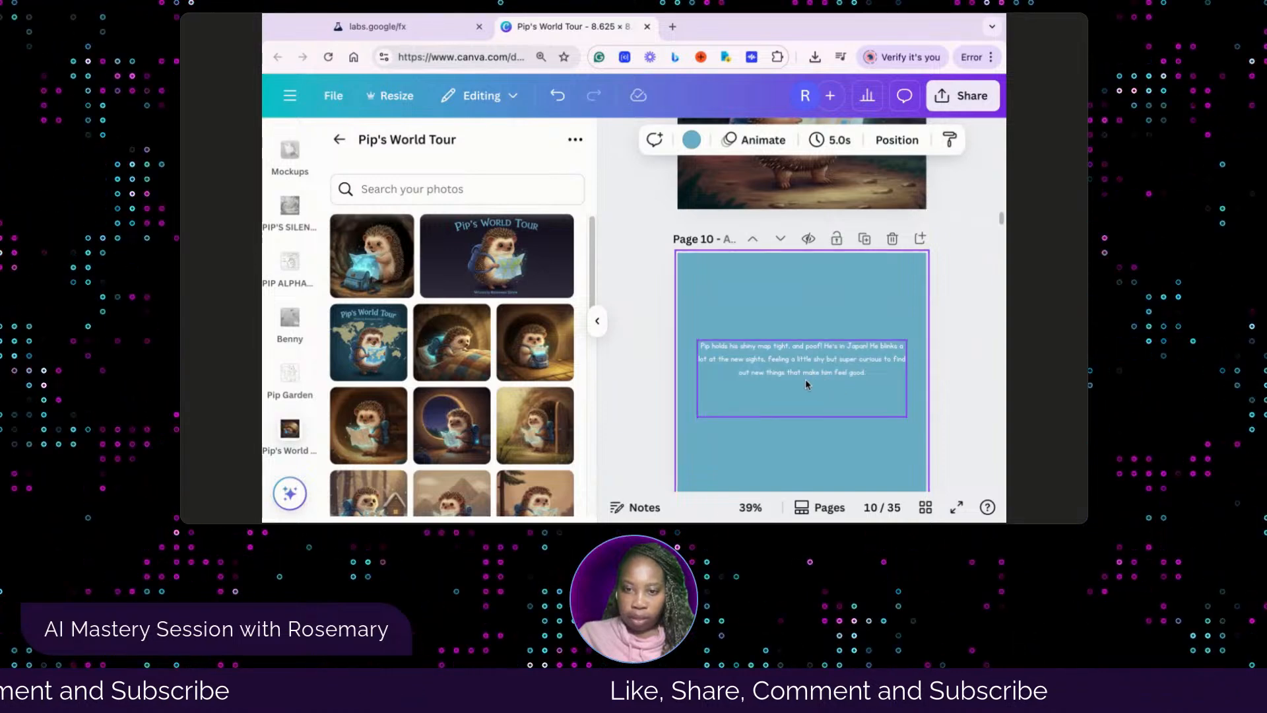
scroll(809, 383, "down", 5)
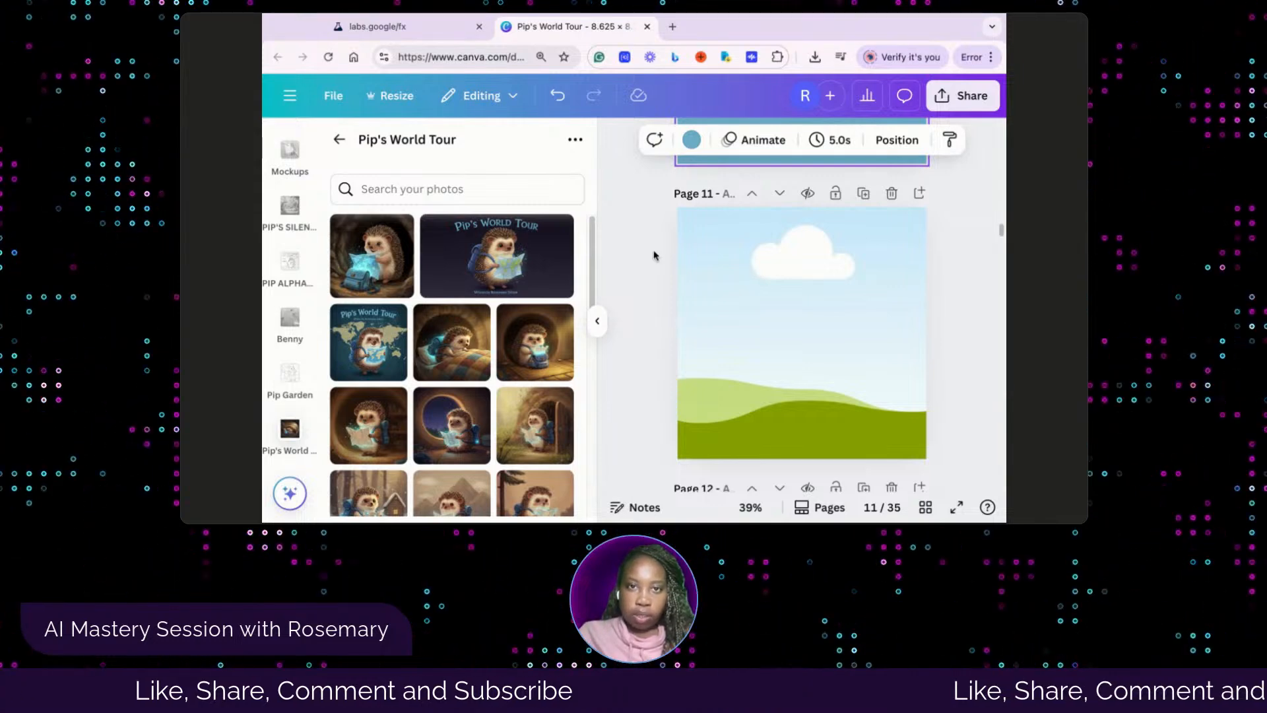
Switch to the Whisk library and browse the hedgehog pictures for page 11's illustration
left_click(369, 27)
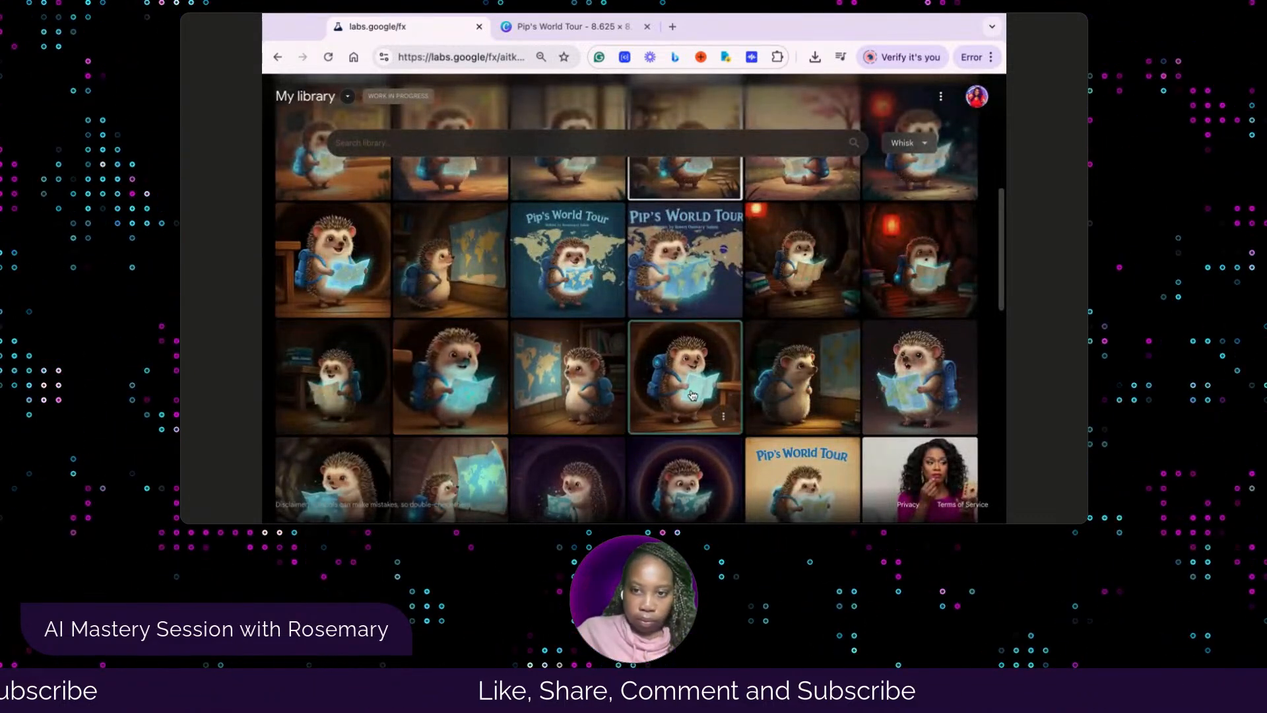
scroll(614, 396, "down", 1)
scroll(614, 393, "up", 3)
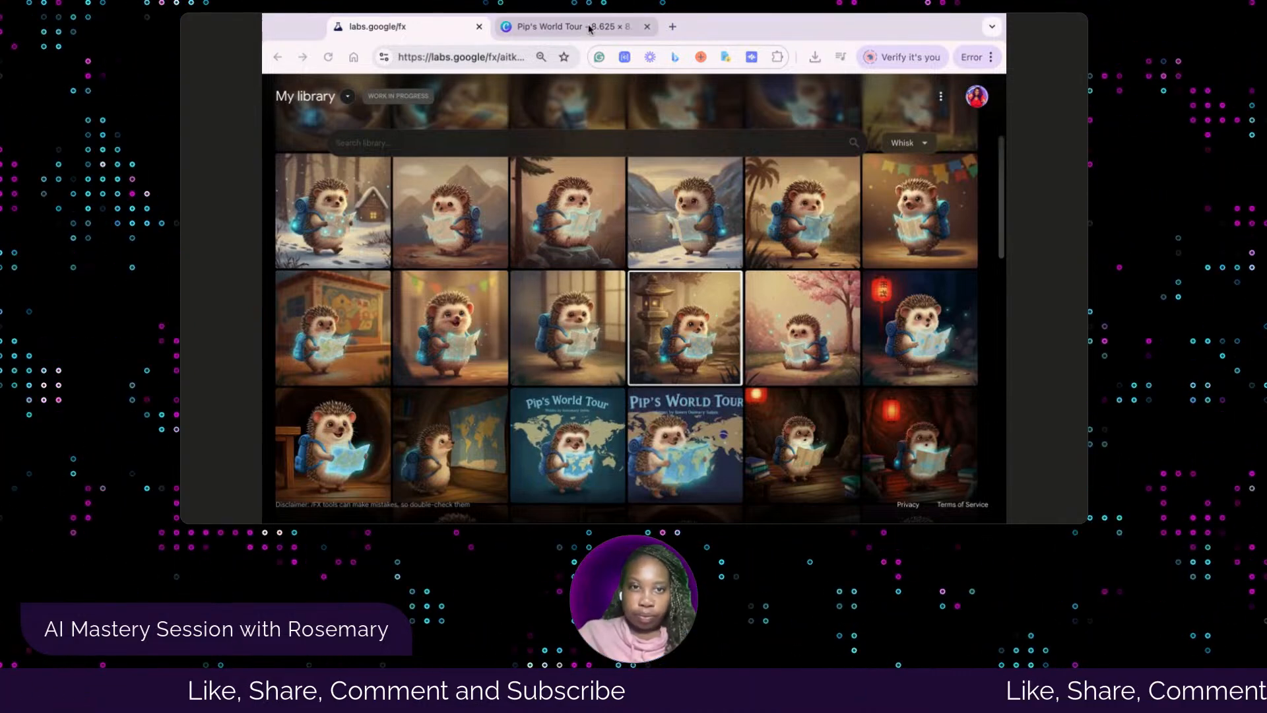
Return to the Canva book and try to fill page 11's frame with the cherry-blossom hedgehog illustration
left_click(568, 26)
scroll(503, 433, "down", 5)
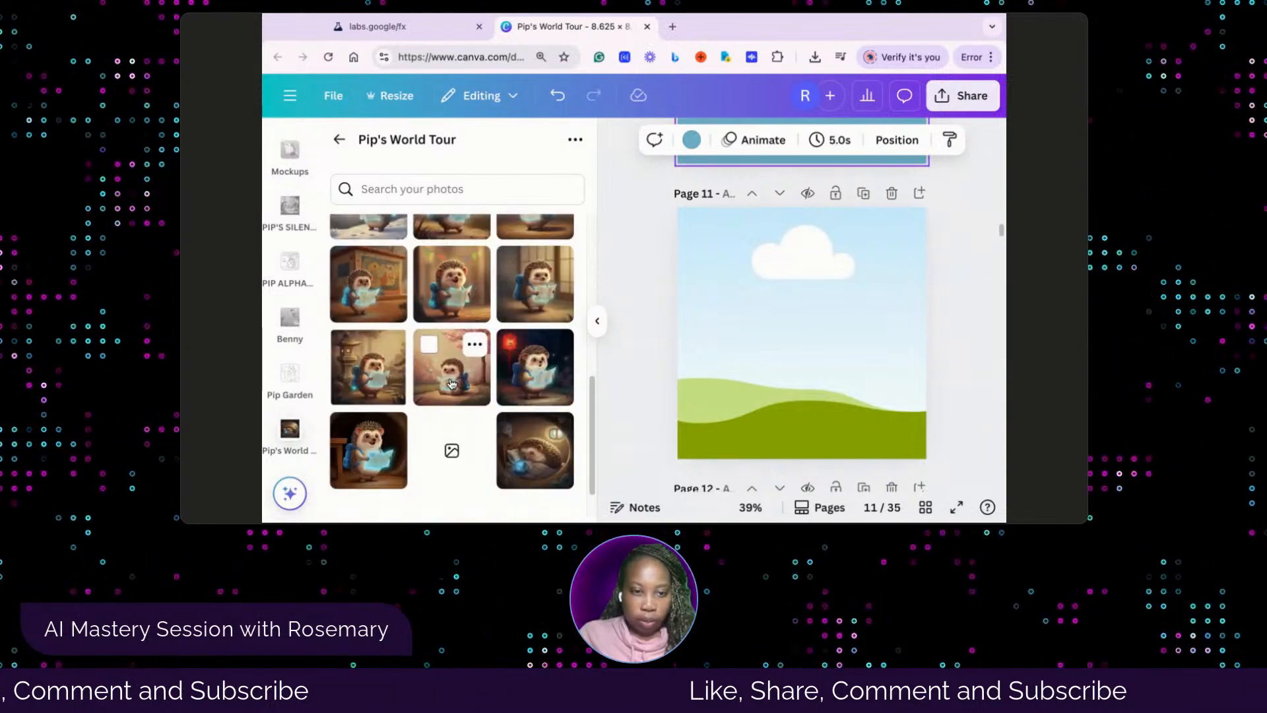
left_click(454, 379)
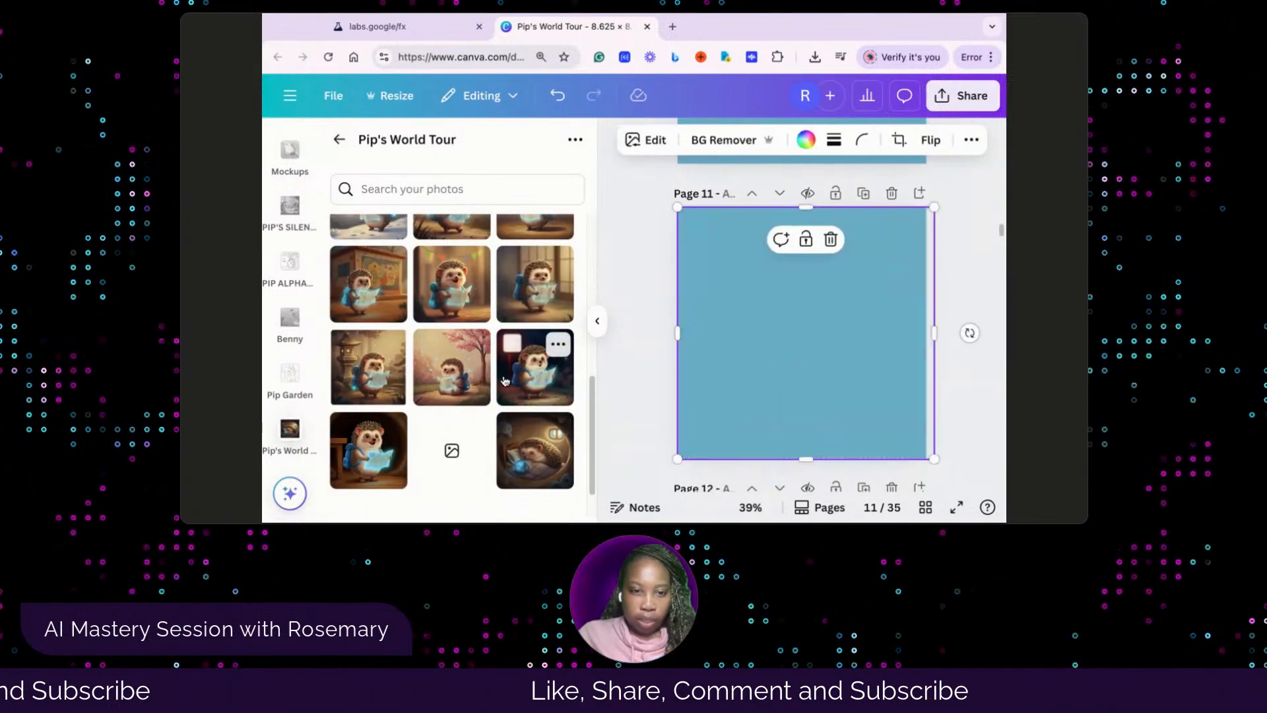
scroll(764, 344, "up", 2)
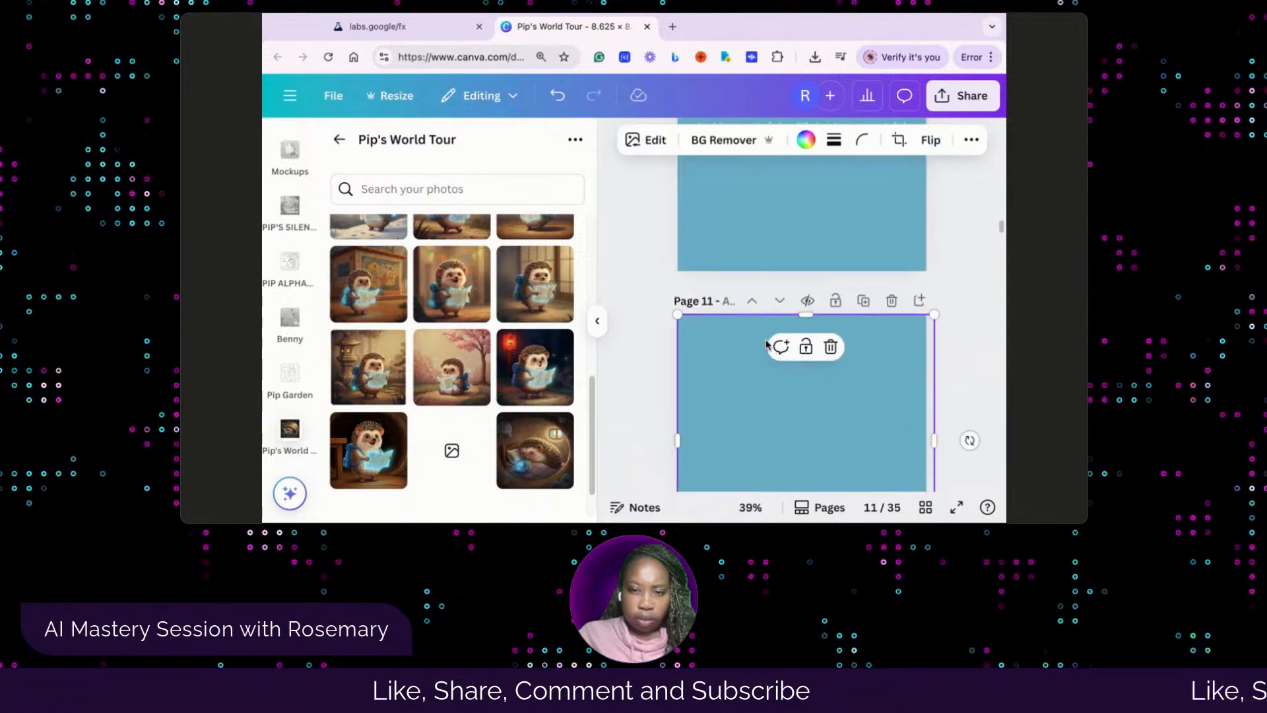
left_click(557, 97)
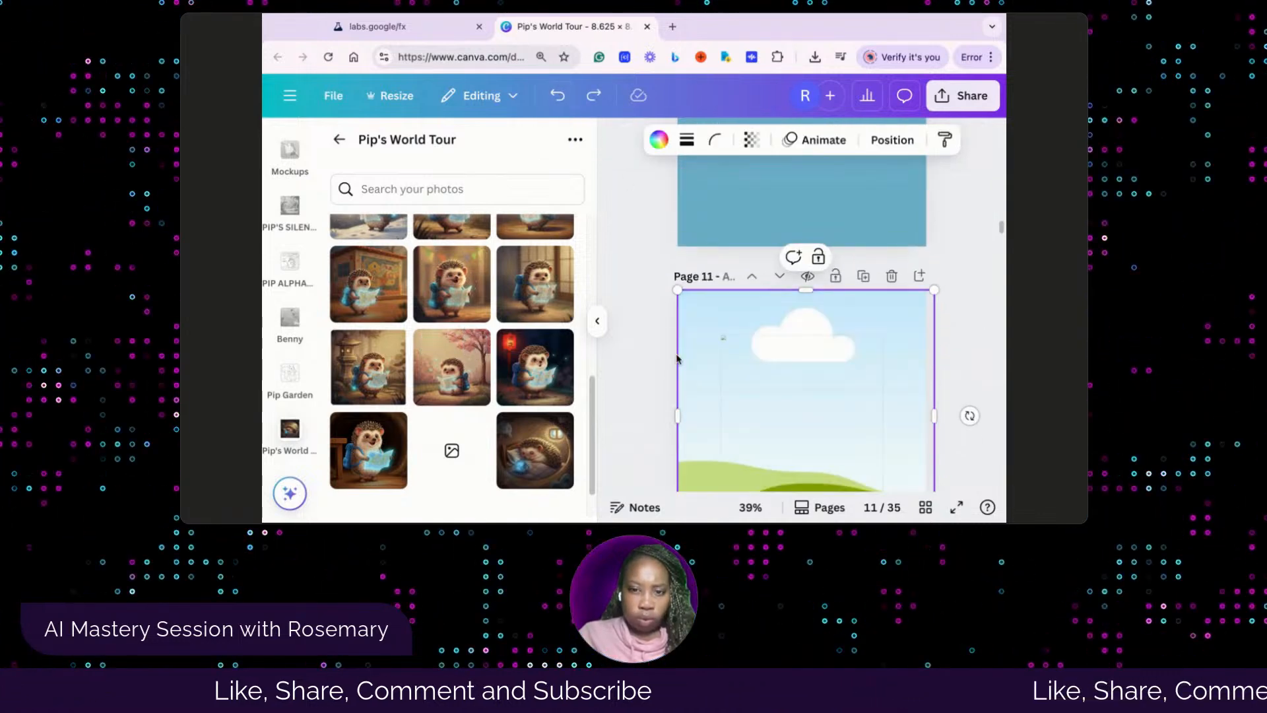
left_click(754, 390)
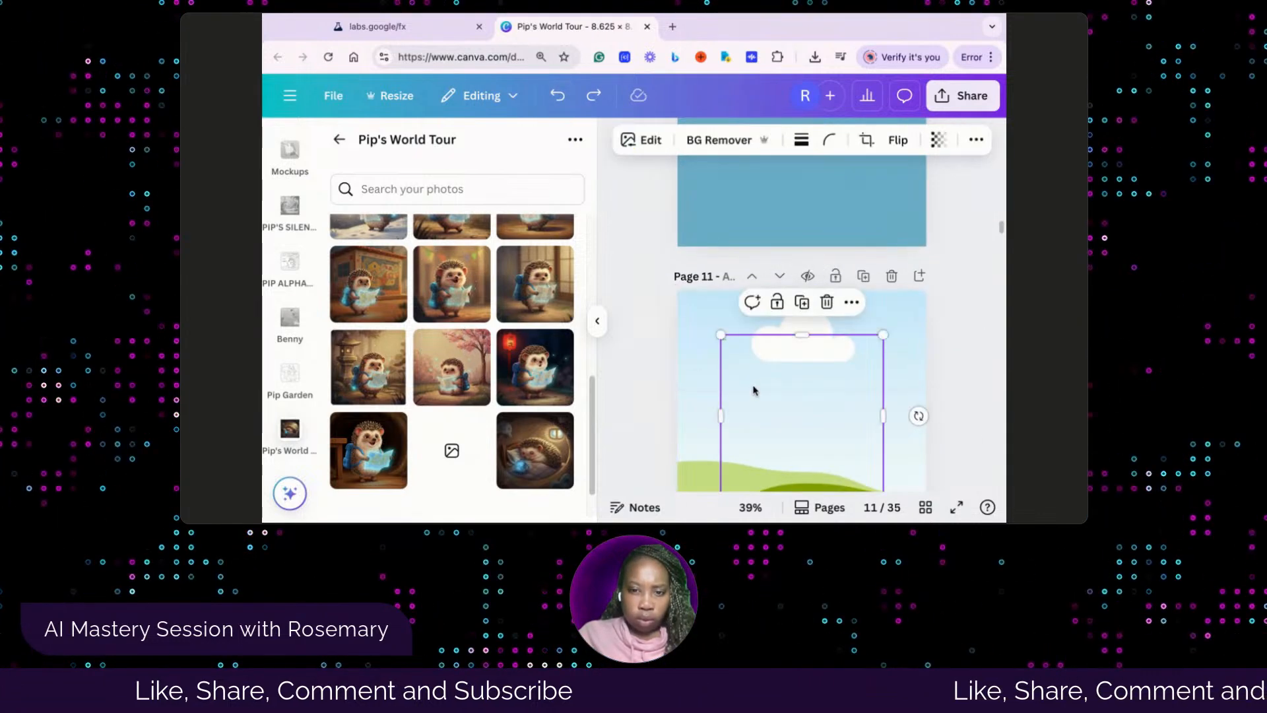
left_click(826, 302)
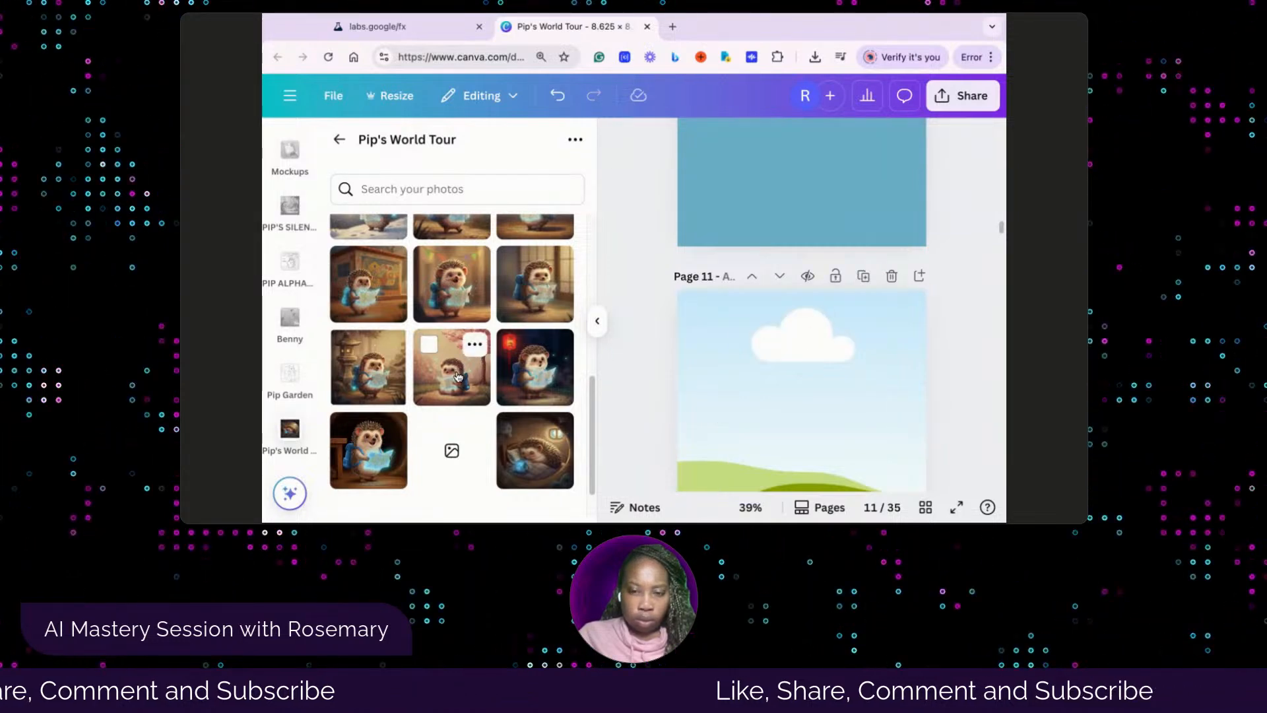
Retry adding the cherry-blossom illustration to page 11 and delete the blank images placed over the frame
key("ctrl+z")
left_click_drag(788, 419, 786, 407)
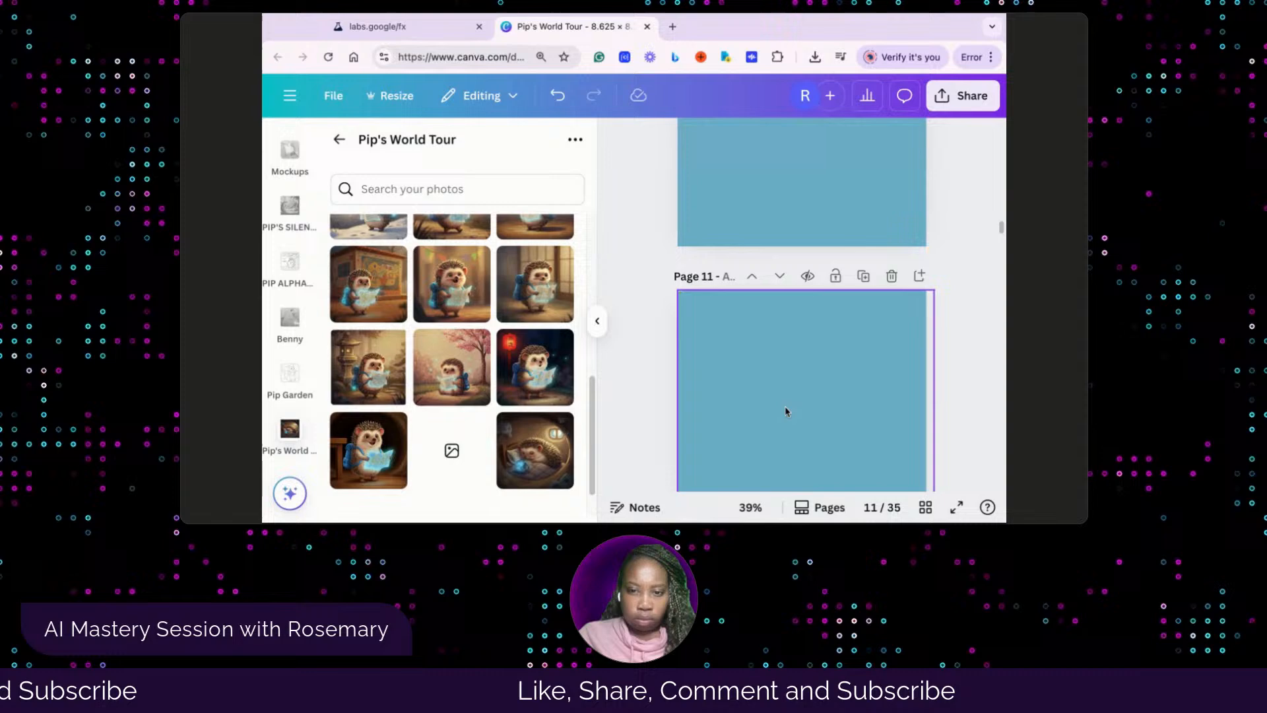
left_click(558, 96)
left_click(722, 396)
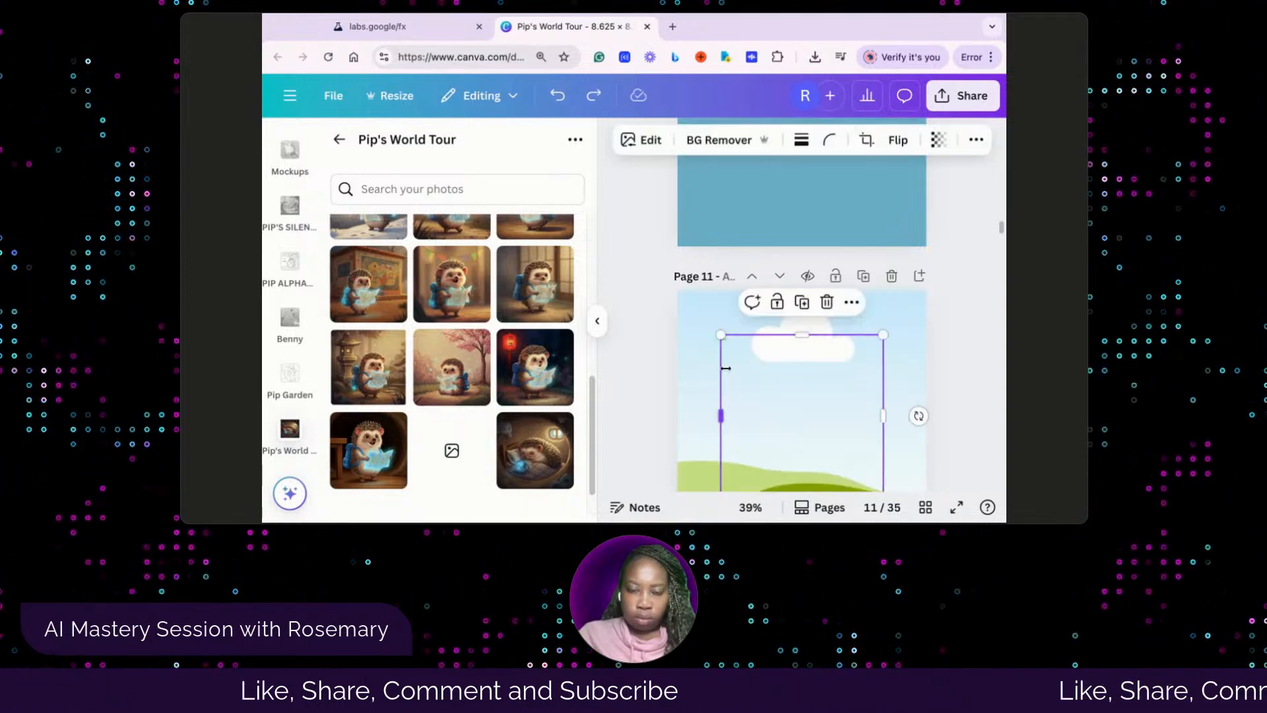
key("Delete")
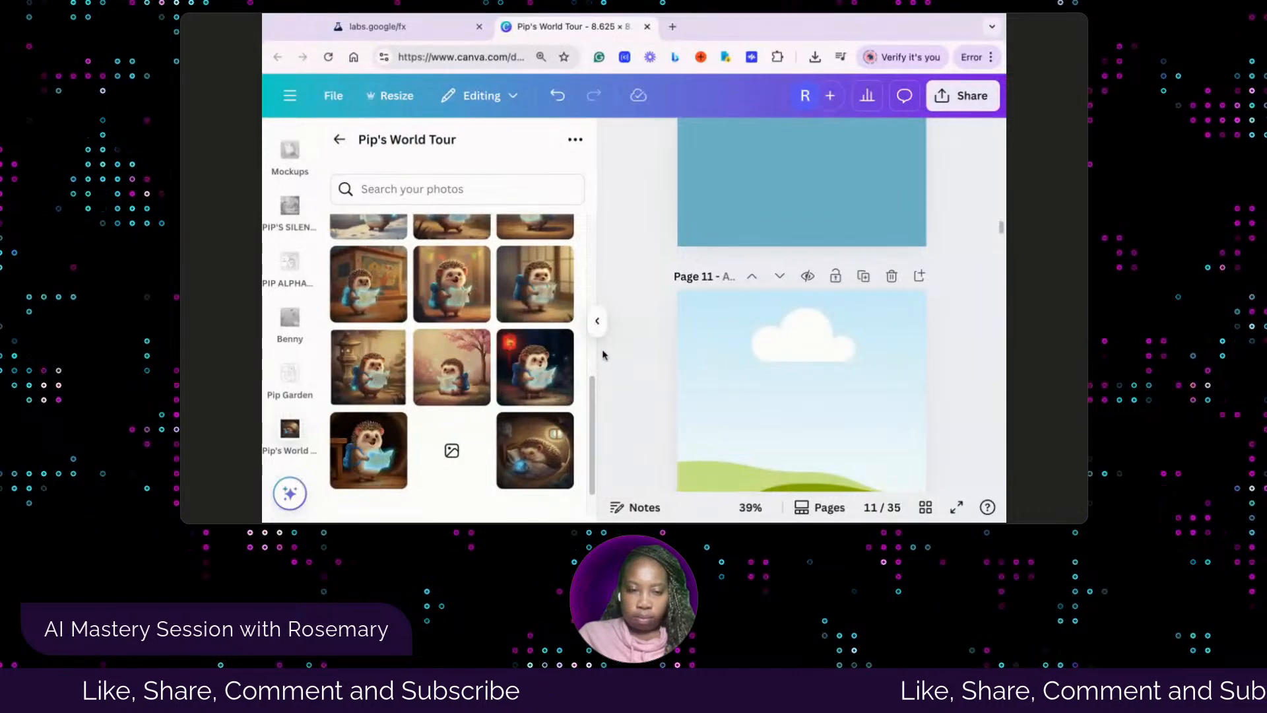
scroll(613, 356, "down", 1)
scroll(613, 356, "down", 1)
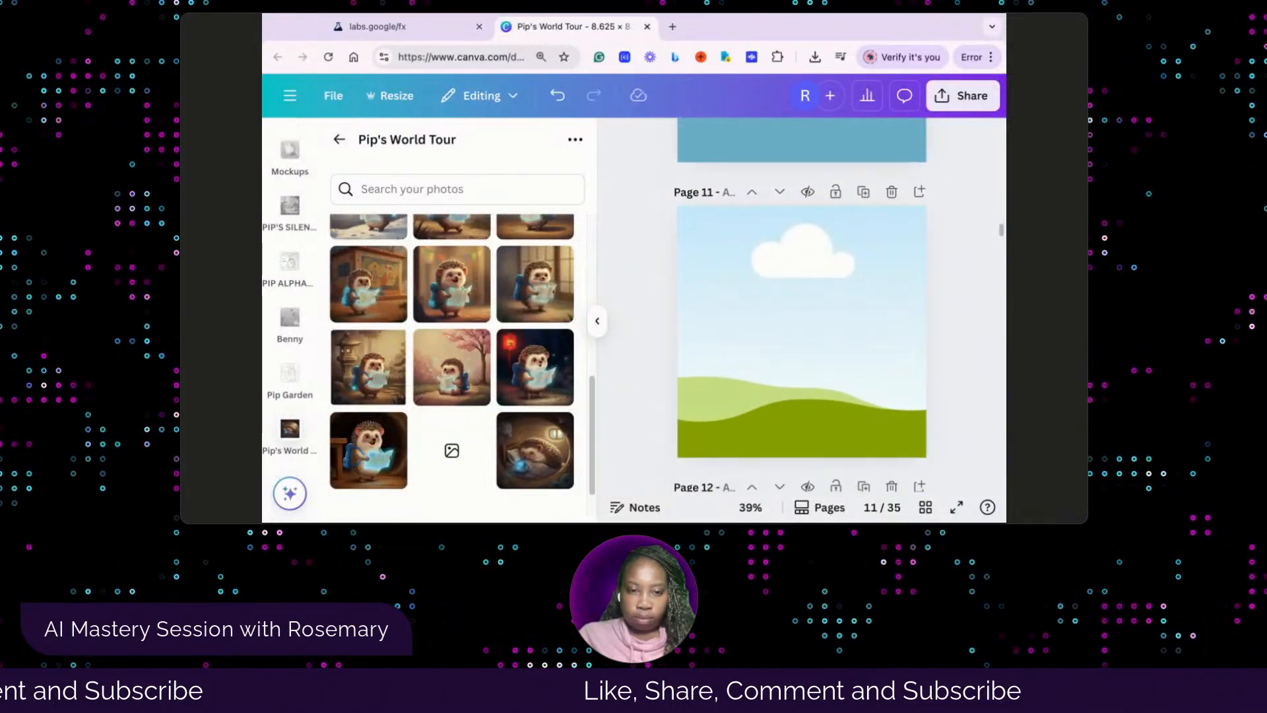
left_click(452, 373)
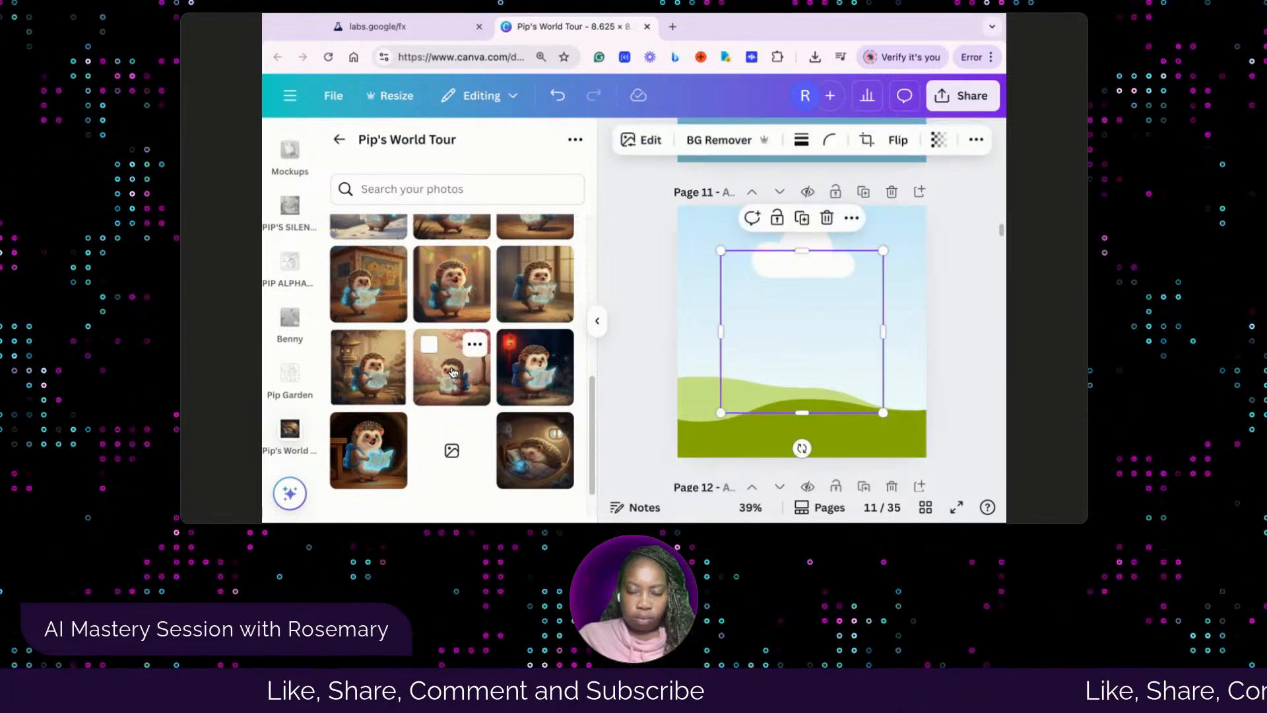
left_click(828, 225)
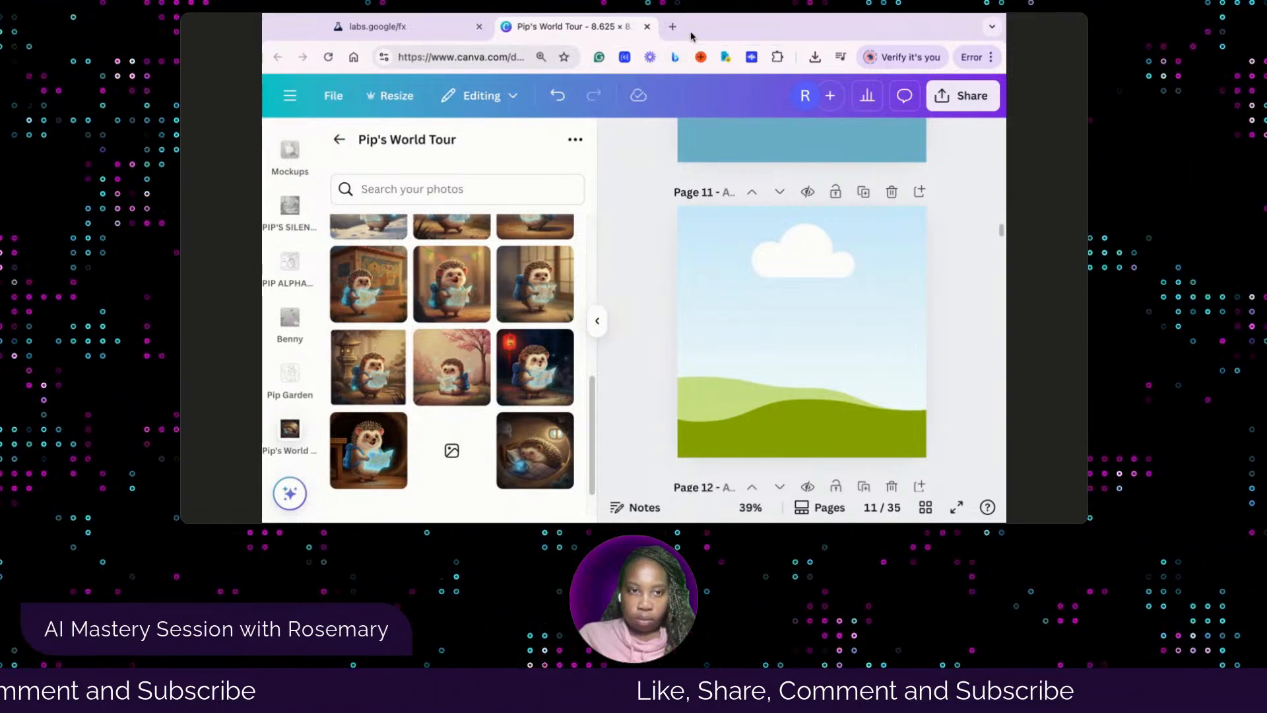
Reload the Pip's World Tour design and widen the browser window
left_click(328, 57)
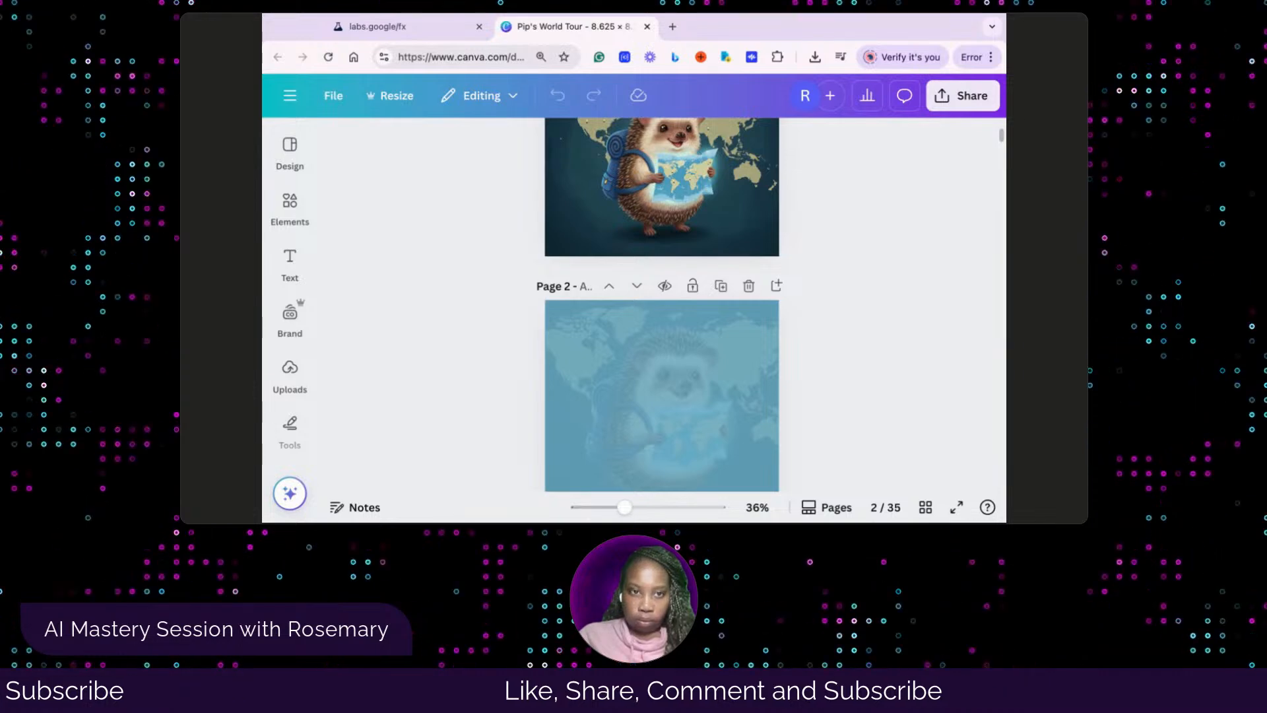
left_click_drag(1006, 345, 1040, 345)
scroll(537, 415, "down", 5)
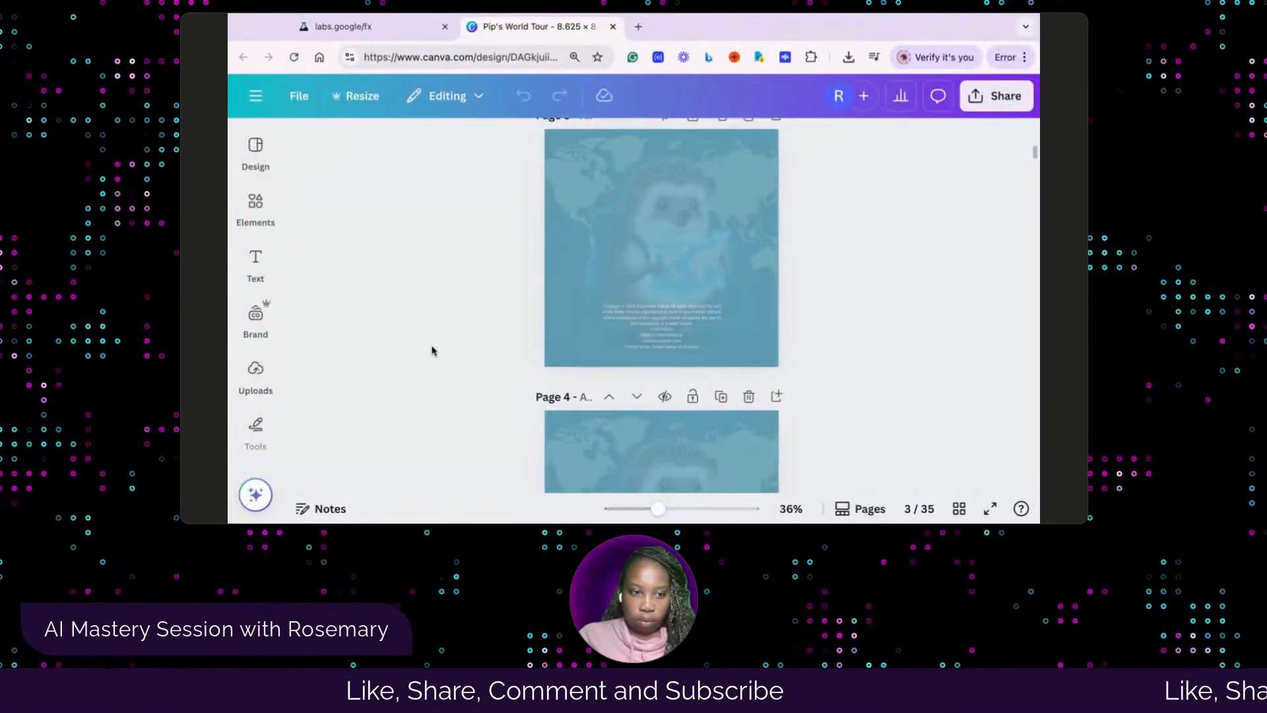
Look for the hedgehog illustrations in the saved projects by opening the Pip's World Tour design
left_click(255, 370)
scroll(258, 395, "down", 2)
left_click(258, 394)
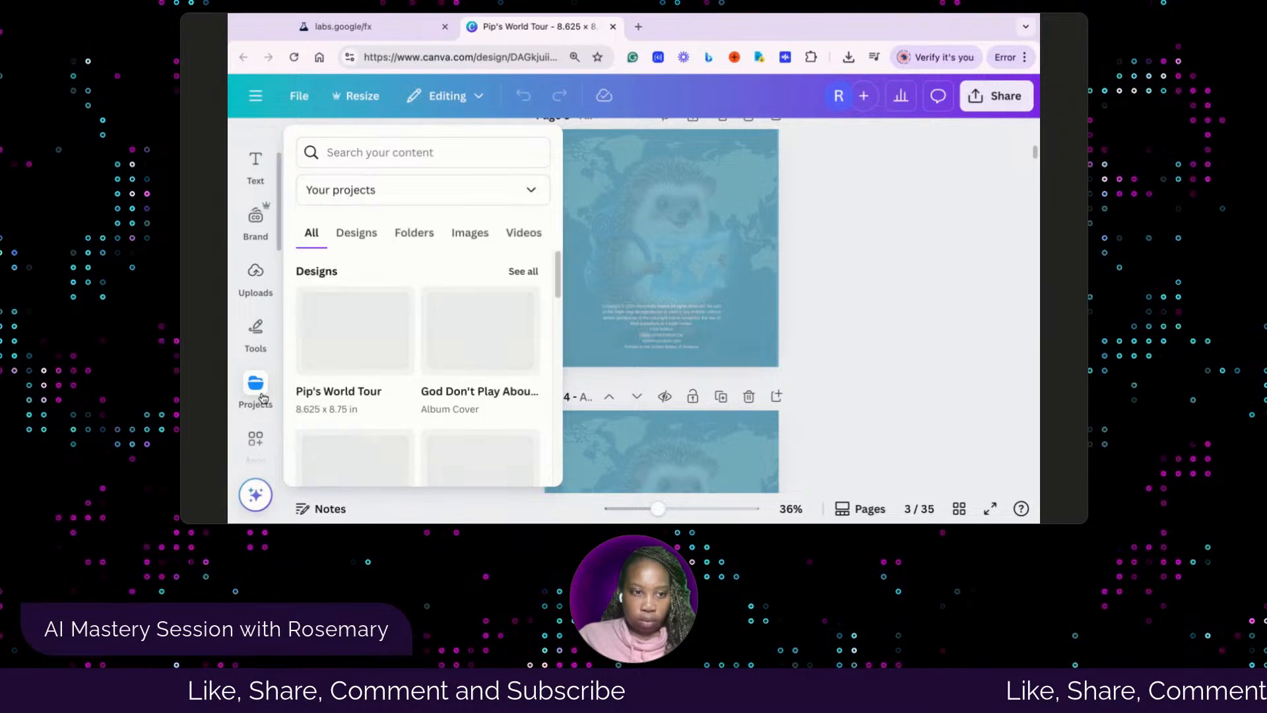
left_click(318, 371)
left_click(396, 218)
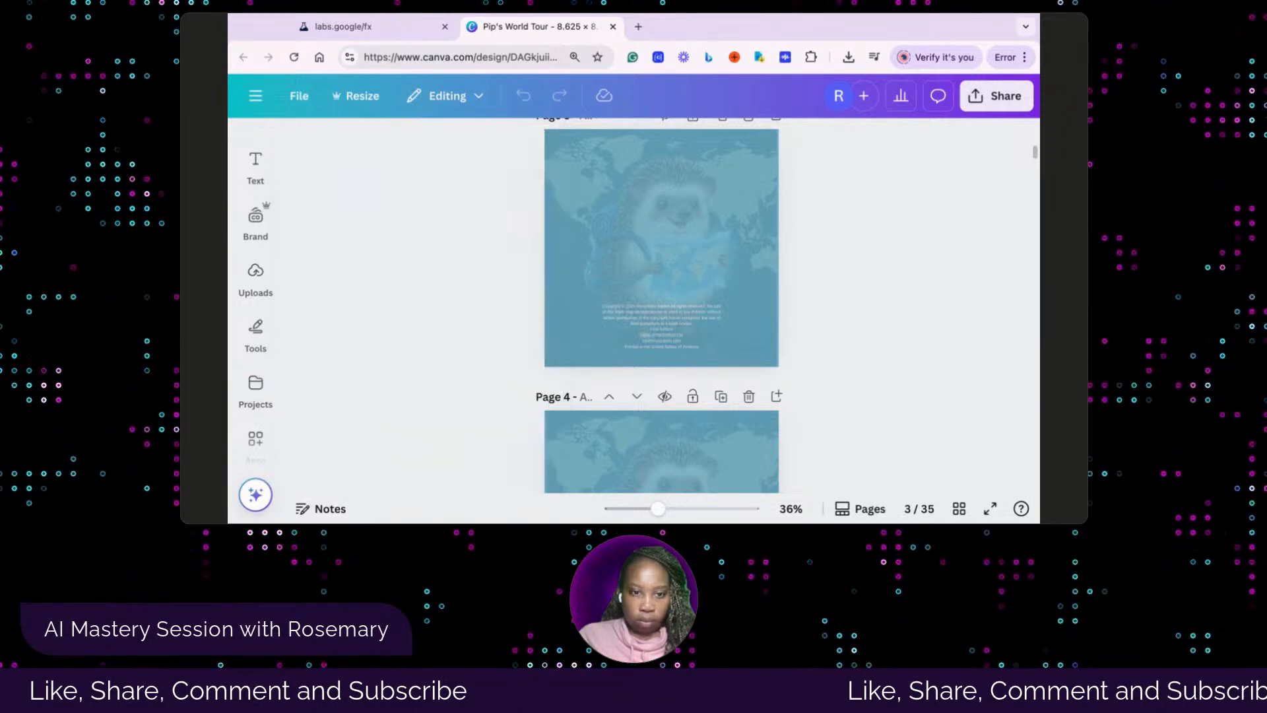
left_click(256, 386)
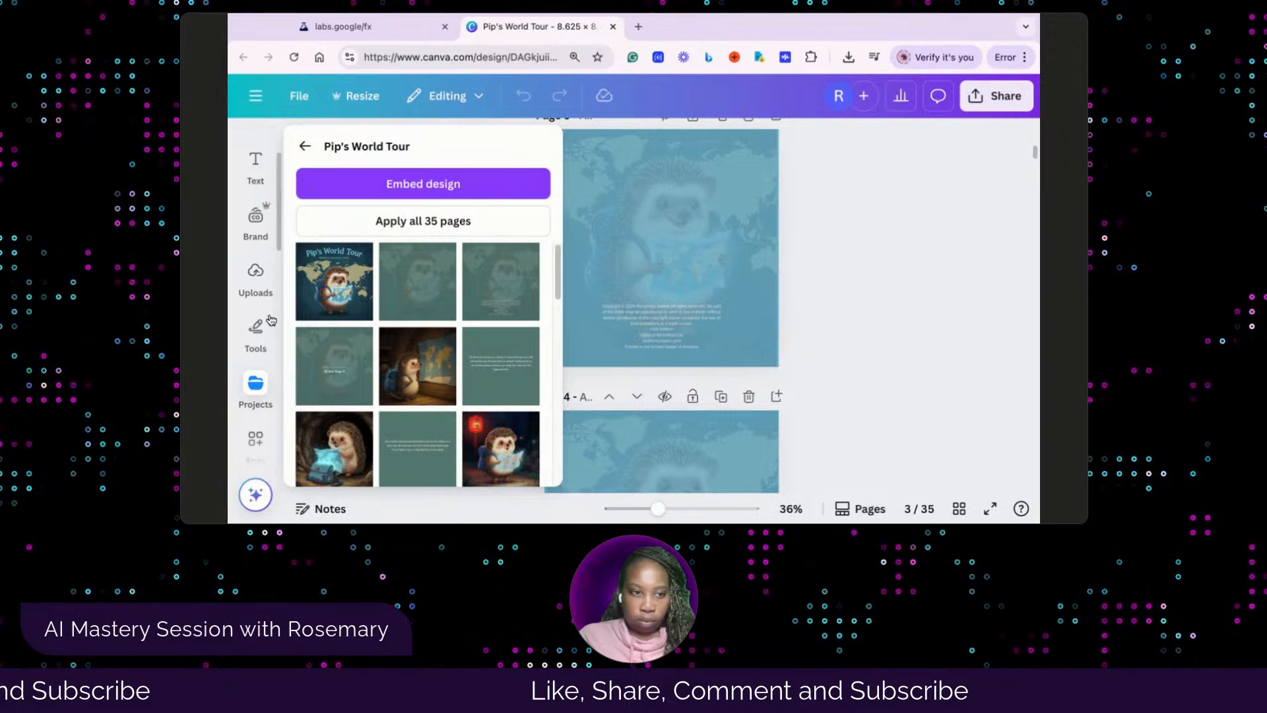
Look through the uploaded images, videos and audio and the project's page thumbnails for the hedgehog illustrations
left_click(255, 277)
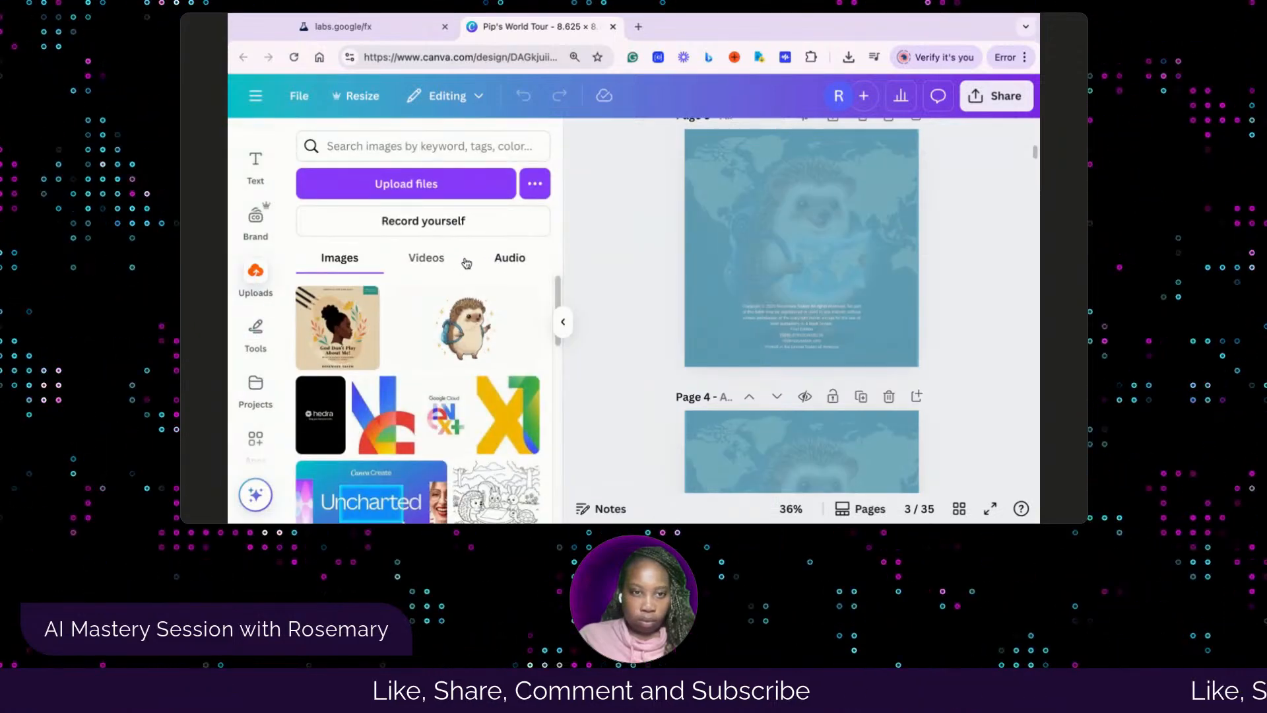
left_click(426, 258)
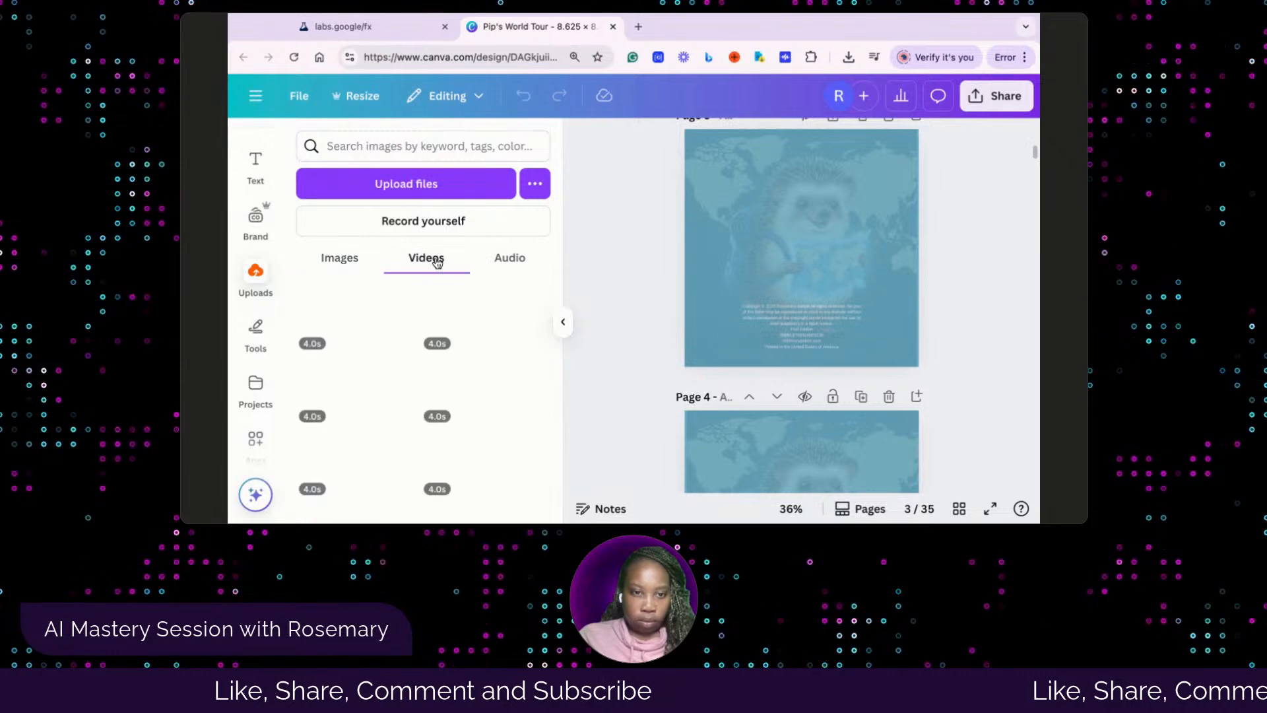
left_click(509, 257)
left_click(356, 264)
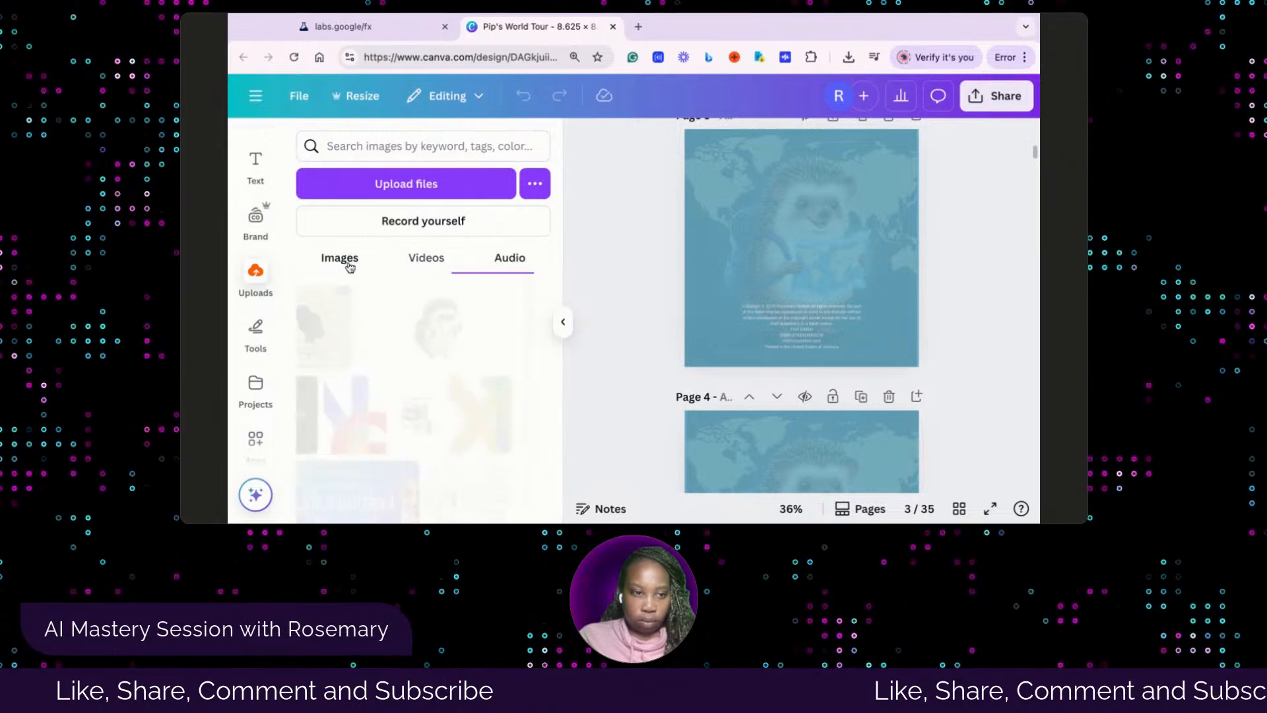
left_click(260, 384)
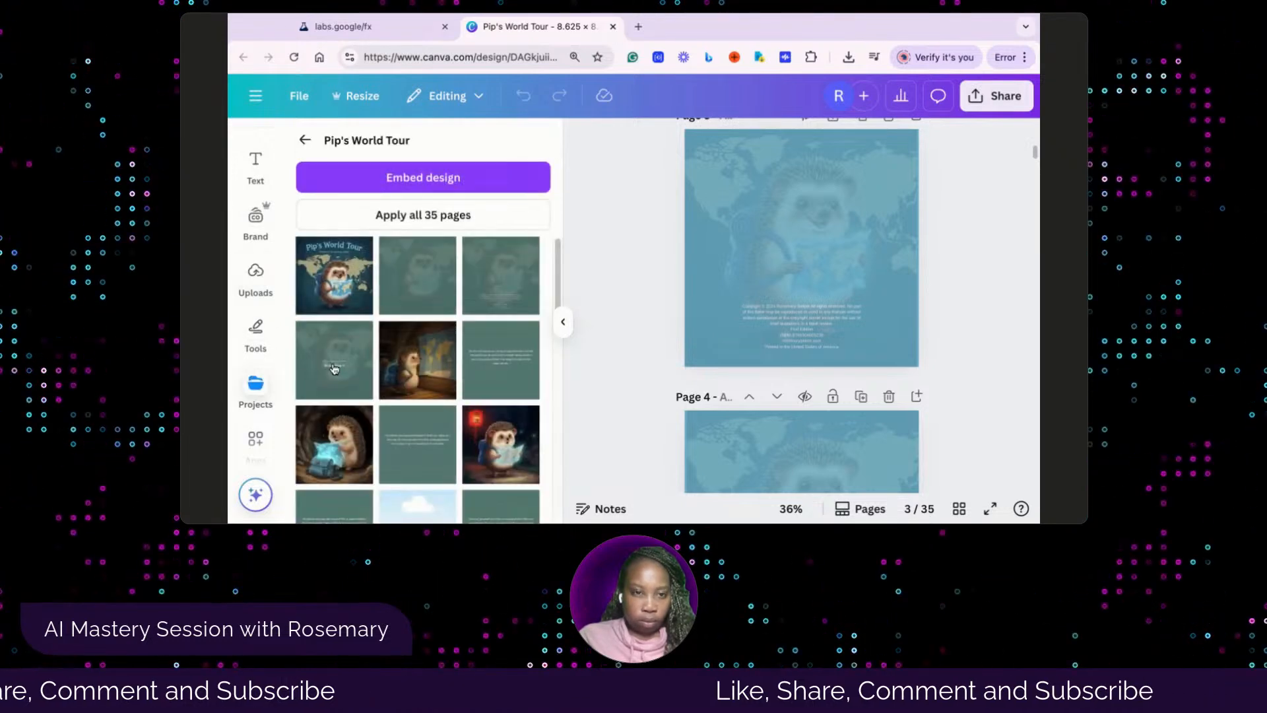
scroll(434, 377, "down", 3)
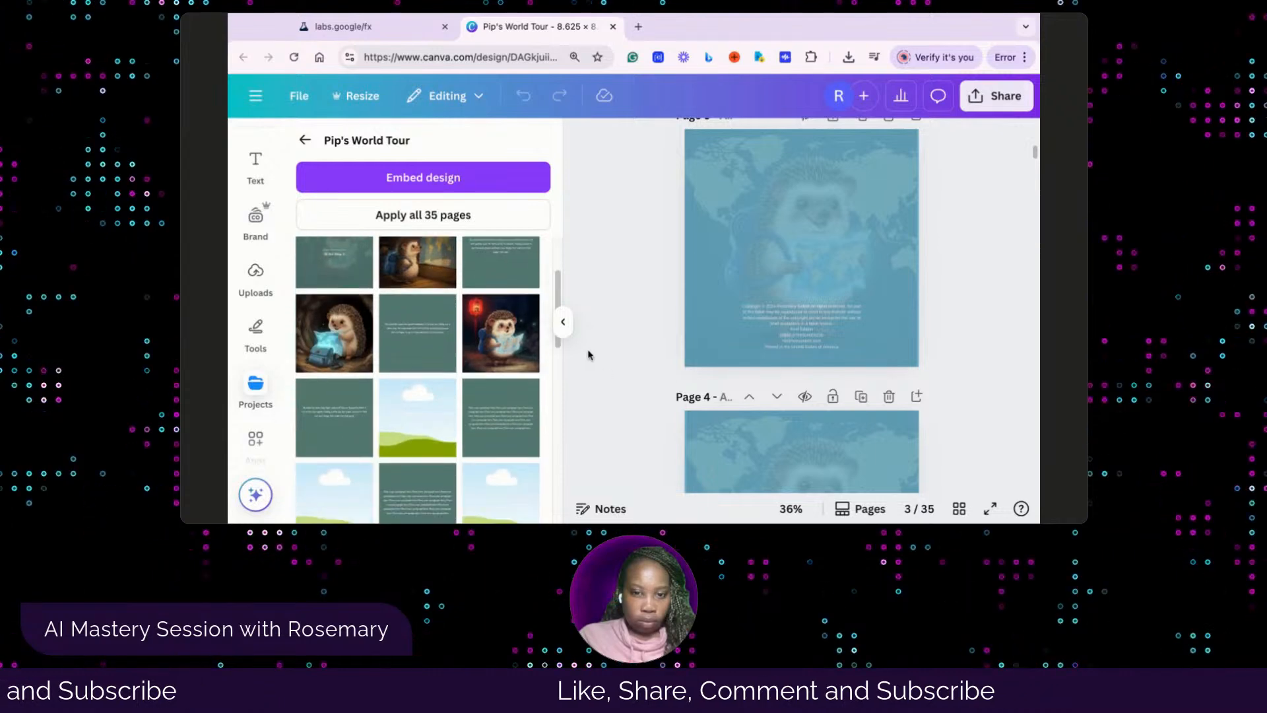
scroll(634, 413, "down", 4)
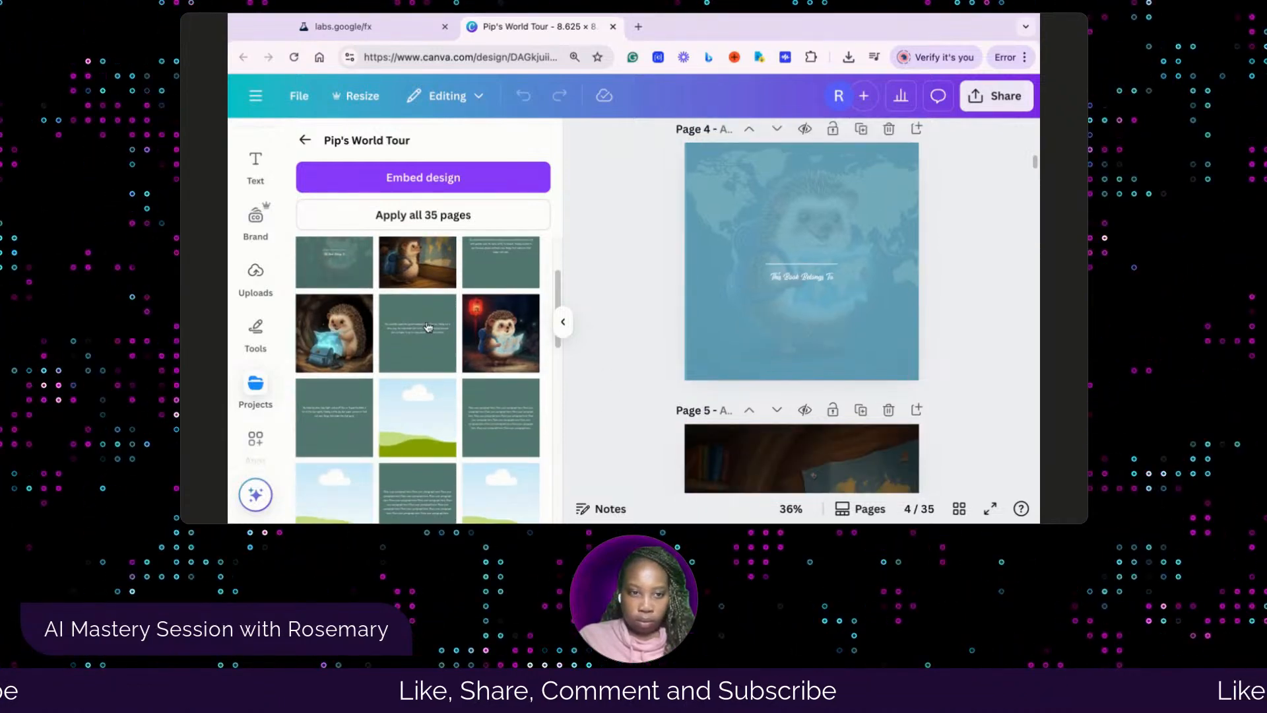
scroll(425, 327, "up", 2)
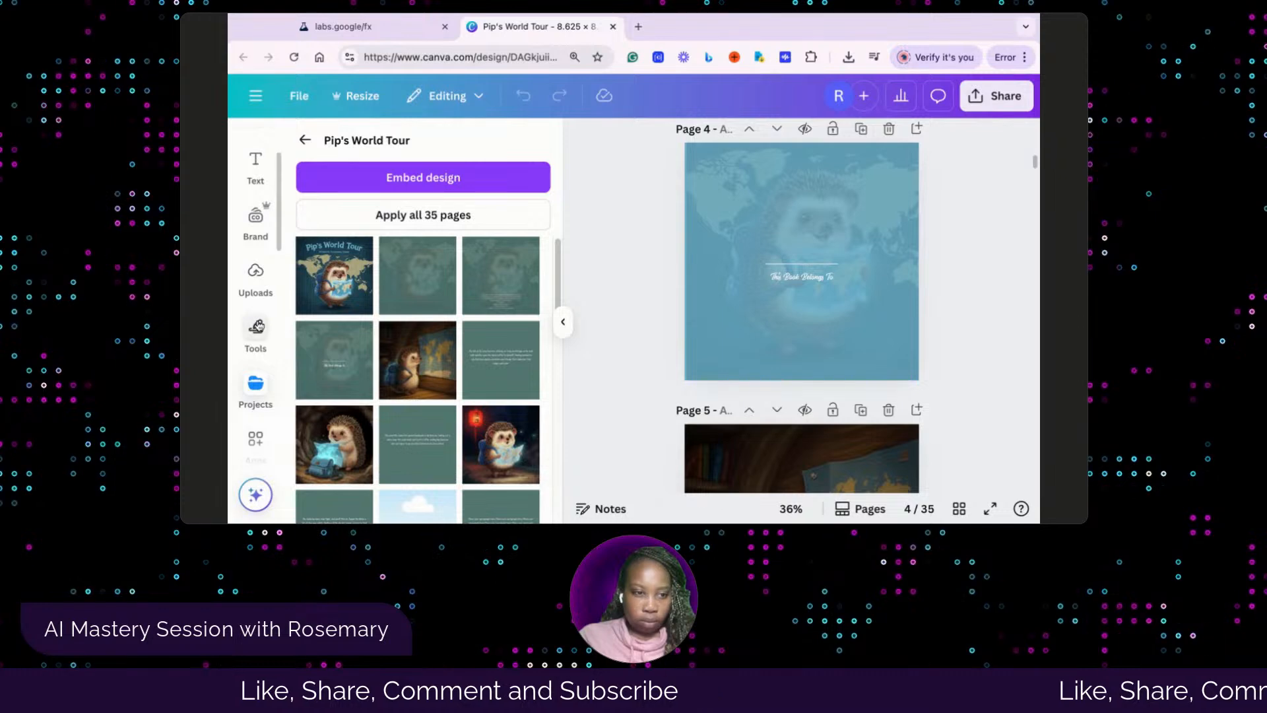
Open the Pip's World Tour photo folder containing the hedgehog illustrations
scroll(254, 369, "down", 4)
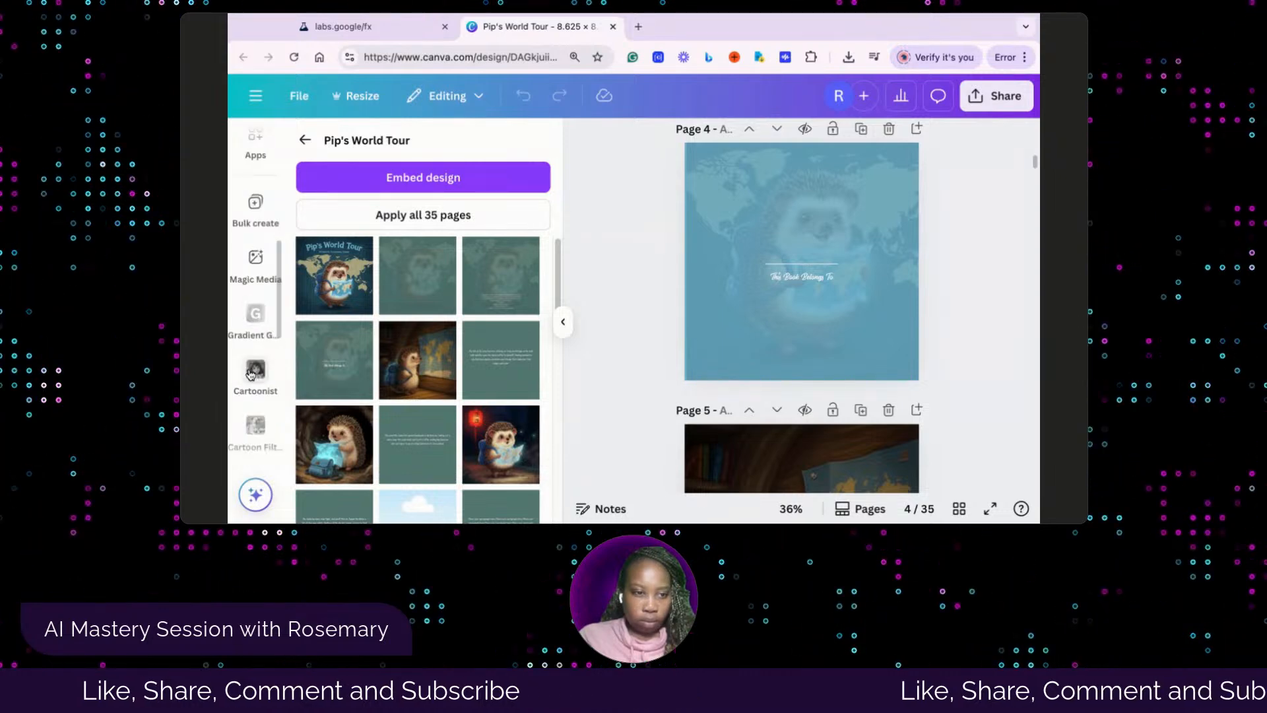
scroll(251, 374, "down", 5)
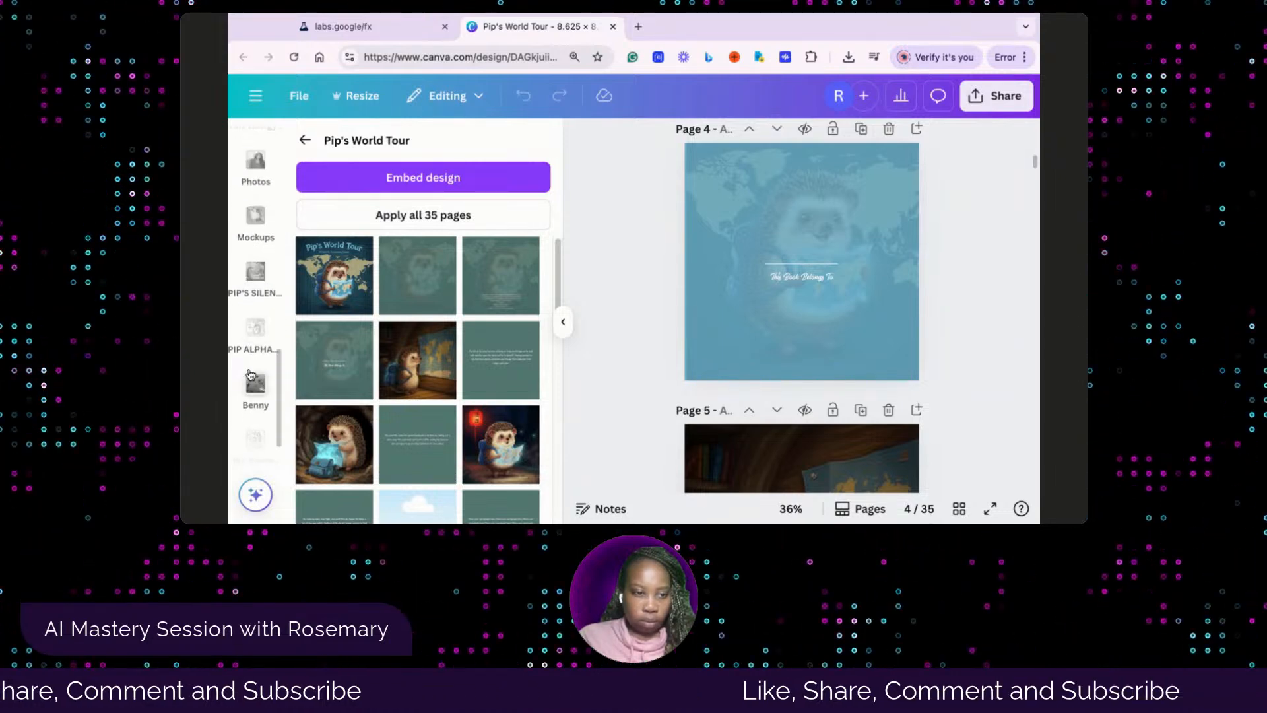
scroll(251, 374, "down", 1)
left_click(256, 432)
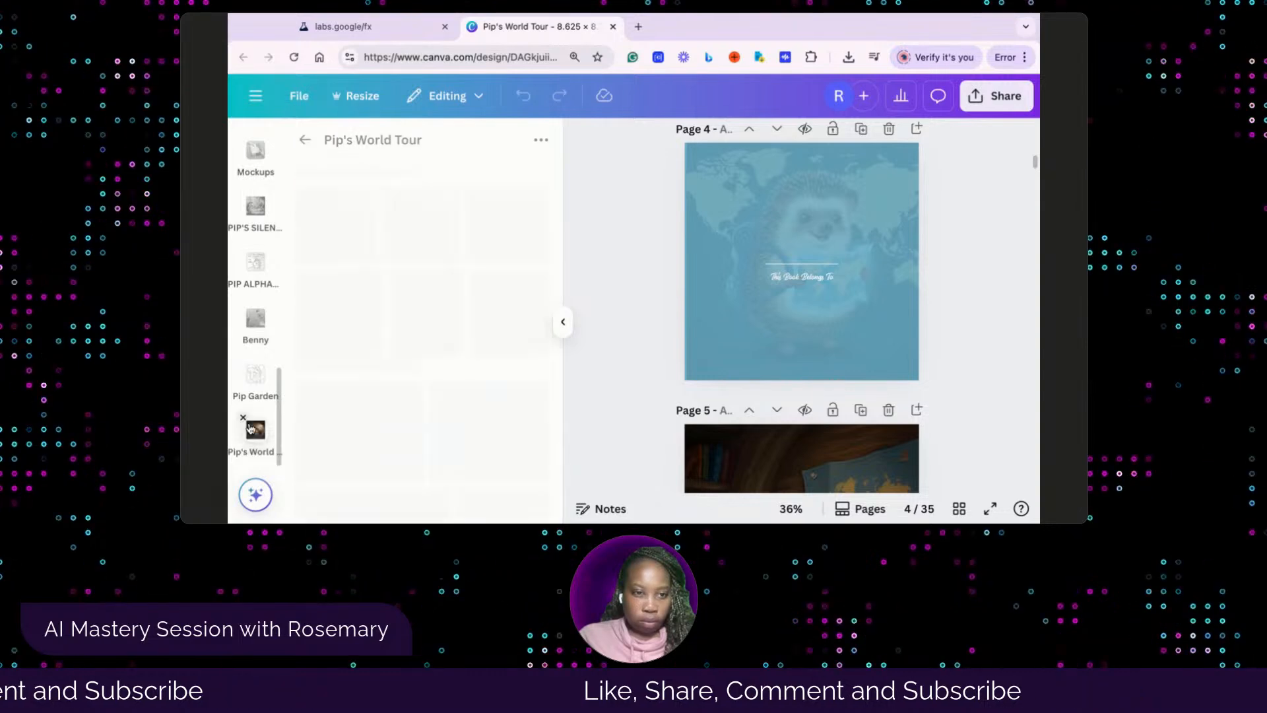
Fill page 11's empty frame with the illustration of the hedgehog sitting under the pink cherry-blossom tree
scroll(786, 389, "down", 10)
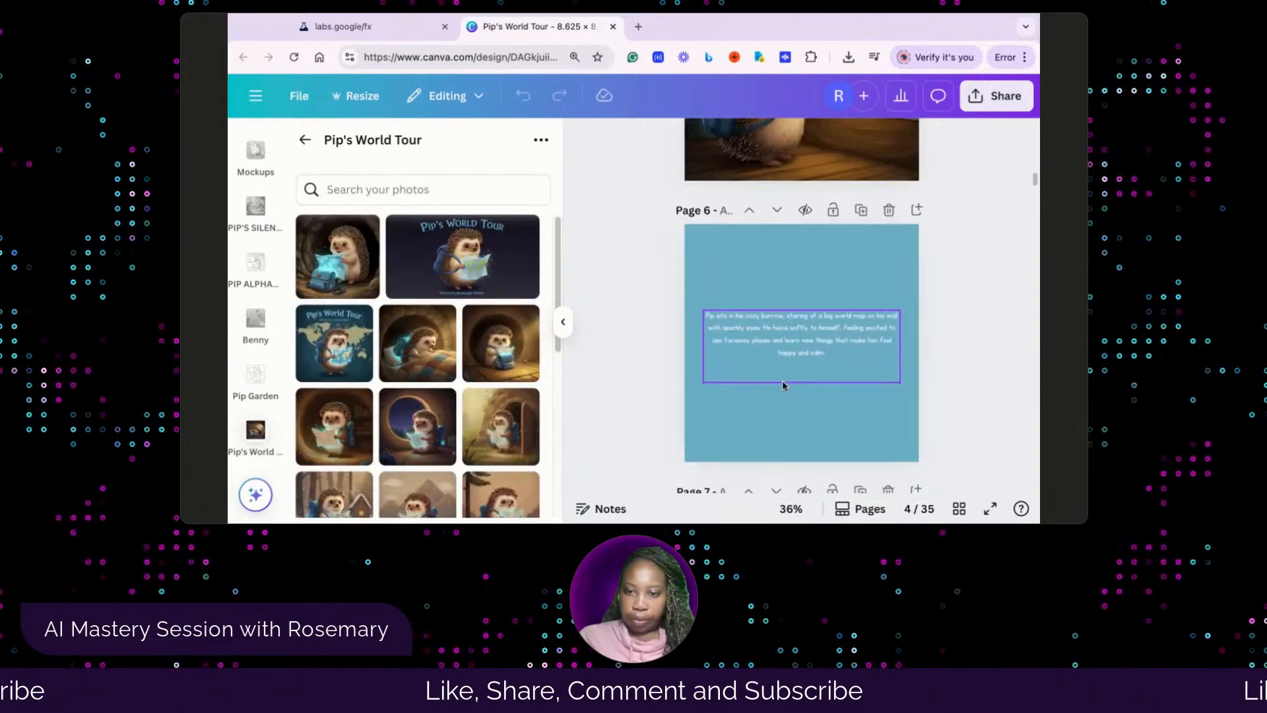
scroll(782, 385, "down", 8)
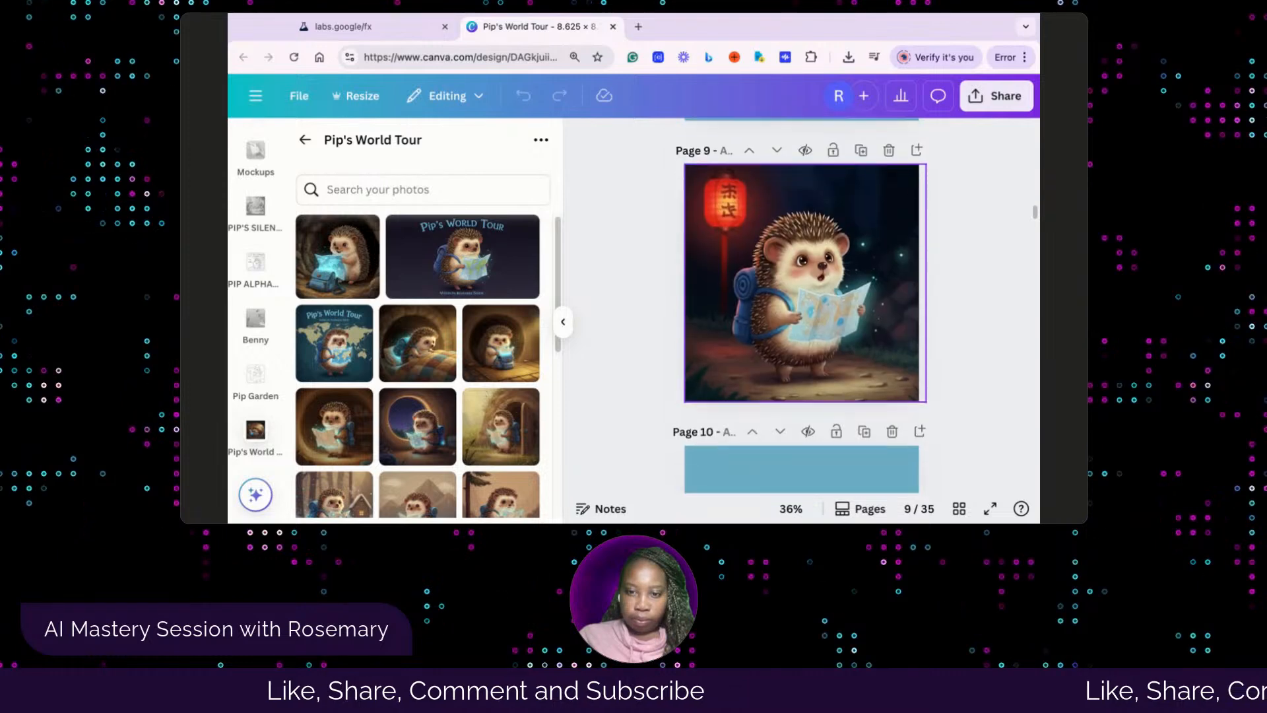
scroll(743, 374, "down", 1)
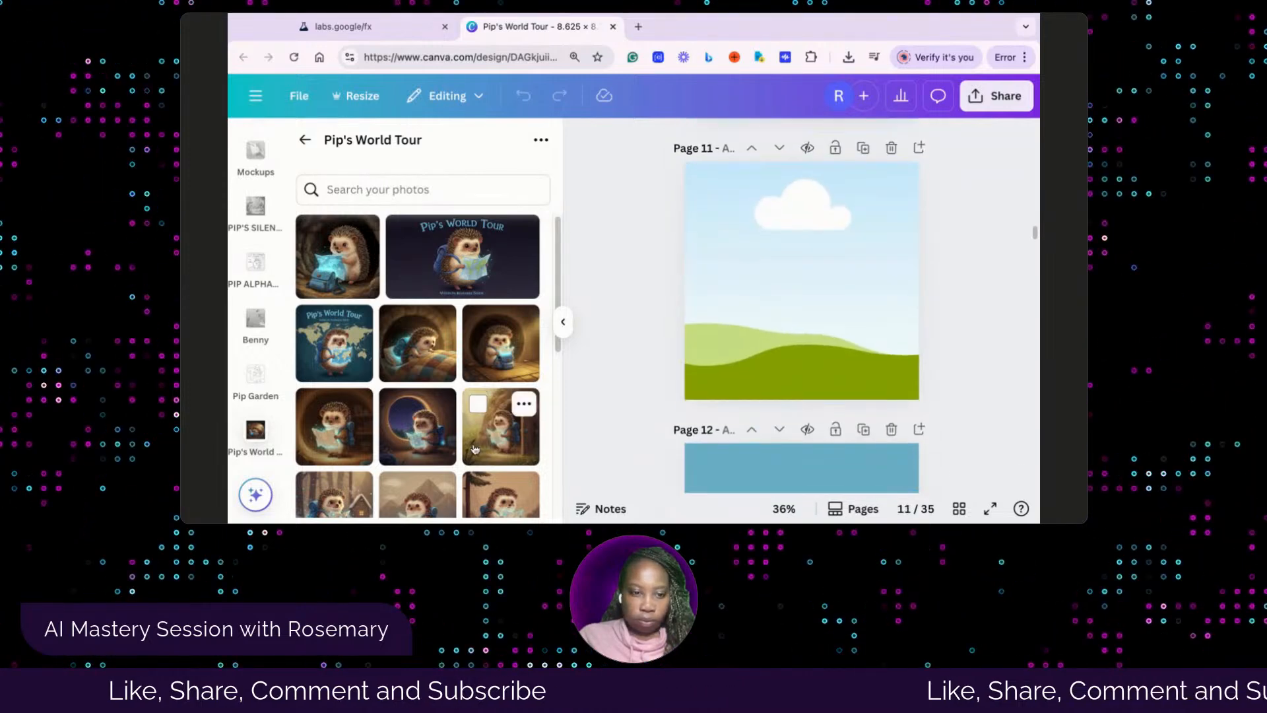
scroll(475, 450, "down", 3)
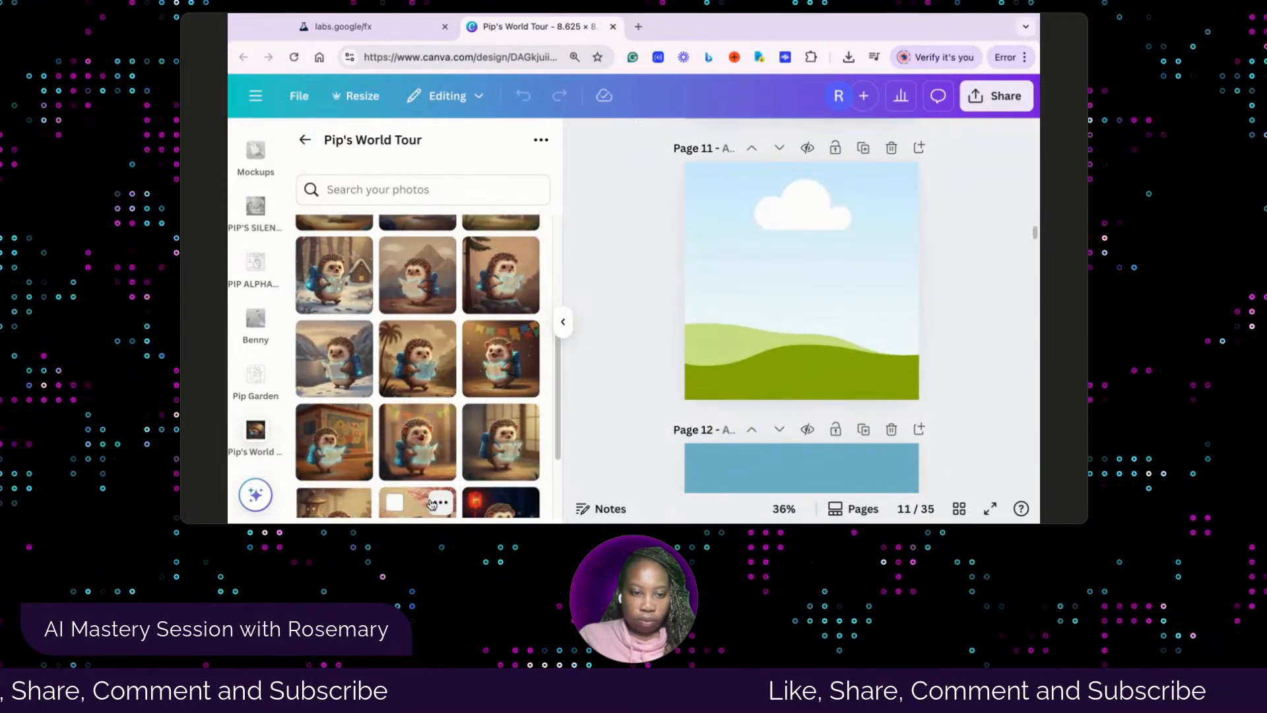
scroll(434, 503, "down", 2)
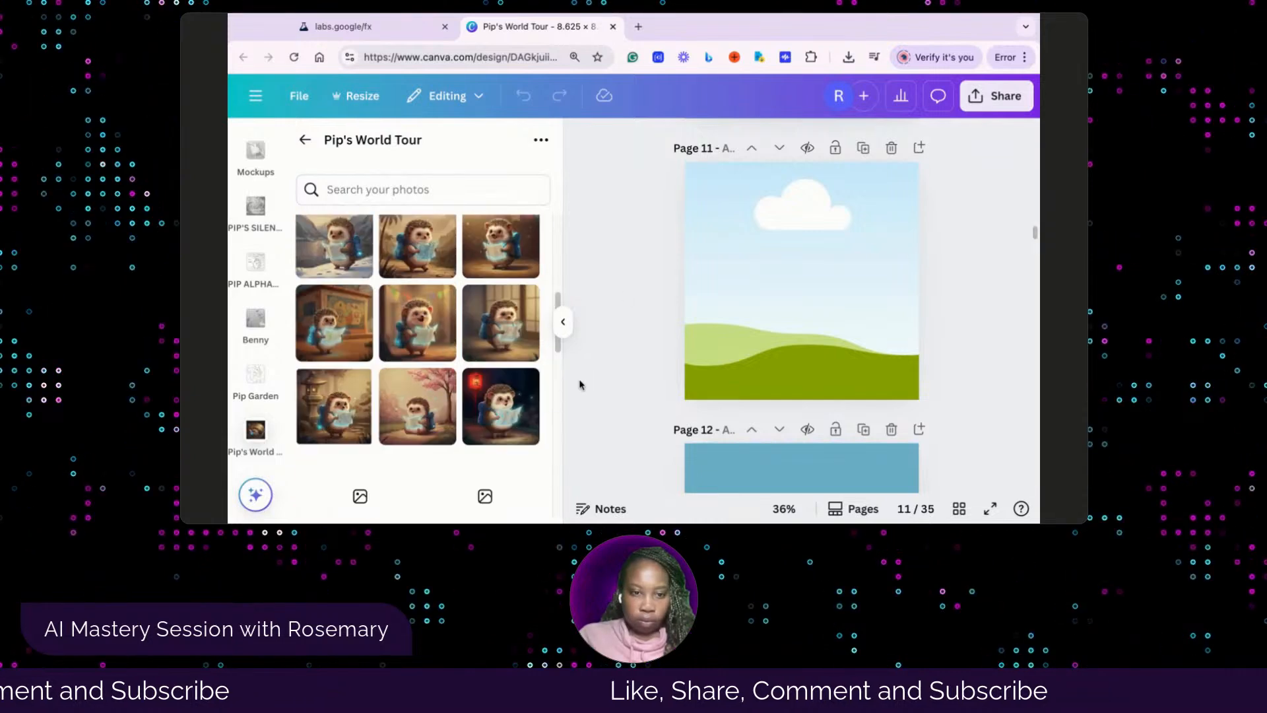
left_click(413, 406)
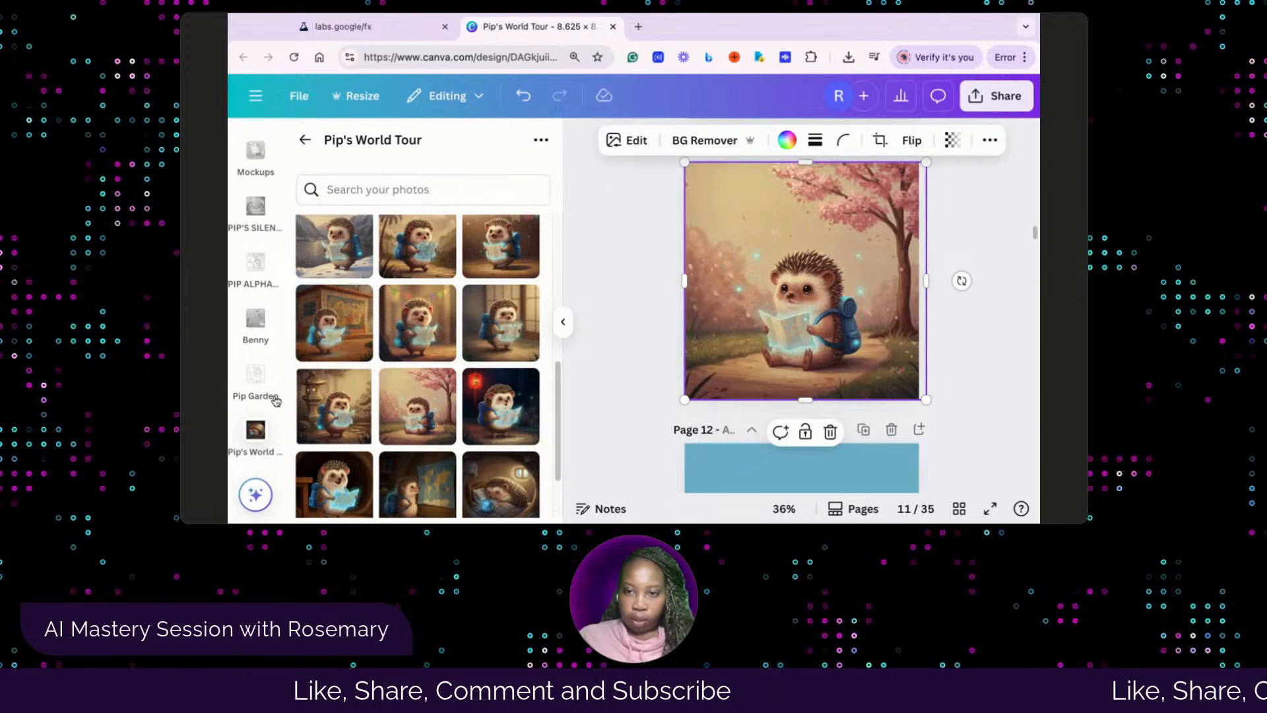
Replace page 12's placeholder paragraph with the copied story text beginning "Pip sits on a quiet path in Japan, tapping his paws softly"
left_click(1002, 396)
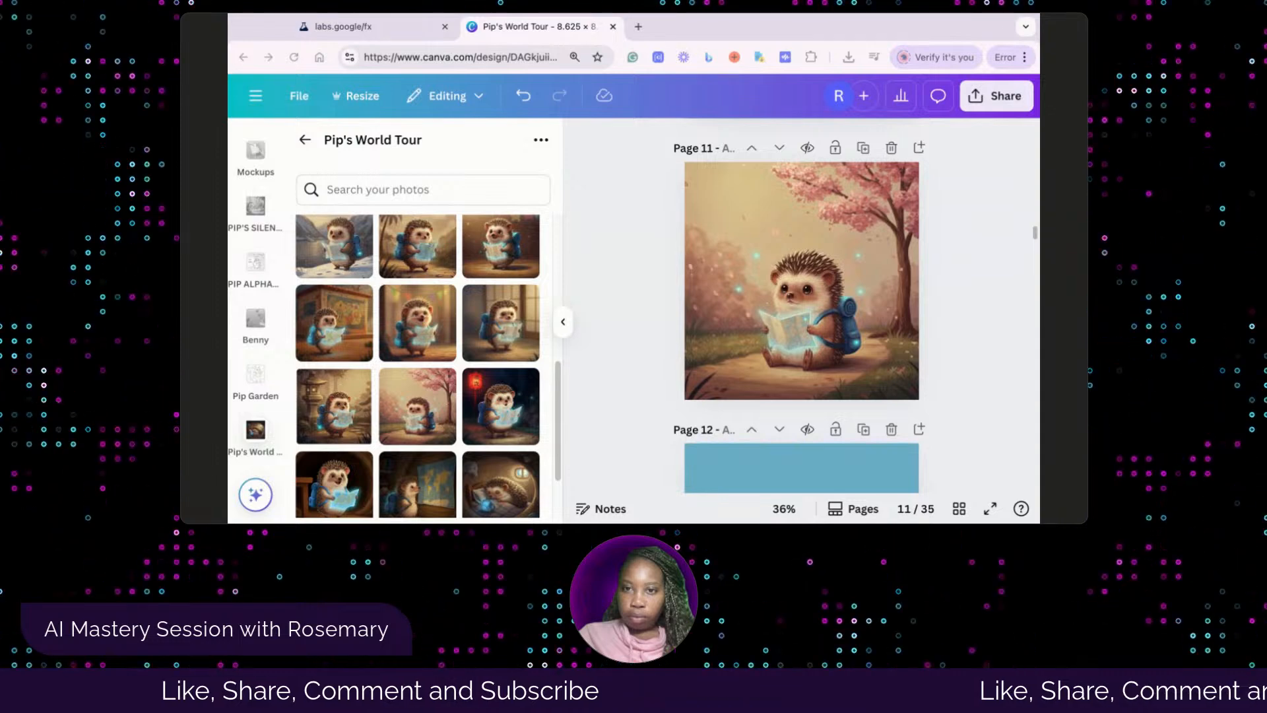
scroll(736, 423, "down", 3)
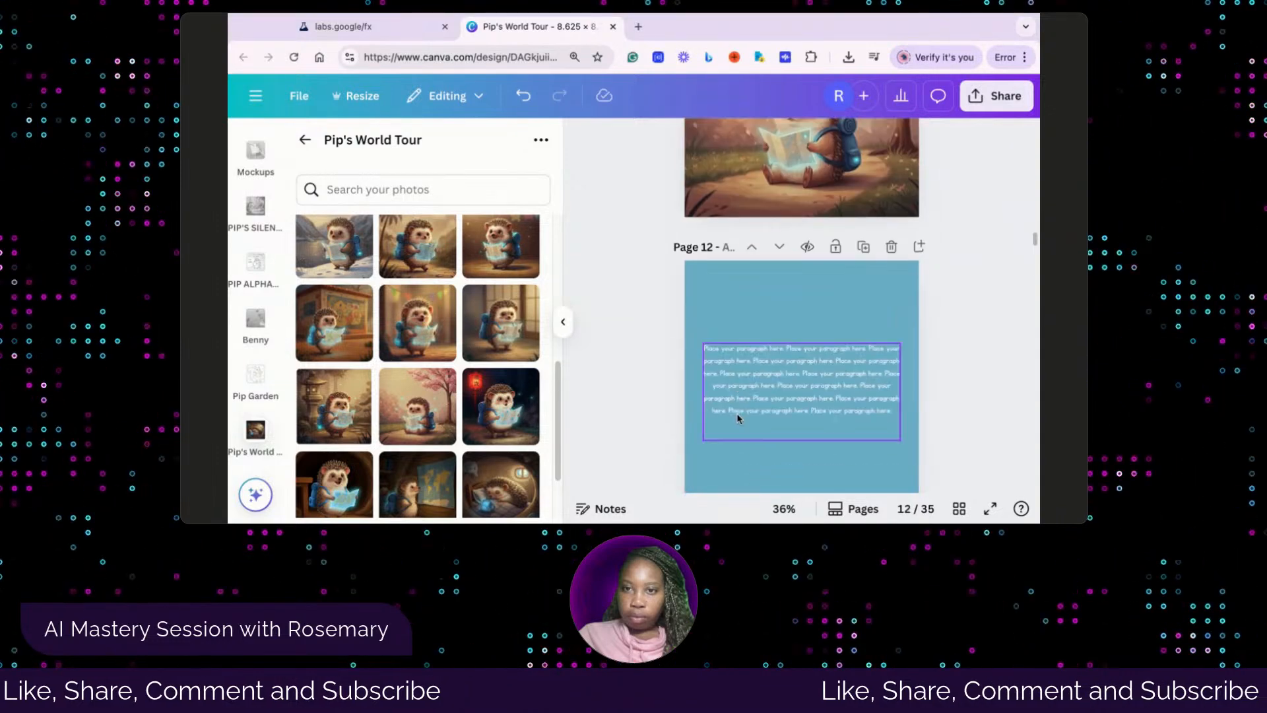
left_click(739, 414)
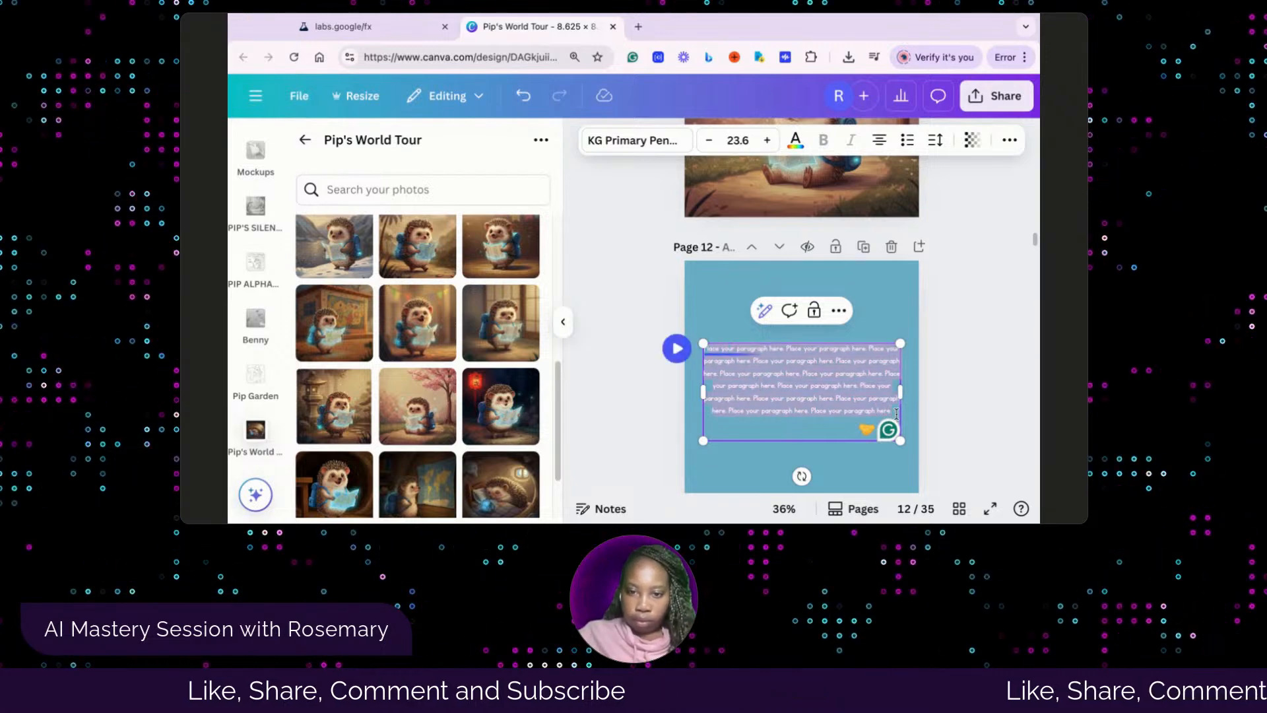
left_click_drag(897, 414, 704, 345)
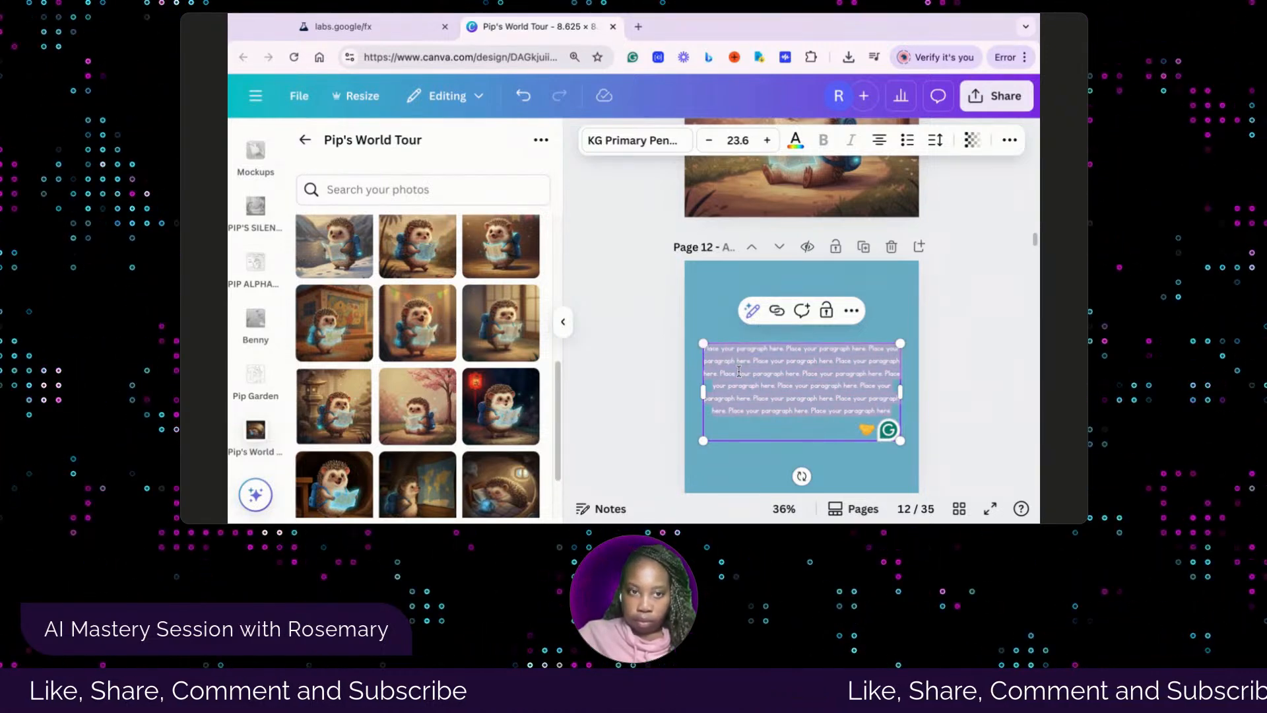
type("Pip sits on a quiet path in Japan, tapping his paws softly. He finds out Japan has special quiet spots, and he likes that because loud noises make him feel wiggly inside.")
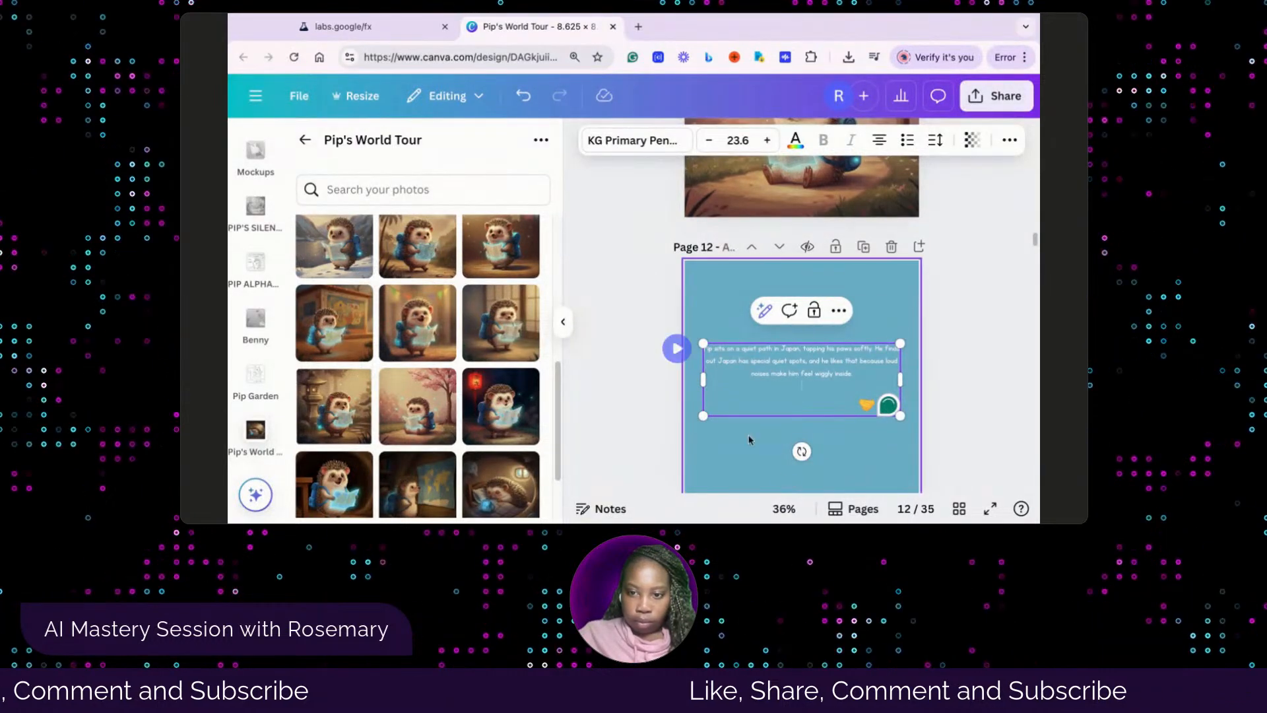
left_click(766, 447)
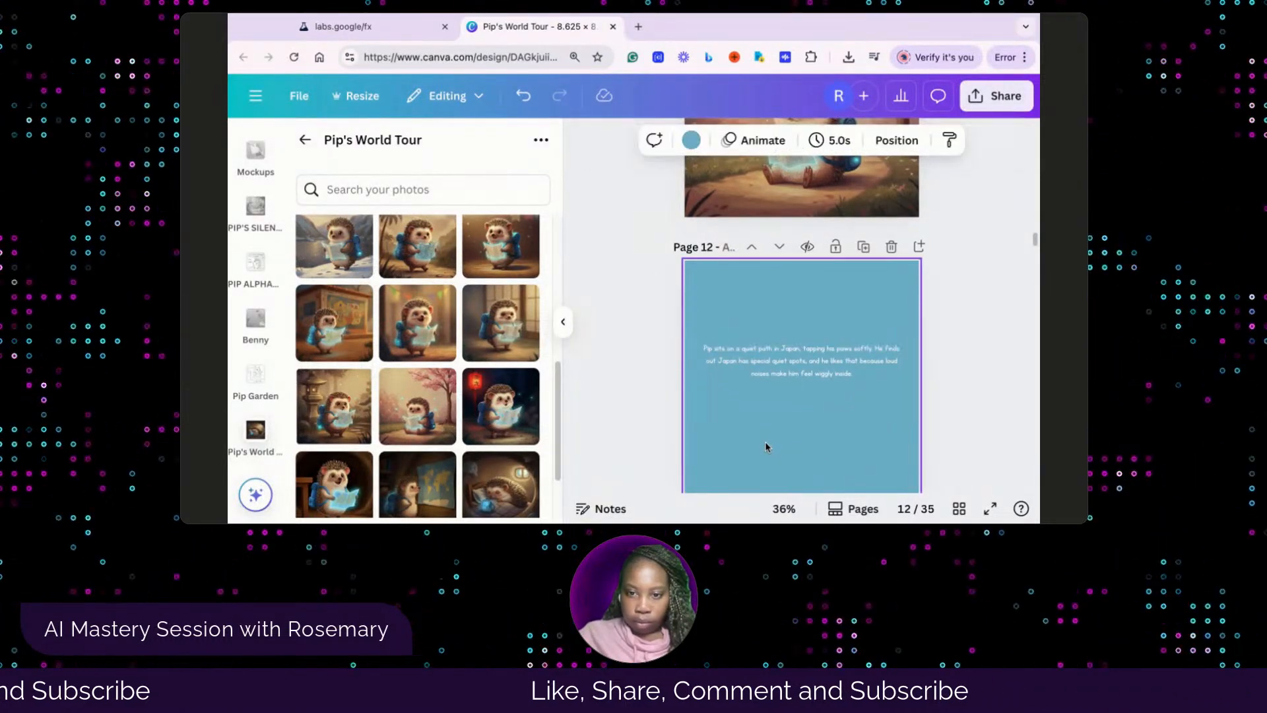
Center the story text boxes on pages 10, 8 and 6 within their blue pages
left_click(799, 364)
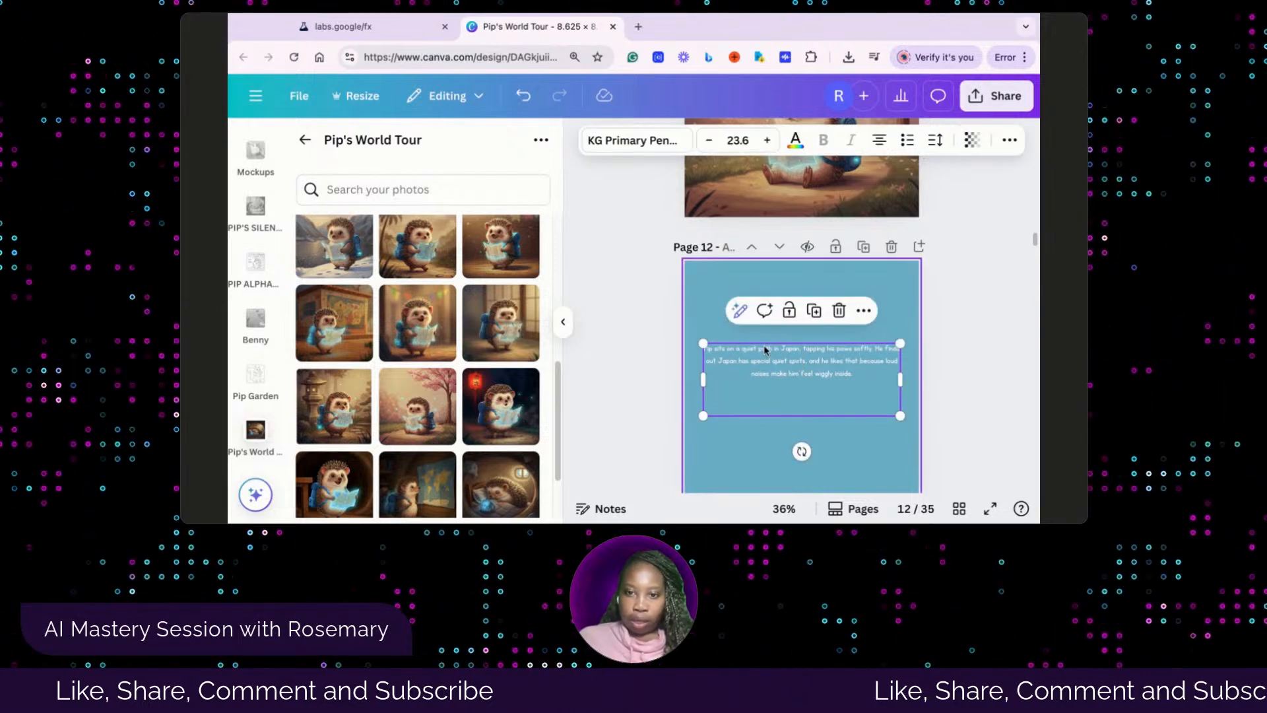
scroll(772, 359, "up", 10)
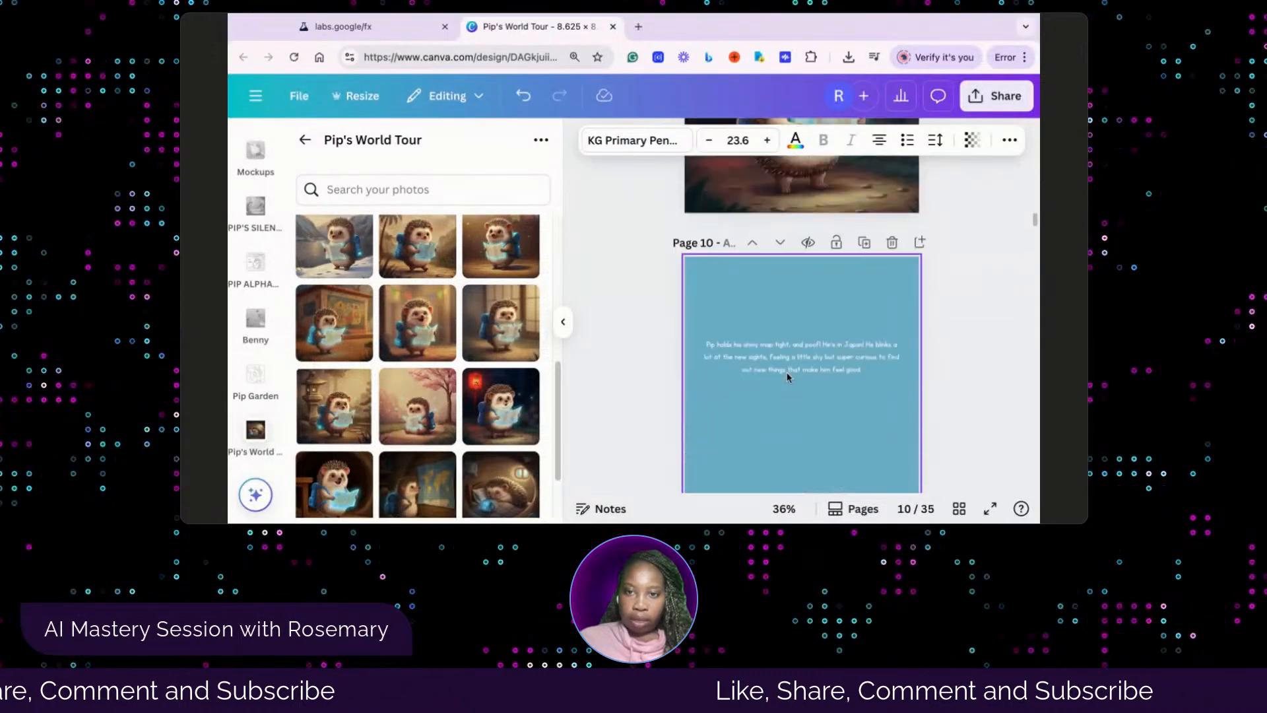
scroll(787, 374, "up", 1)
left_click_drag(791, 389, 793, 396)
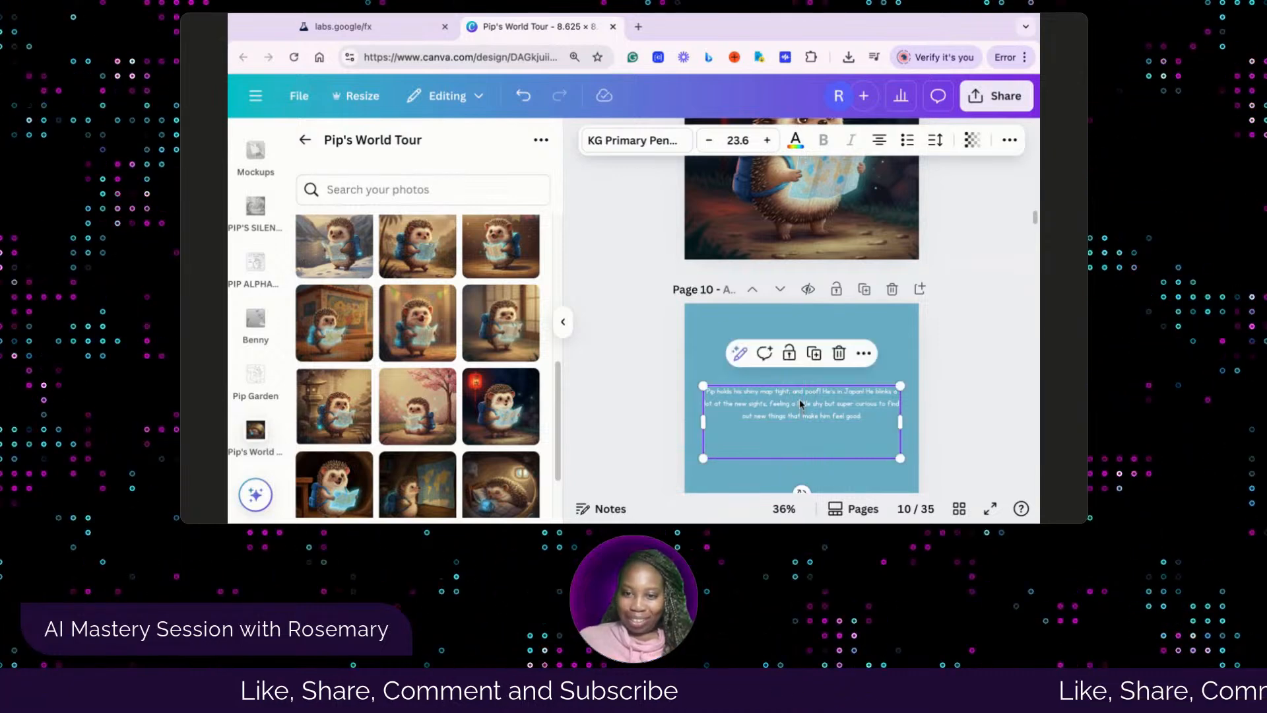
scroll(800, 401, "up", 8)
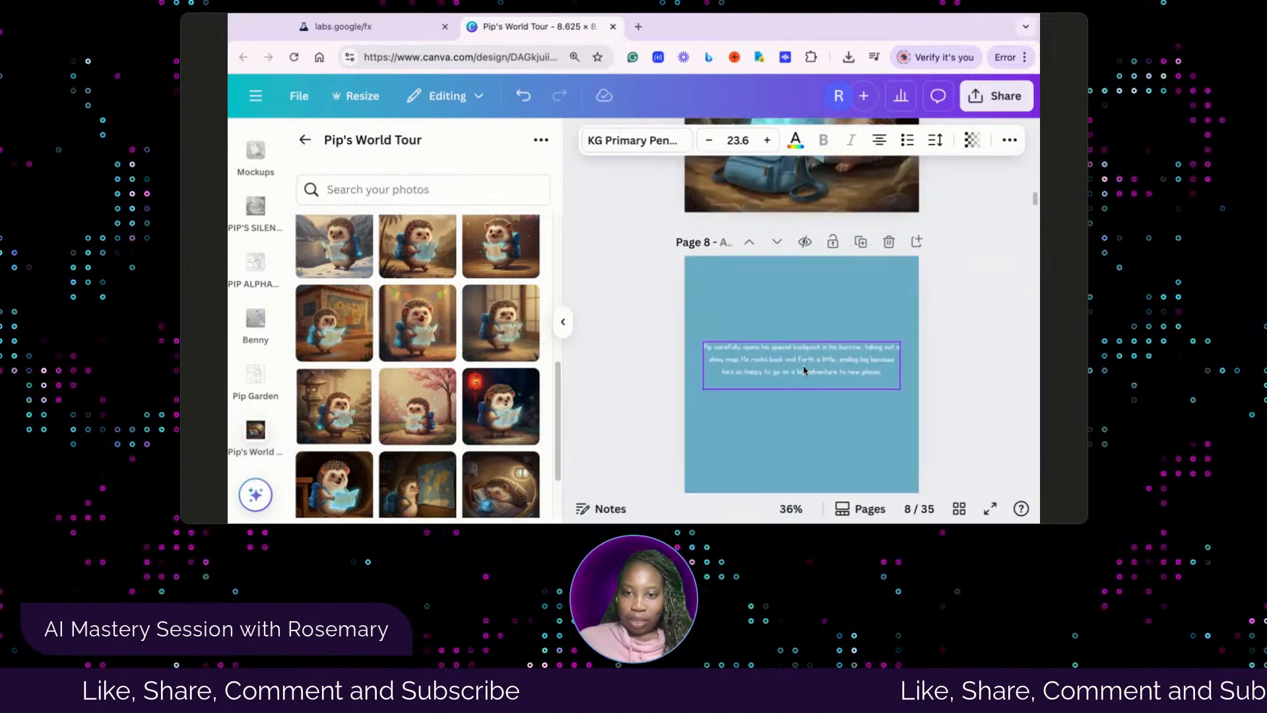
left_click_drag(804, 371, 804, 374)
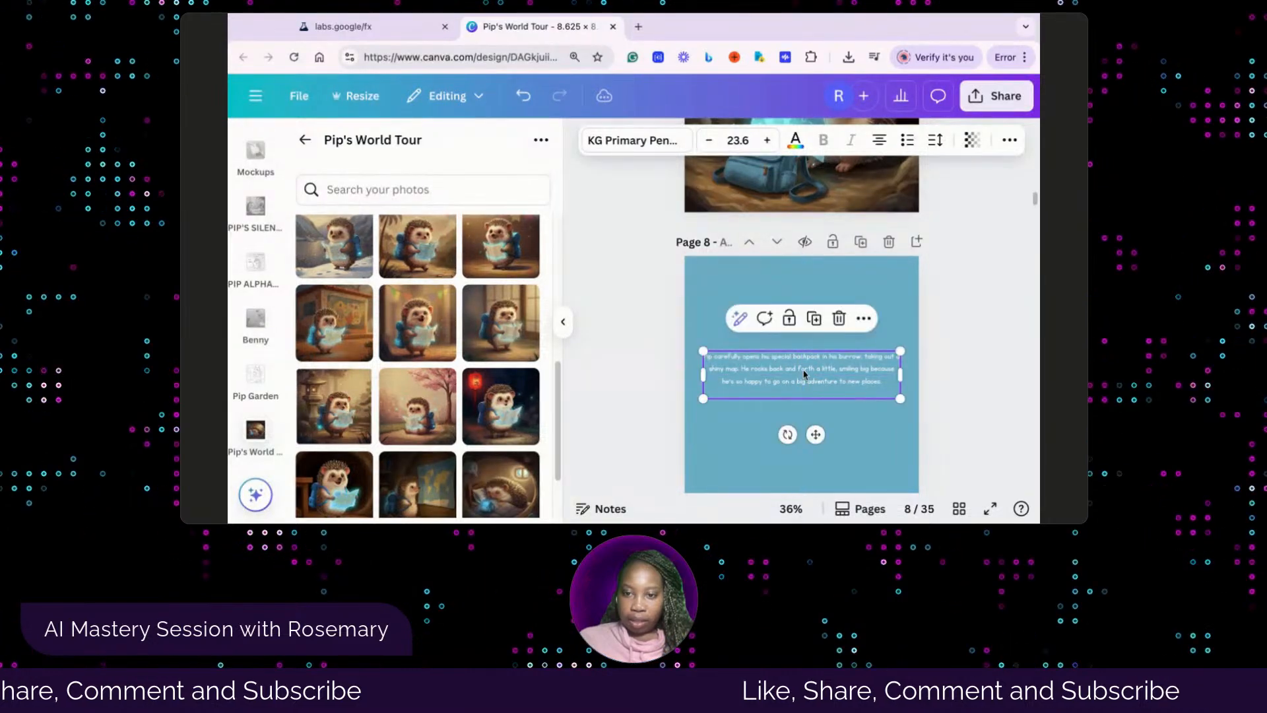
scroll(808, 371, "up", 8)
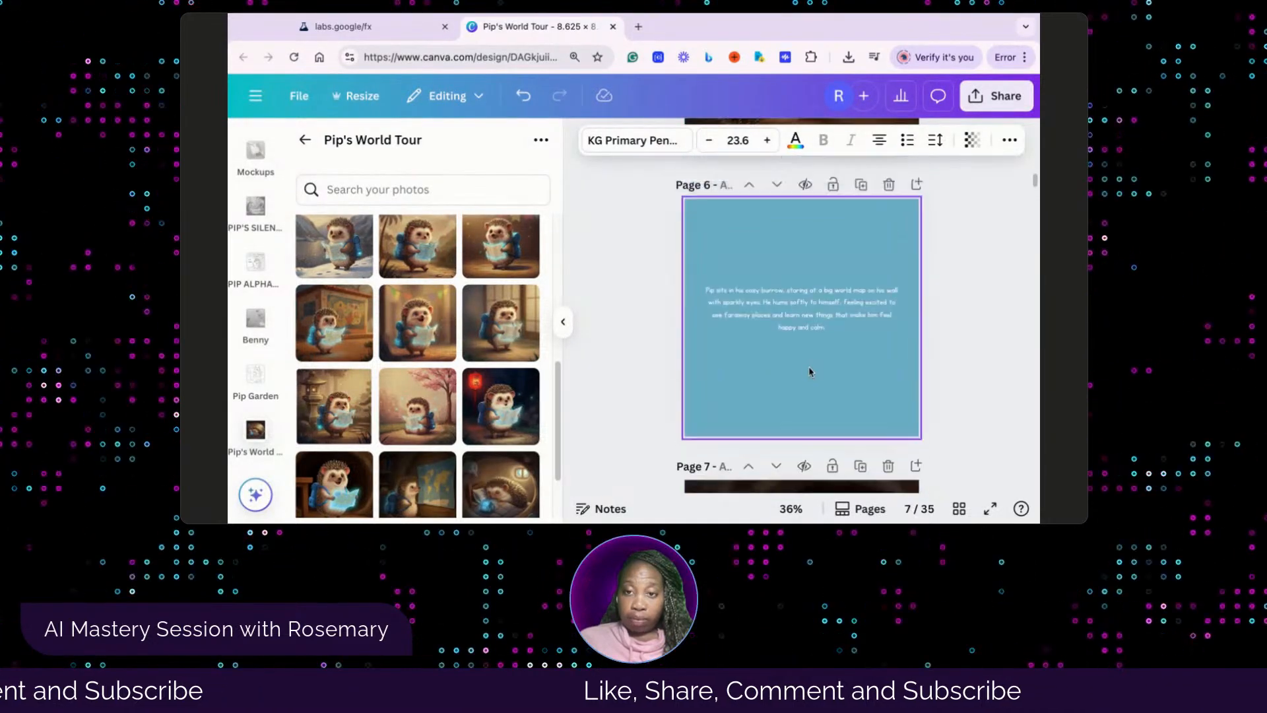
left_click(797, 308)
left_click_drag(796, 309, 798, 308)
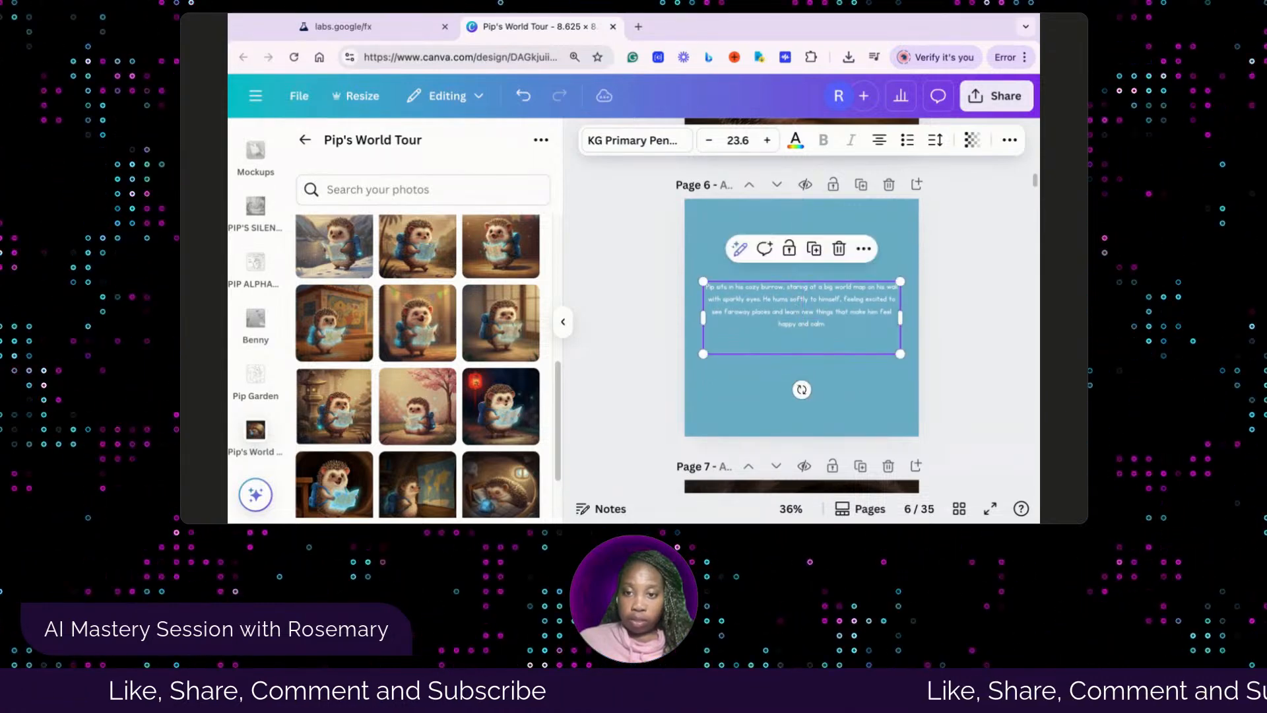
Align page 12's story text box with the horizontal and vertical center of the page
scroll(823, 348, "up", 6)
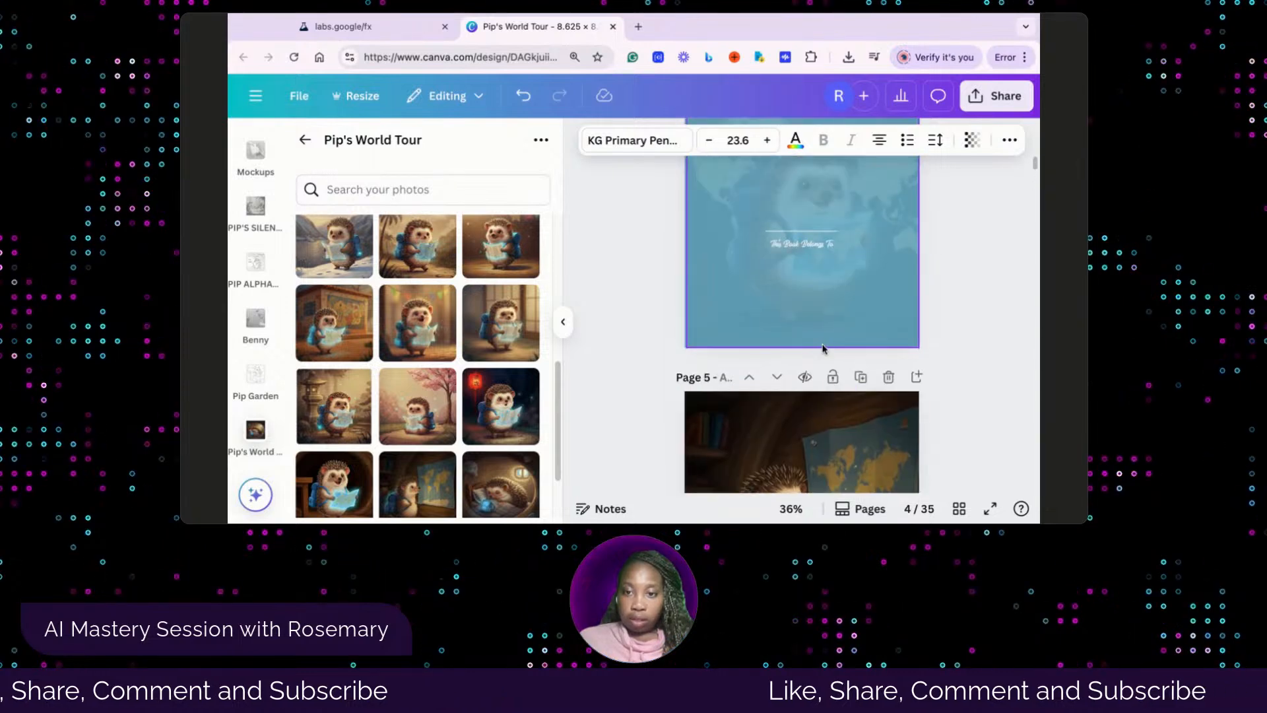
scroll(823, 348, "down", 10)
scroll(825, 341, "down", 3)
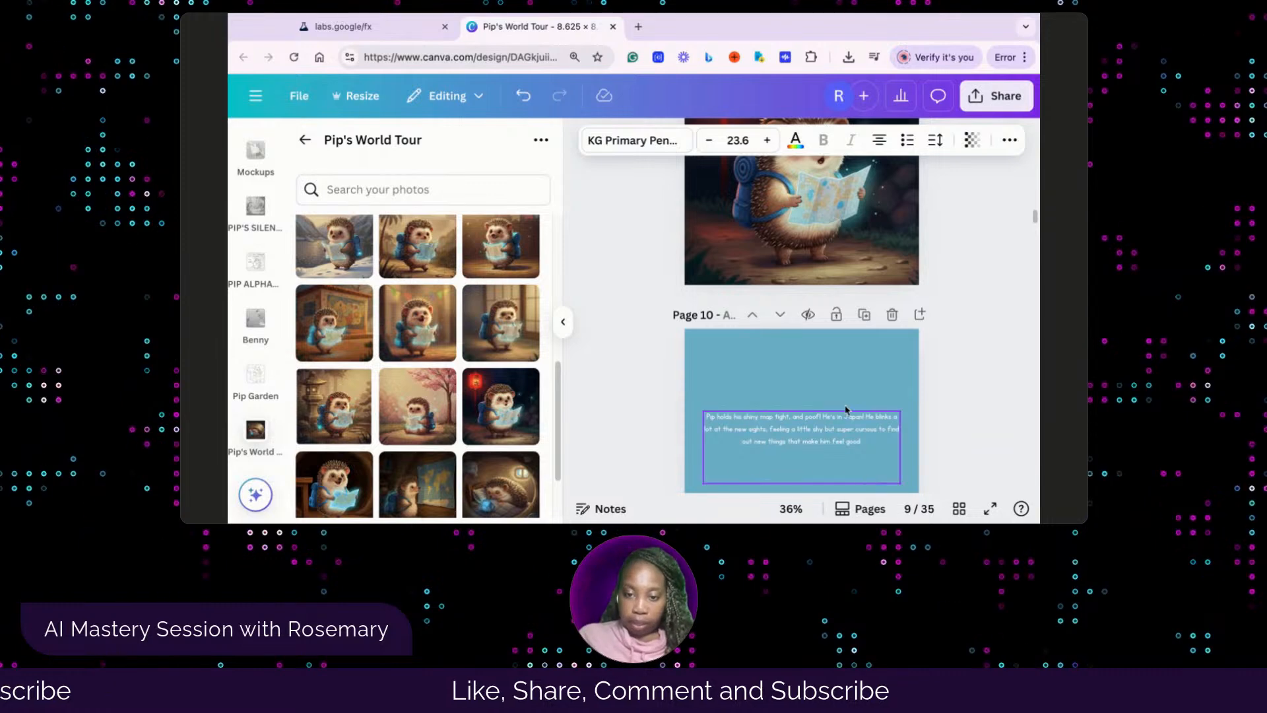
scroll(839, 447, "down", 5)
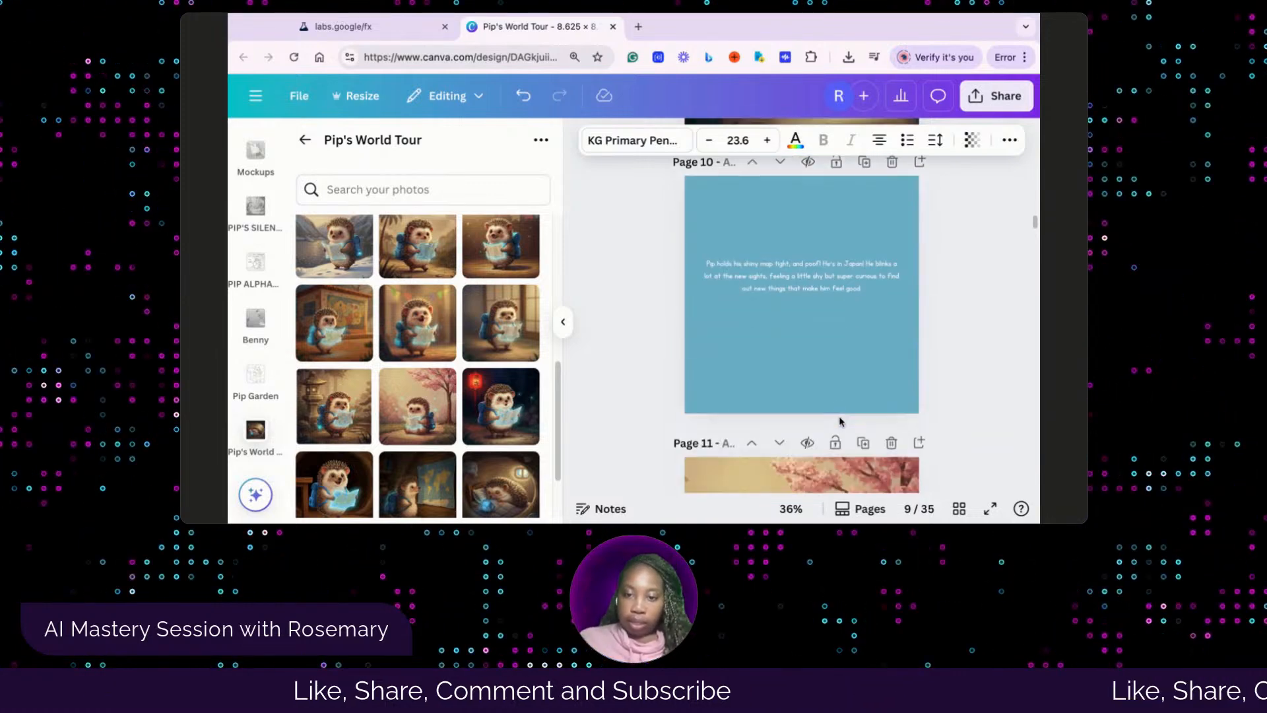
scroll(839, 420, "down", 4)
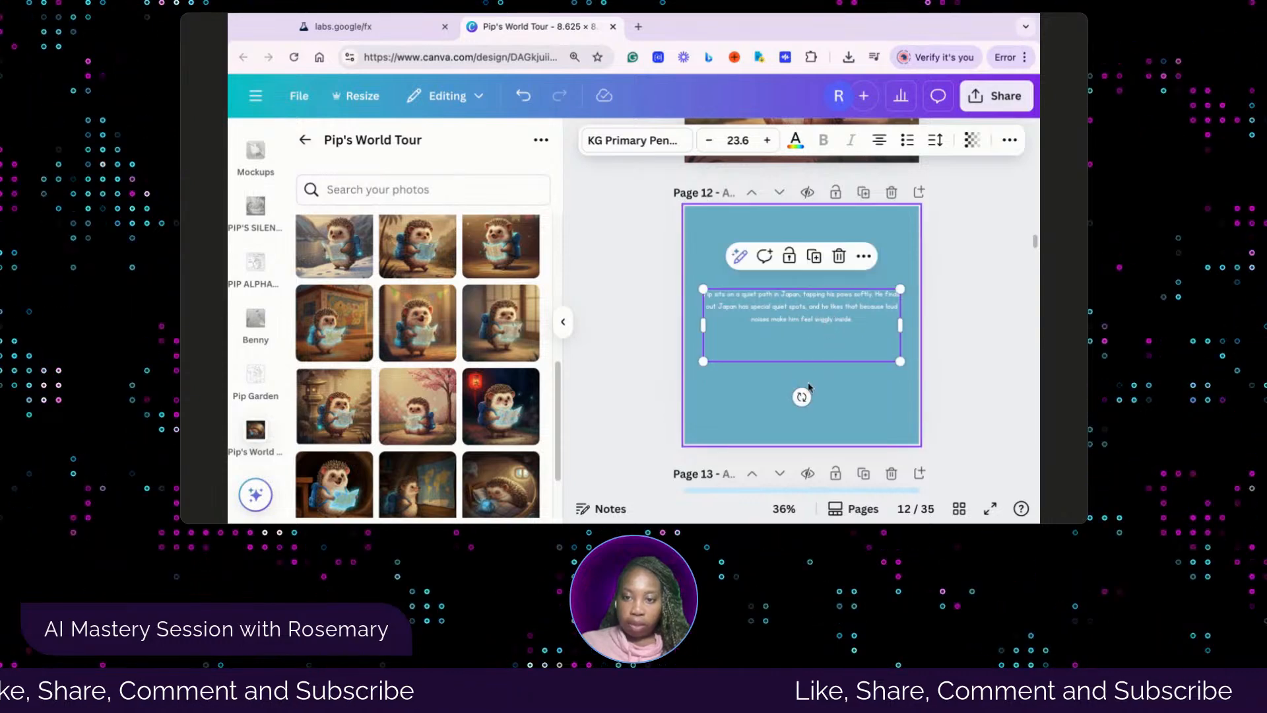
left_click(828, 377)
left_click(820, 301)
left_click_drag(820, 297, 821, 306)
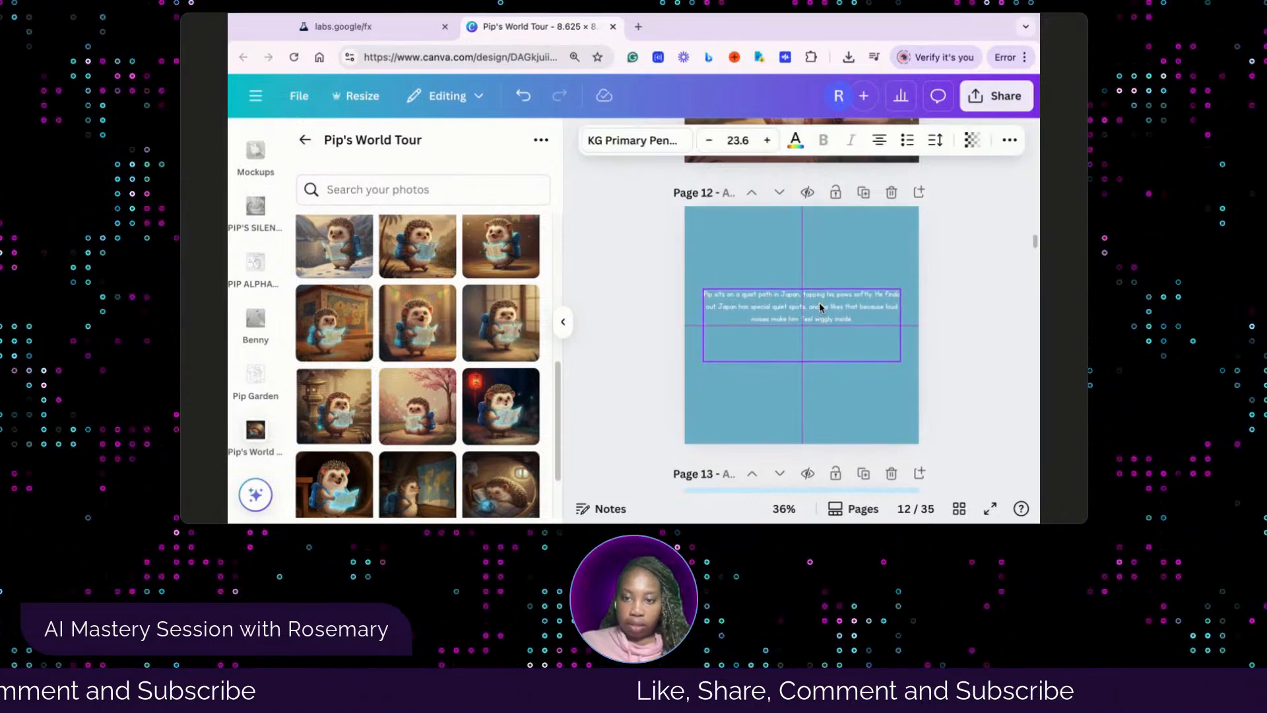
left_click(844, 379)
Check the picture order in the Whisk library and fill page 13's empty frame with the hedgehog beside the stone lantern
scroll(845, 379, "down", 5)
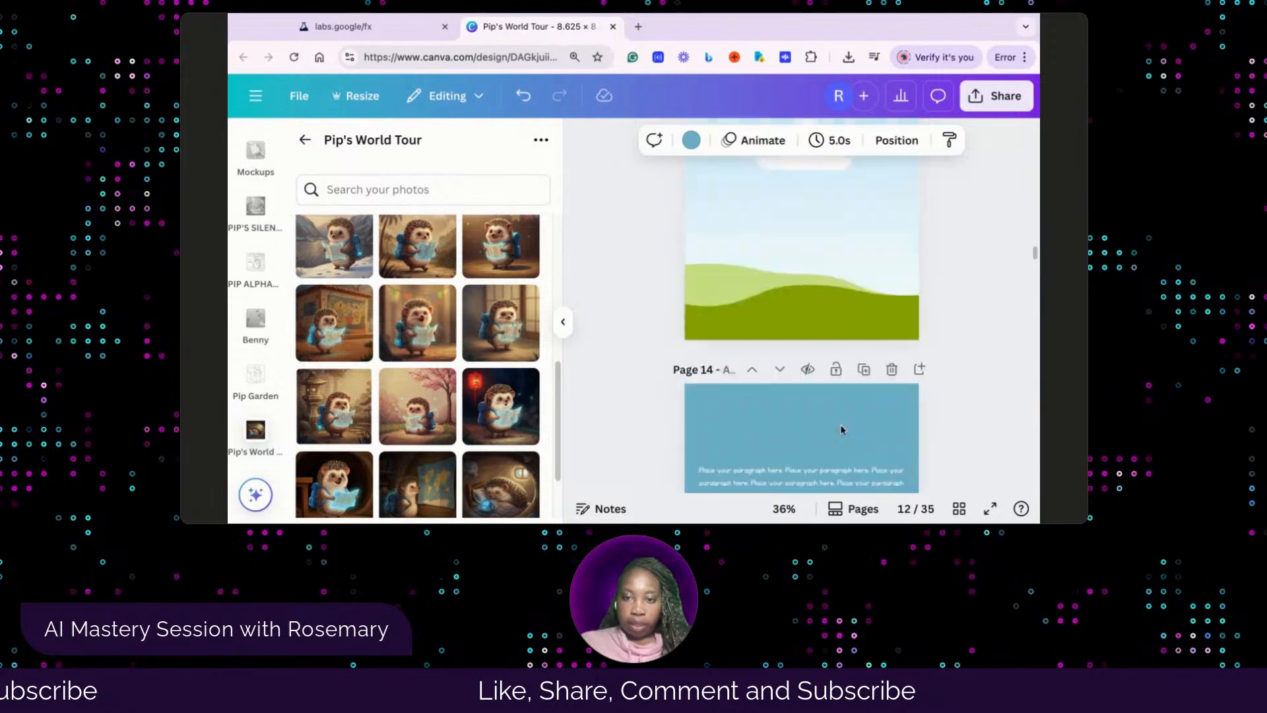
scroll(824, 340, "up", 3)
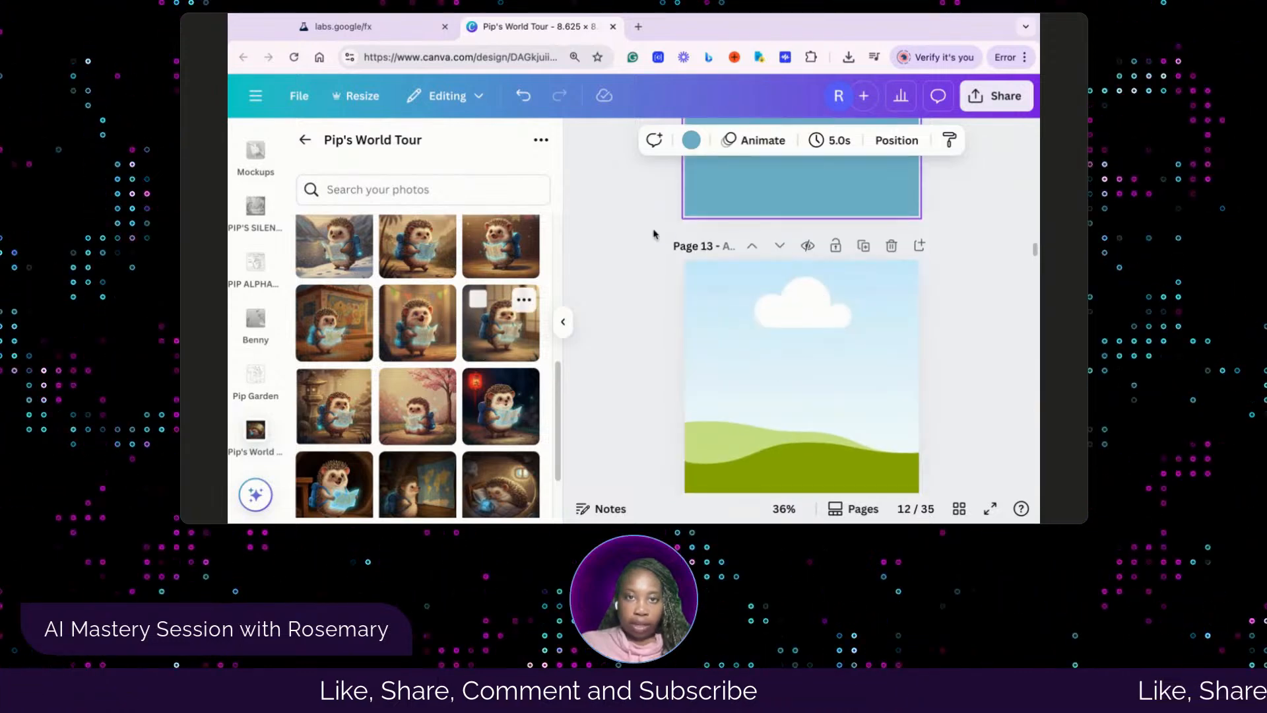
left_click(391, 32)
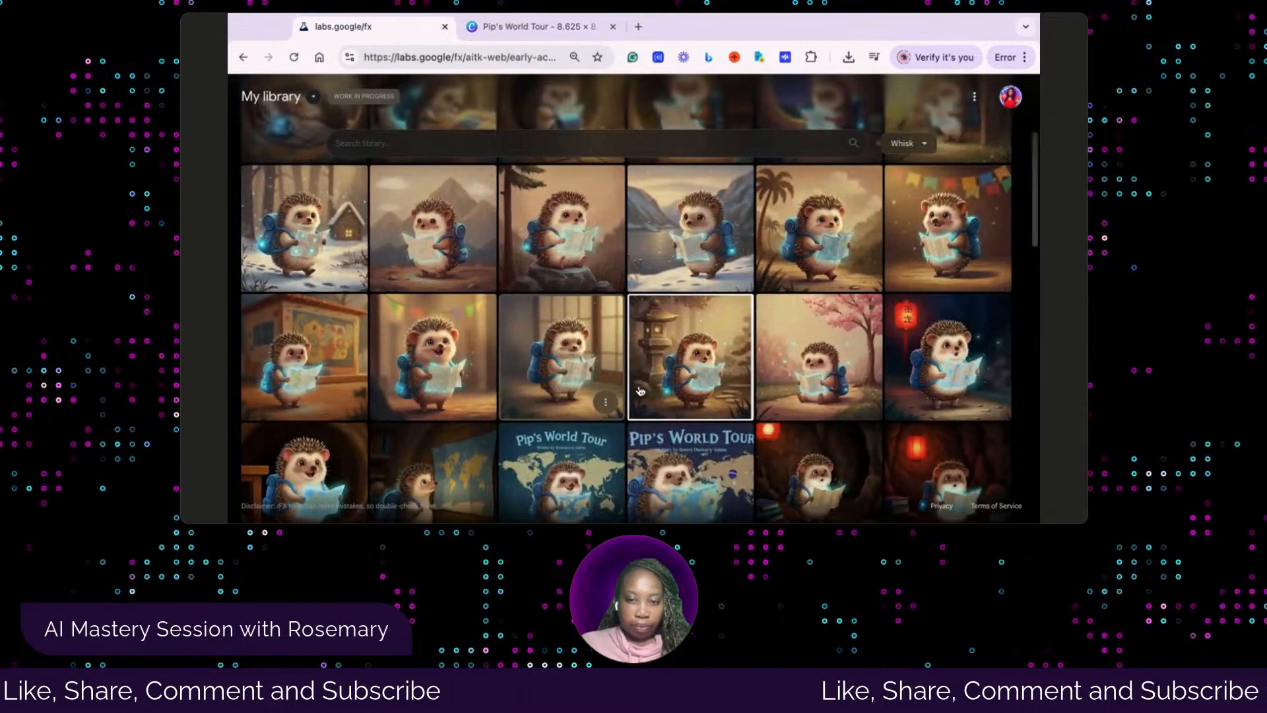
left_click(558, 27)
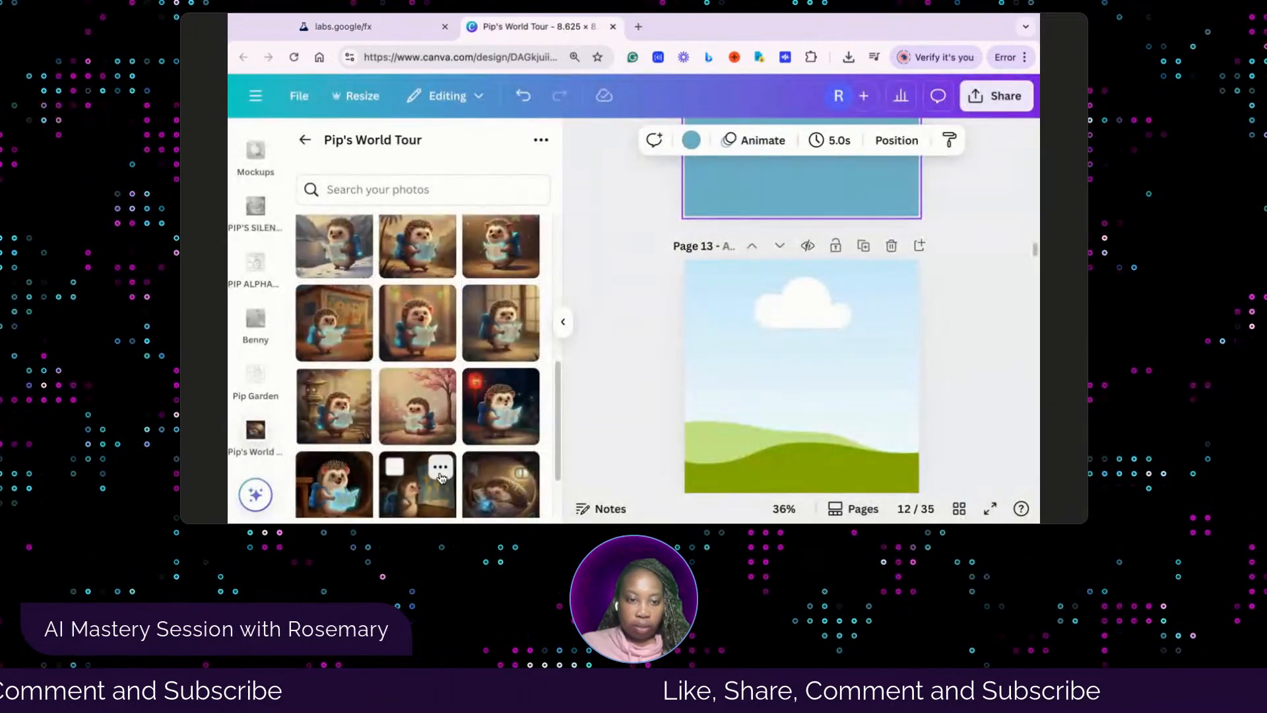
left_click(344, 416)
left_click_drag(481, 416, 847, 401)
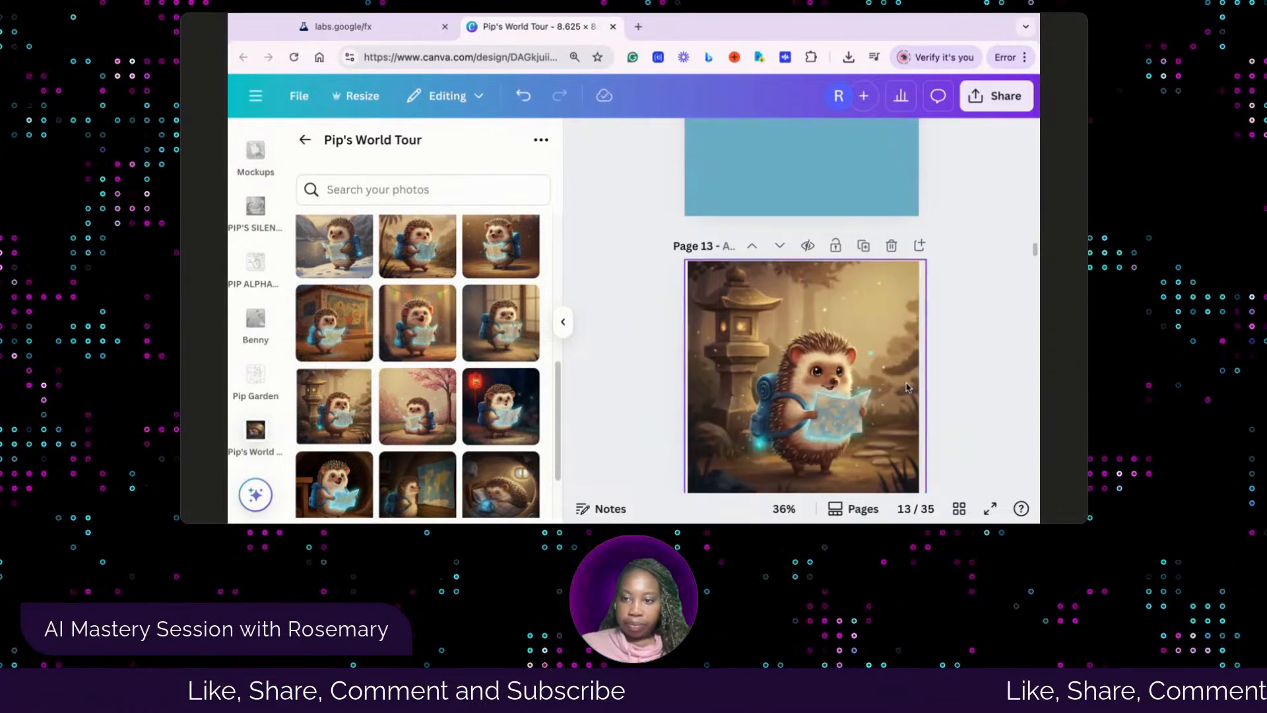
Replace page 14's placeholder paragraph with the story text beginning "Pip stands near a pretty garden in Japan" and center the text box on the page
scroll(818, 383, "down", 3)
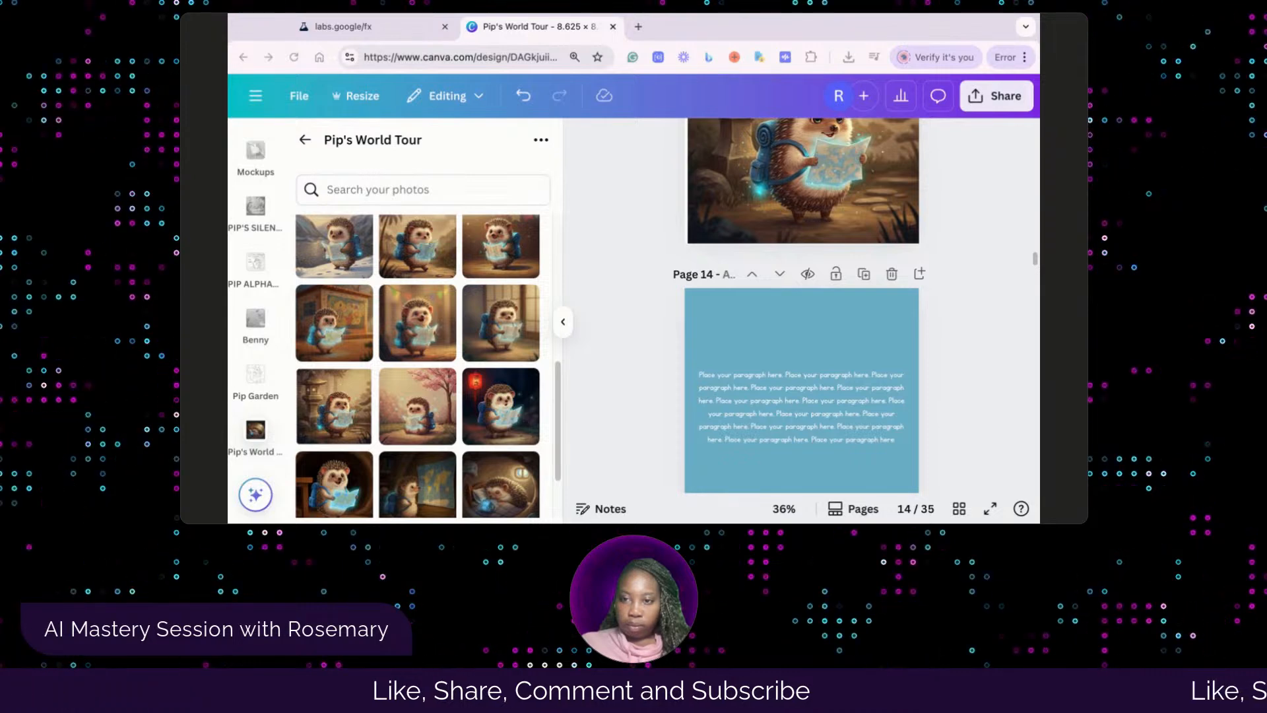
left_click(751, 400)
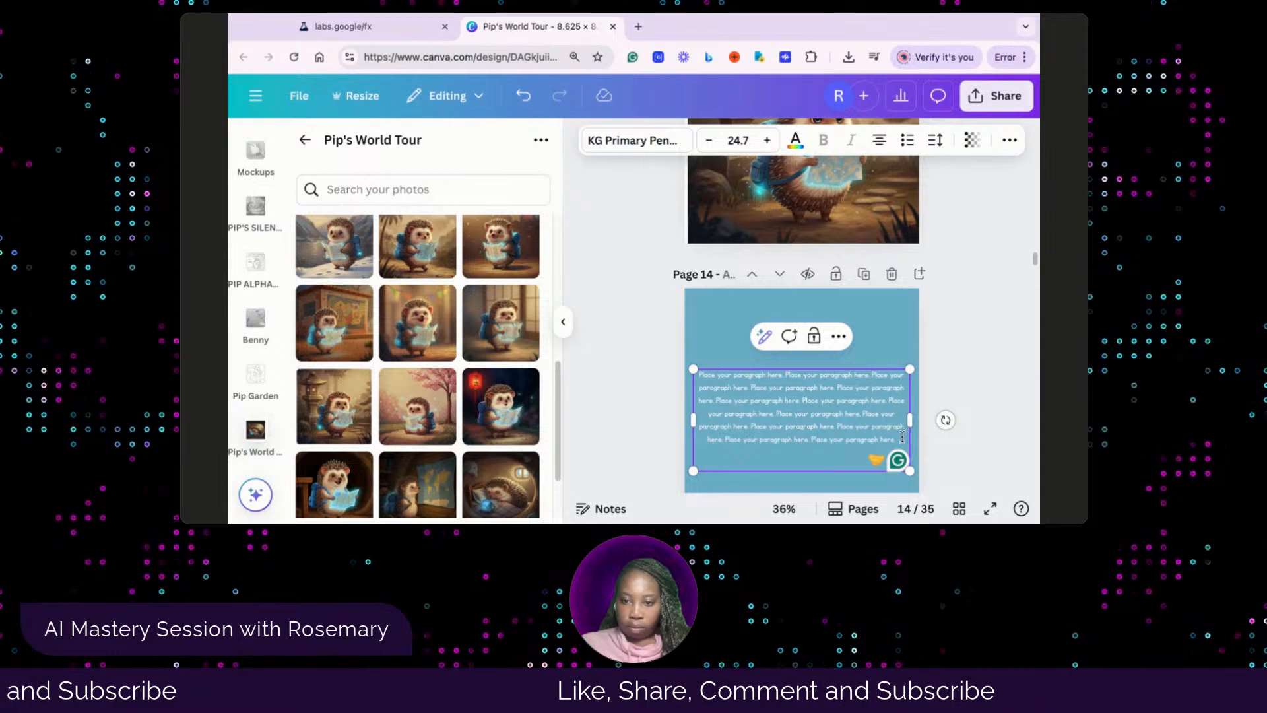
left_click_drag(902, 437, 673, 373)
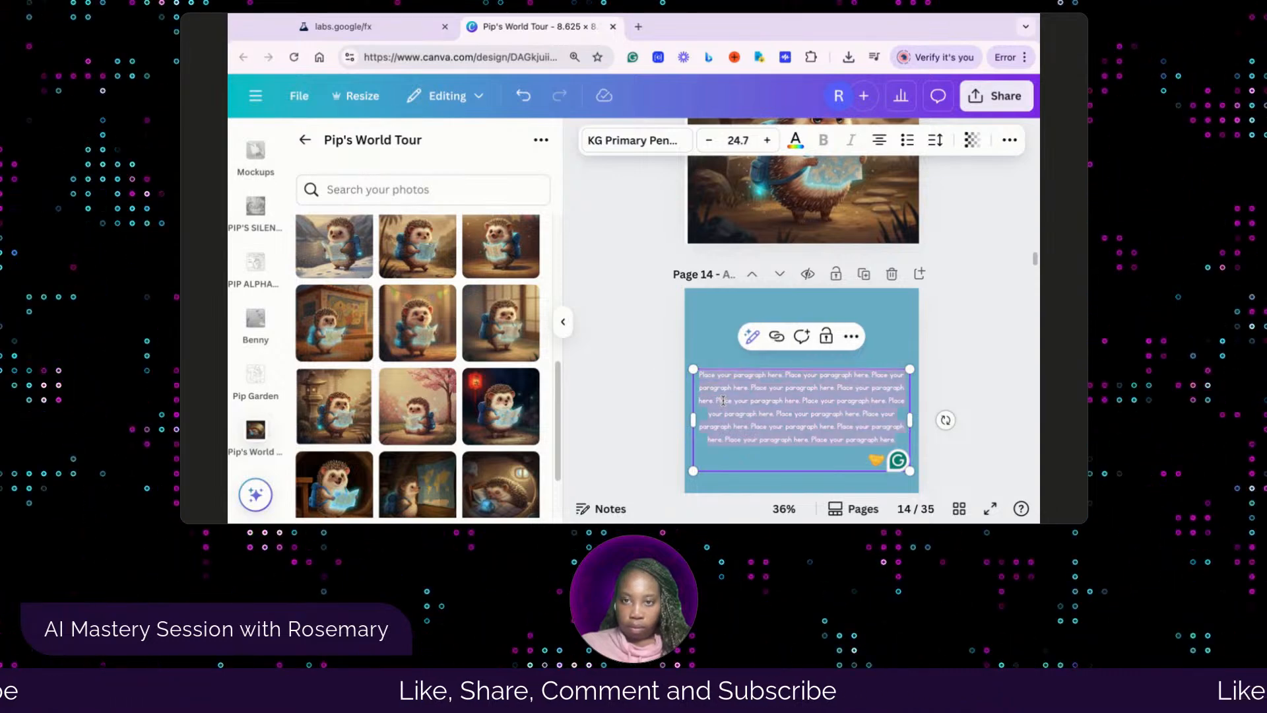
type("Pip stands near a pretty garden in Japan, rocking gently side to side. He loves the idea of quiet spots and wants to make one at home so he can feel cozy and safe.")
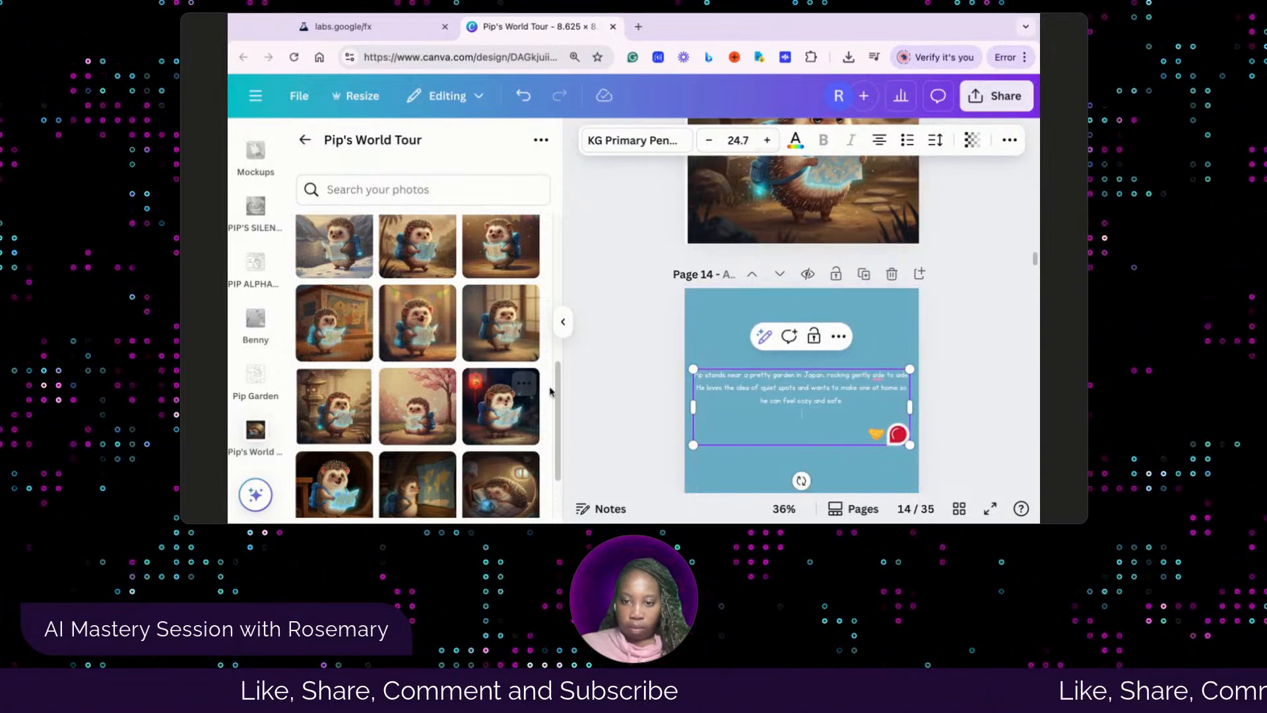
left_click(627, 389)
left_click_drag(772, 394, 775, 394)
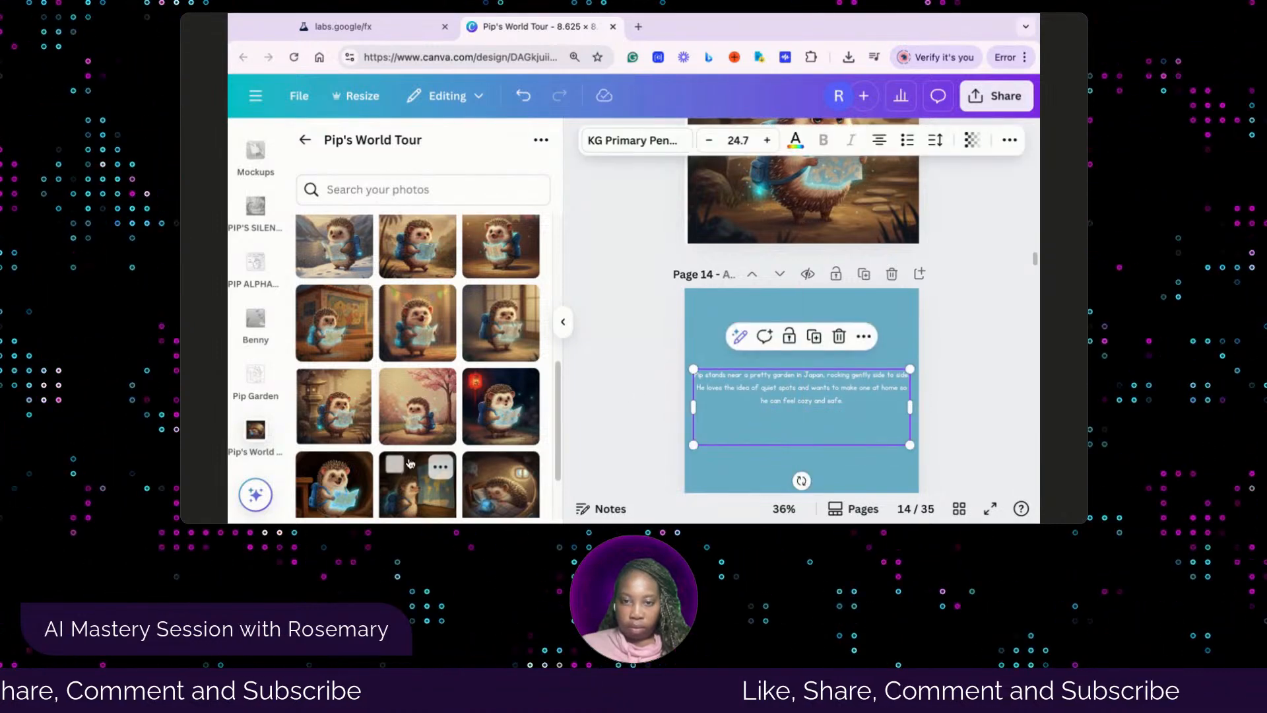
left_click(611, 440)
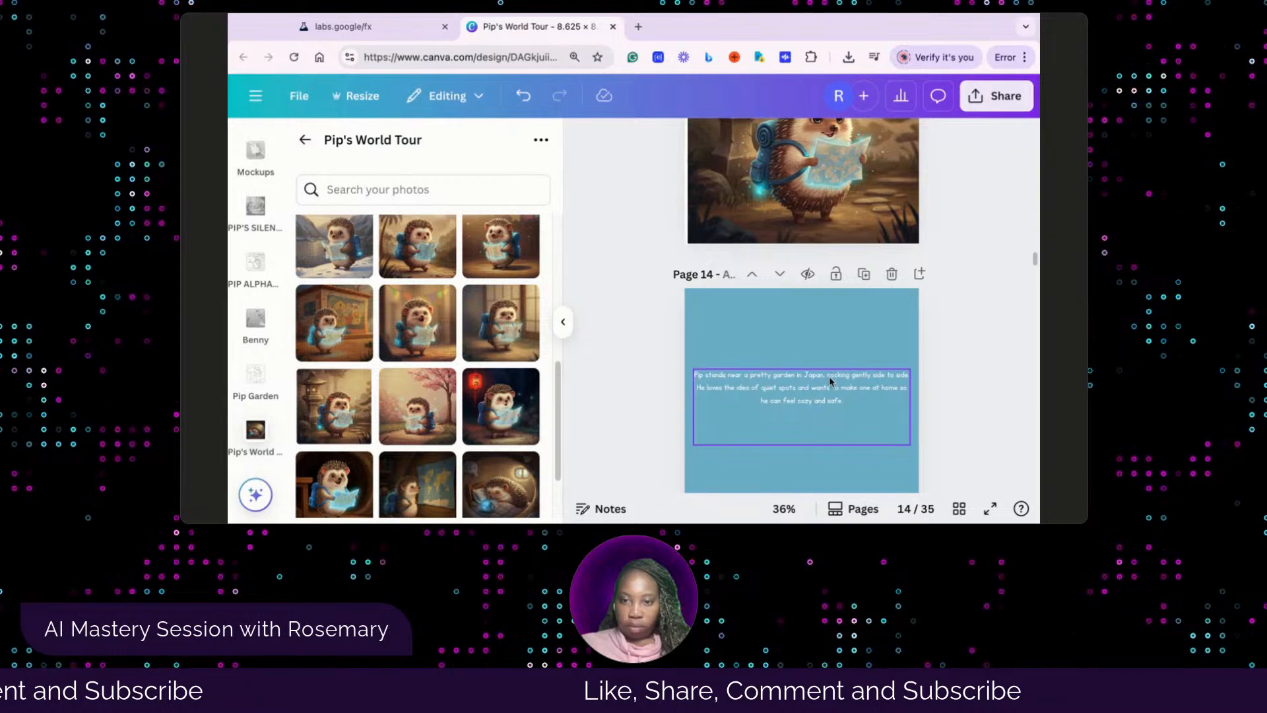
Check the picture order in the Whisk library and fill page 15's empty frame with the hedgehog standing by the paned window
scroll(829, 379, "down", 5)
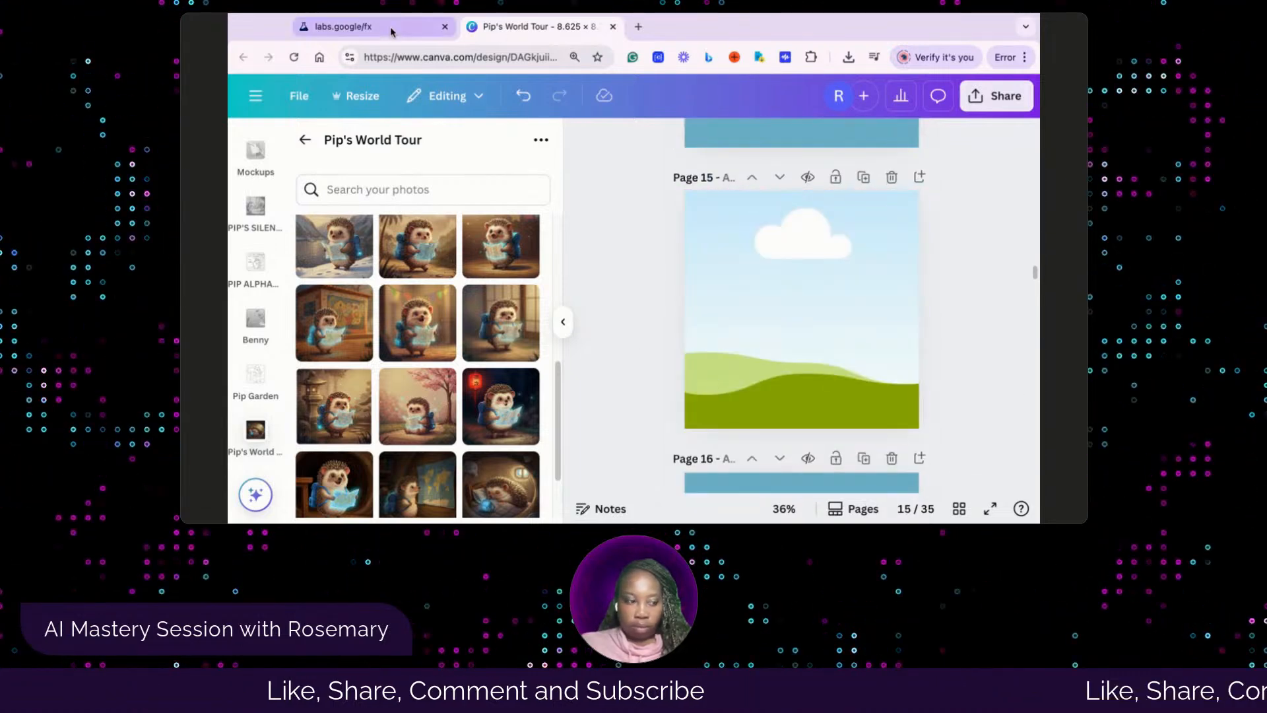
left_click(370, 26)
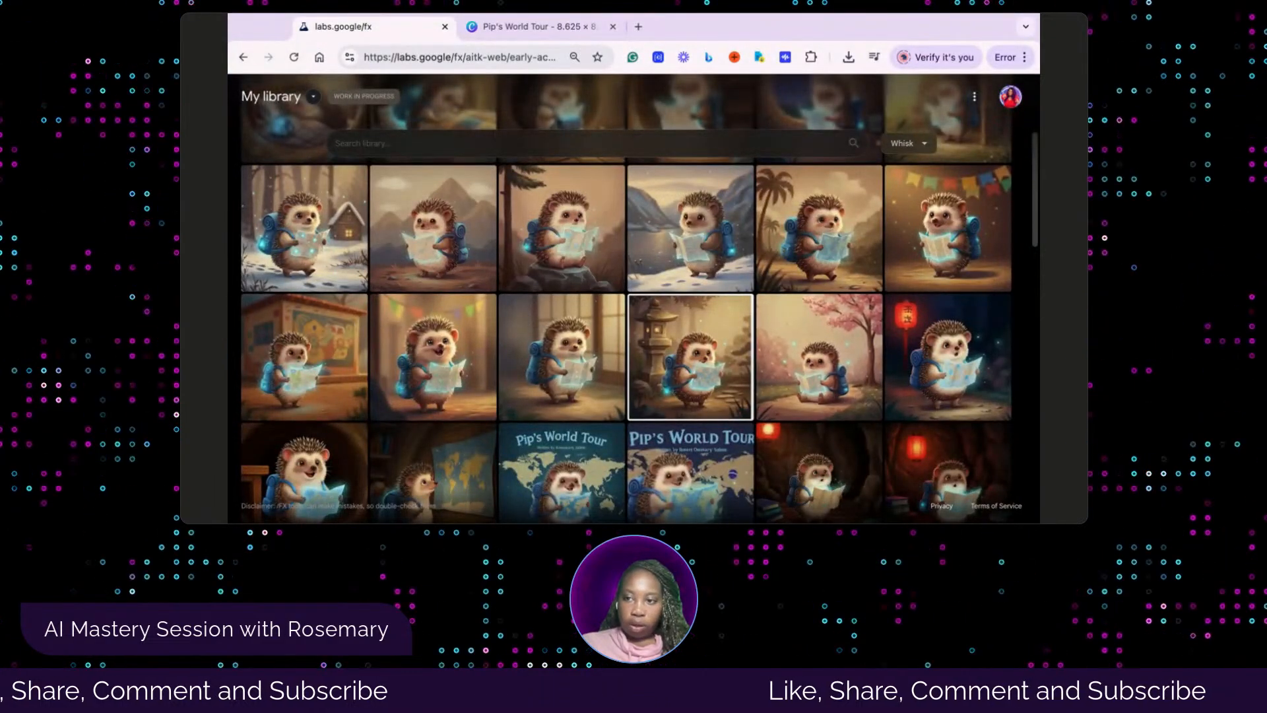
left_click(545, 25)
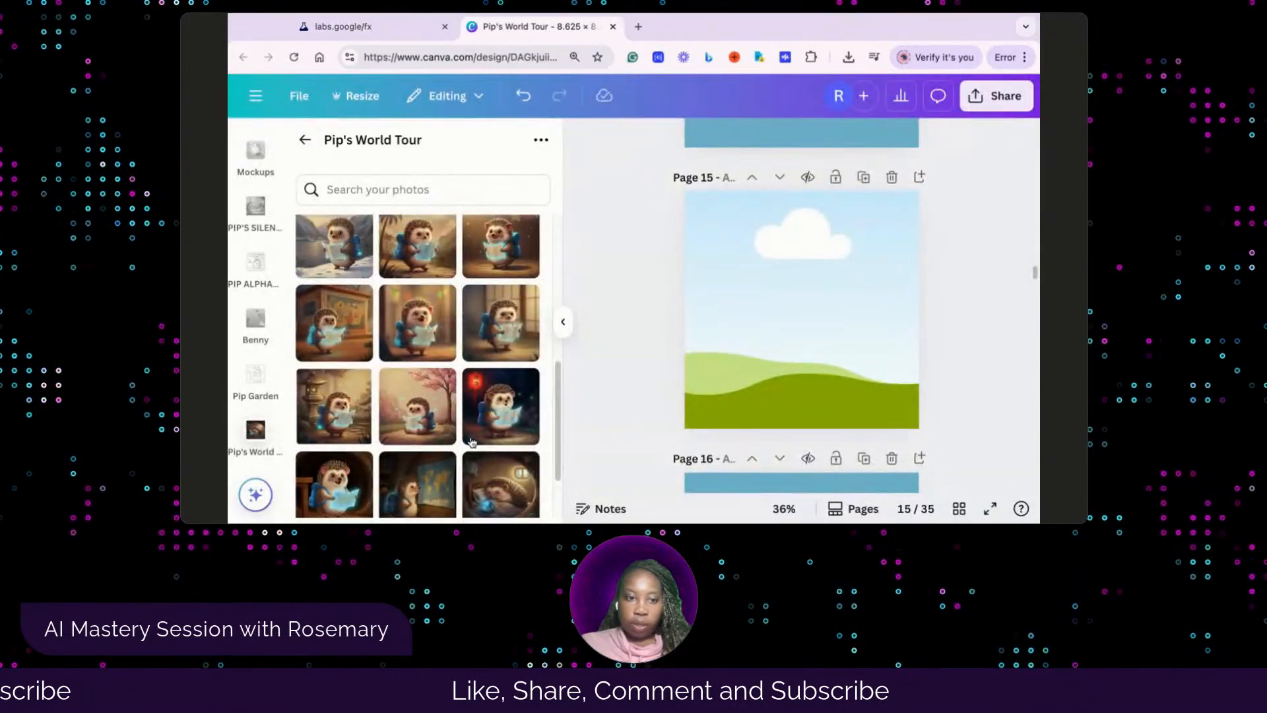
left_click(400, 27)
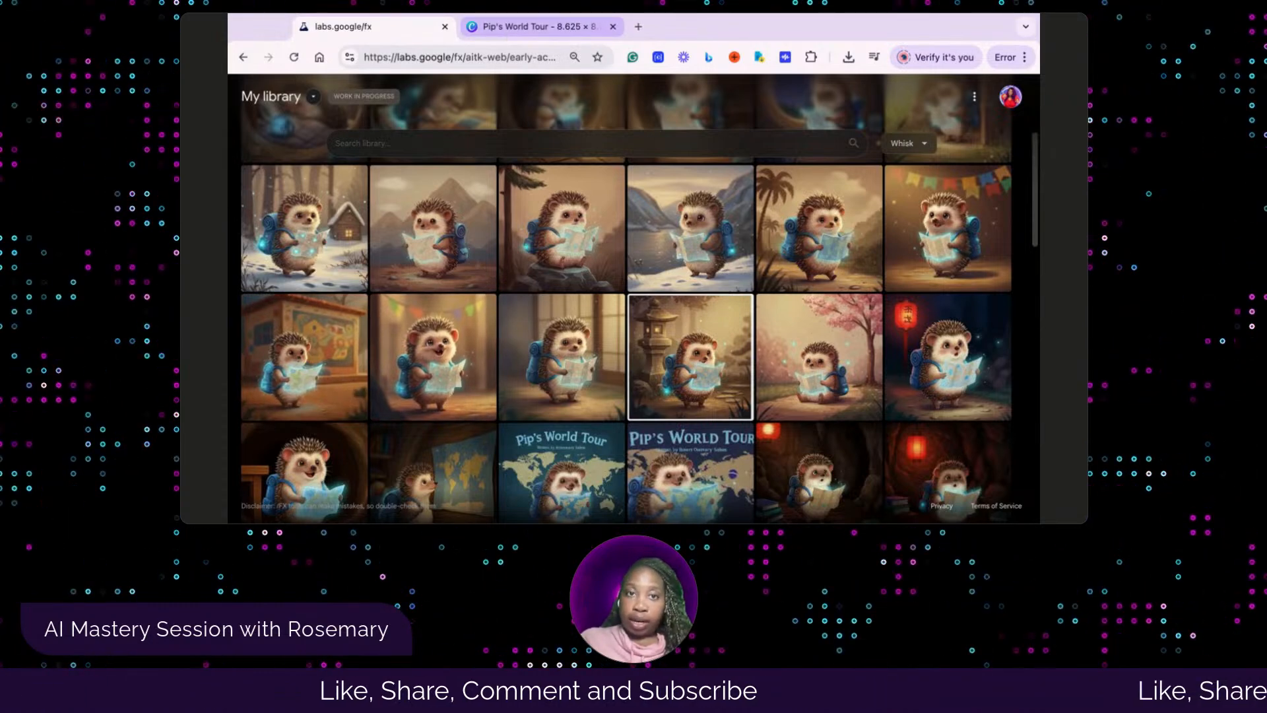
left_click(535, 26)
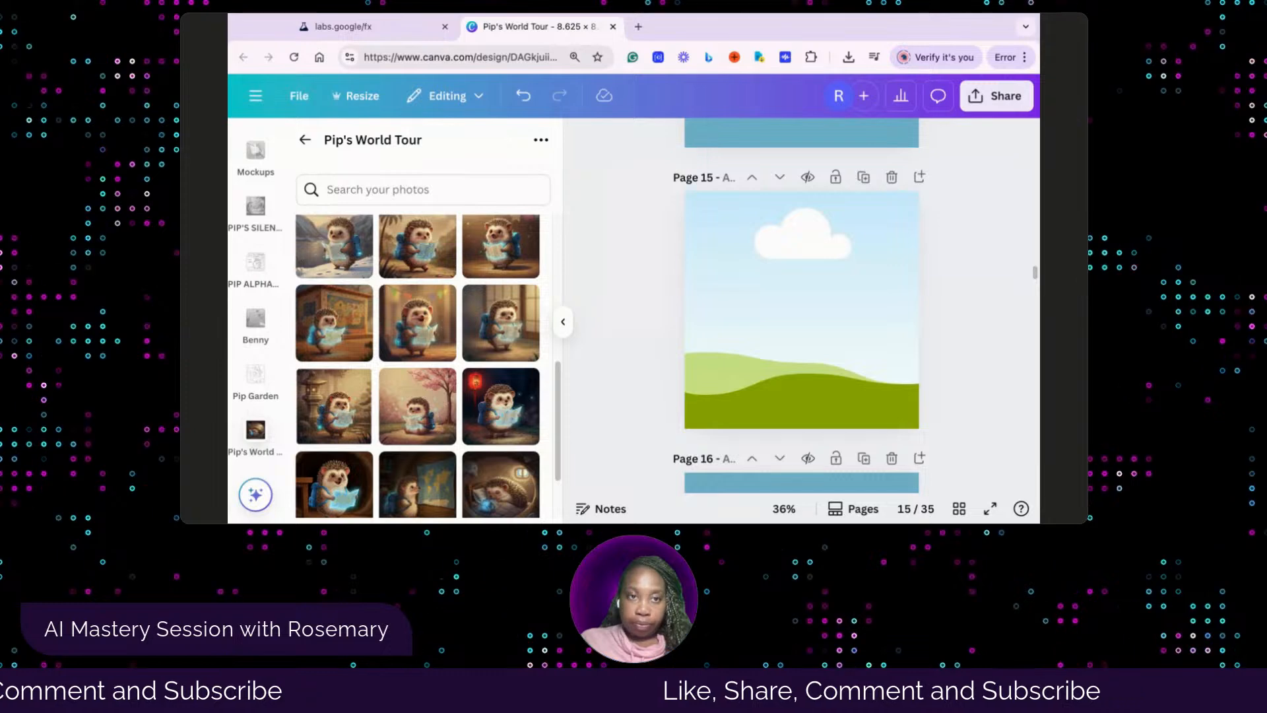
left_click(400, 35)
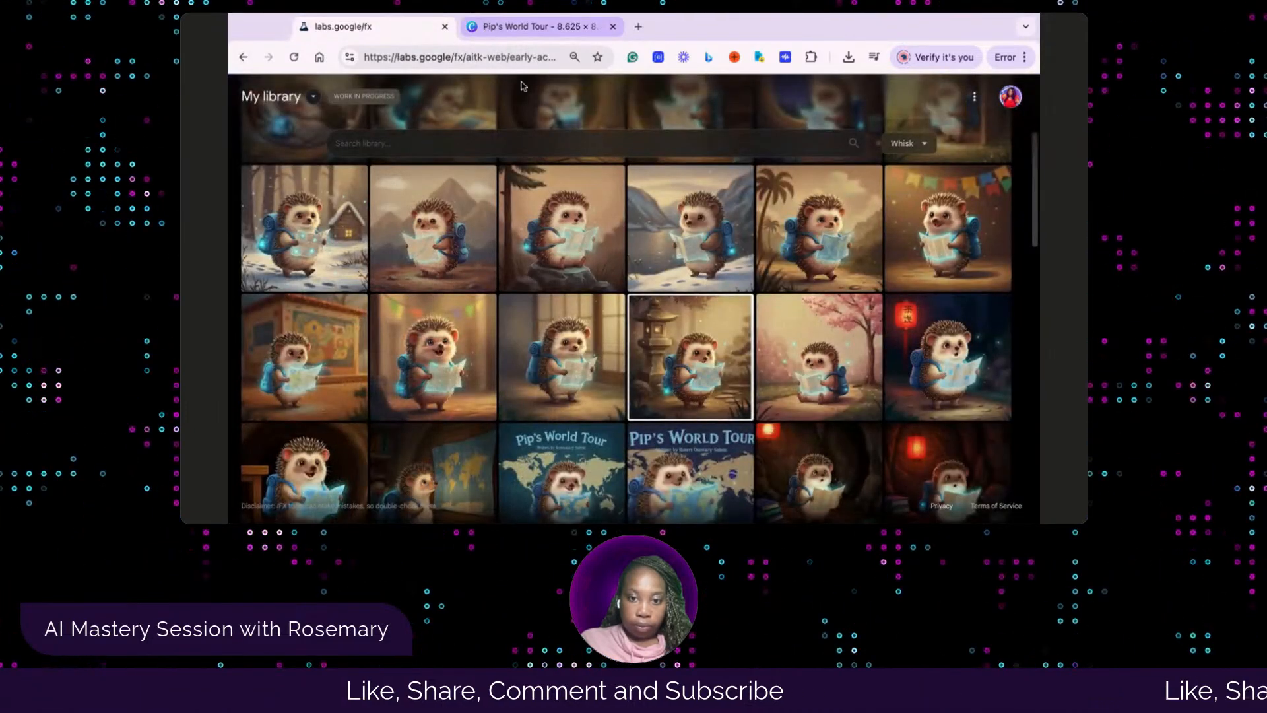
left_click(508, 27)
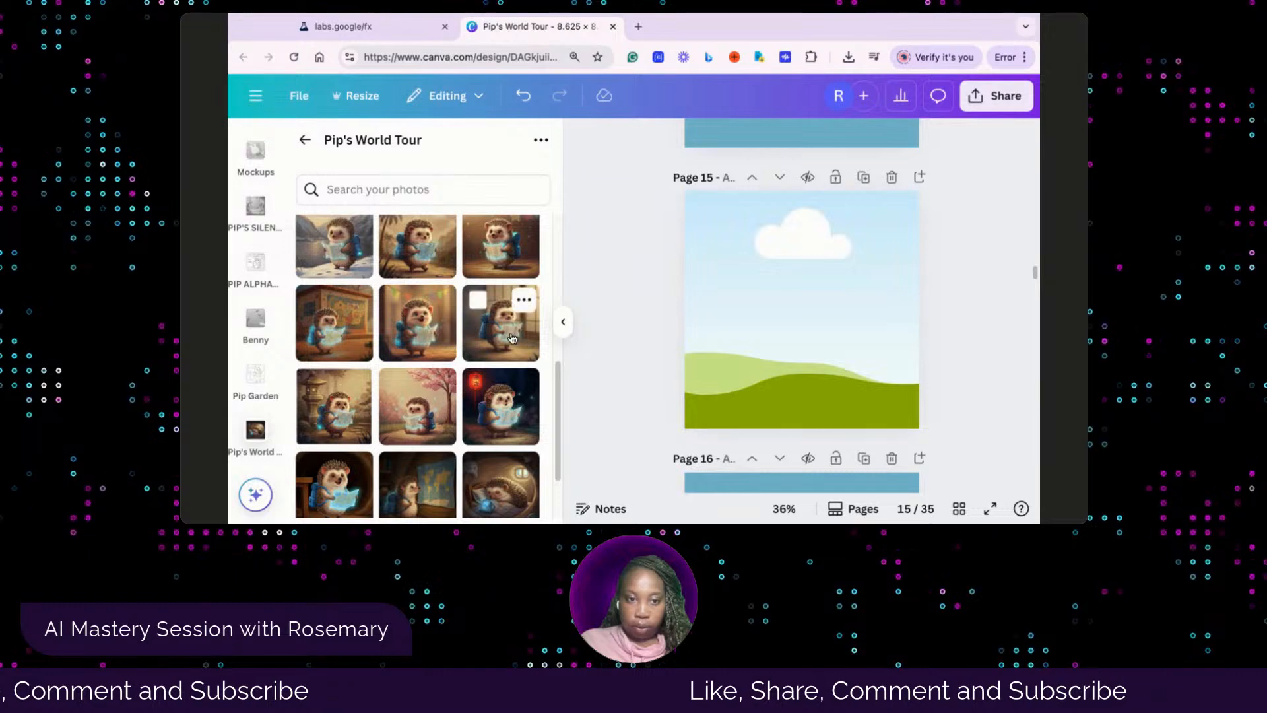
left_click(809, 328)
left_click_drag(809, 329, 797, 320)
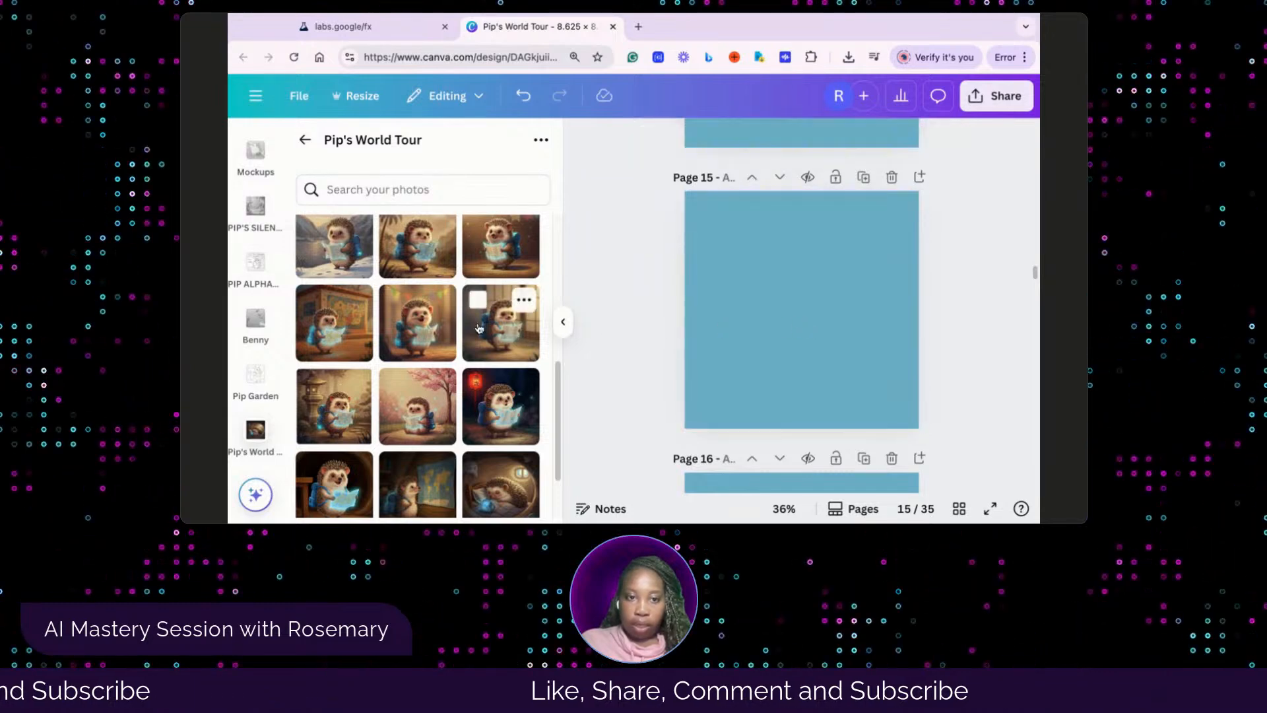
scroll(424, 317, "up", 1)
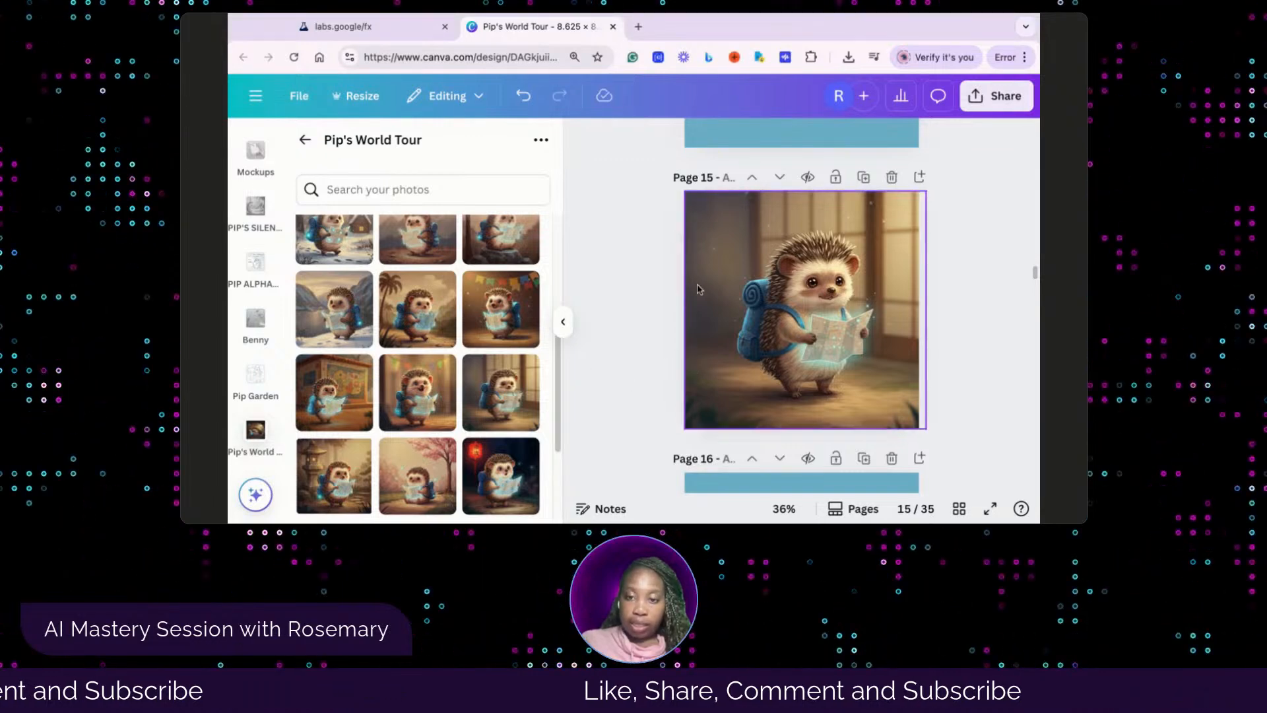
Replace page 16's placeholder paragraph with the story text beginning "Pip waves bye-bye to Japan" and center the text box on the page
scroll(748, 389, "down", 3)
left_click(747, 380)
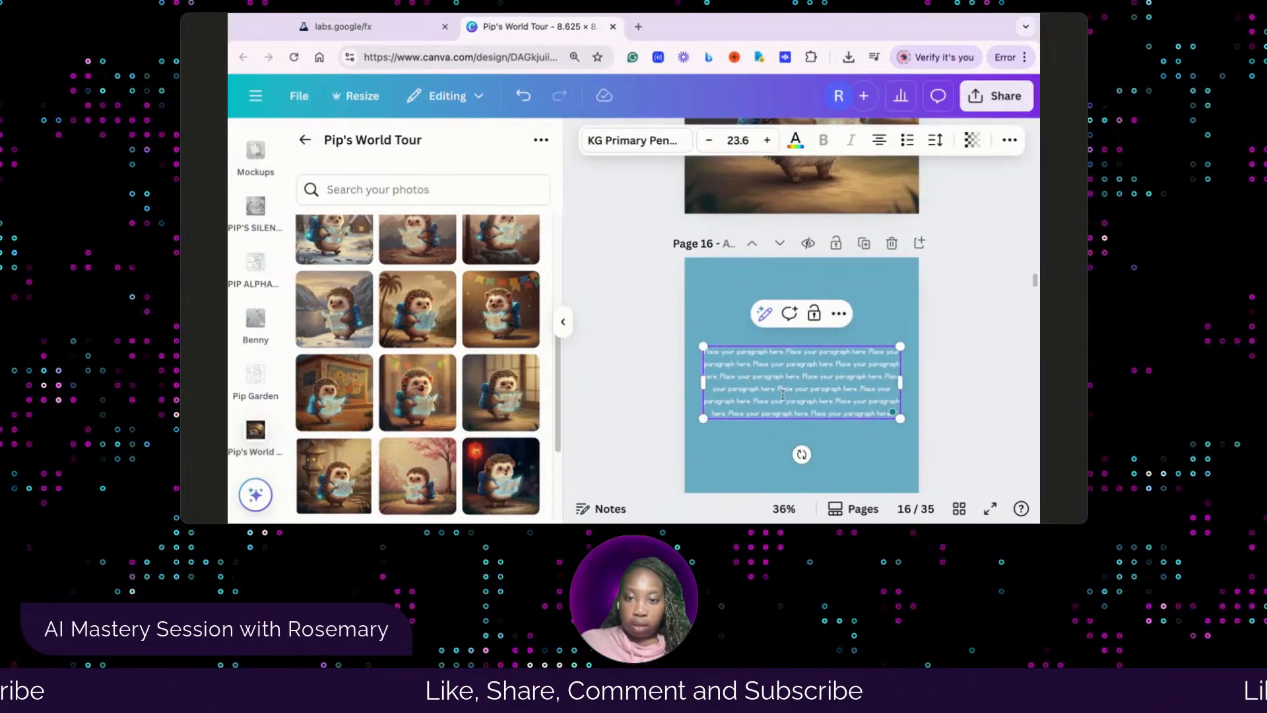
triple_click(704, 355)
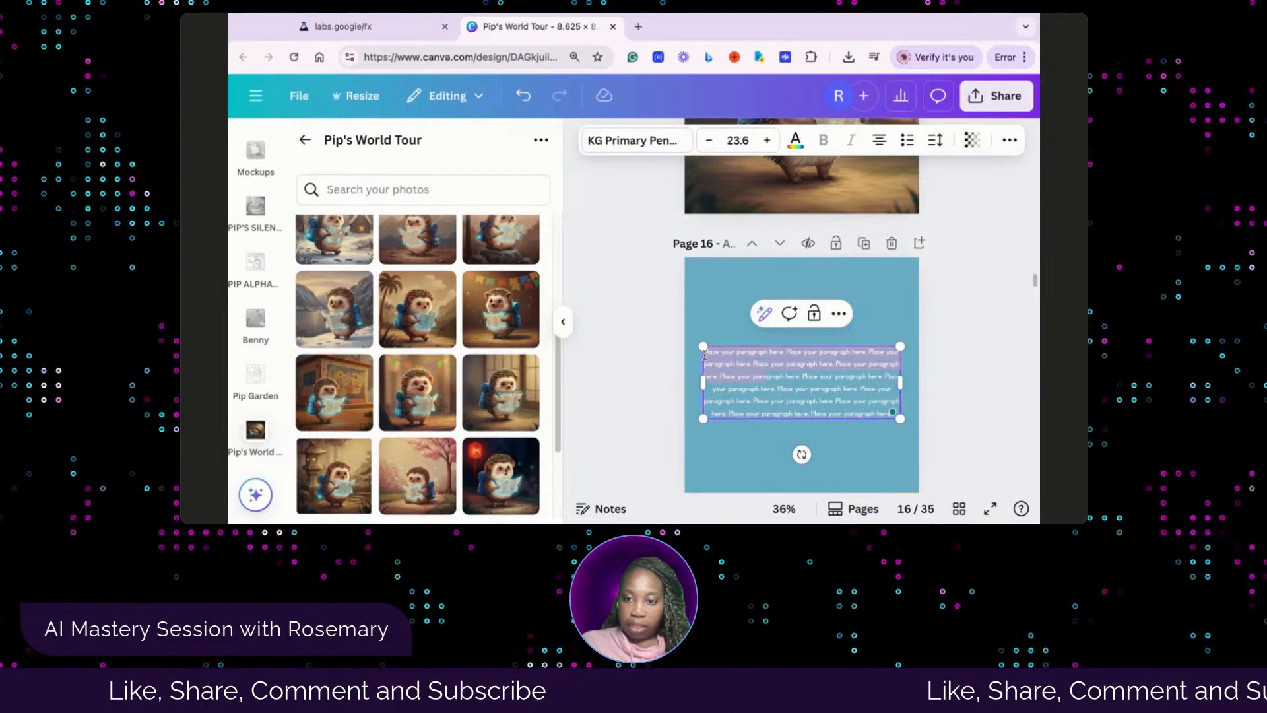
left_click_drag(705, 352, 896, 420)
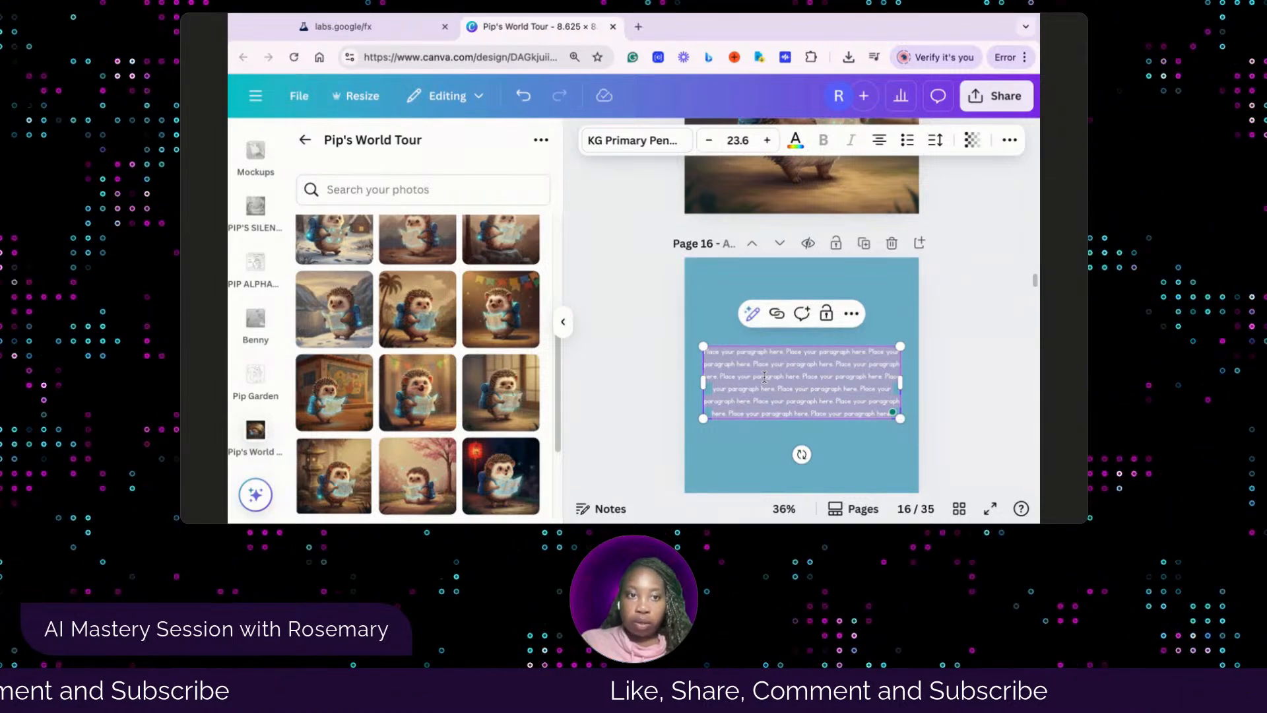
type("o waves bye-bye to Japan. Flapping his paws happily. He learned about quiet spots and feels so good, so he uses his shiny map to go to Brazil next!")
left_click(864, 436)
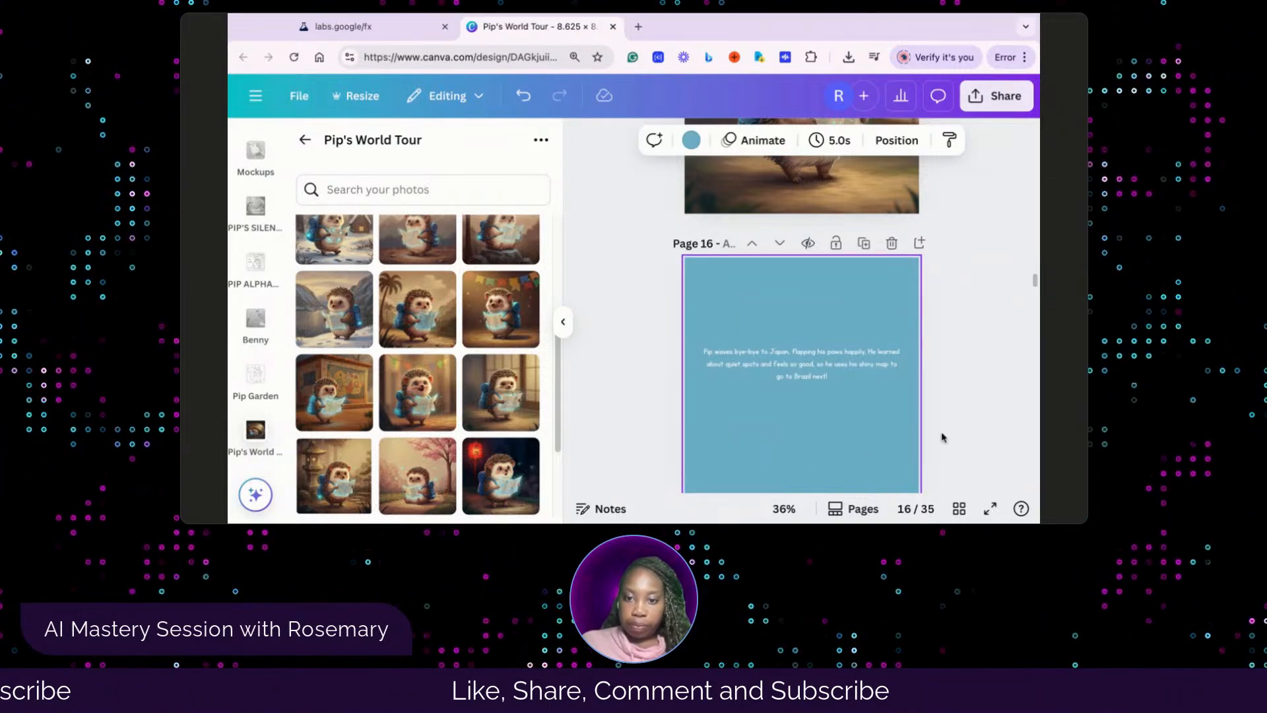
left_click_drag(778, 356, 779, 362)
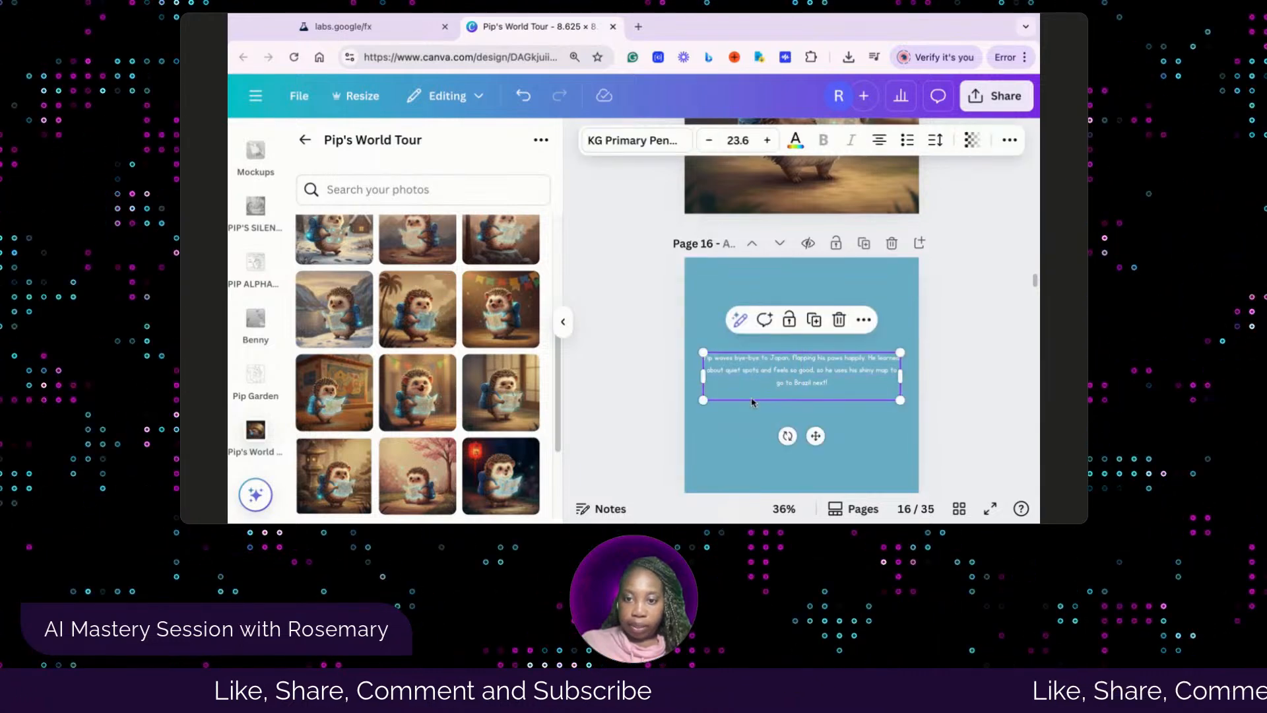
left_click(648, 429)
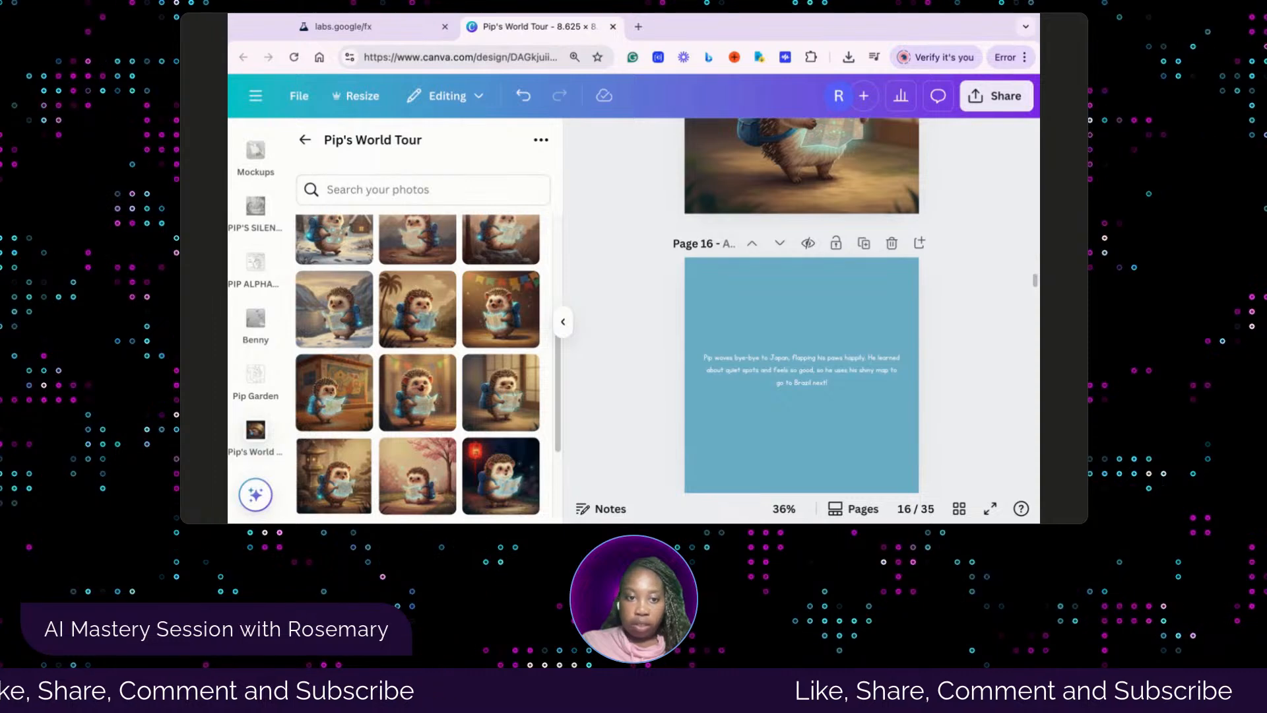
Check the next picture in the Whisk library and fill page 17's empty frame with the open-mouthed hedgehog under the colorful bunting
scroll(858, 314, "down", 4)
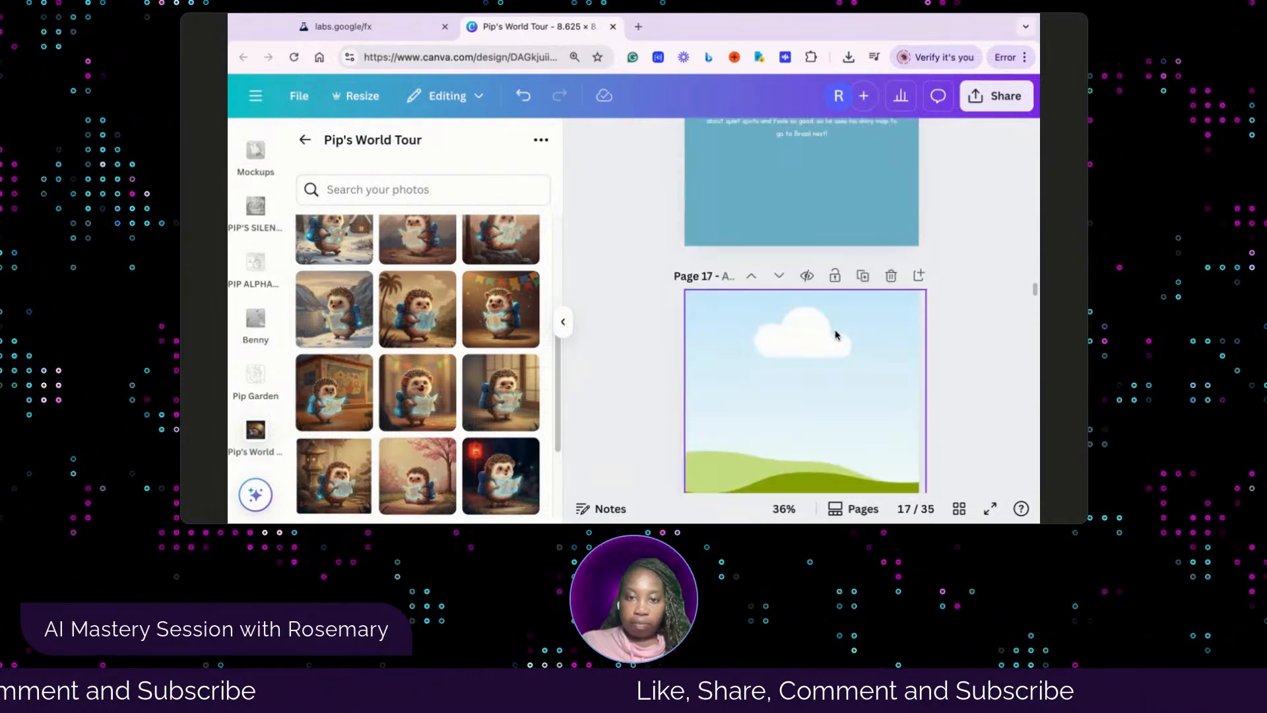
scroll(838, 326, "down", 1)
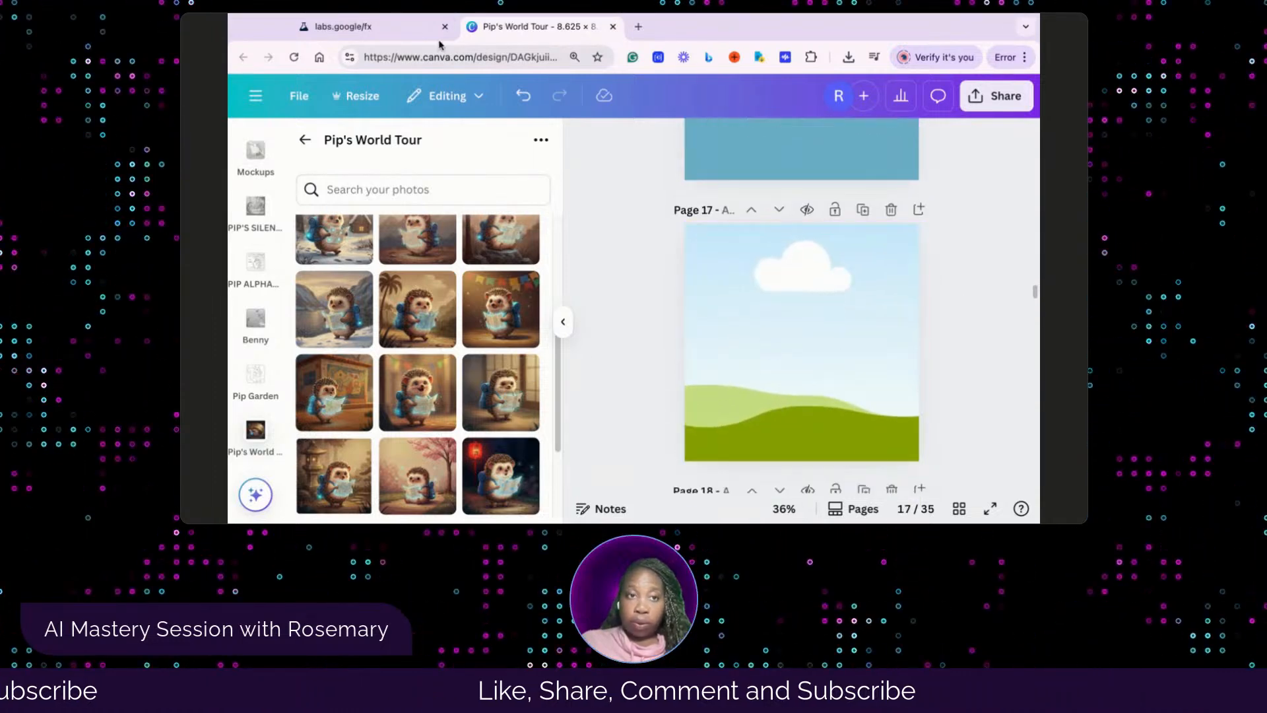
left_click(408, 28)
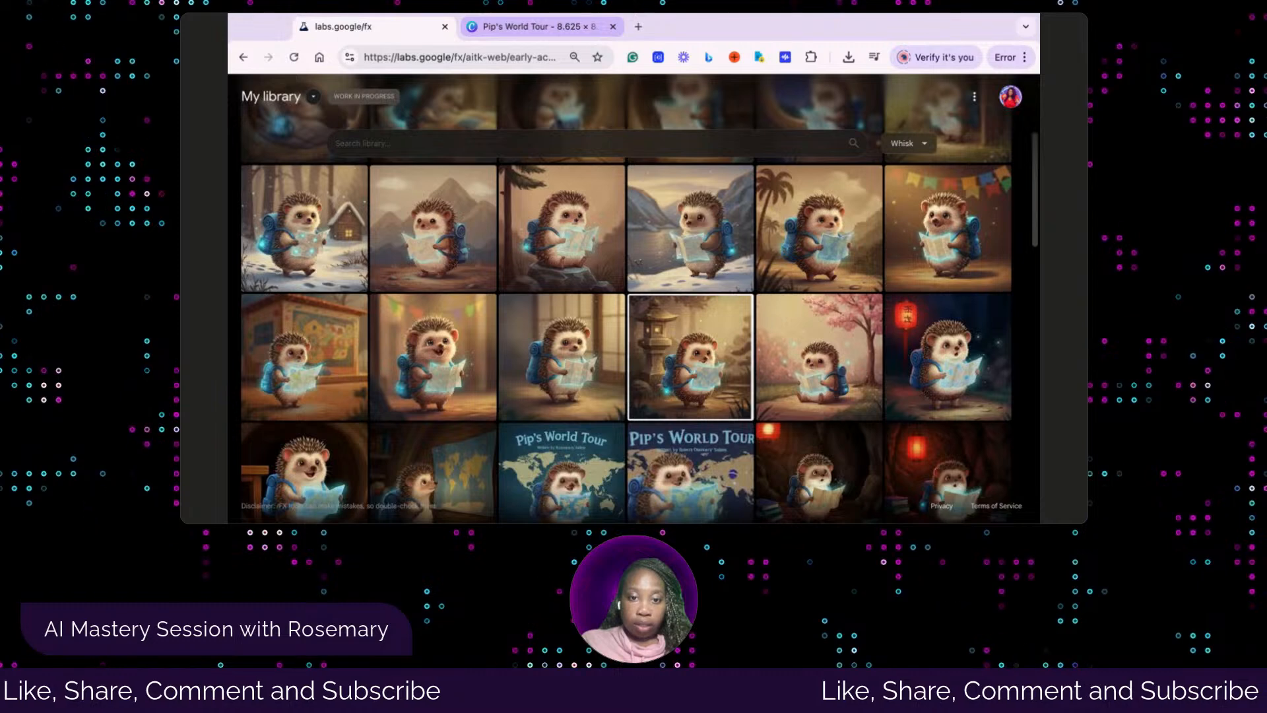
left_click(535, 27)
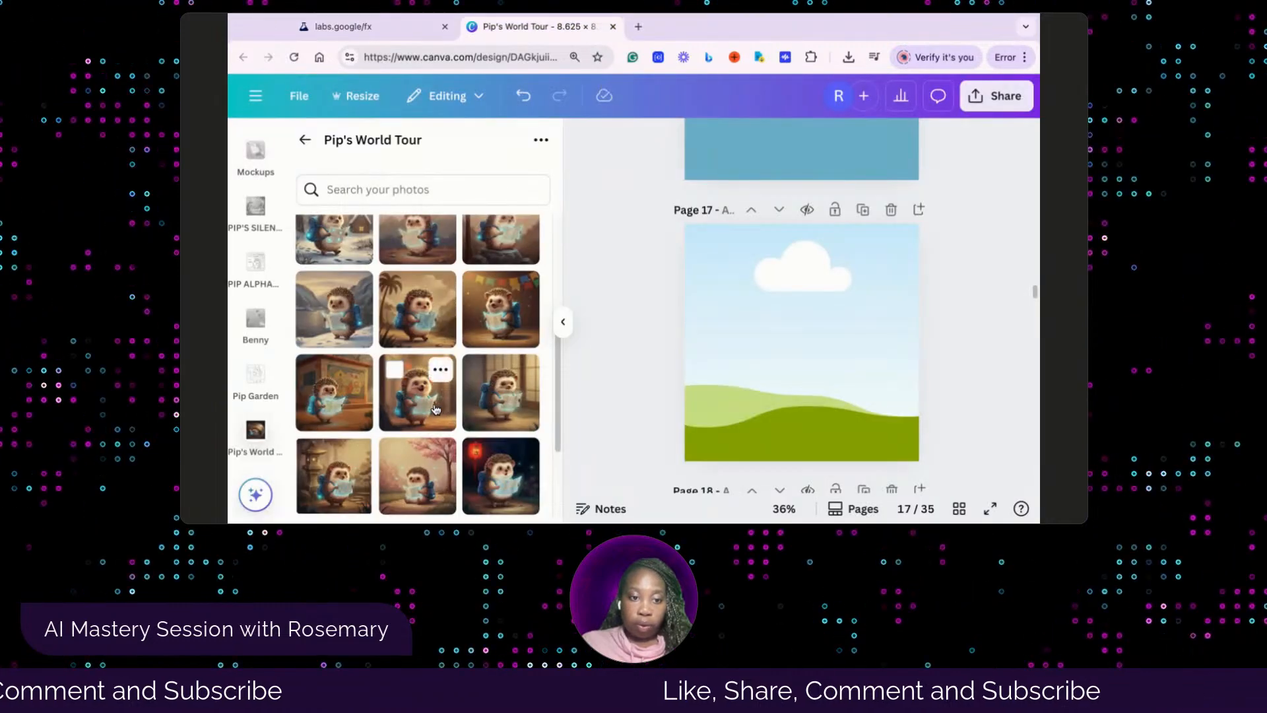
left_click_drag(435, 409, 754, 387)
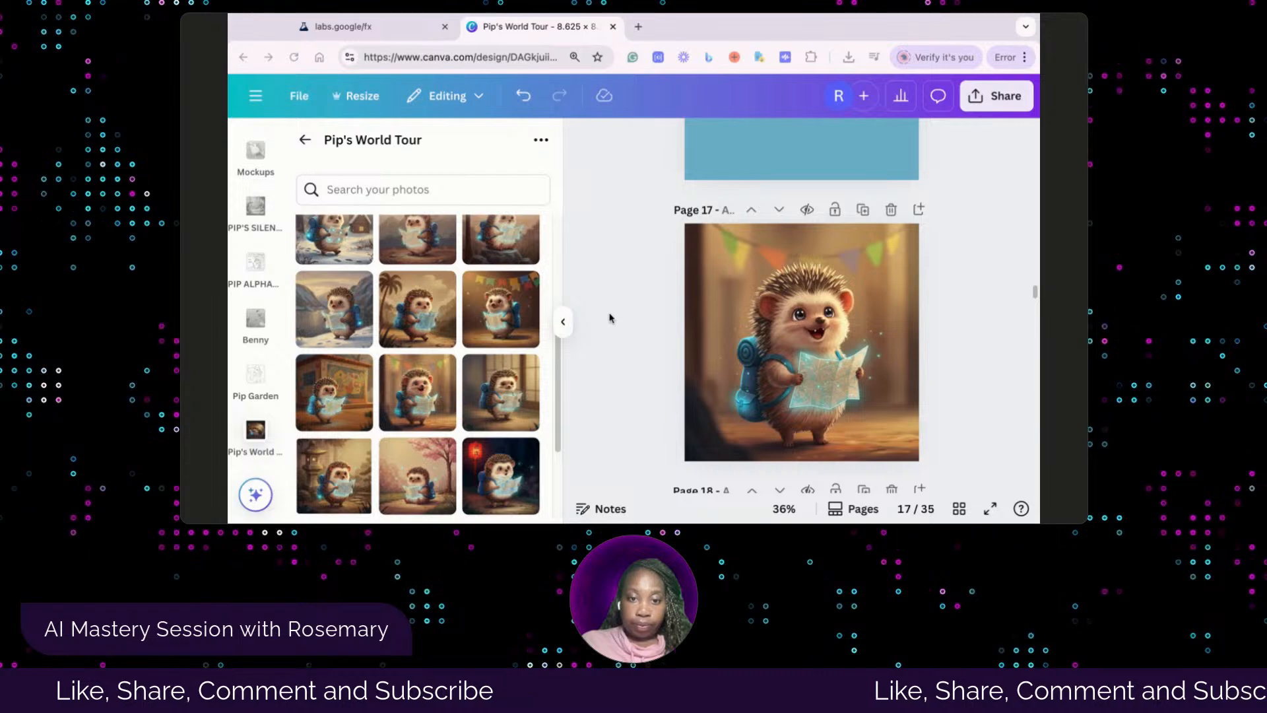
Replace page 18's placeholder paragraph with the story text beginning "Pip holds his shiny map, and poof!" and center the text box on the page
scroll(758, 379, "down", 5)
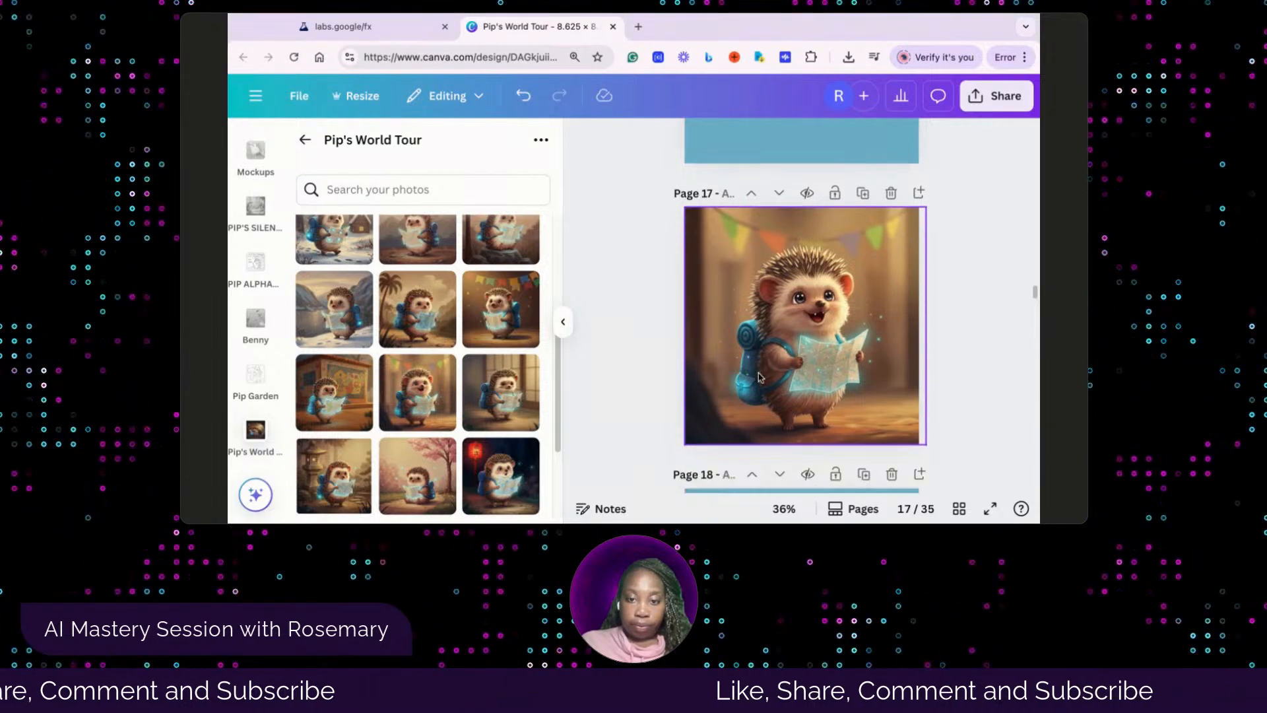
left_click(757, 333)
left_click(757, 333)
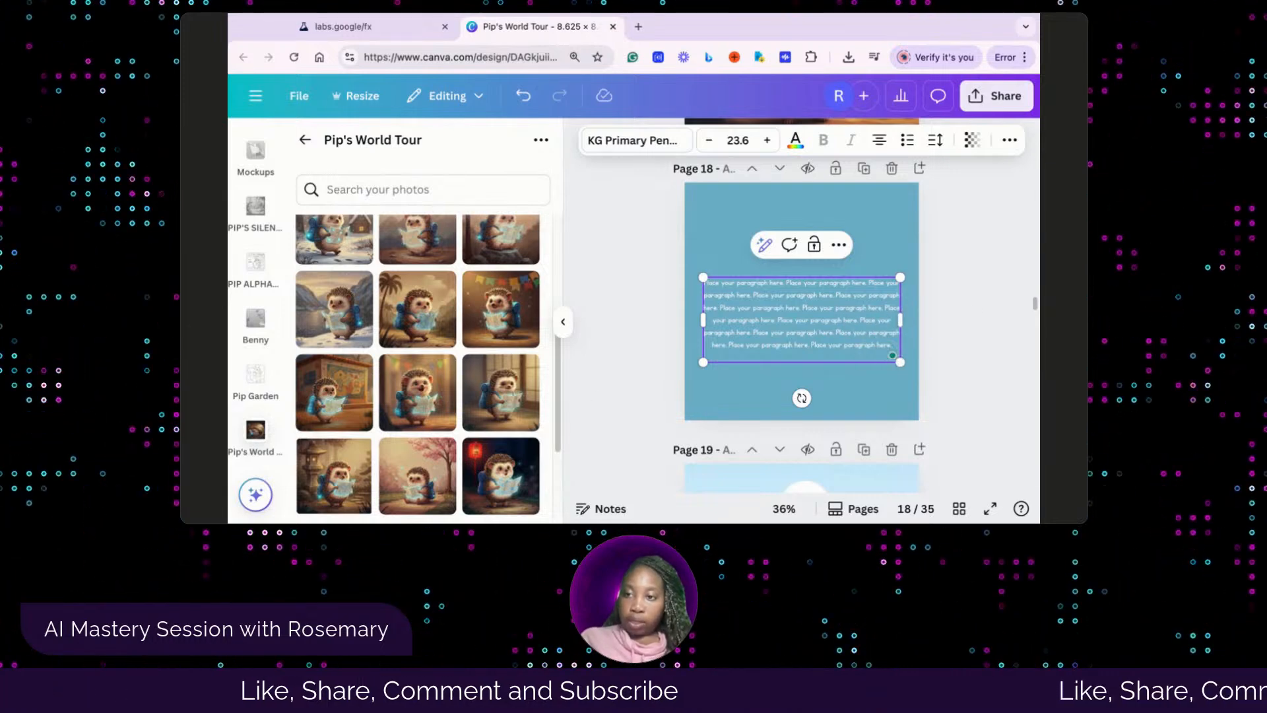
key("Escape")
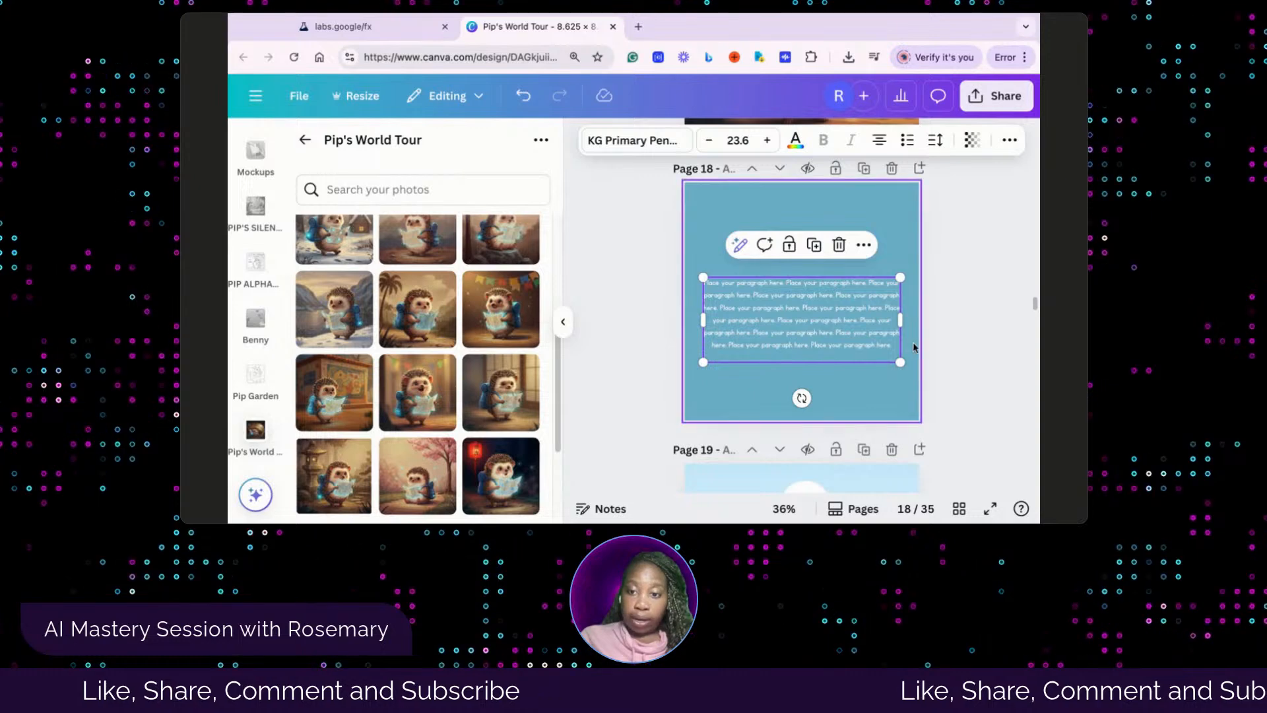
scroll(835, 326, "up", 3)
scroll(835, 326, "up", 5)
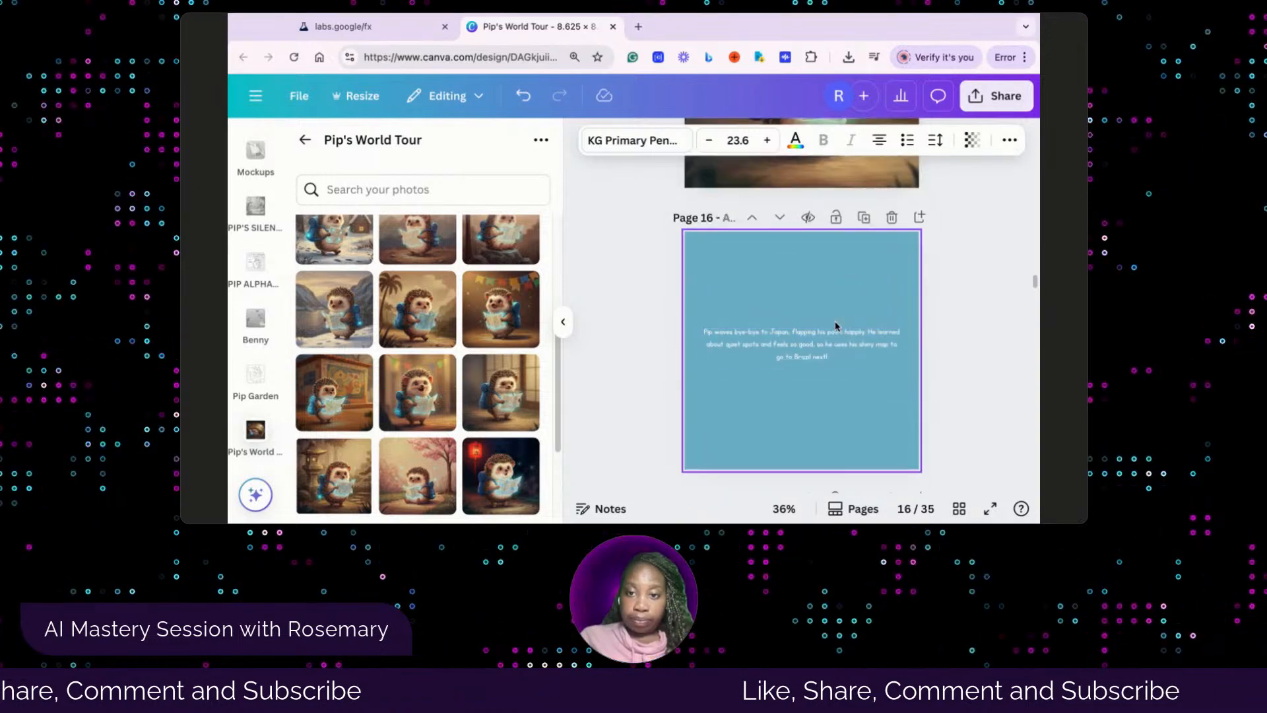
scroll(835, 326, "down", 4)
scroll(836, 326, "down", 3)
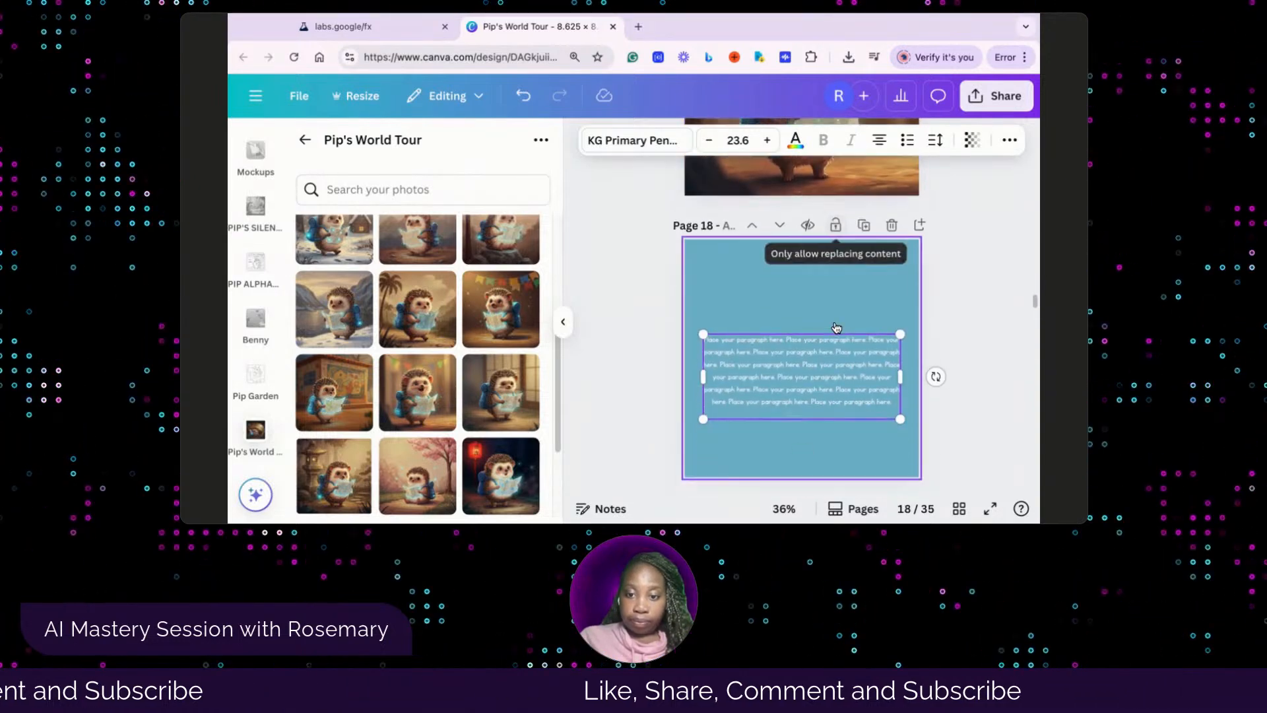
left_click(896, 409)
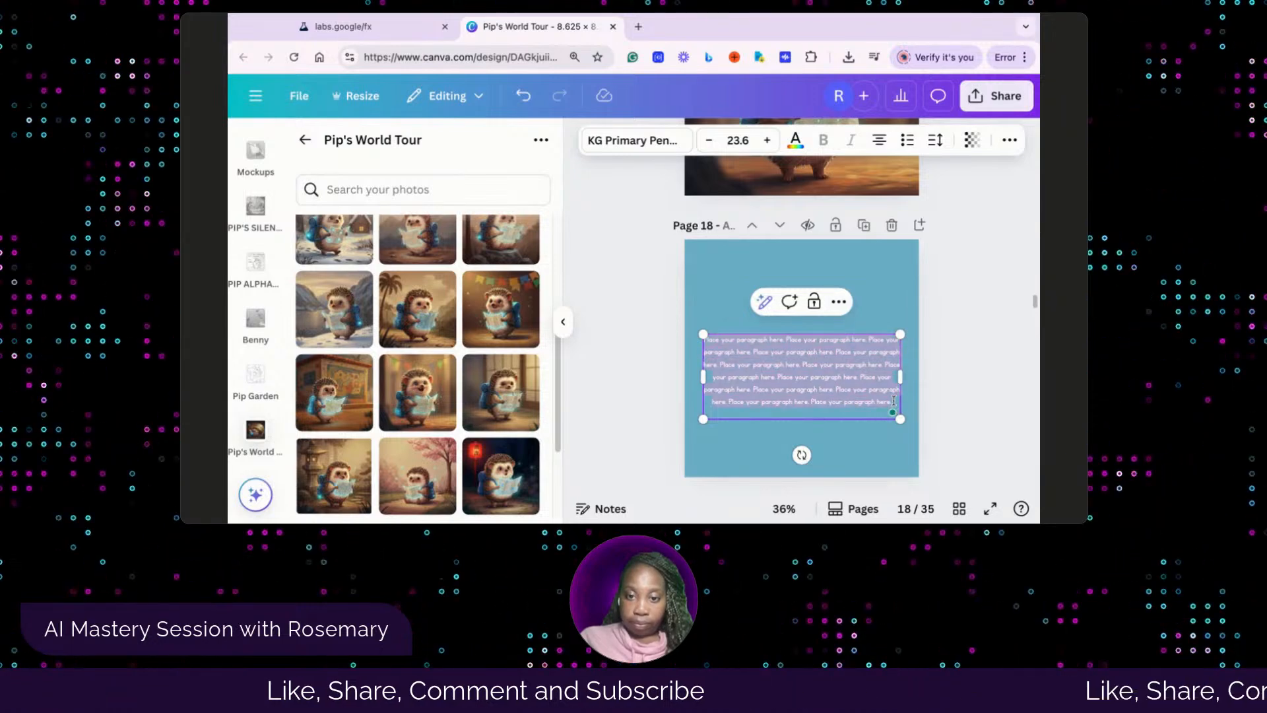
left_click_drag(893, 400, 703, 346)
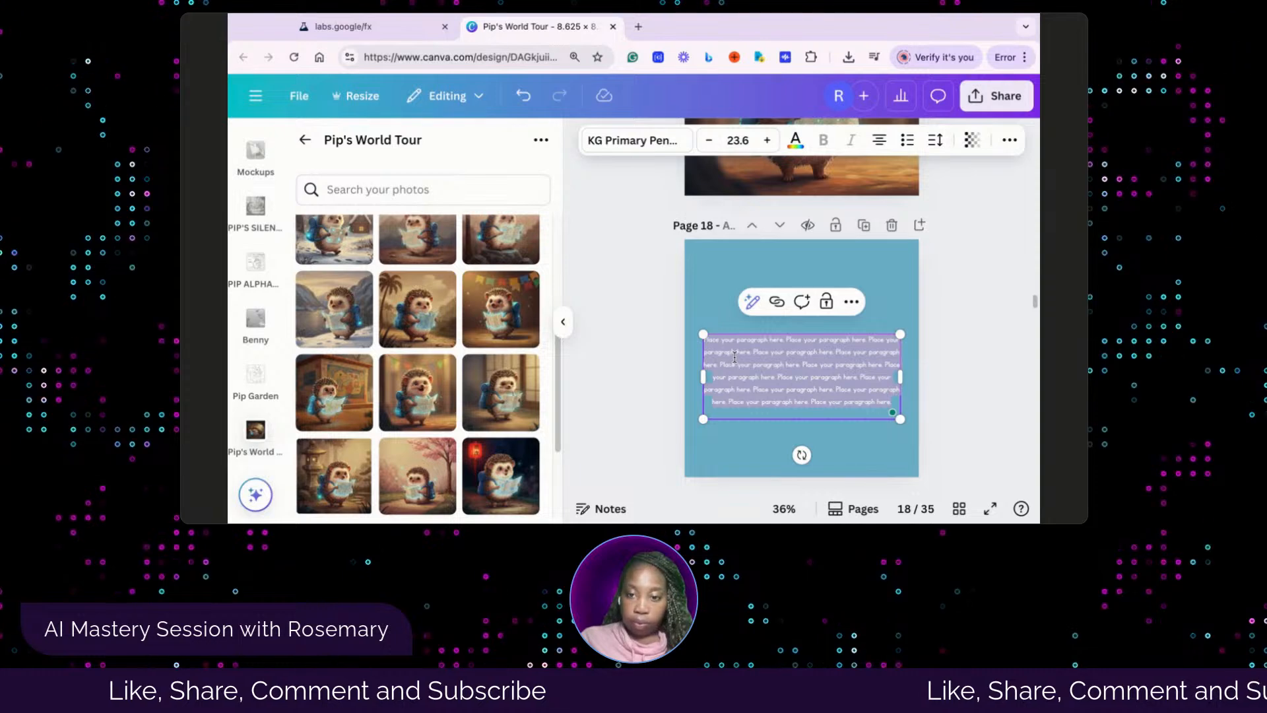
type("Pip holds his shiny map, and poof! He's in Brazil! He spins around a little, giggling at the bright colors, and wants to find out new things that make learning fun for him.")
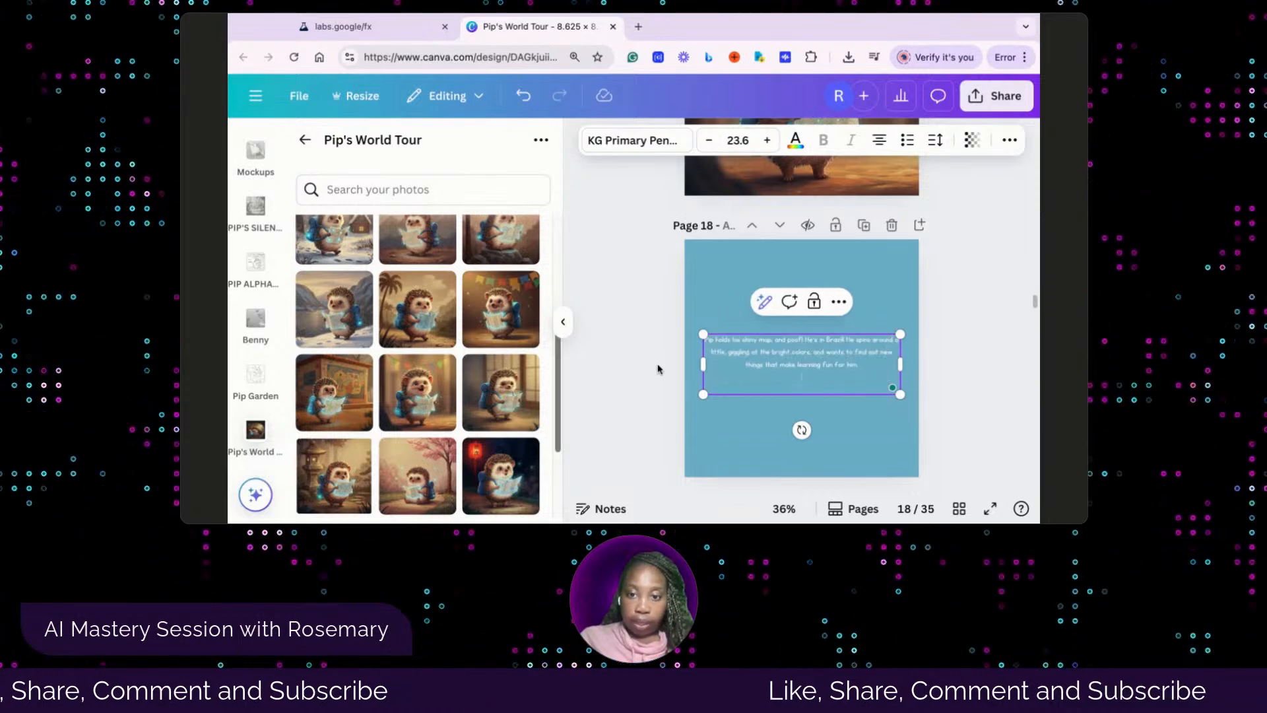
left_click(653, 376)
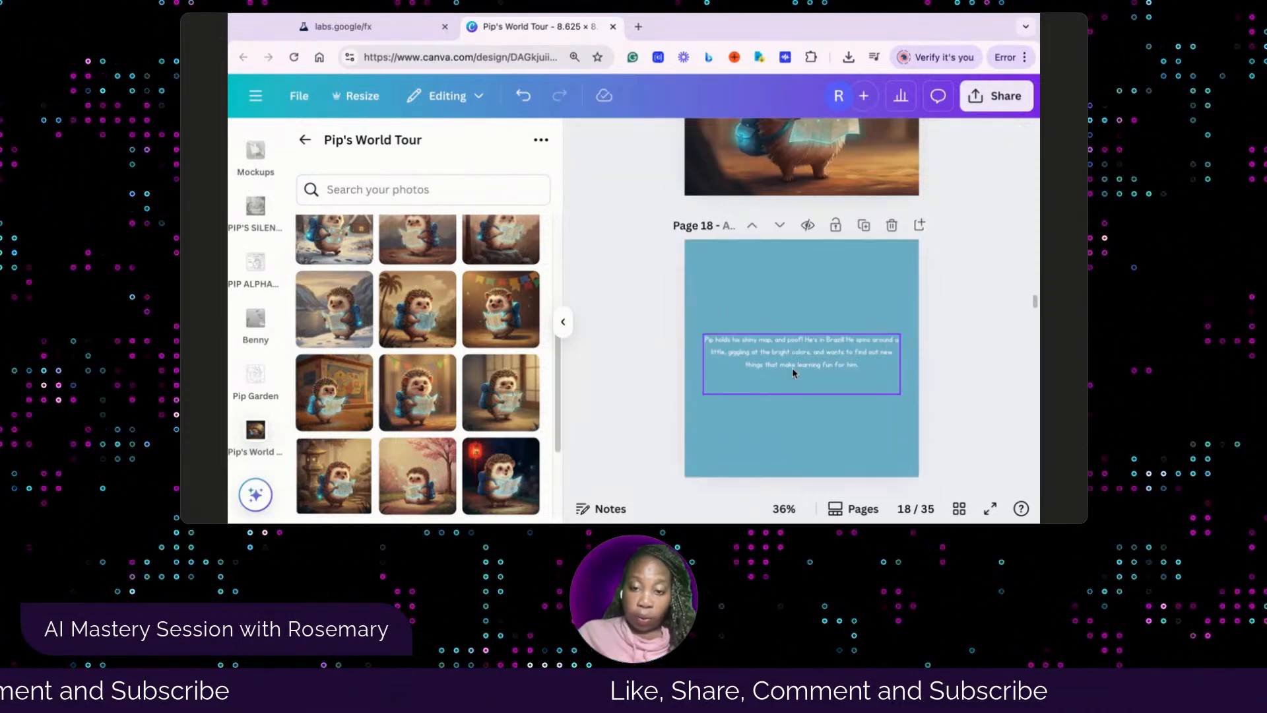
left_click_drag(798, 362, 799, 357)
left_click(644, 394)
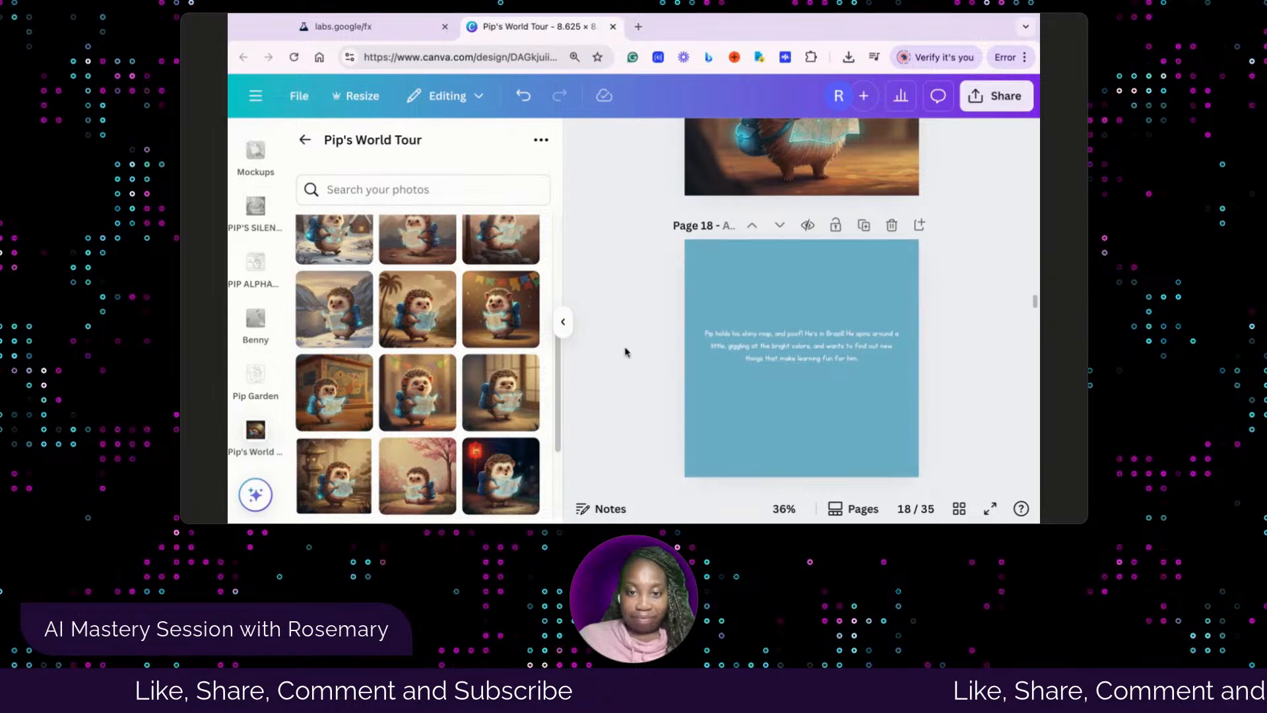
Check the next picture in the Whisk library and fill page 19's empty frame with the hedgehog in front of the painted mural
scroll(627, 356, "down", 10)
scroll(626, 356, "up", 2)
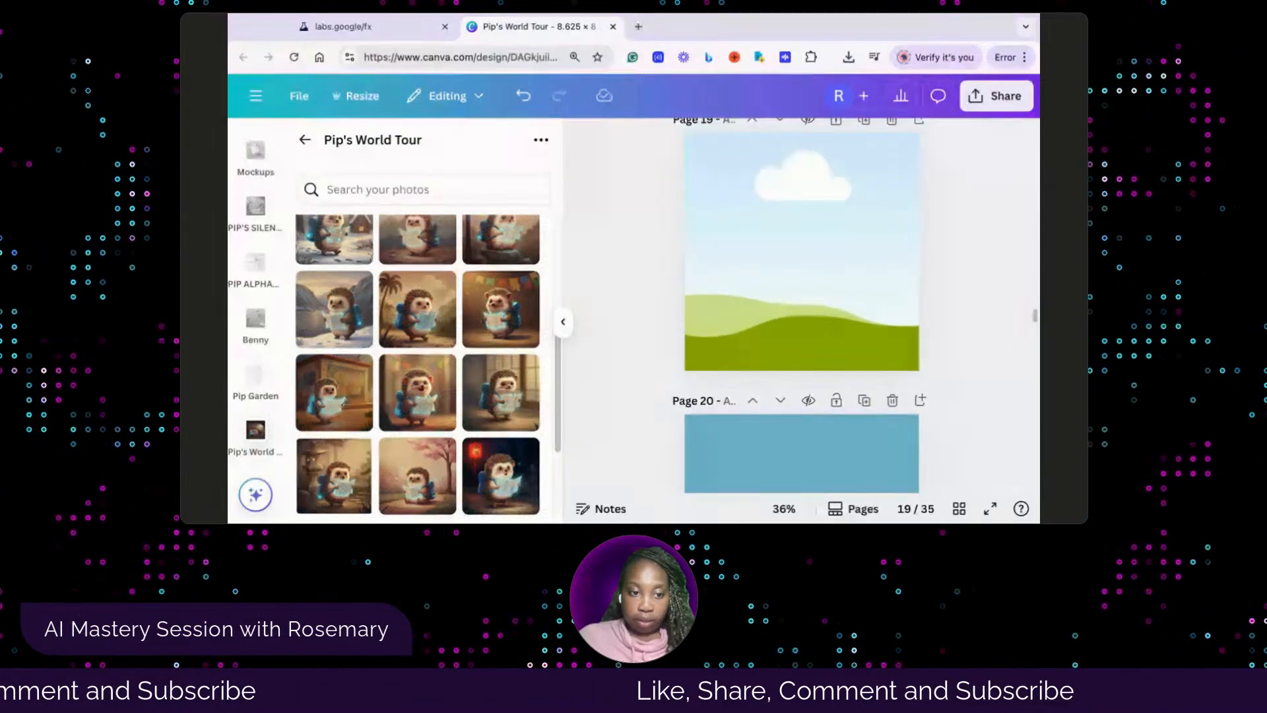
left_click(392, 26)
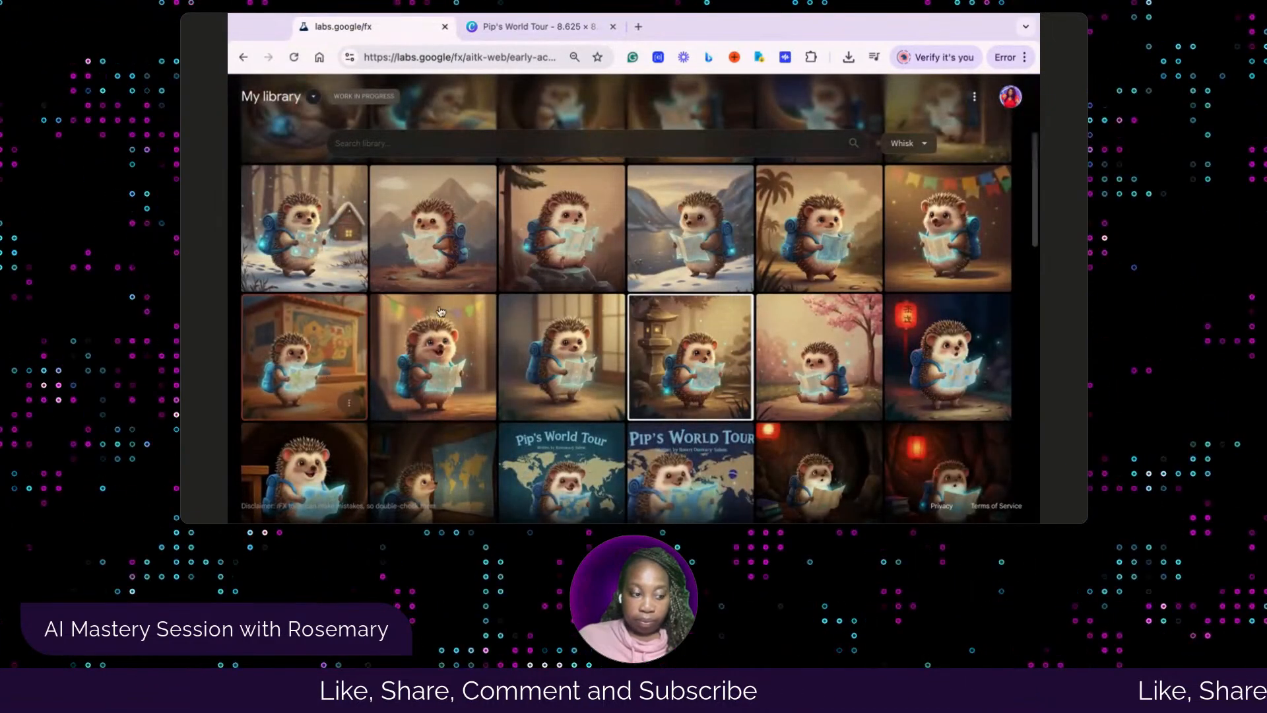
left_click(518, 28)
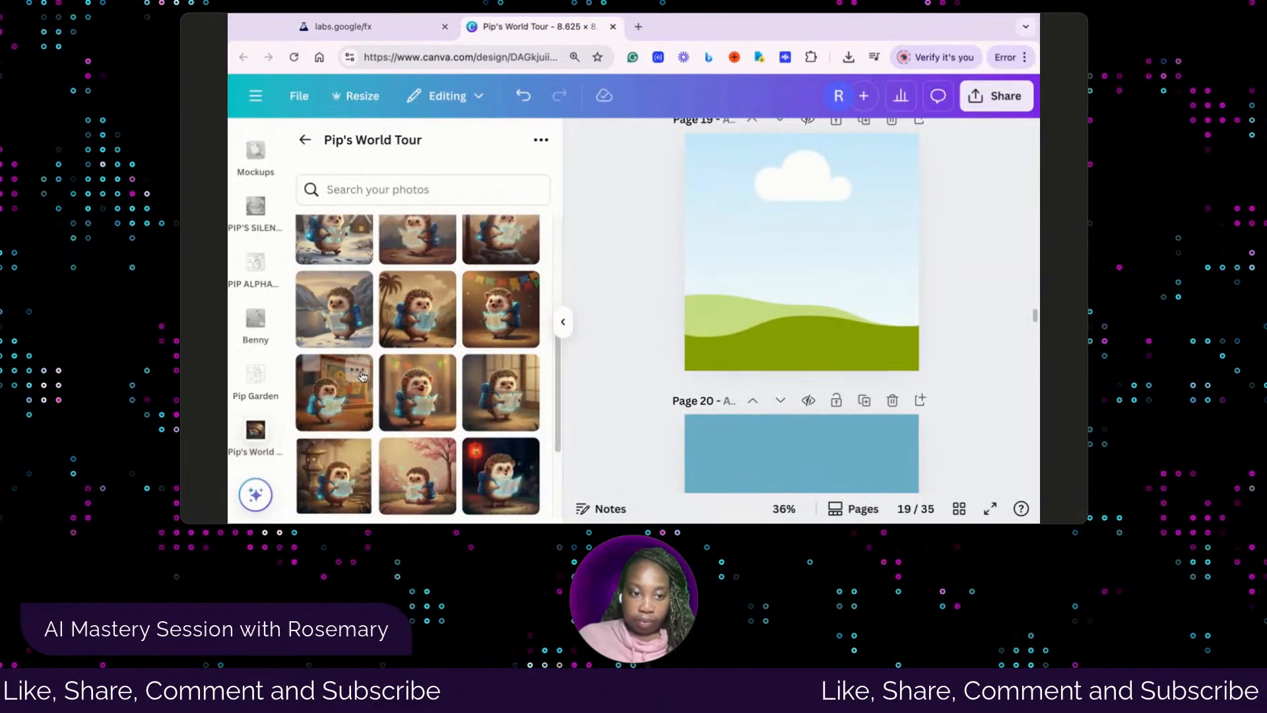
left_click(350, 399)
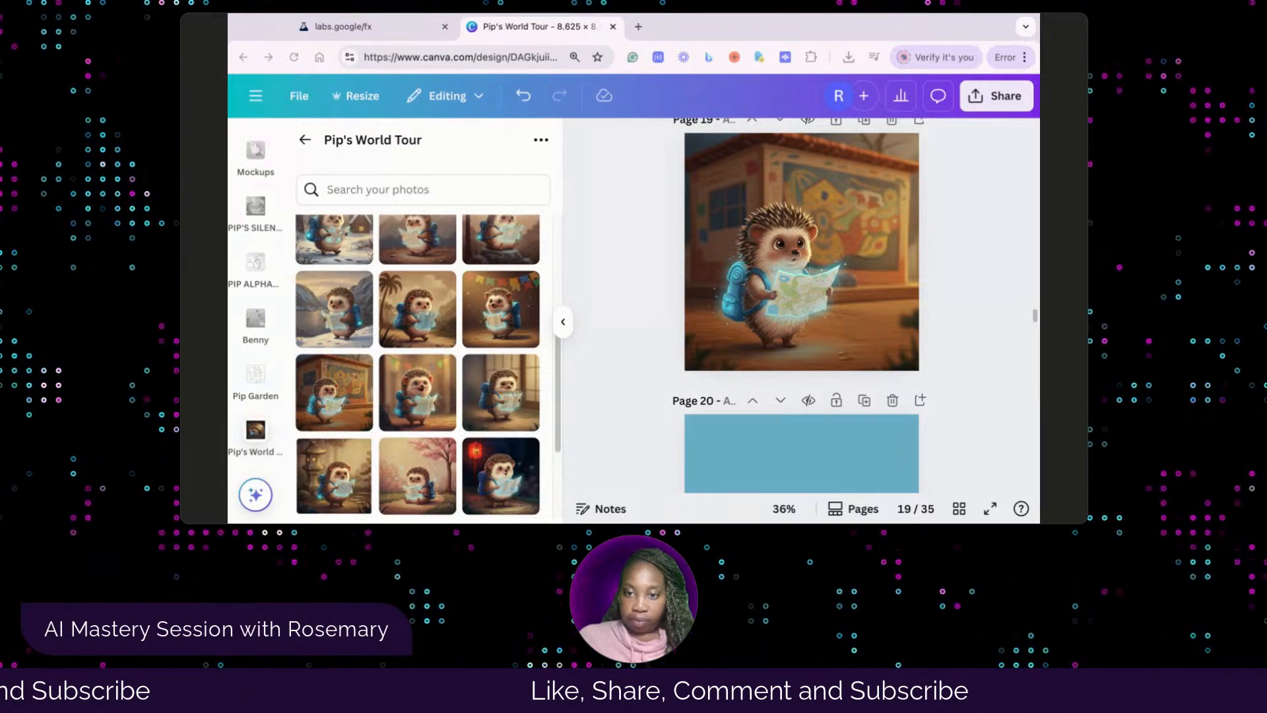
scroll(726, 402, "down", 4)
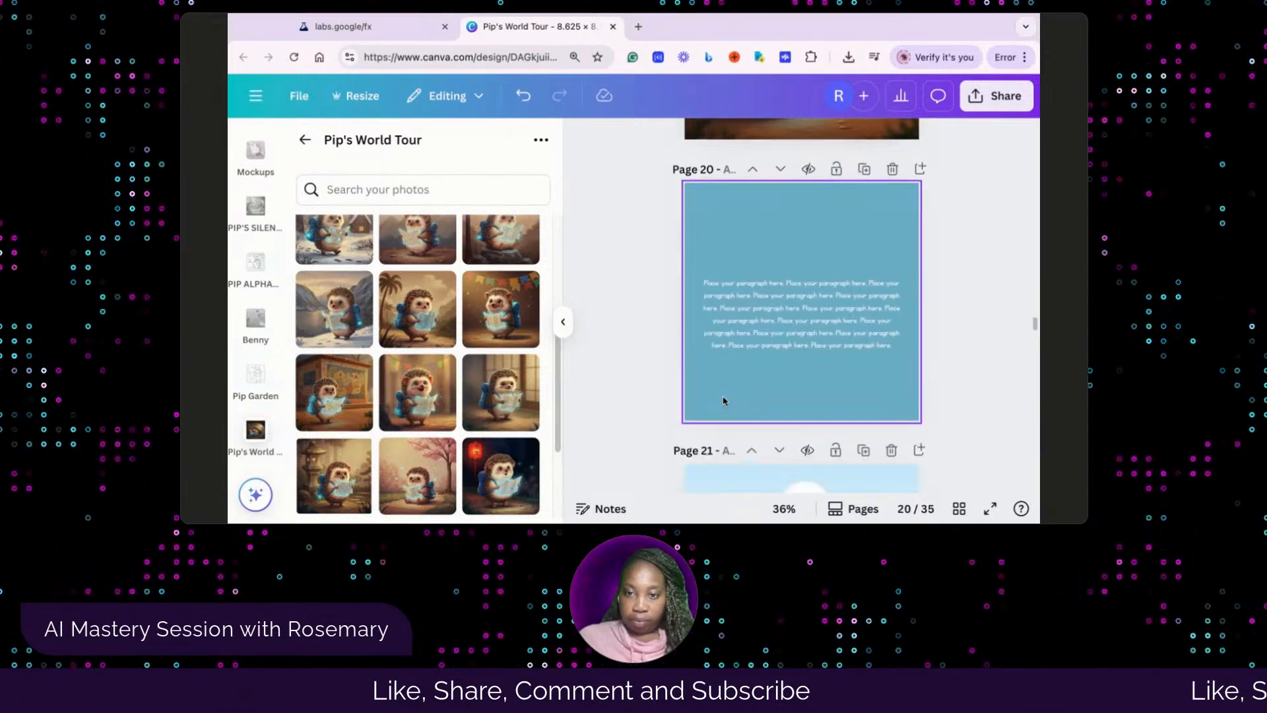
Replace page 20's placeholder paragraph with the story text beginning "Pip stands near a school in Brazil"
left_click(768, 344)
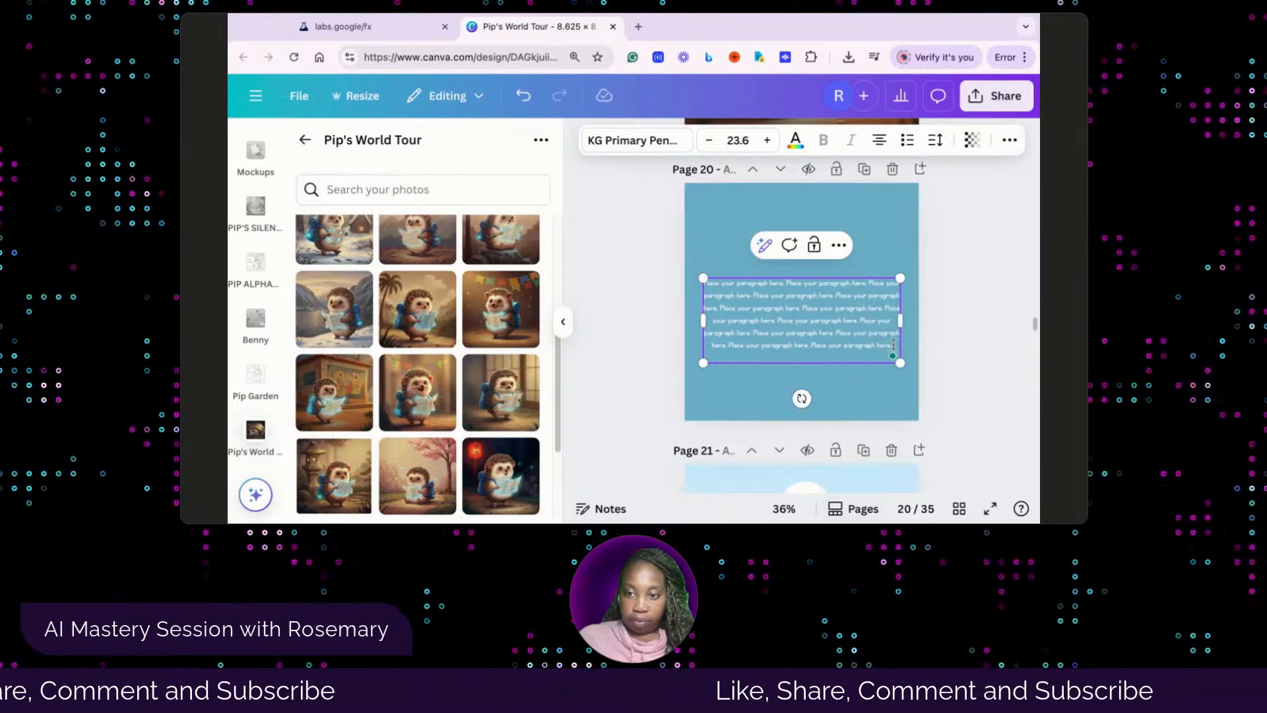
left_click_drag(893, 346, 703, 278)
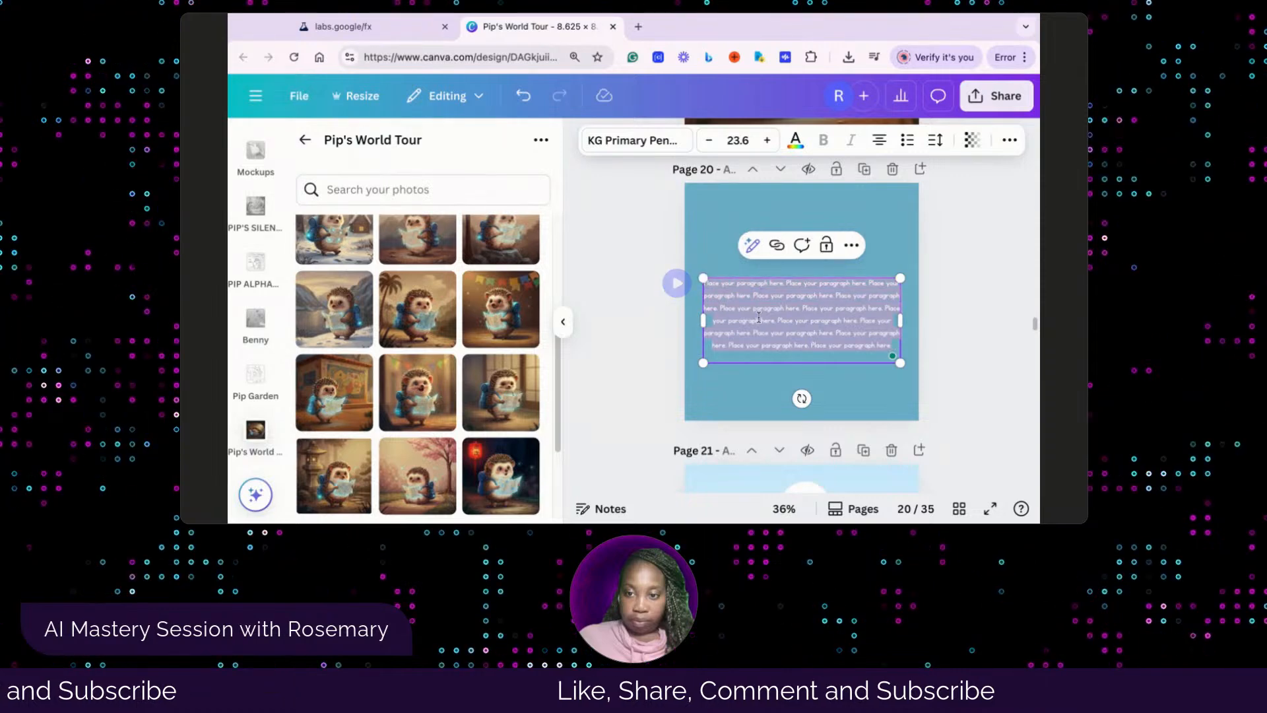
type("Pip stands near a school in Brazil, tapping his foot slowly. He finds out Brazil helps kids learn in fun ways, and he wonders if that would make learning easier for him too.")
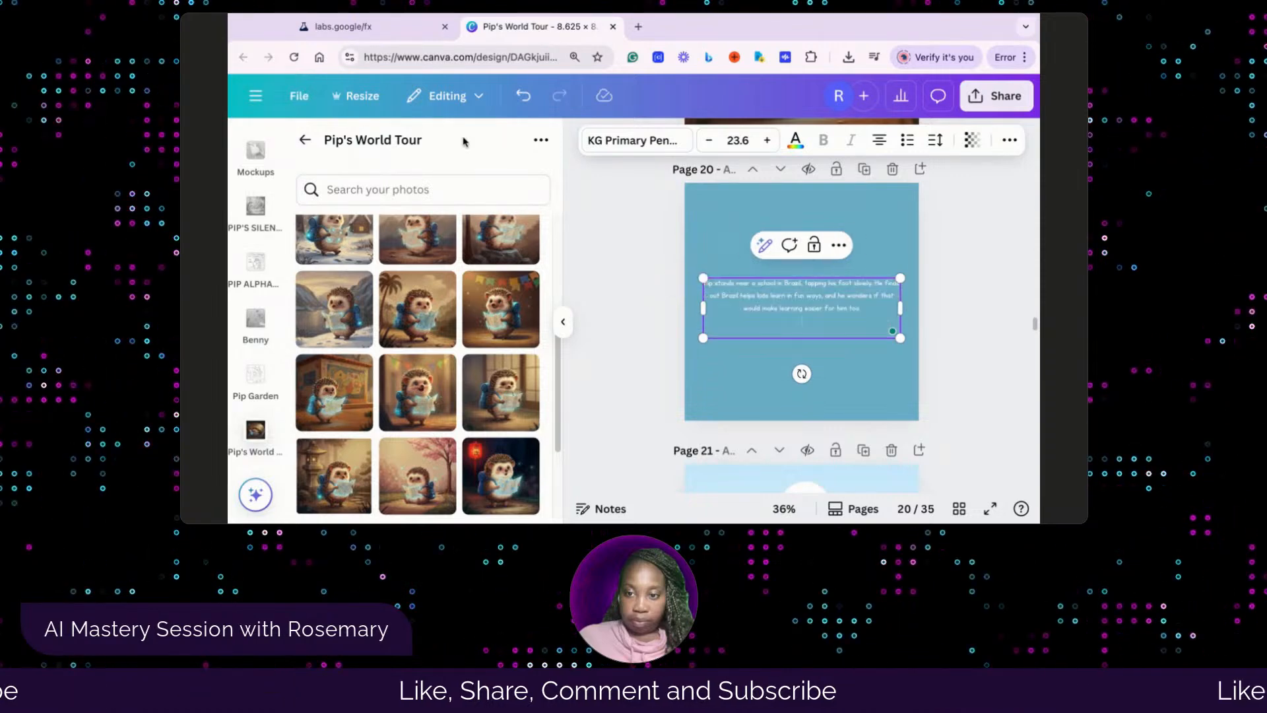
left_click(724, 381)
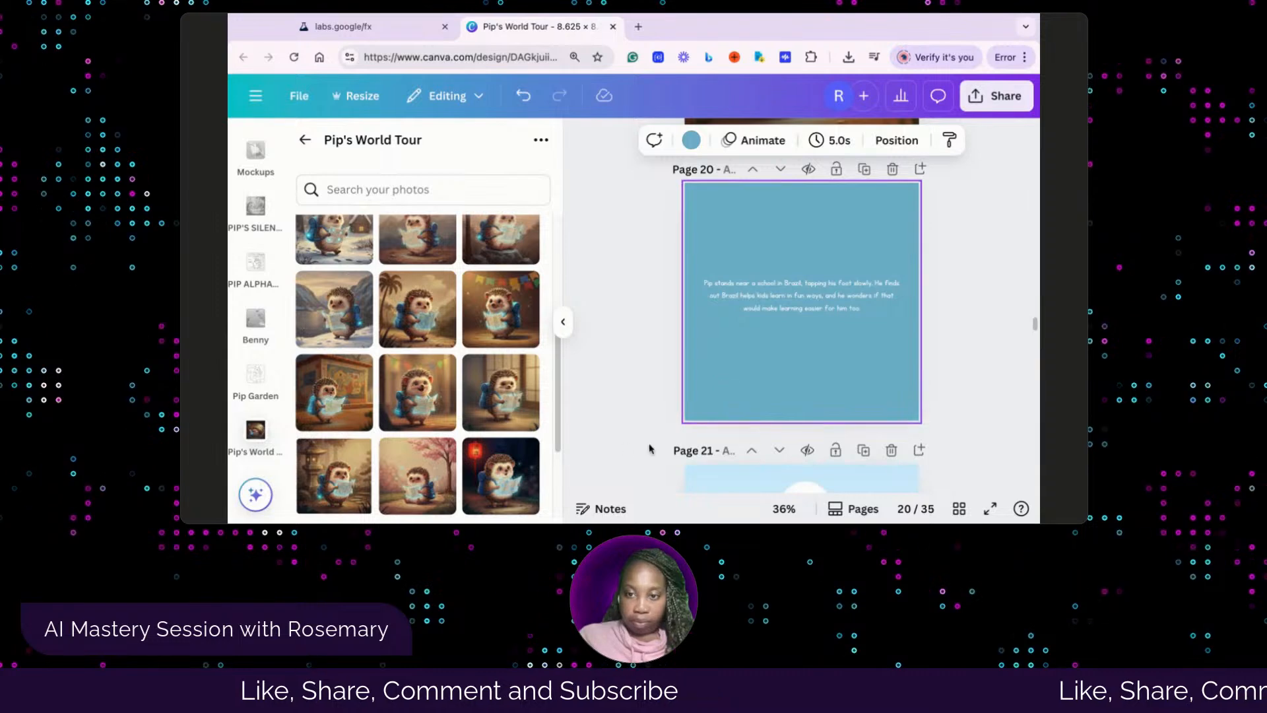
Check the next picture in the Whisk library and fill page 21's empty frame with the smiling hedgehog under the bunting against the dark brown background
scroll(752, 381, "down", 3)
scroll(755, 381, "down", 1)
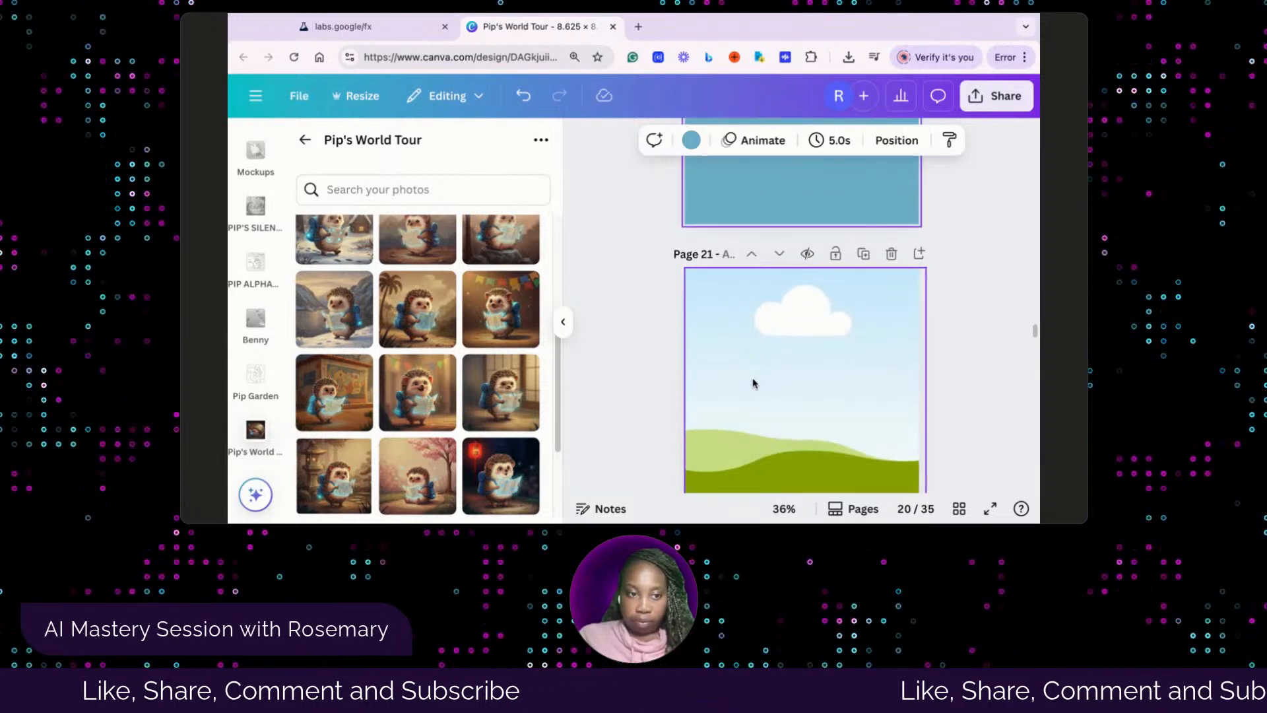
left_click(348, 27)
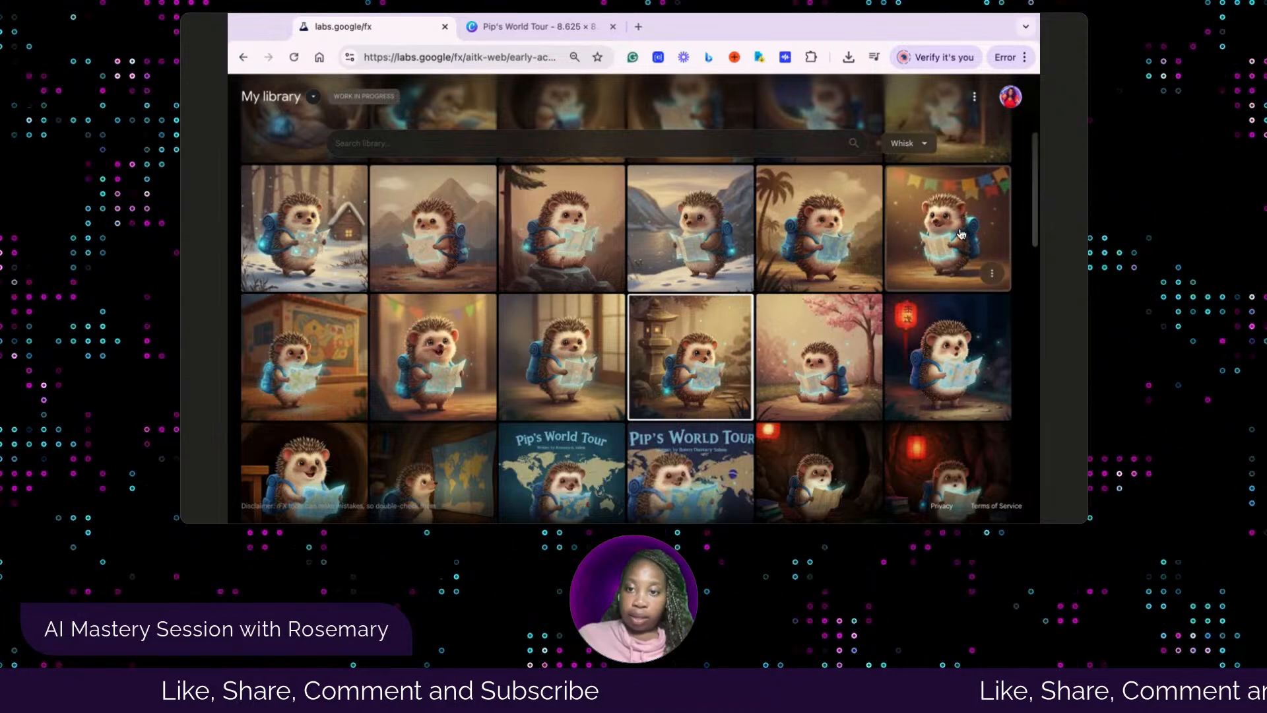
left_click(552, 29)
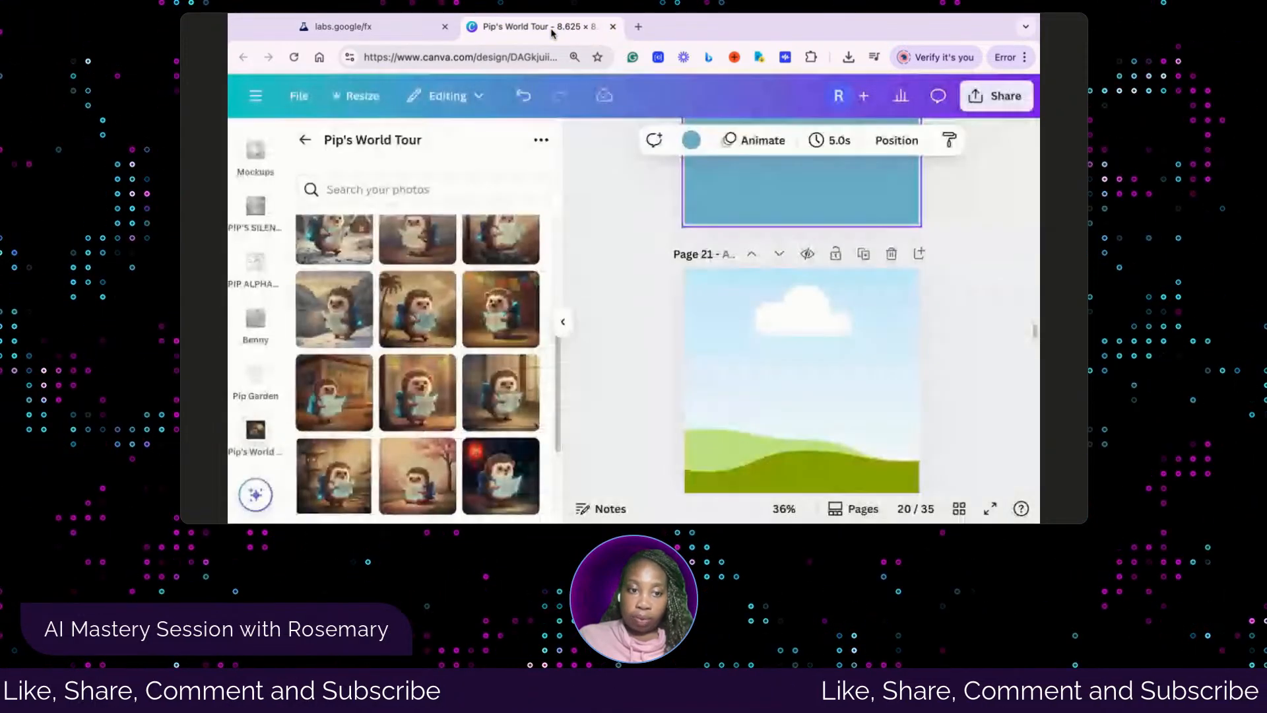
left_click(488, 334)
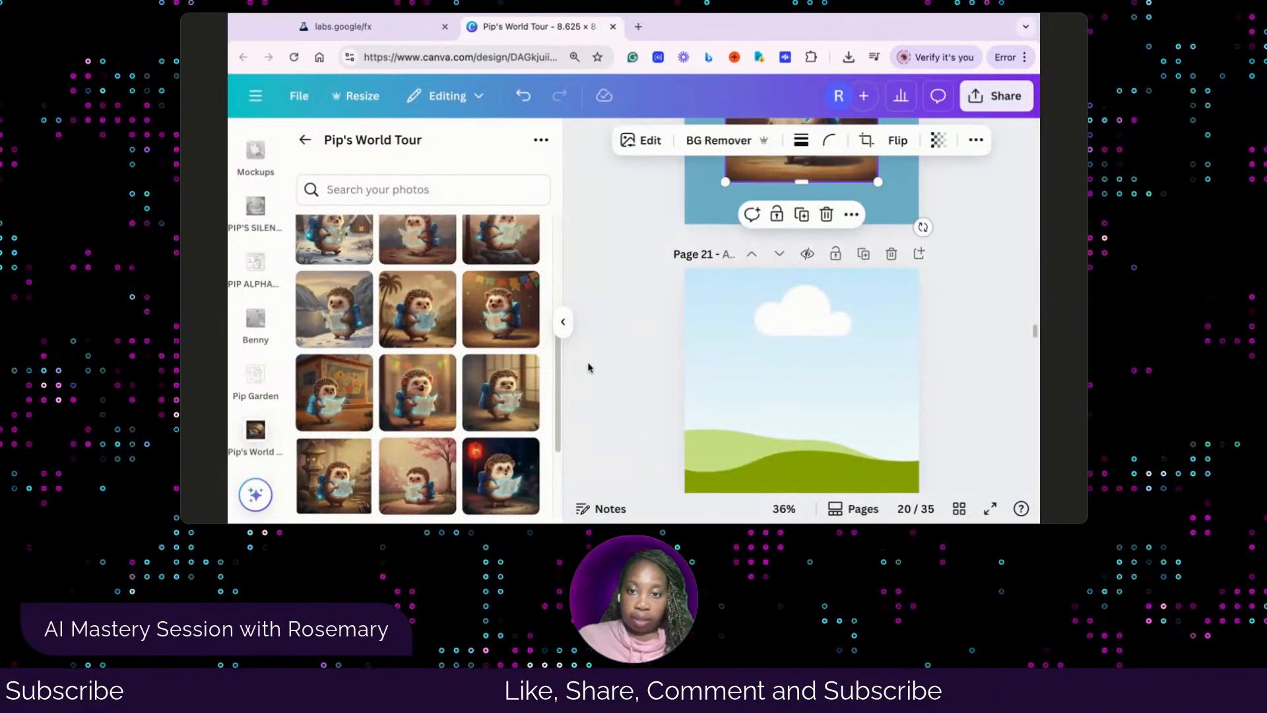
scroll(792, 277, "up", 2)
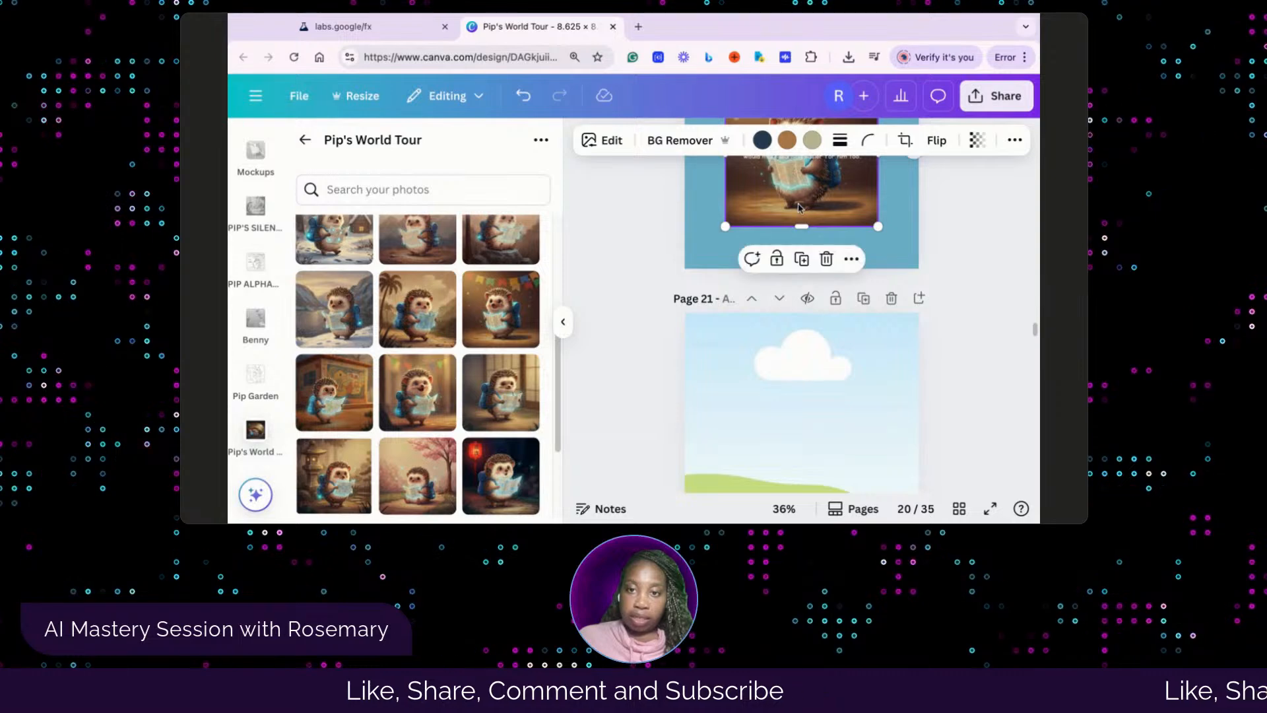
left_click_drag(798, 207, 810, 419)
scroll(864, 416, "down", 3)
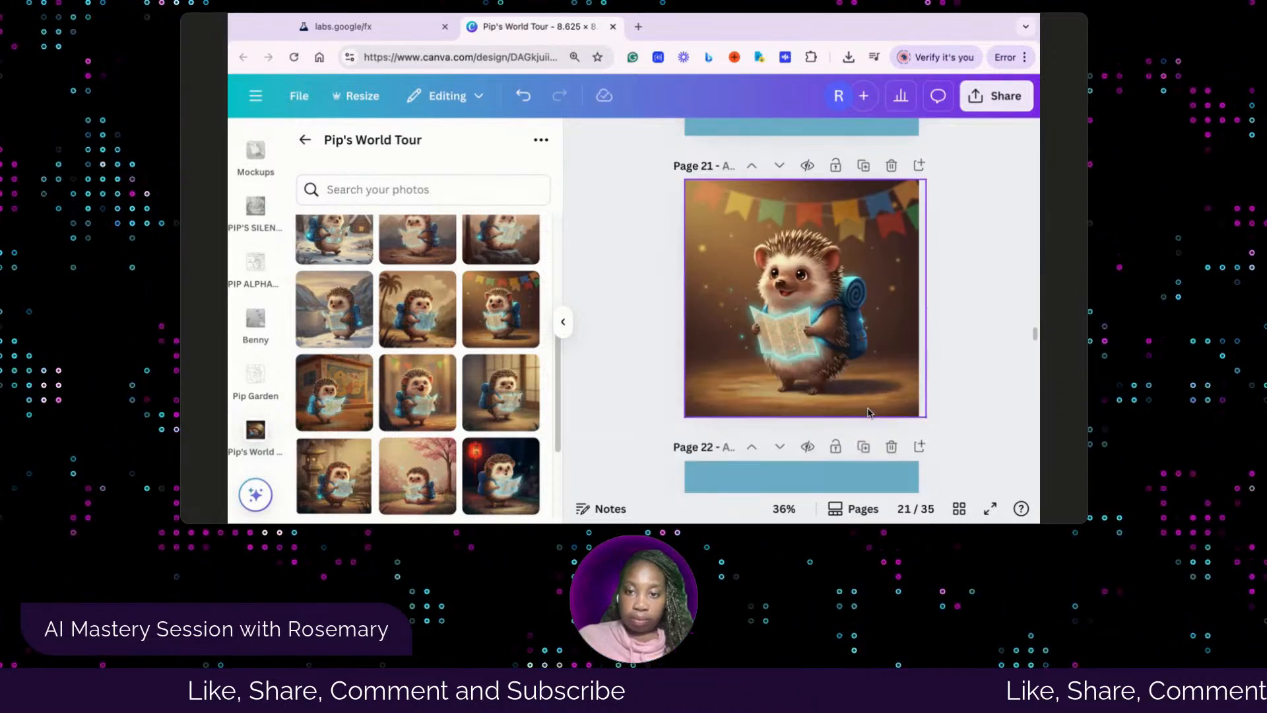
Replace page 22's placeholder paragraph with the story text beginning "Pip hugs his map near a festival in Brazil" and center the text box on the page
scroll(869, 411, "down", 5)
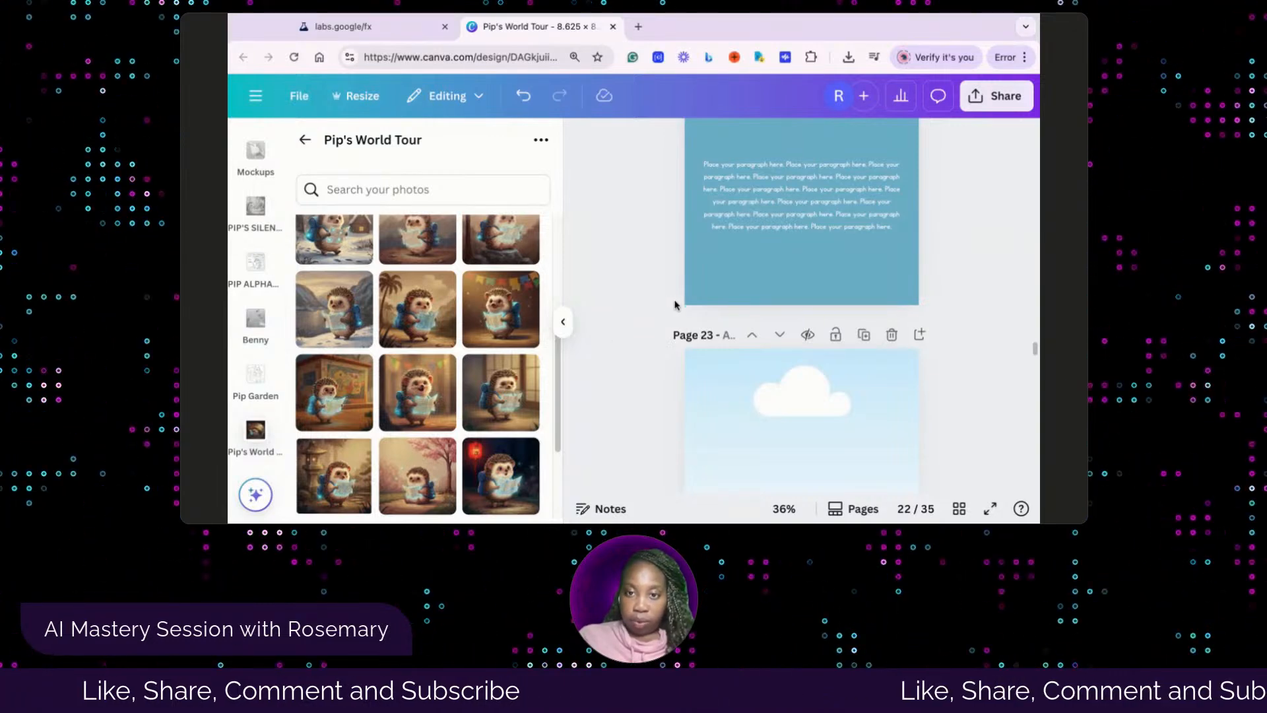
scroll(675, 305, "up", 1)
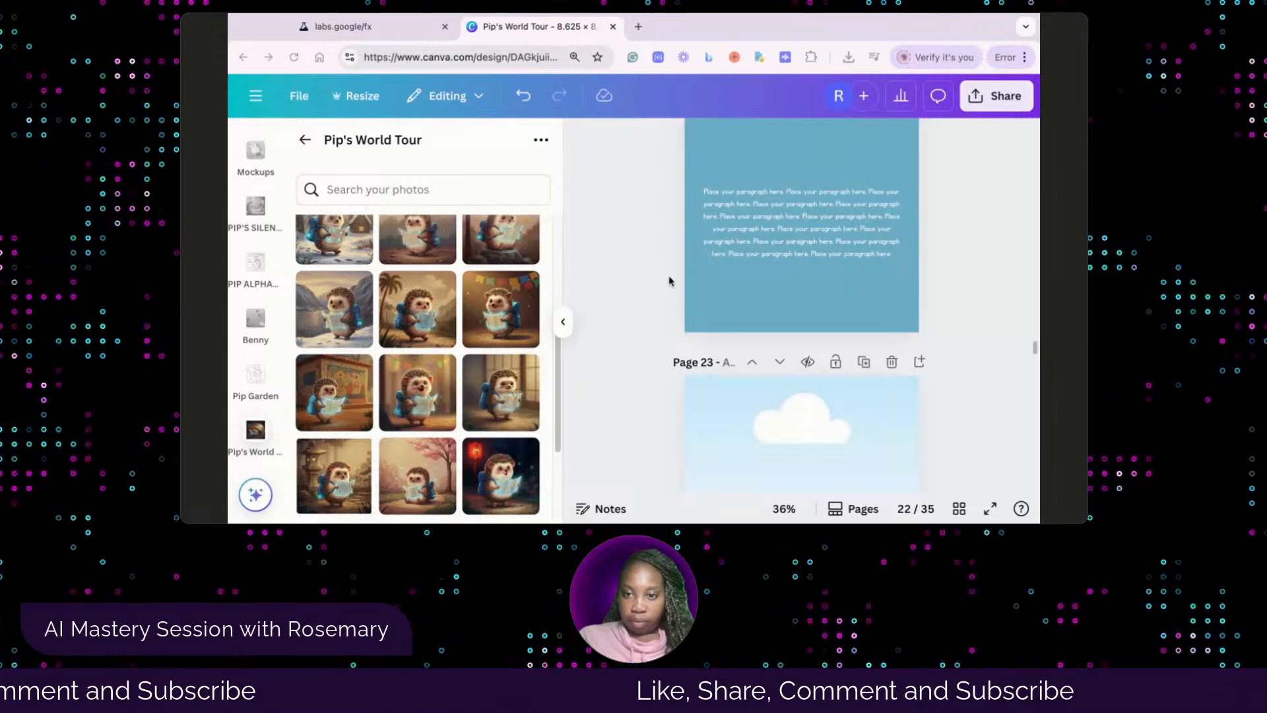
scroll(800, 262, "up", 3)
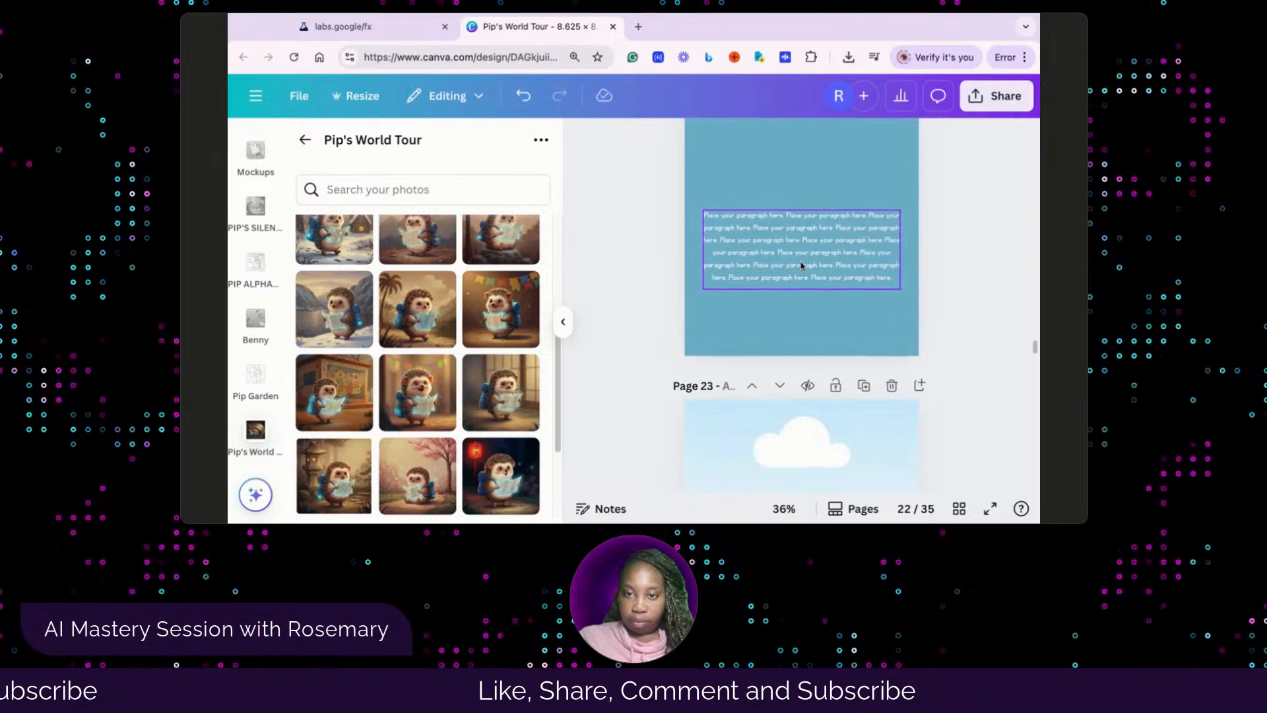
left_click(812, 344)
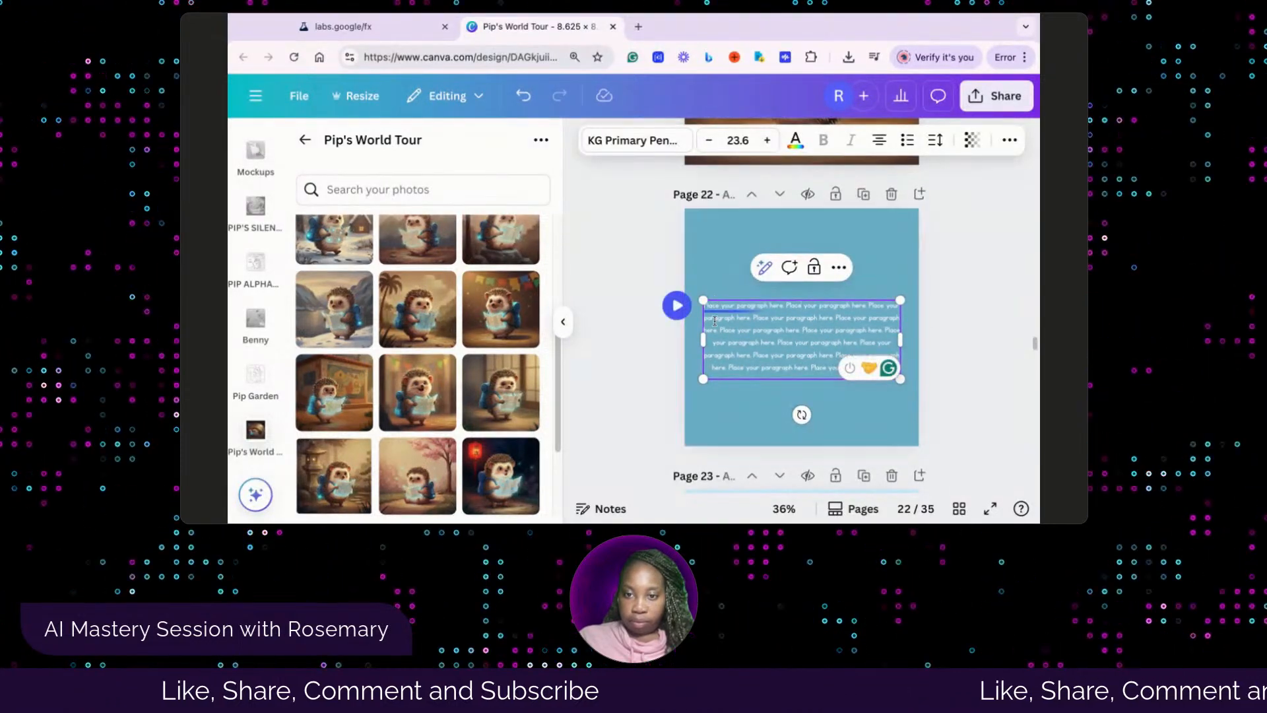
left_click_drag(705, 307, 833, 392)
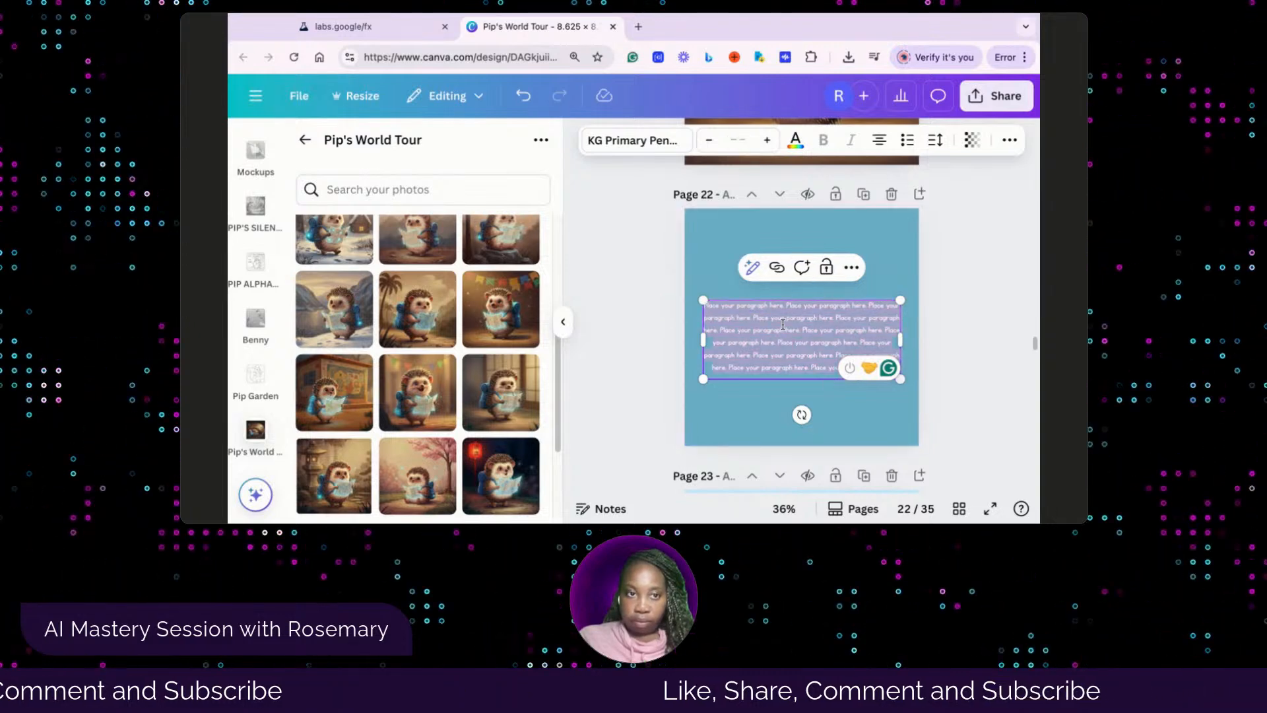
type("Pip hugs his map near a festival in Brazil, bouncing up and down with joy. He loves how Brazil helps kids learn and wants to try fun new ways at home too!")
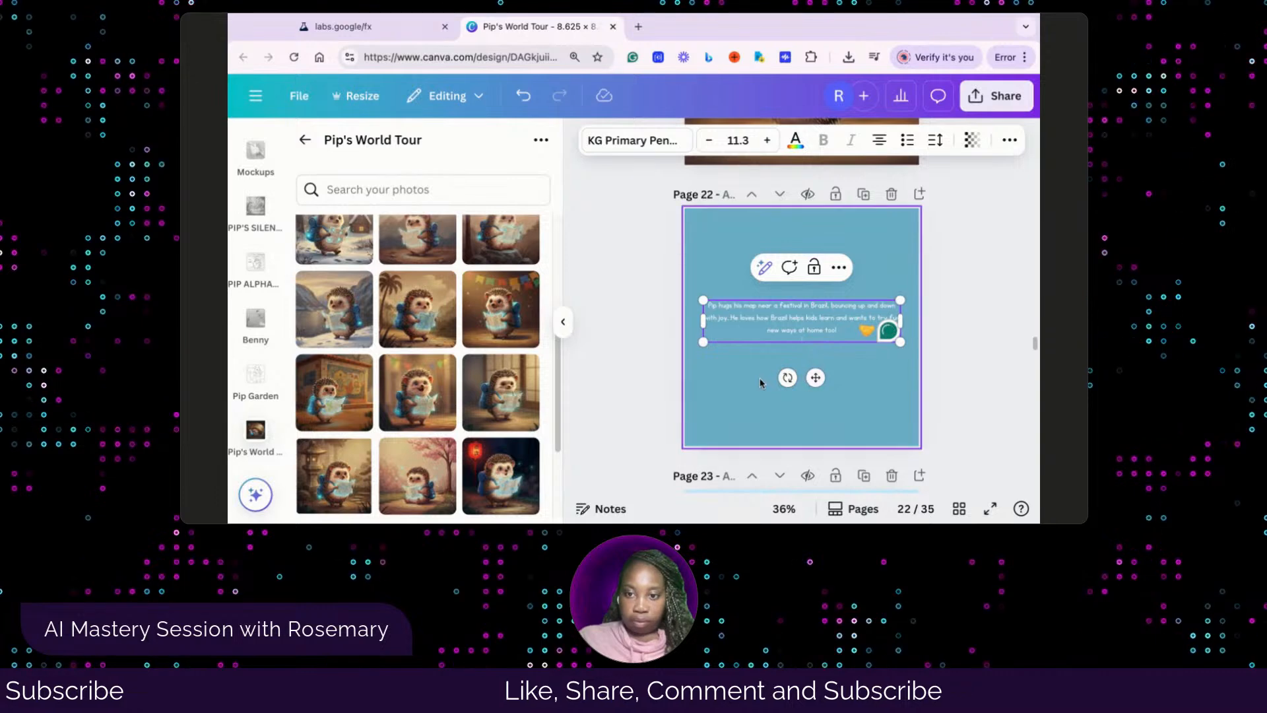
left_click(759, 377)
left_click(785, 328)
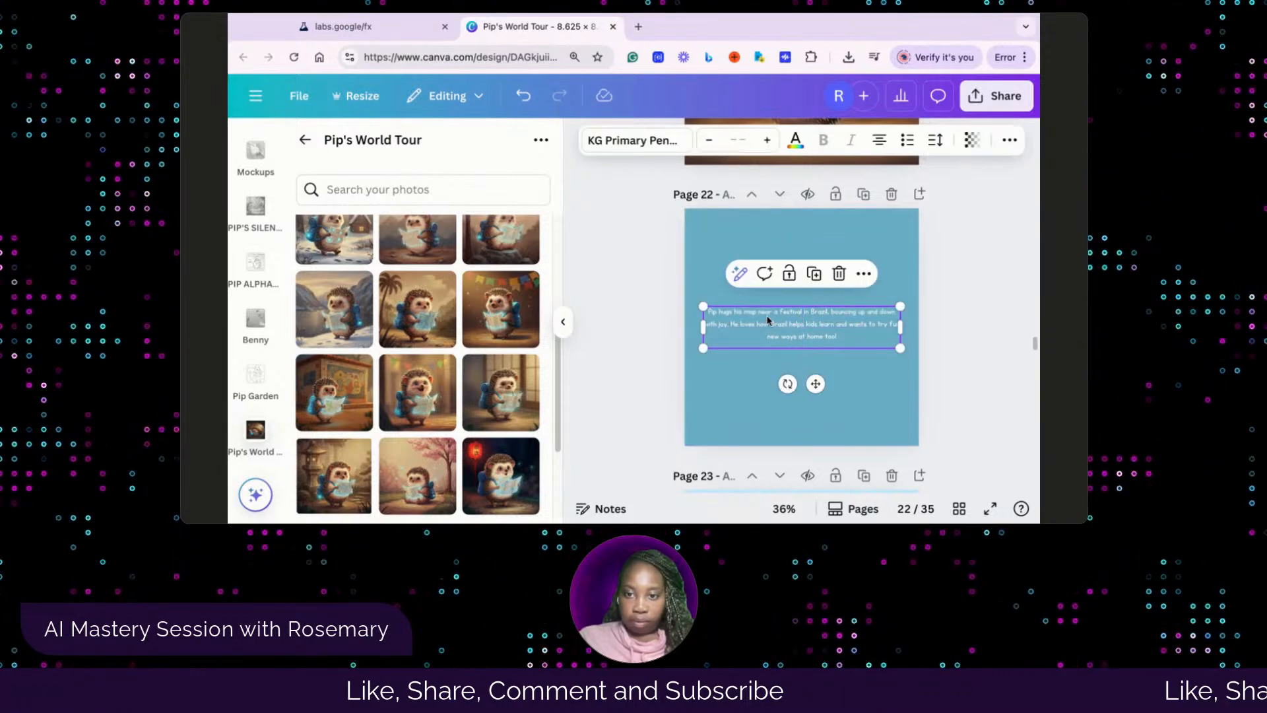
Go back to page 20 and center its story text box vertically on the page
scroll(794, 282, "up", 8)
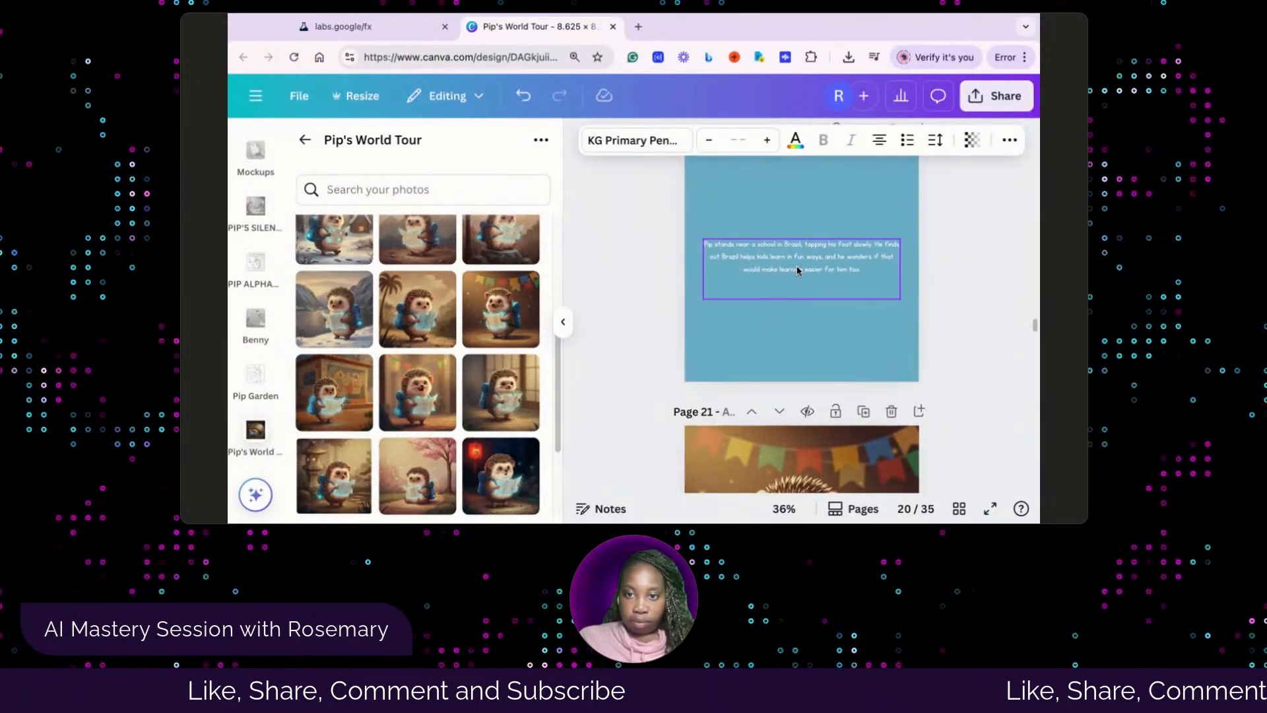
left_click(797, 268)
left_click(778, 333)
left_click(784, 281)
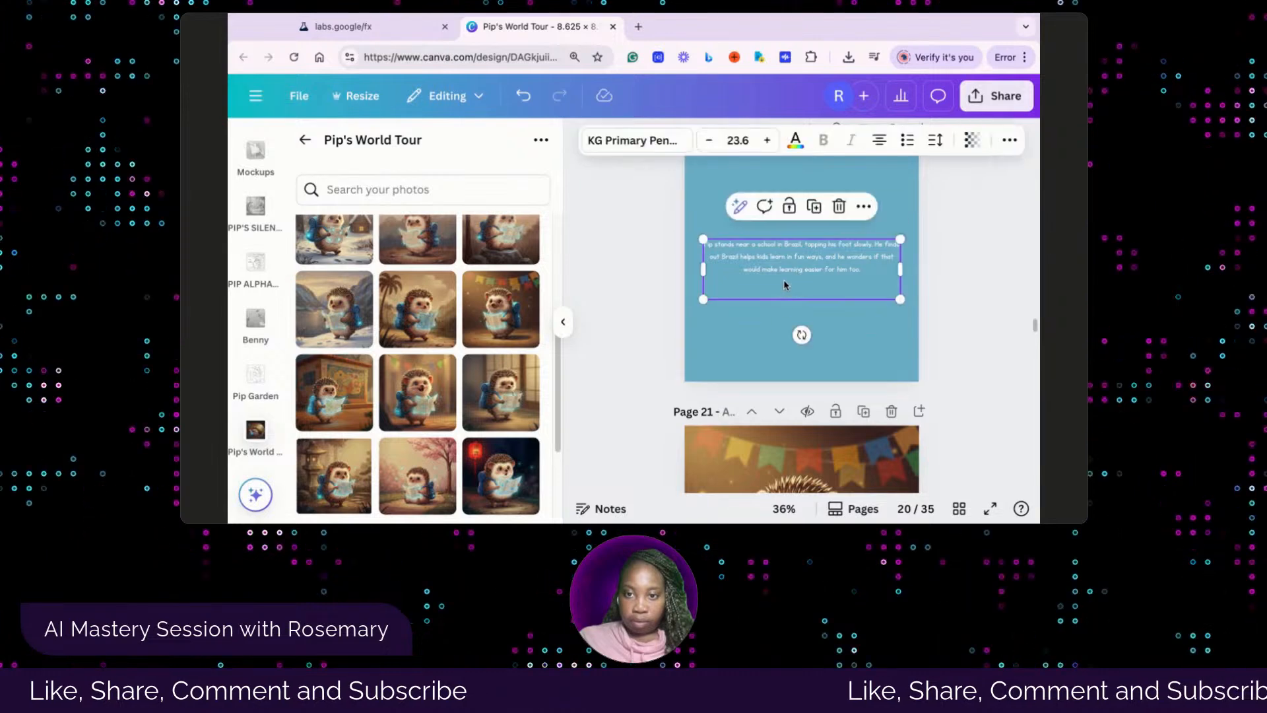
left_click_drag(783, 284, 786, 280)
scroll(766, 348, "up", 2)
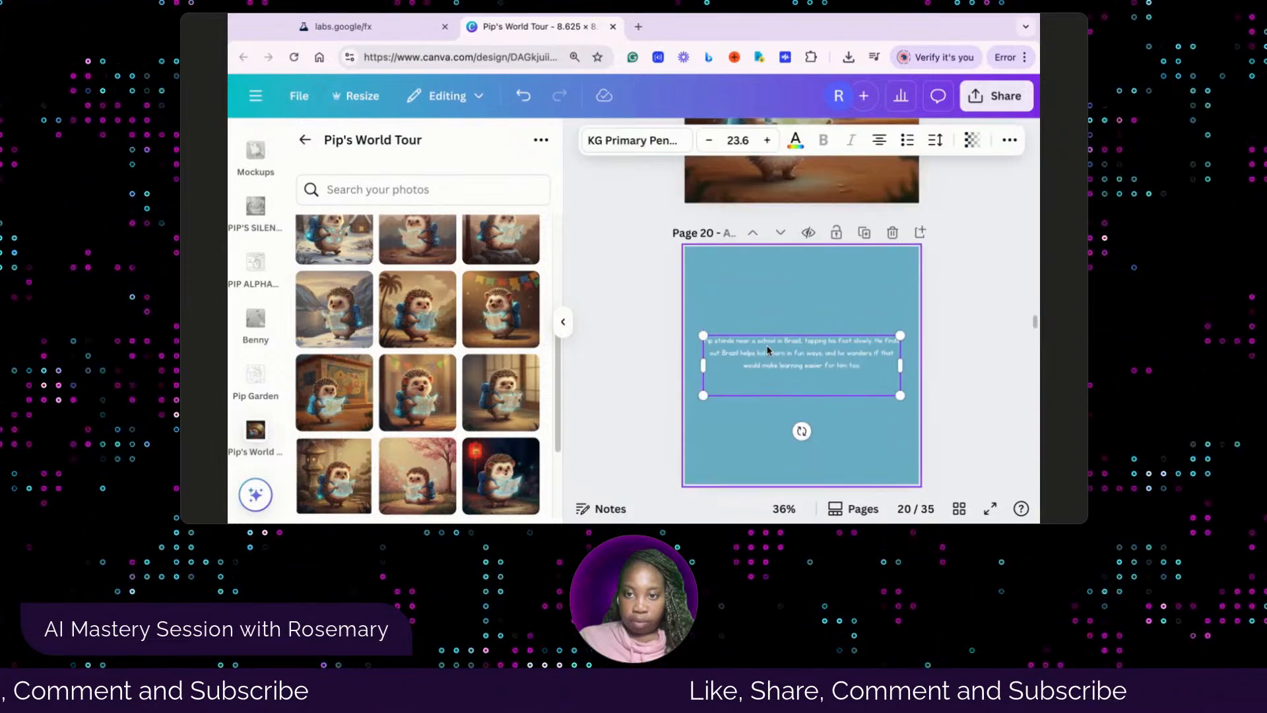
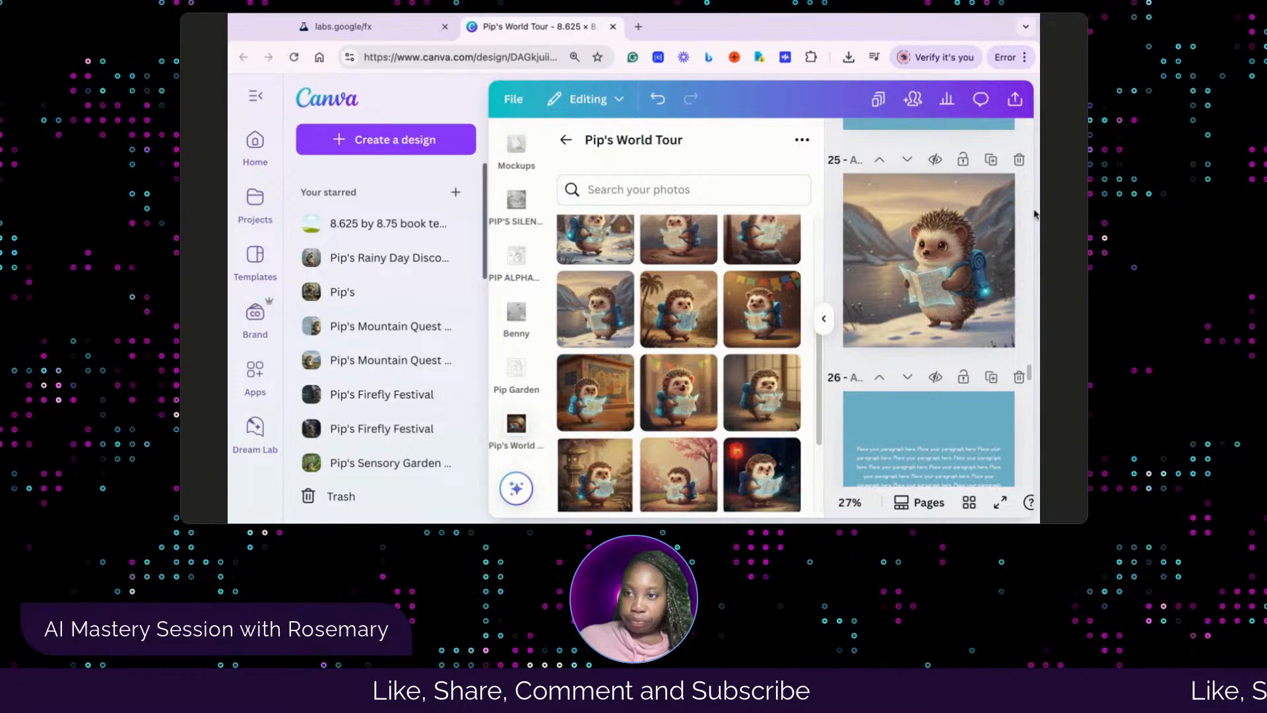
Preview page 25 at full-screen size, return to the editor, and enlarge the workspace by collapsing Canva's home navigation sidebar
left_click_drag(1038, 214, 1075, 213)
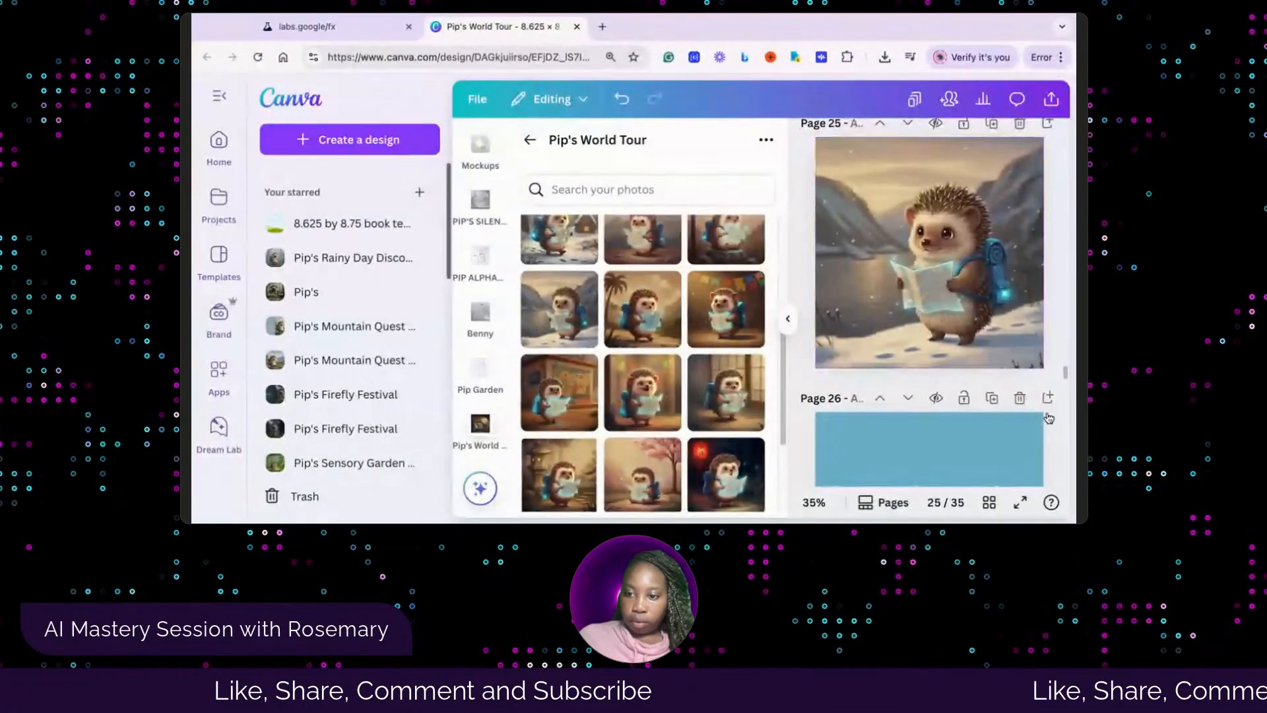
left_click(1020, 501)
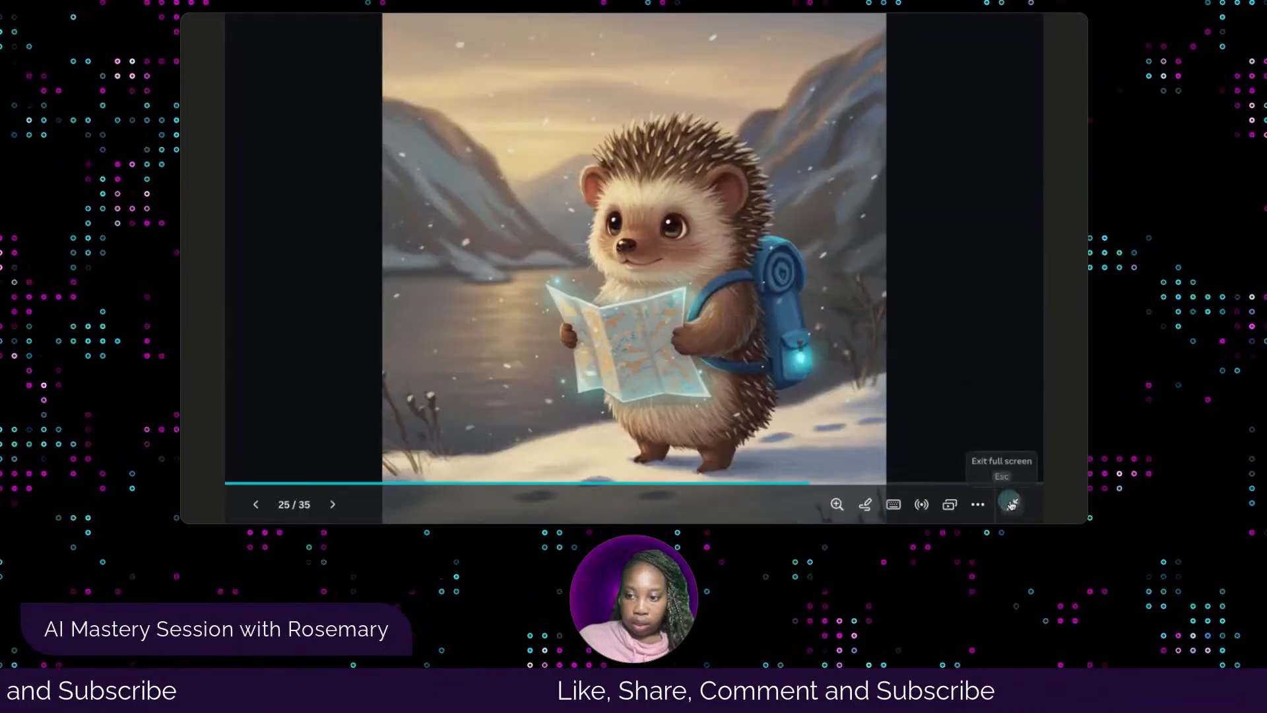
left_click(1008, 504)
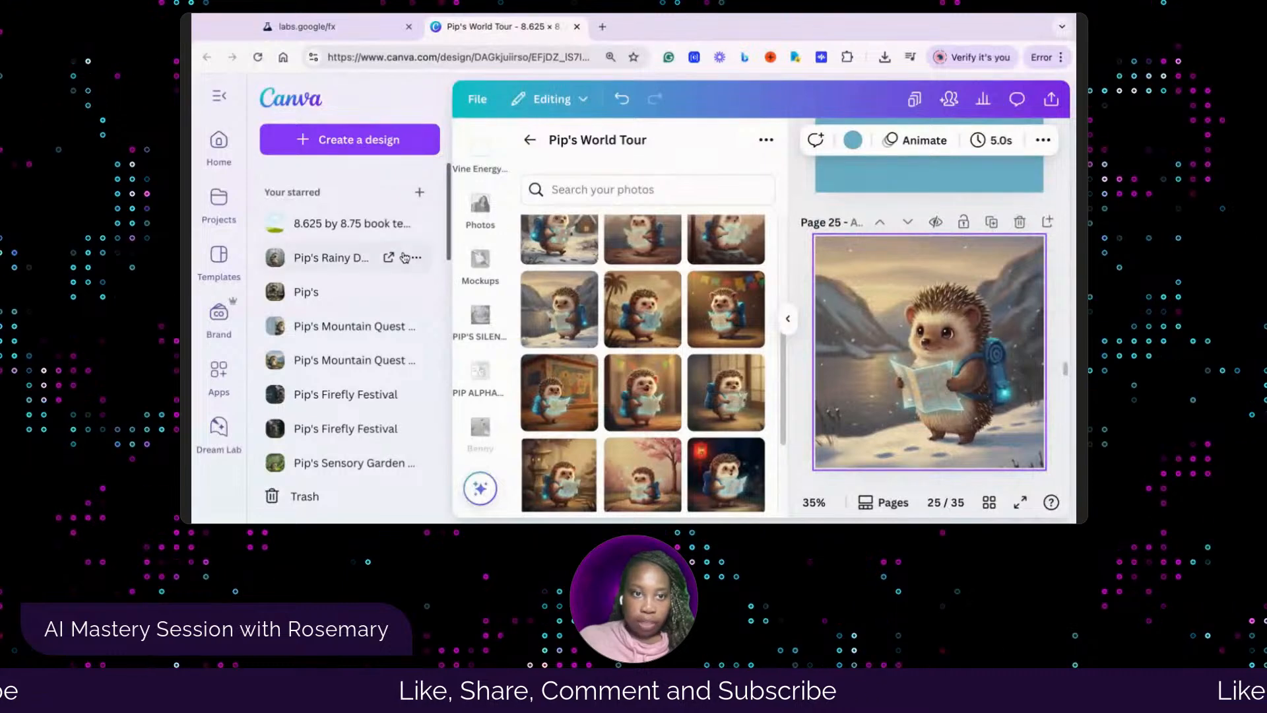
left_click(219, 96)
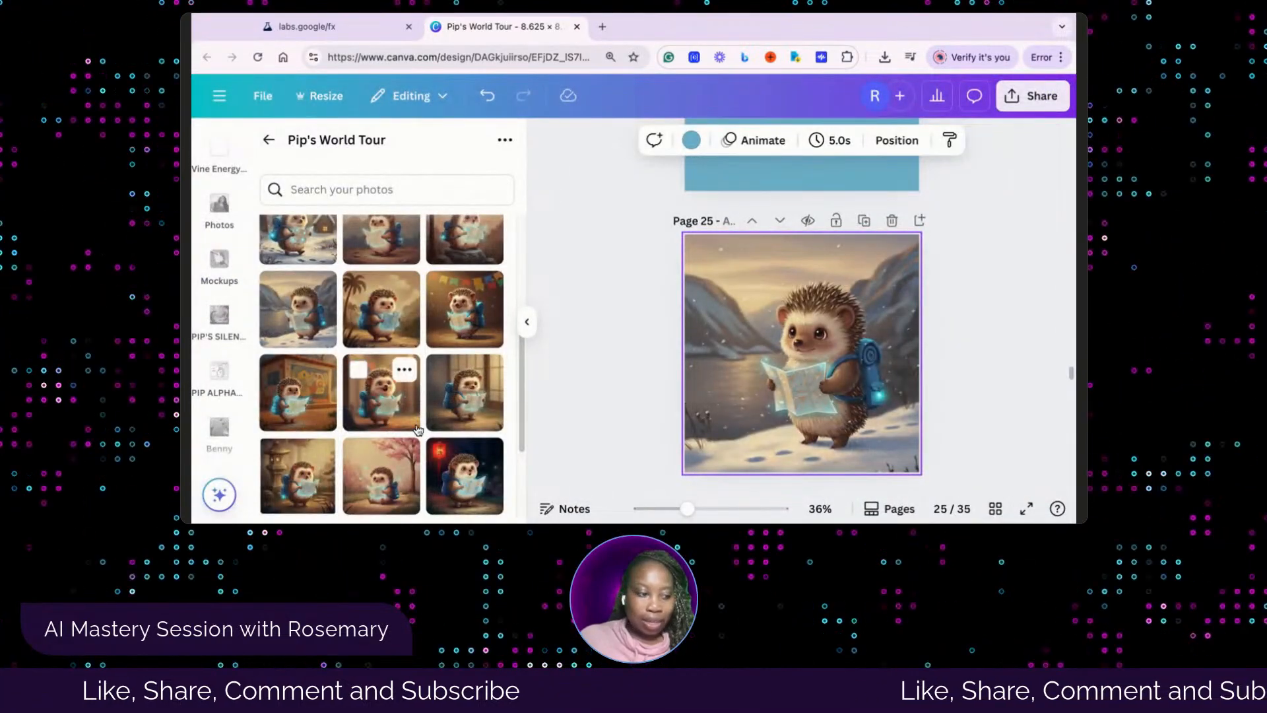
Review the remaining hedgehog pictures in the Pip's World Tour folder and examine the illustration and text on pages 24 to 26
scroll(499, 343, "down", 2)
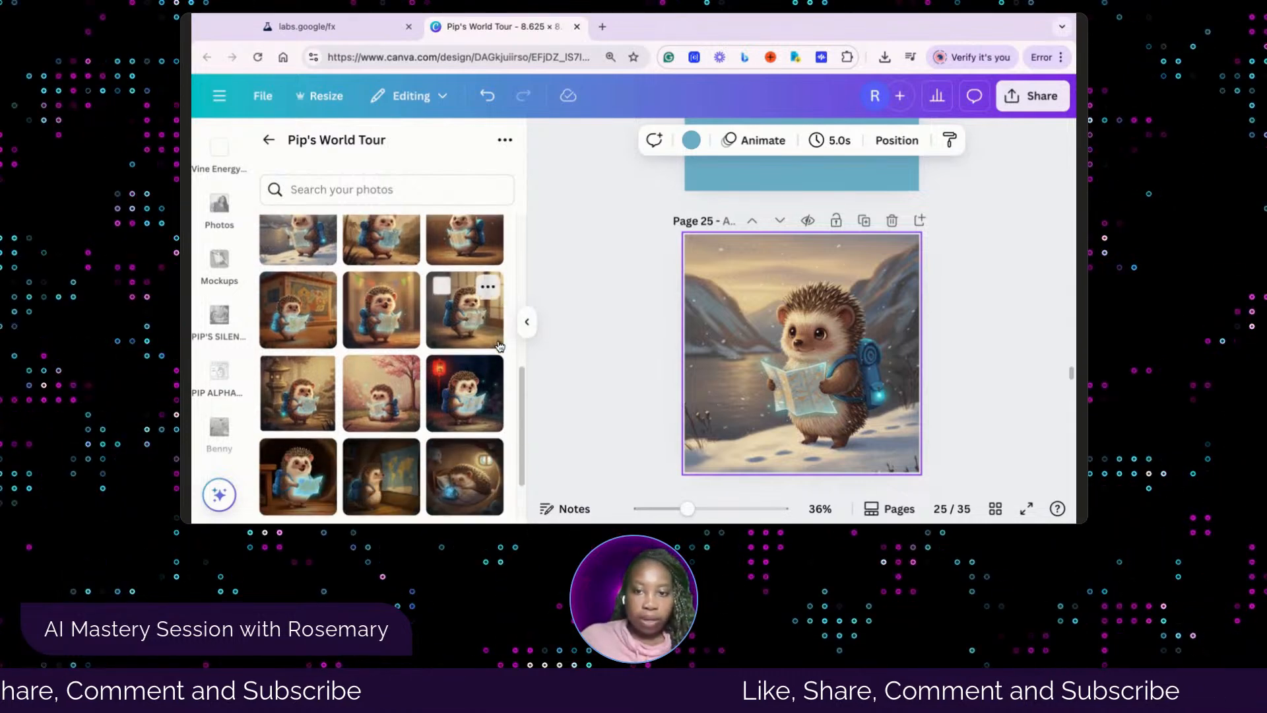
scroll(673, 363, "down", 1)
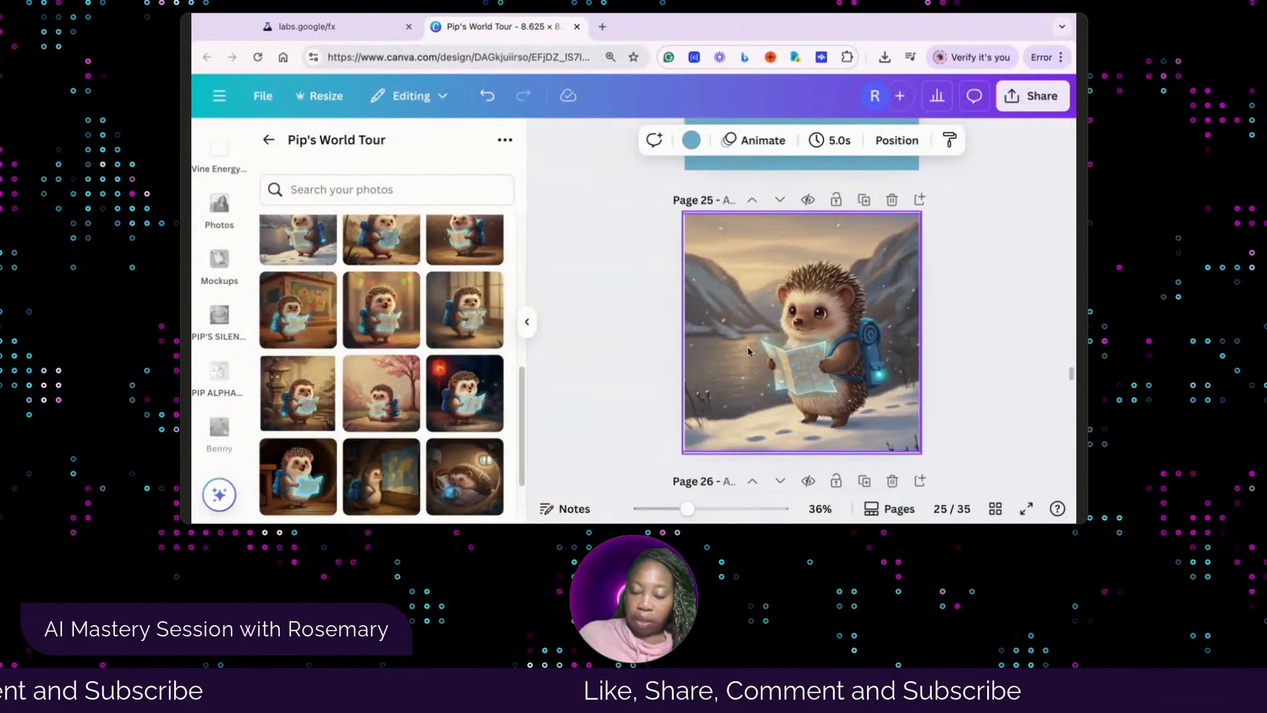
left_click(629, 357)
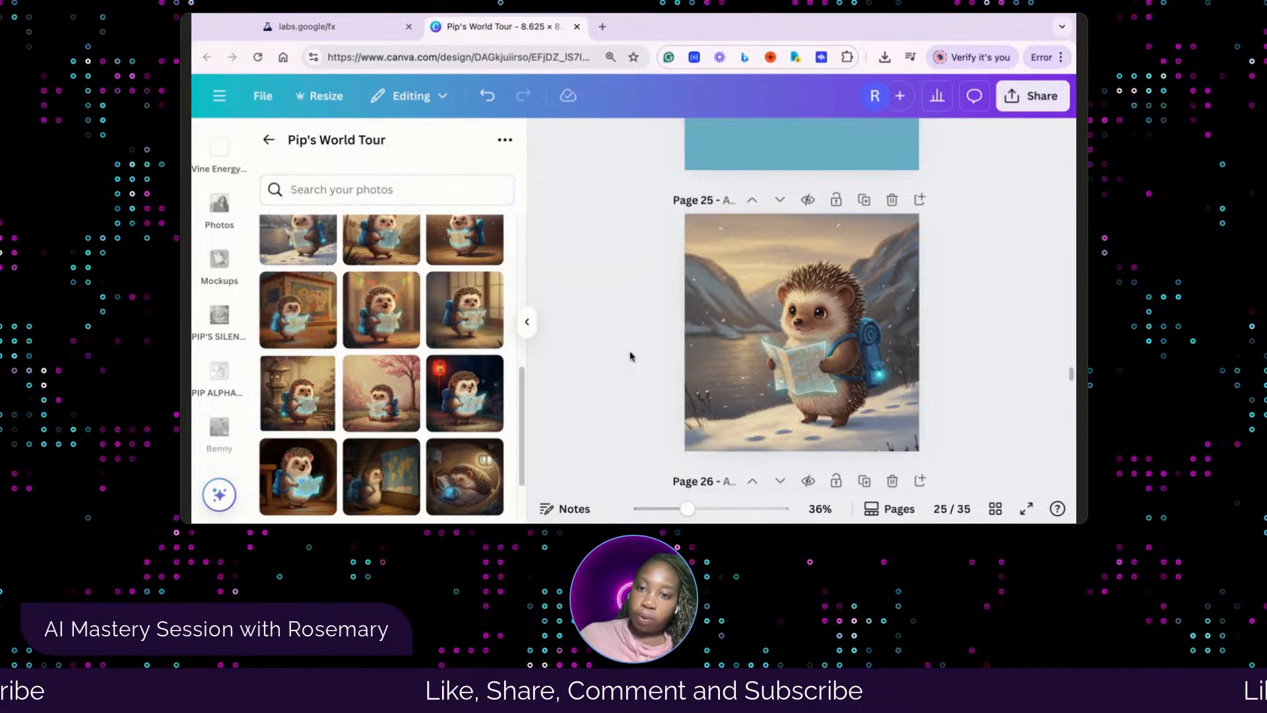
scroll(630, 356, "down", 1)
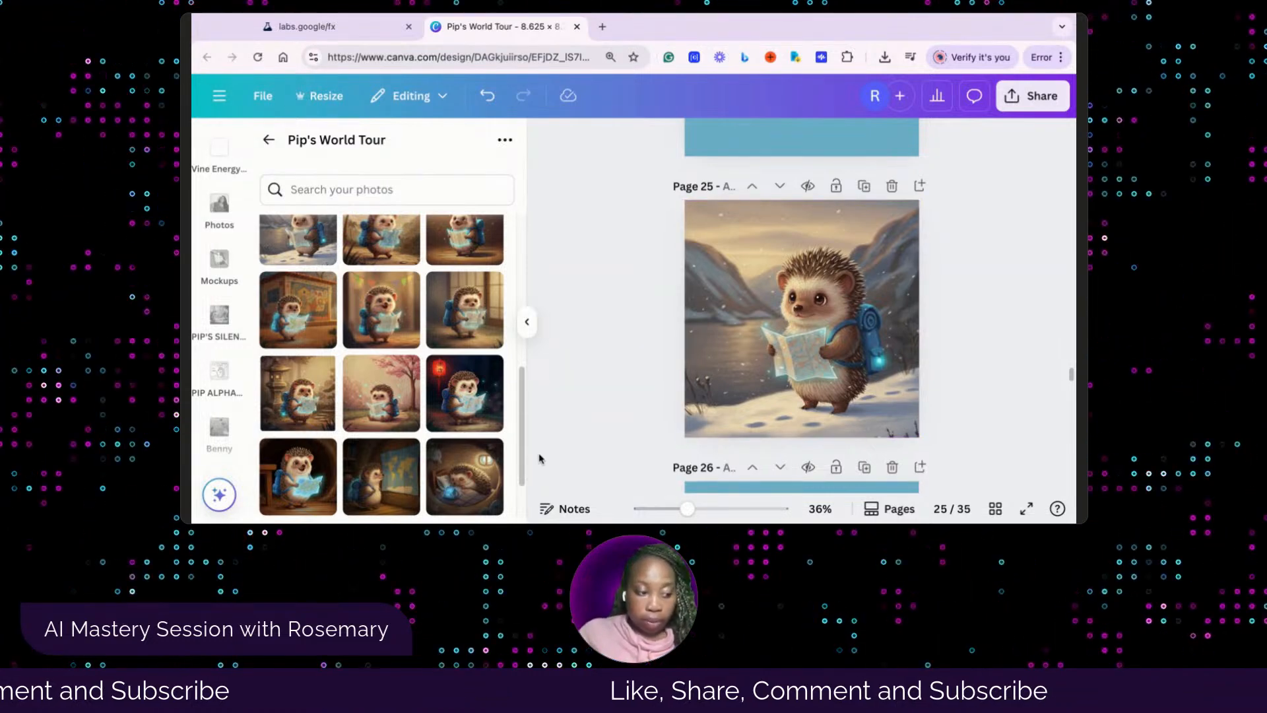
scroll(955, 355, "down", 2)
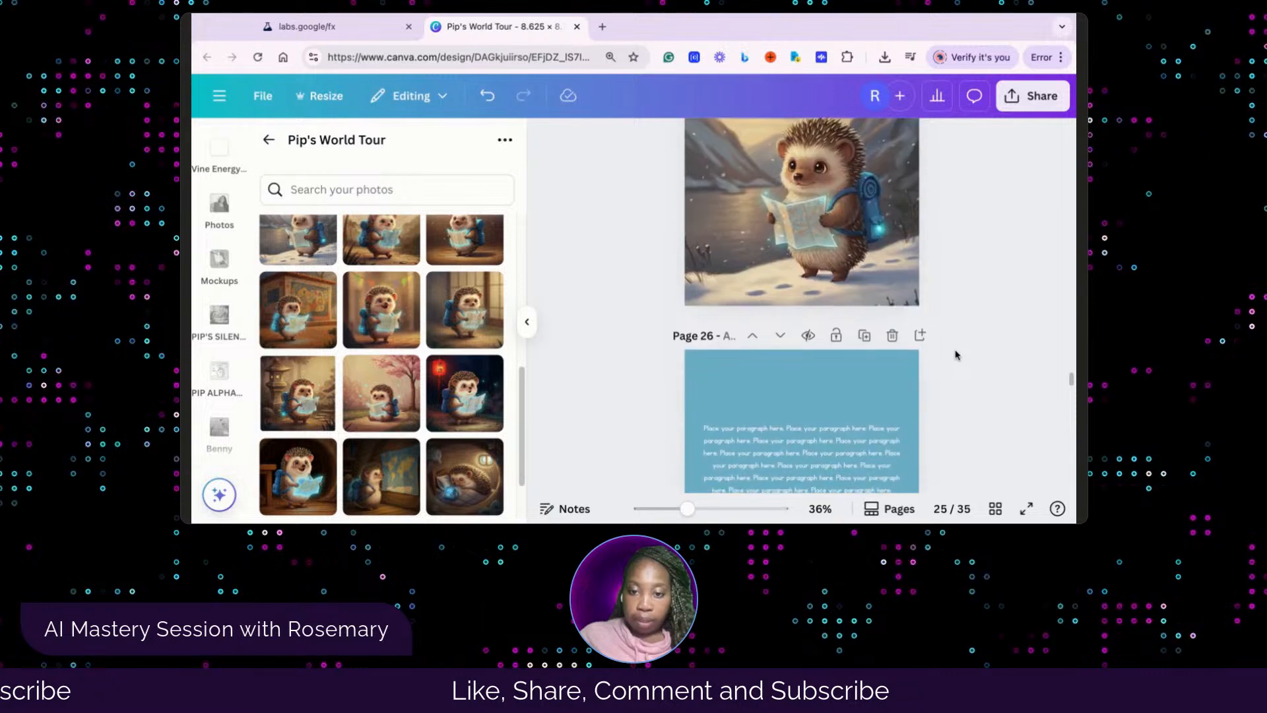
scroll(950, 356, "down", 3)
scroll(996, 354, "up", 2)
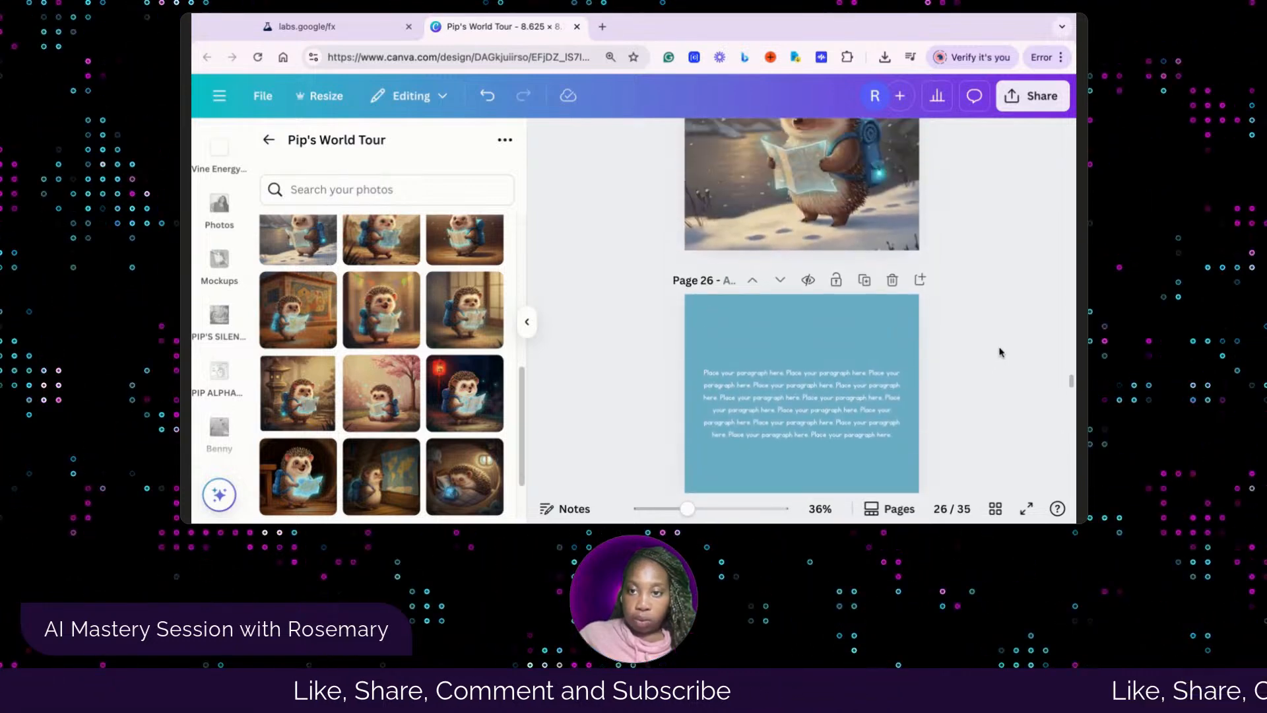
scroll(1000, 352, "up", 3)
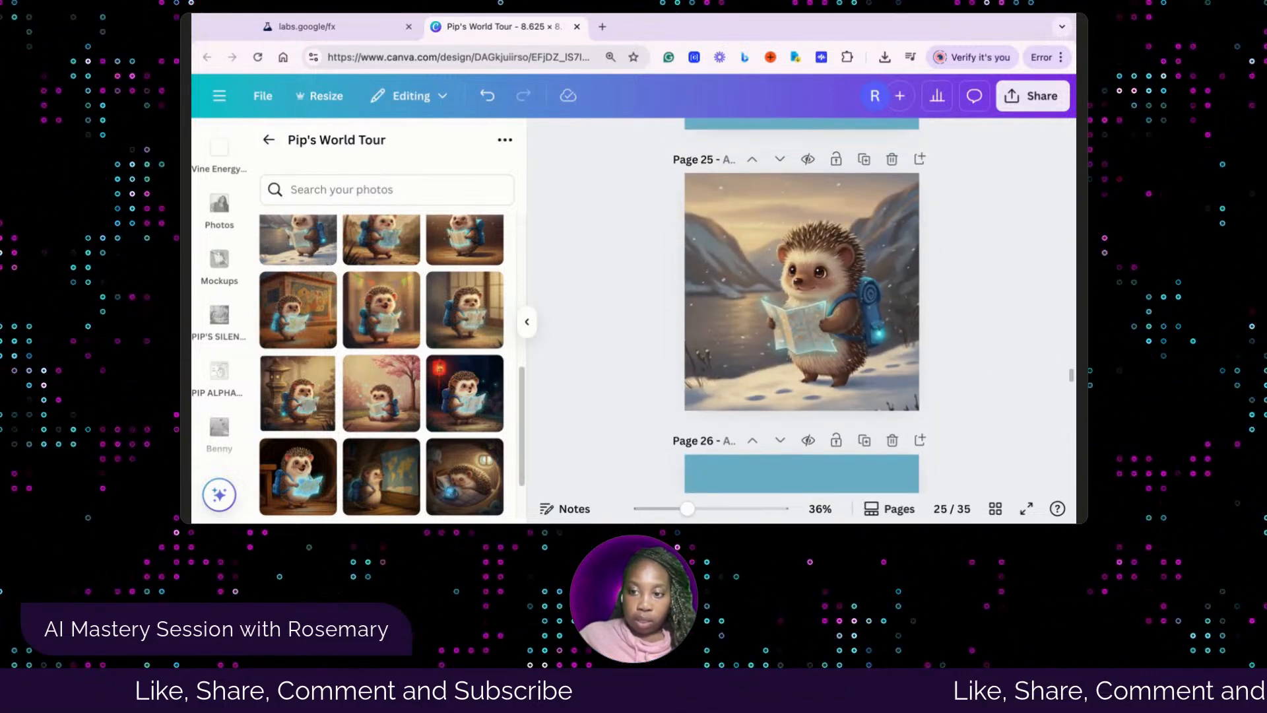
left_click_drag(1076, 354, 1008, 354)
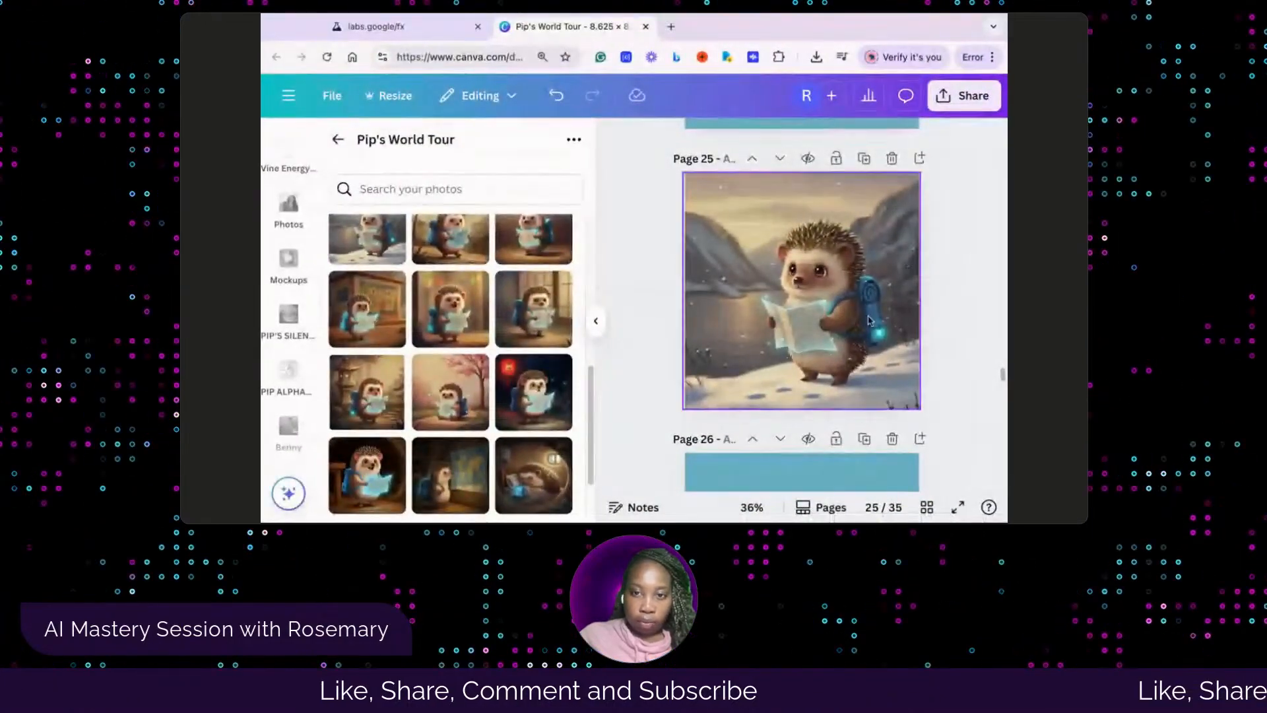
scroll(868, 321, "up", 4)
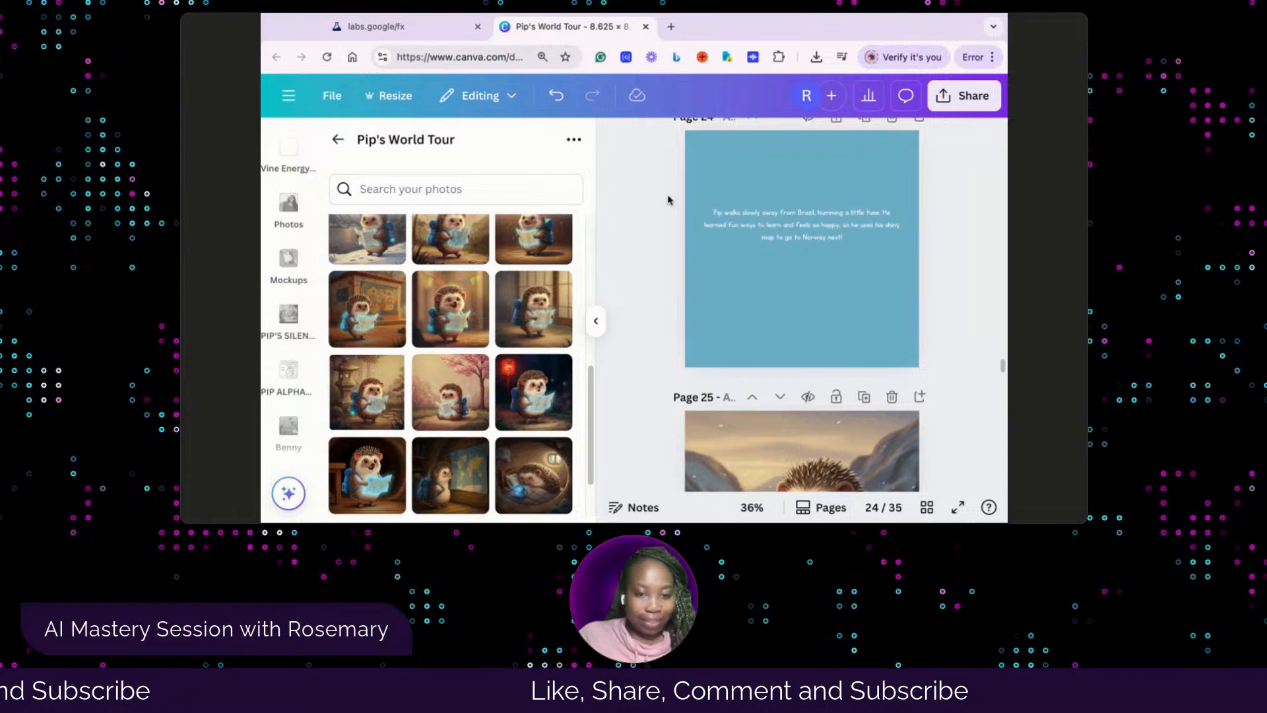
scroll(798, 370, "down", 3)
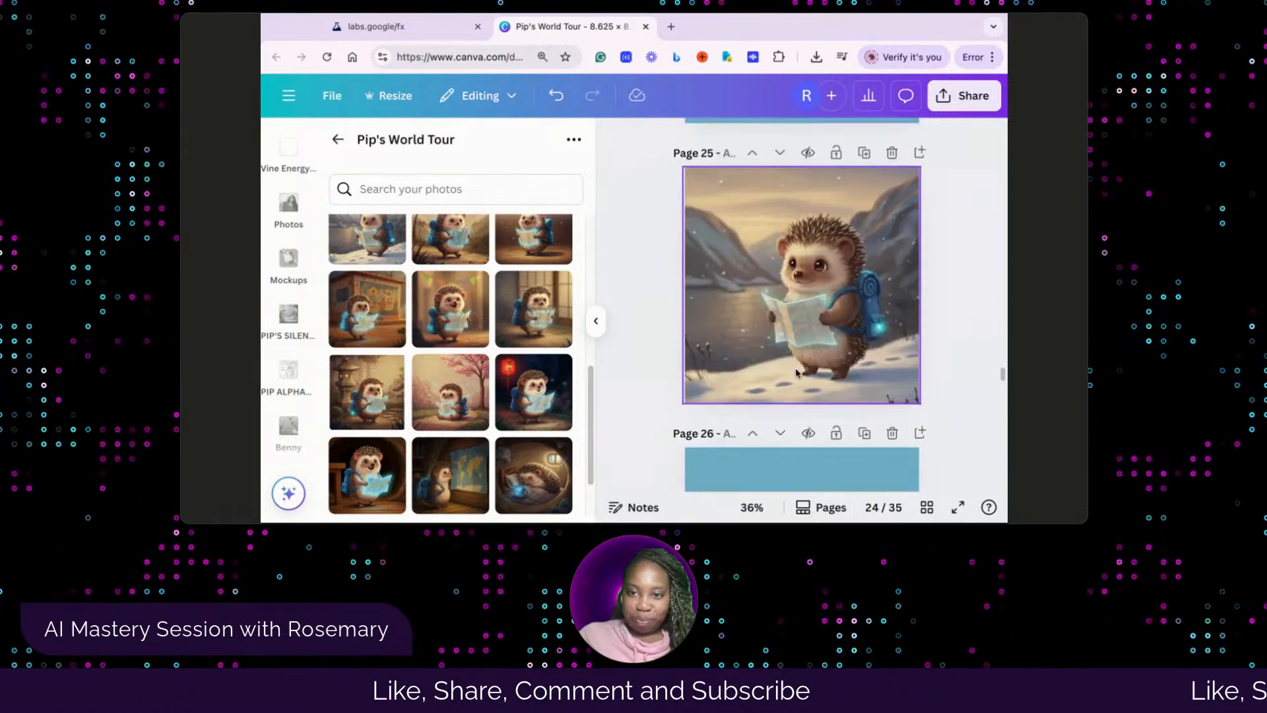
Replace page 26's placeholder paragraph with the copied story text beginning "Pip holds his shiny map, and poof! He's in Norway!"
scroll(796, 379, "down", 2)
scroll(801, 371, "down", 1)
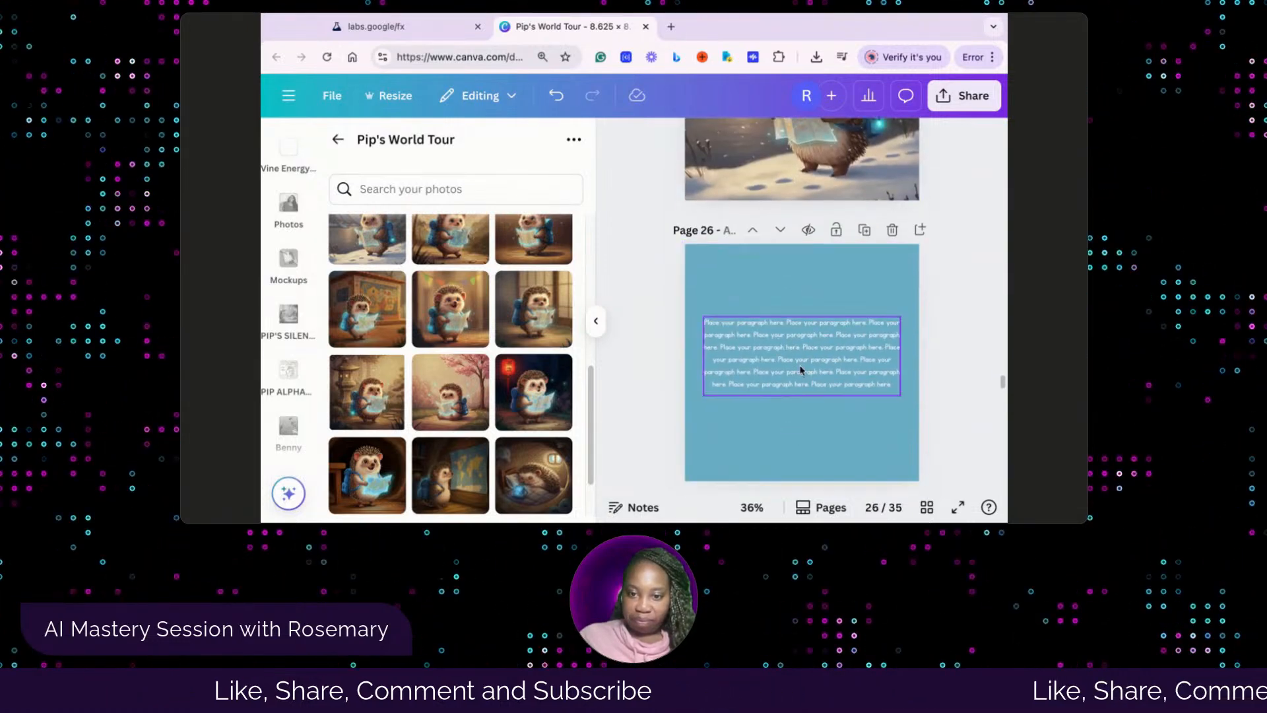
left_click(800, 363)
left_click(801, 363)
left_click(885, 388)
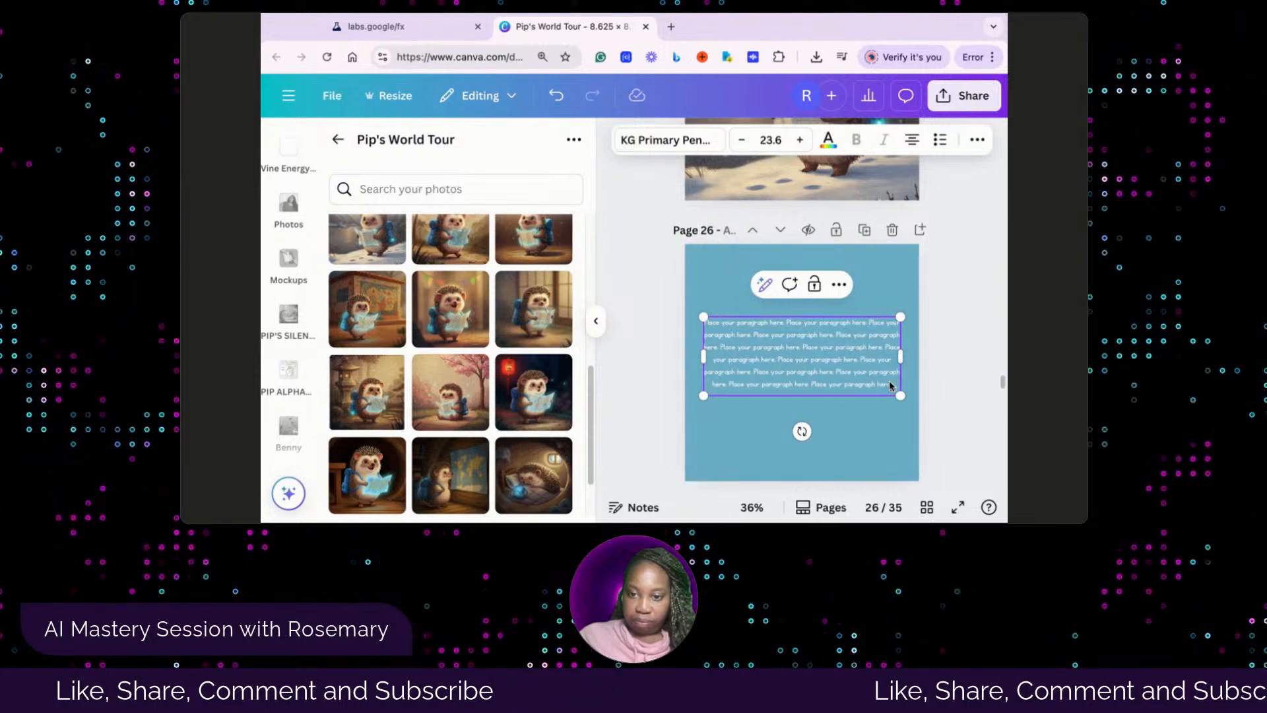
left_click_drag(890, 386, 705, 324)
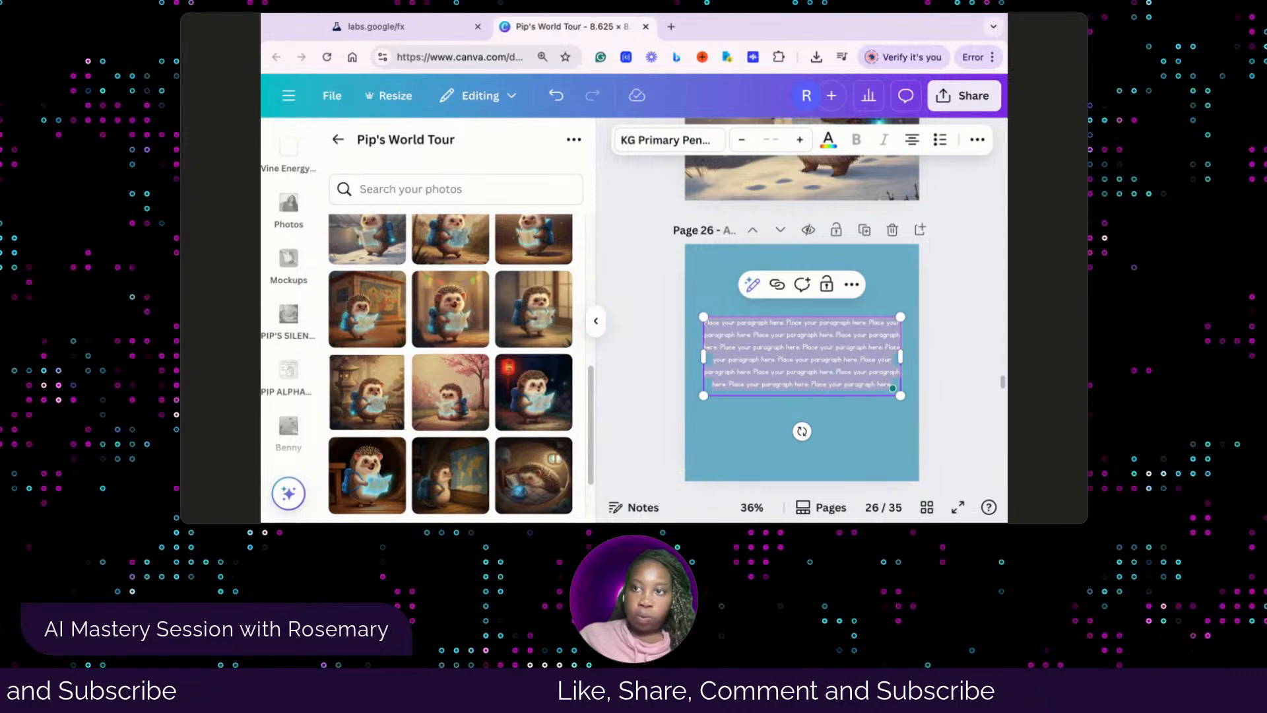
key("Escape")
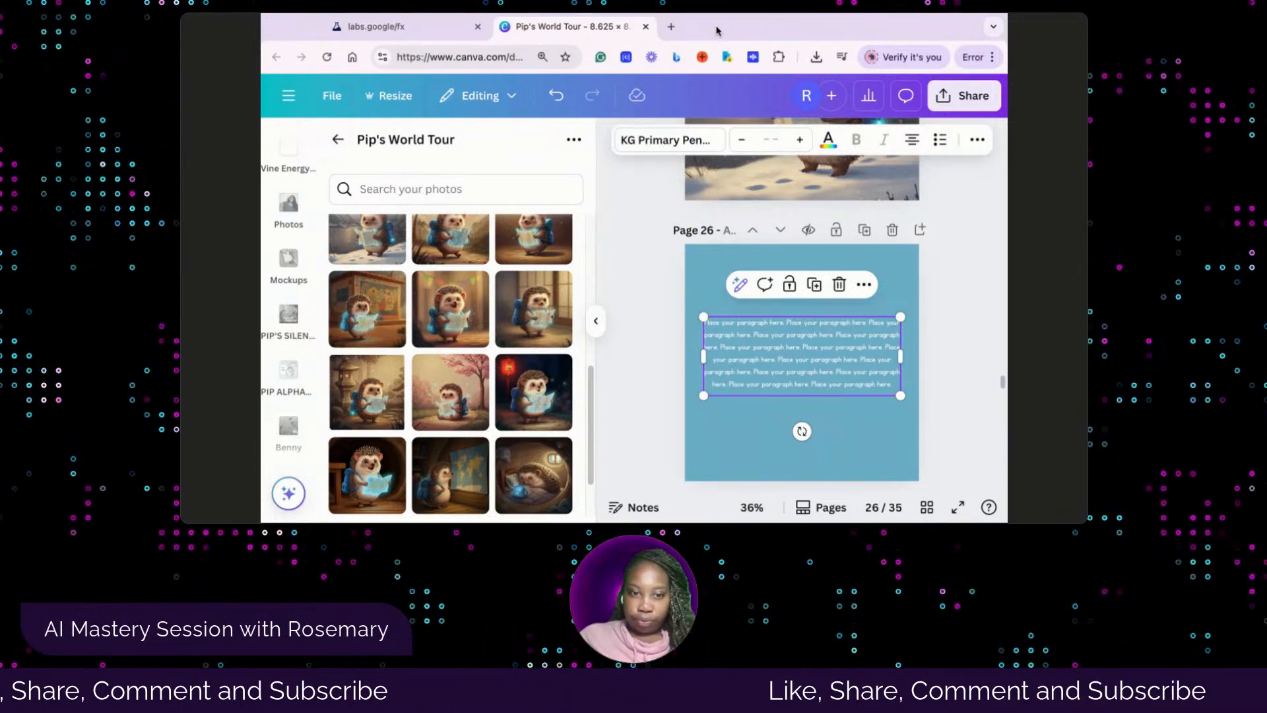
double_click(759, 372)
left_click(871, 385)
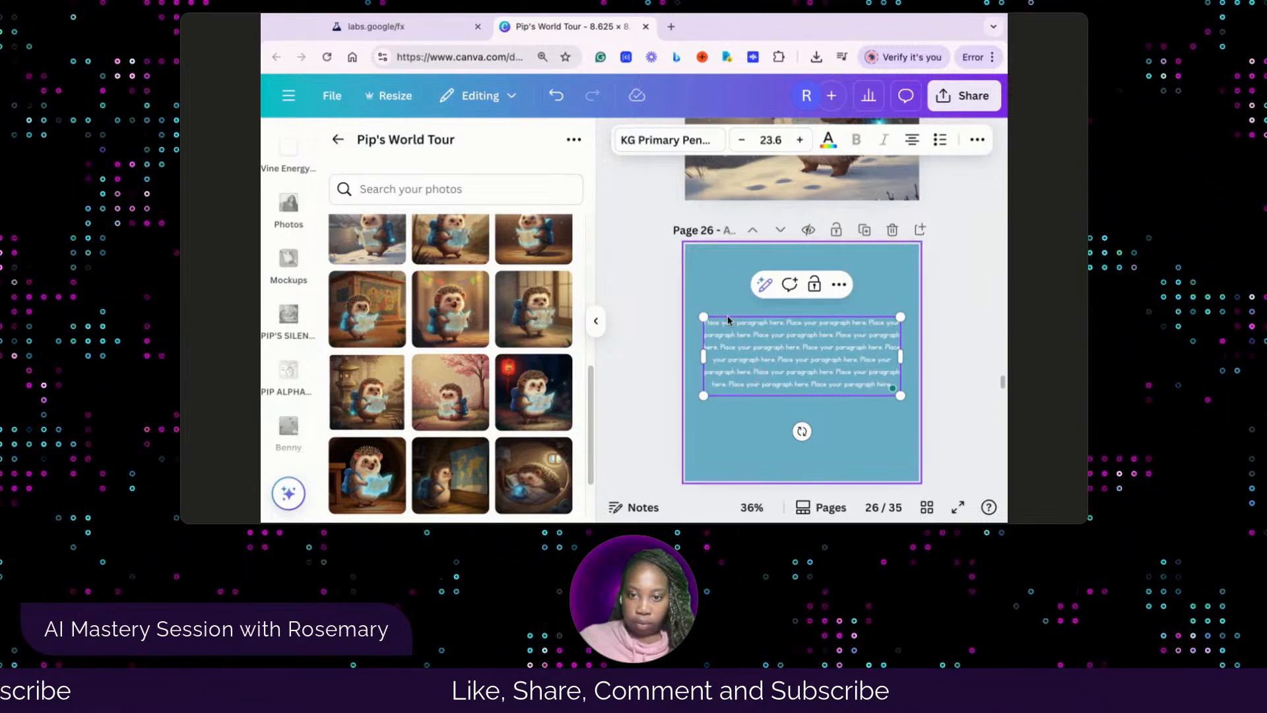
left_click_drag(705, 325, 822, 404)
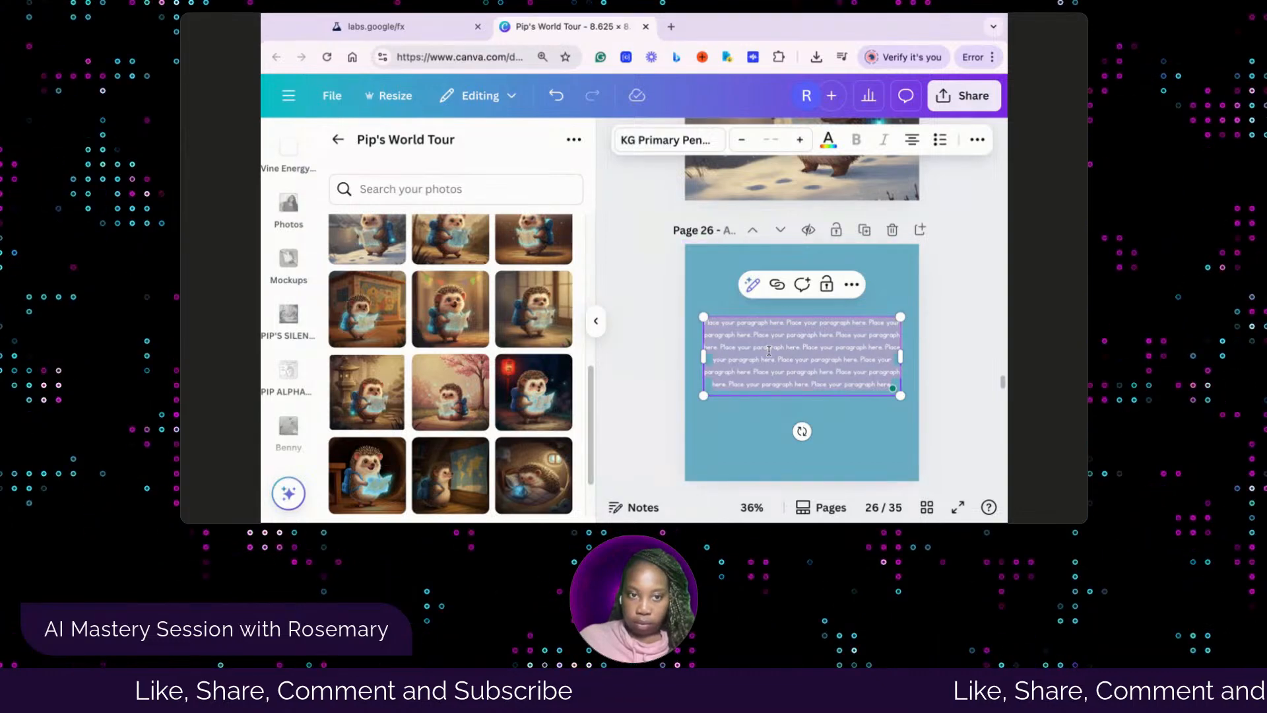
type("Pip holds his shiny map, and poof! He's in Norway! He takes a big, slow breath, loving how quiet it is, and wants to learn more things that make him feel calm.")
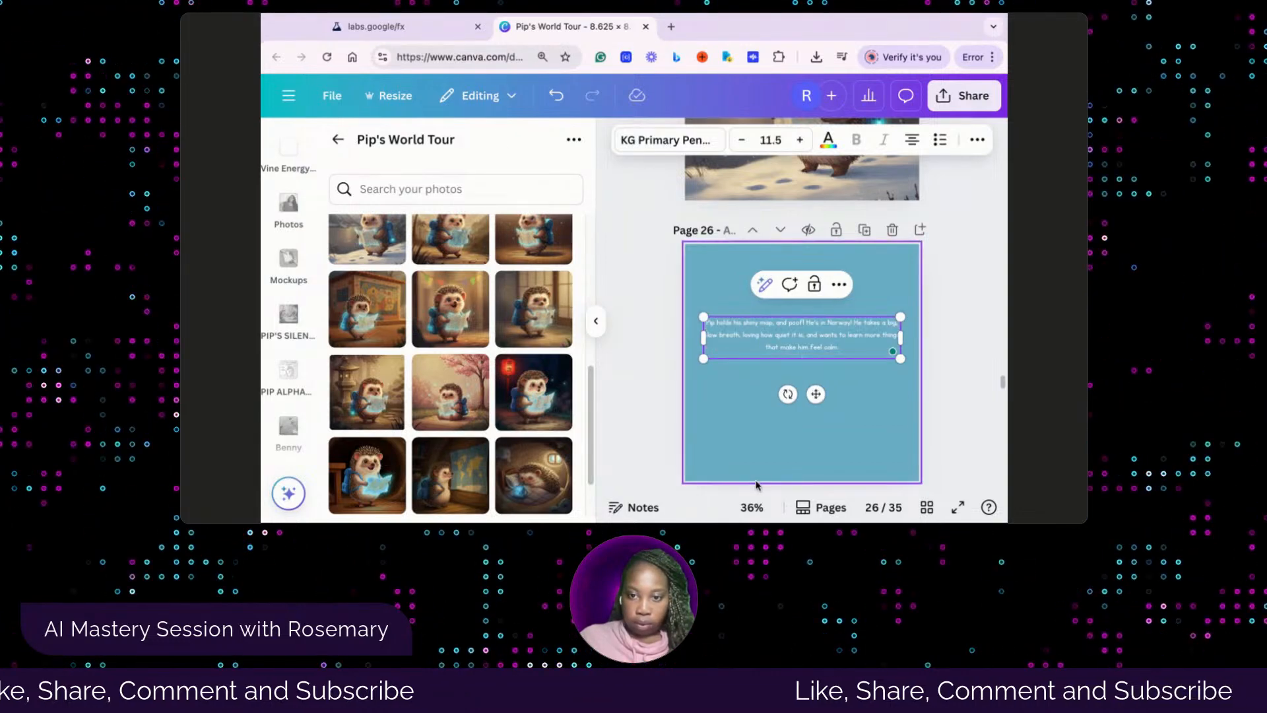
Move page 26's story text box down to the vertical middle of the page and deselect it
left_click(746, 378)
left_click_drag(783, 326, 779, 349)
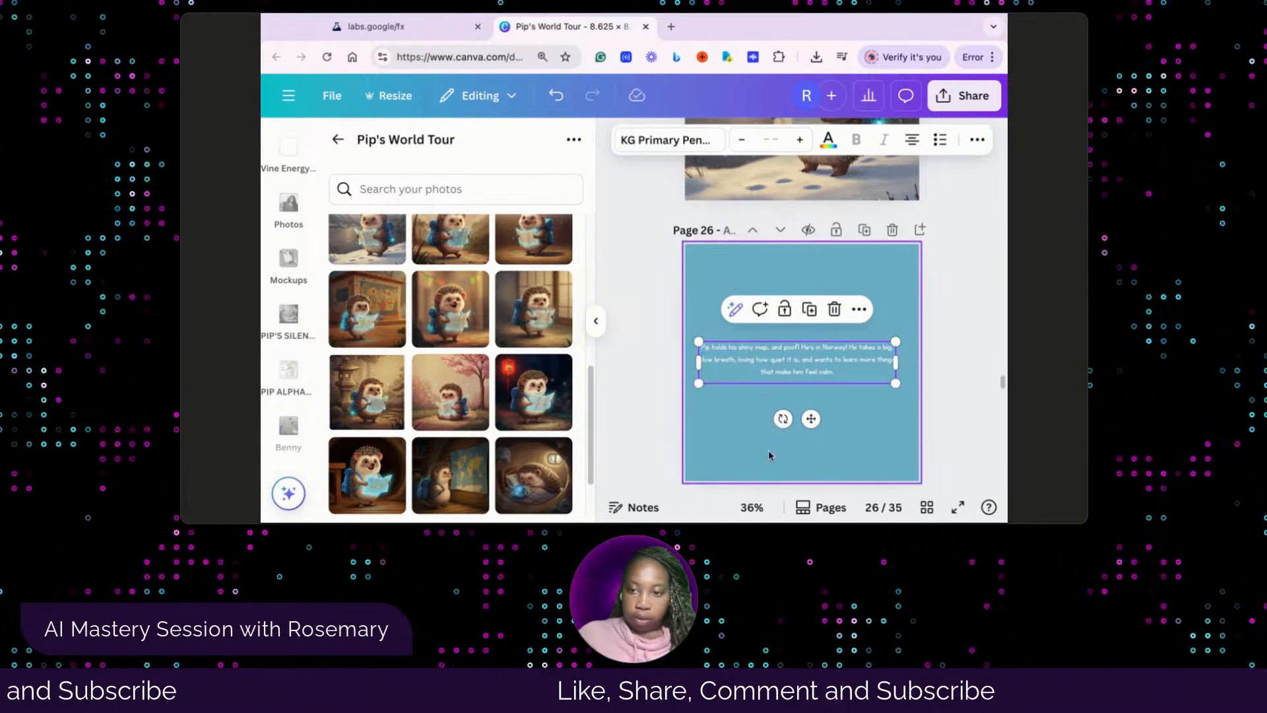
left_click(727, 440)
Compare the folder's hedgehog pictures with the Whisk library order to find the illustration for page 27's empty frame
scroll(725, 442, "down", 3)
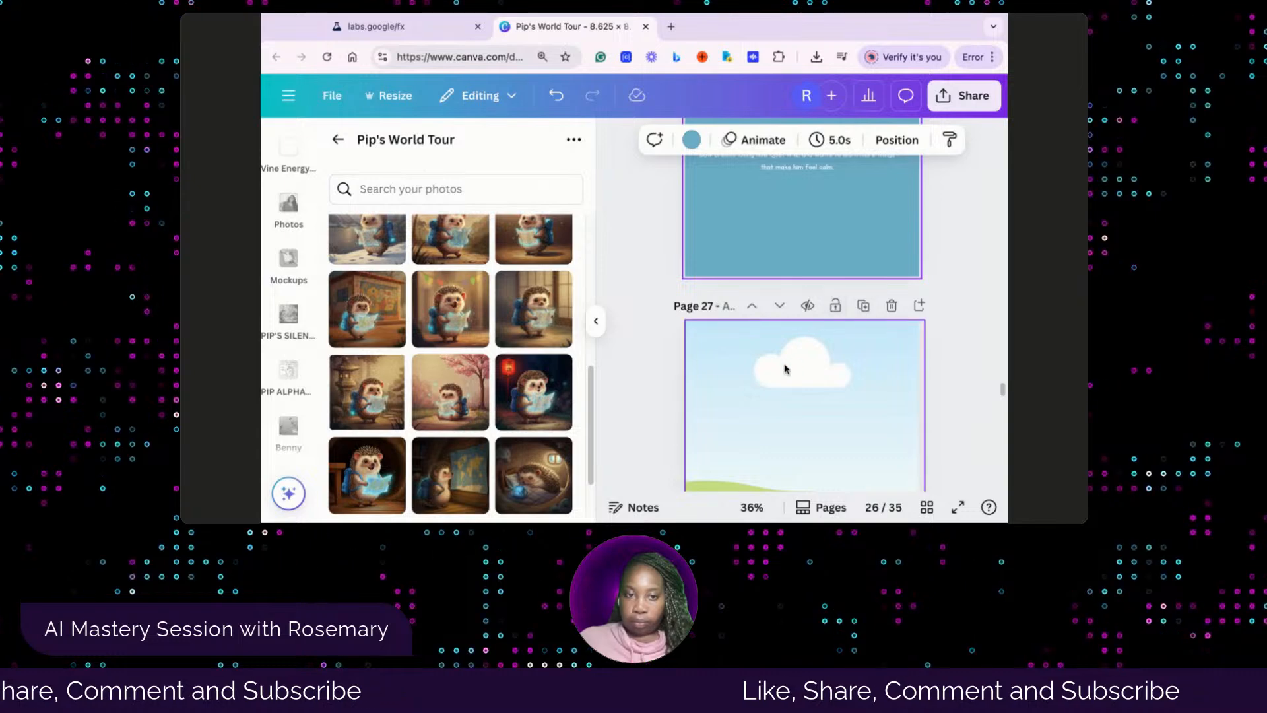
scroll(784, 370, "down", 1)
scroll(785, 371, "up", 1)
scroll(785, 371, "up", 3)
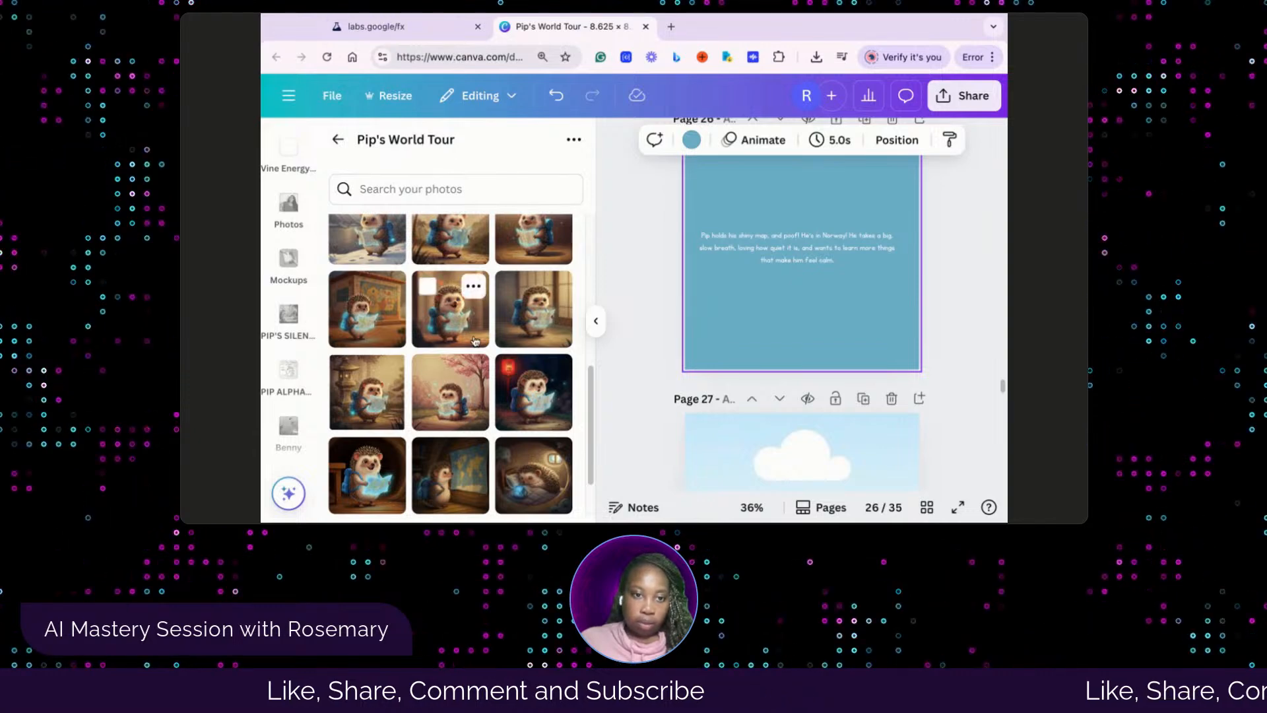
scroll(454, 317, "up", 3)
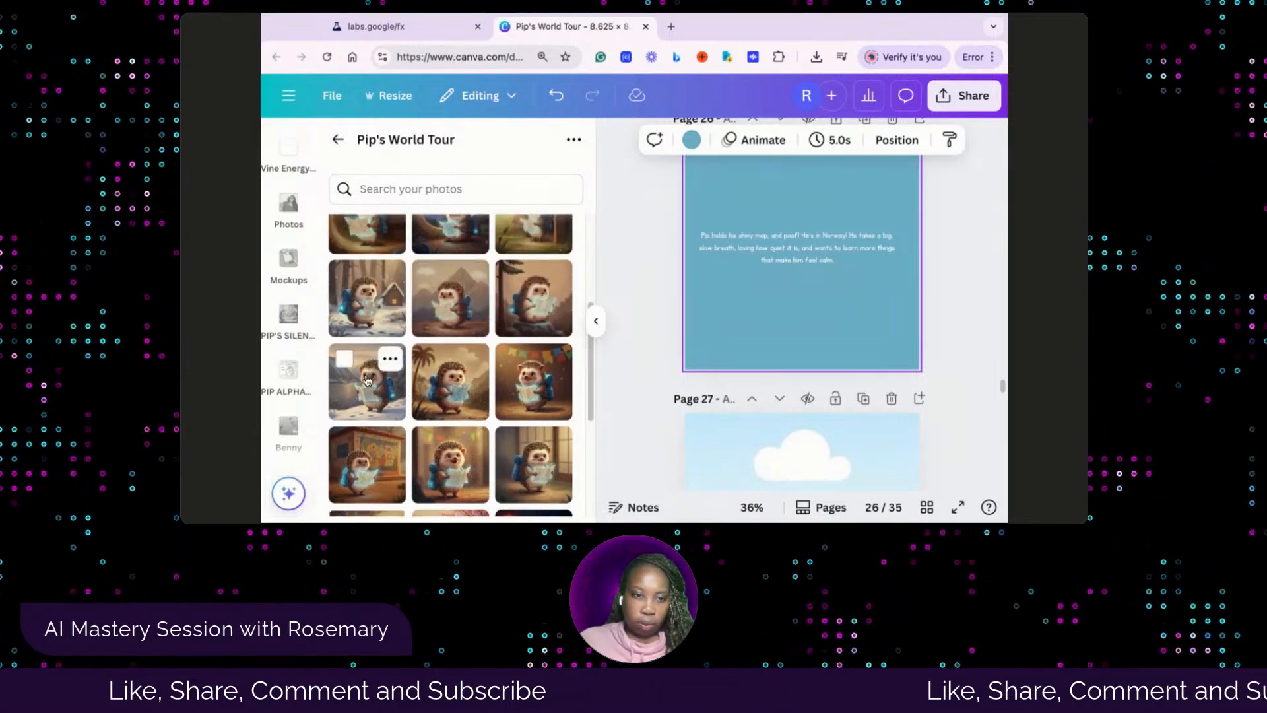
left_click(410, 27)
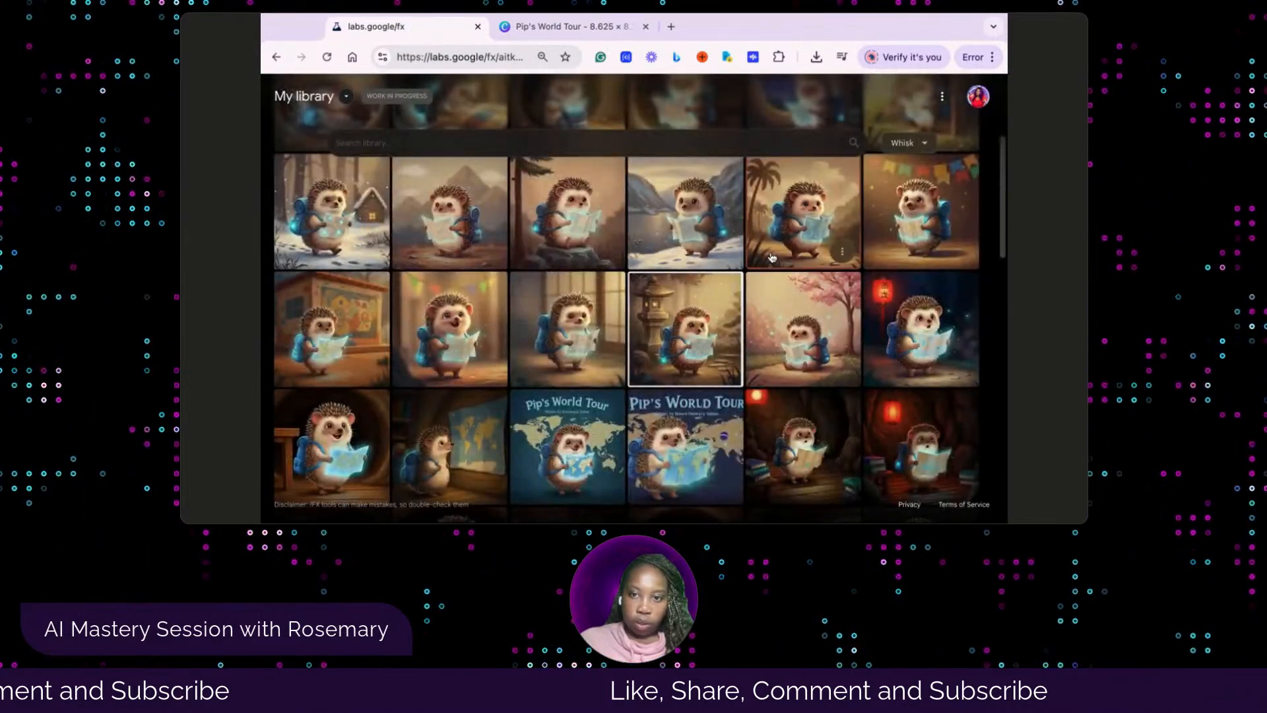
left_click(572, 29)
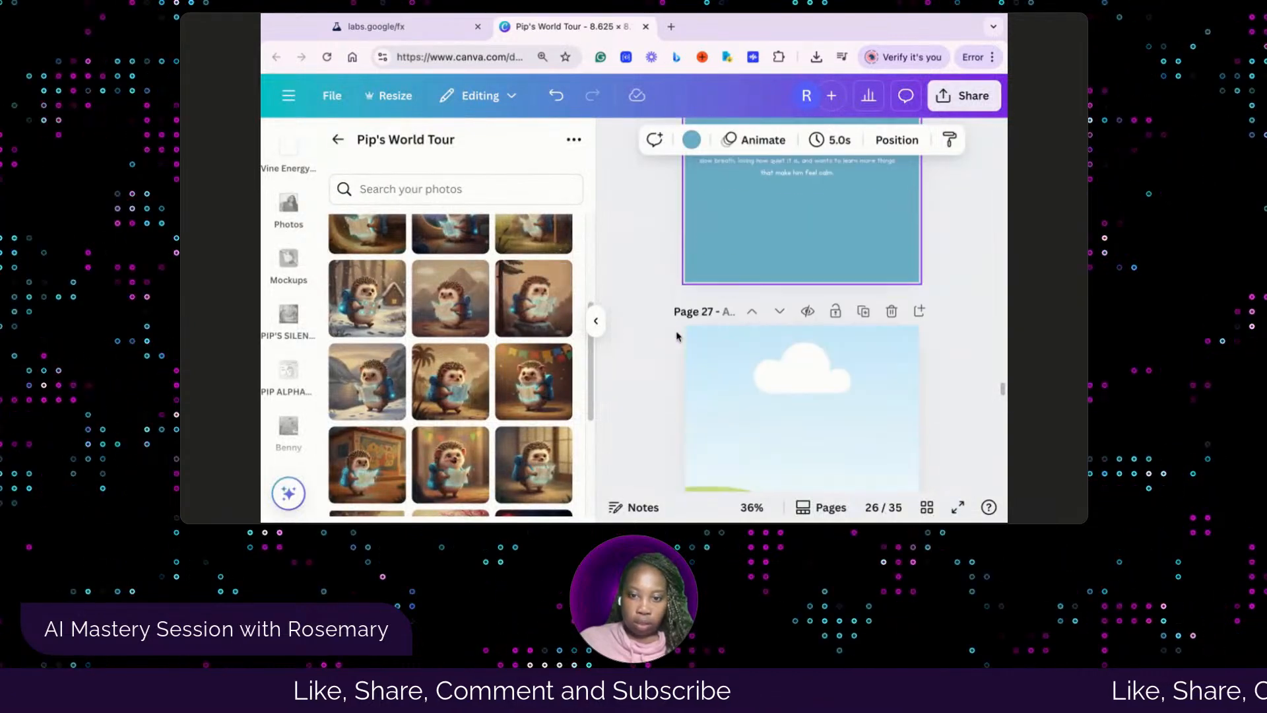
scroll(677, 335, "down", 3)
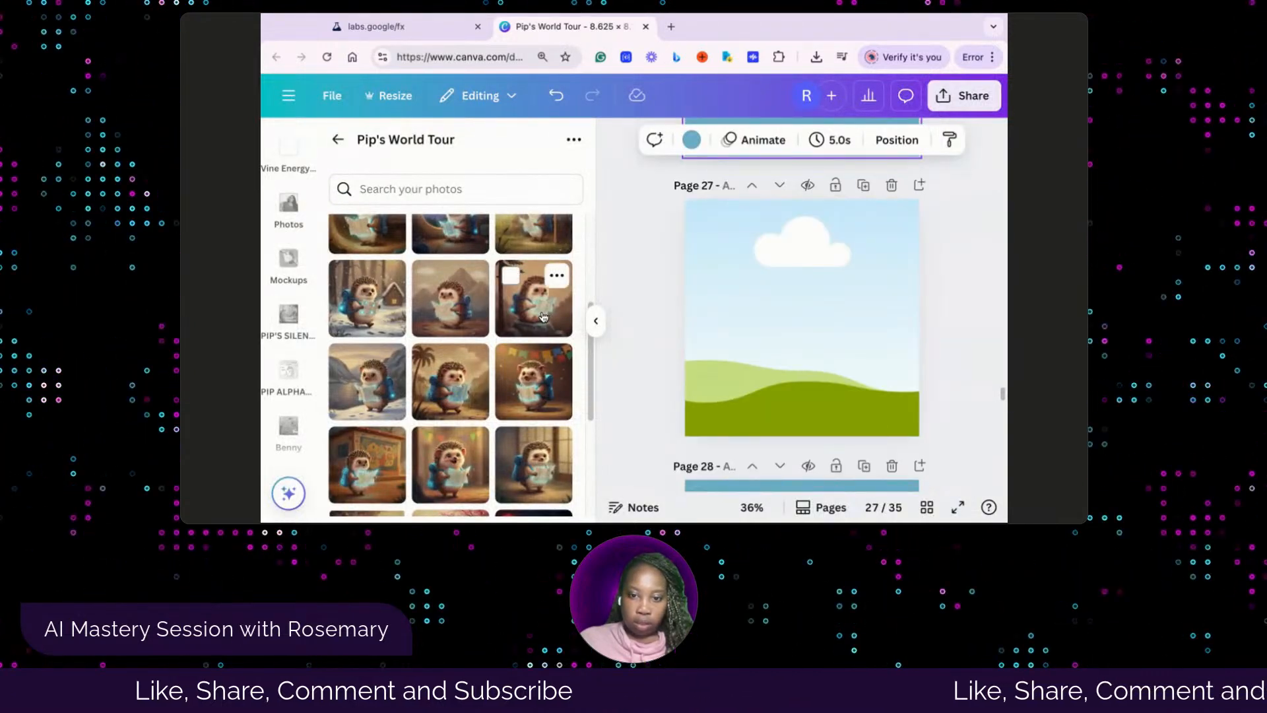
Look back over pages 21 to 28 to check which illustrations and story texts are already placed
scroll(827, 220, "up", 3)
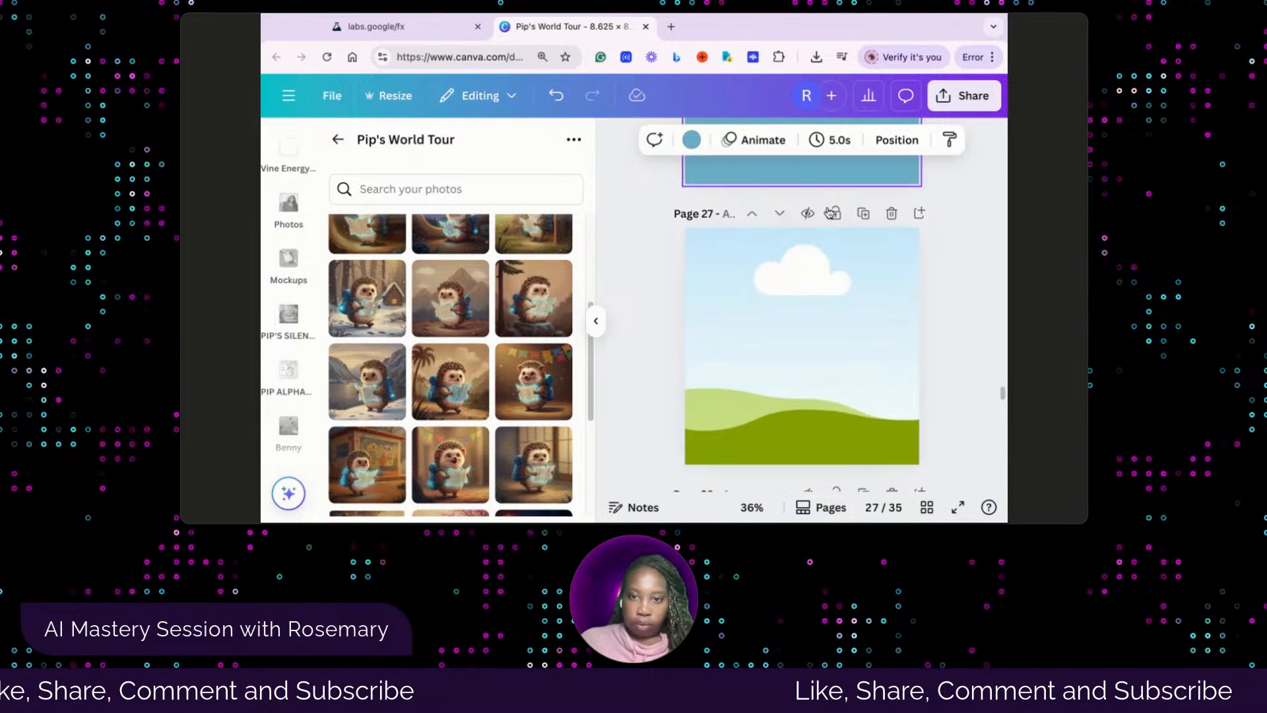
scroll(827, 221, "up", 2)
scroll(827, 220, "down", 8)
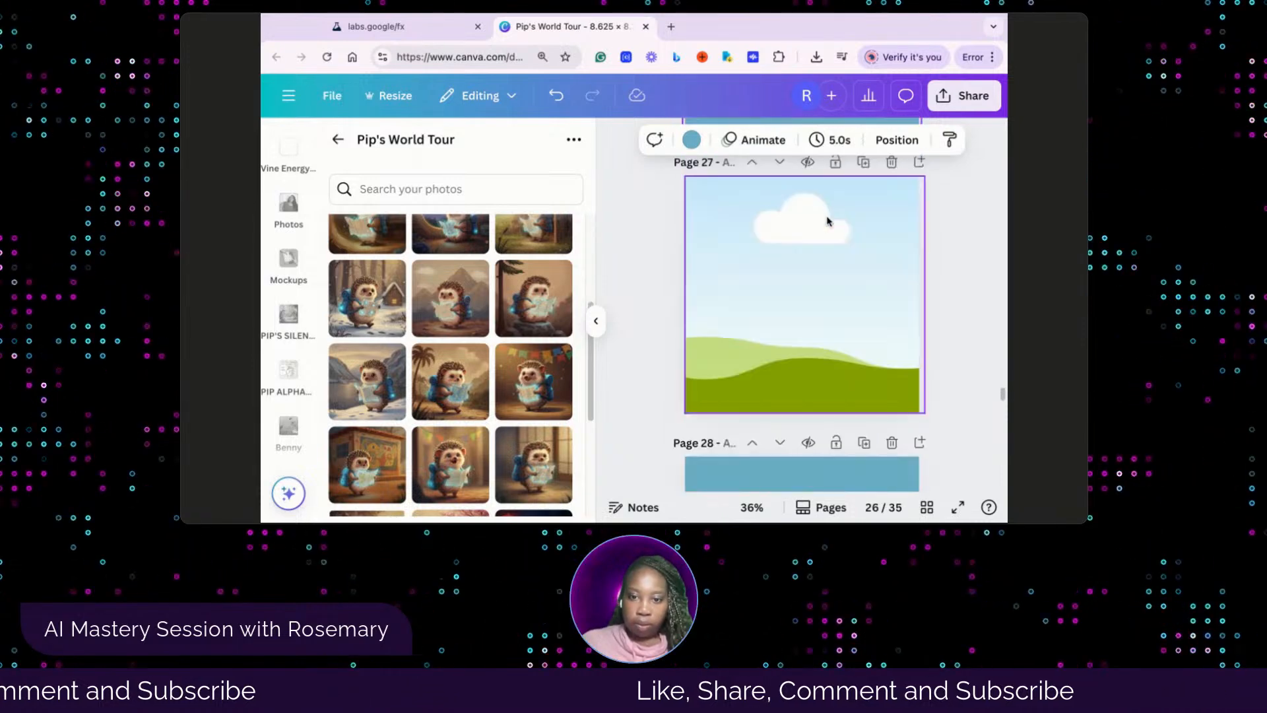
scroll(827, 220, "down", 2)
scroll(828, 221, "up", 12)
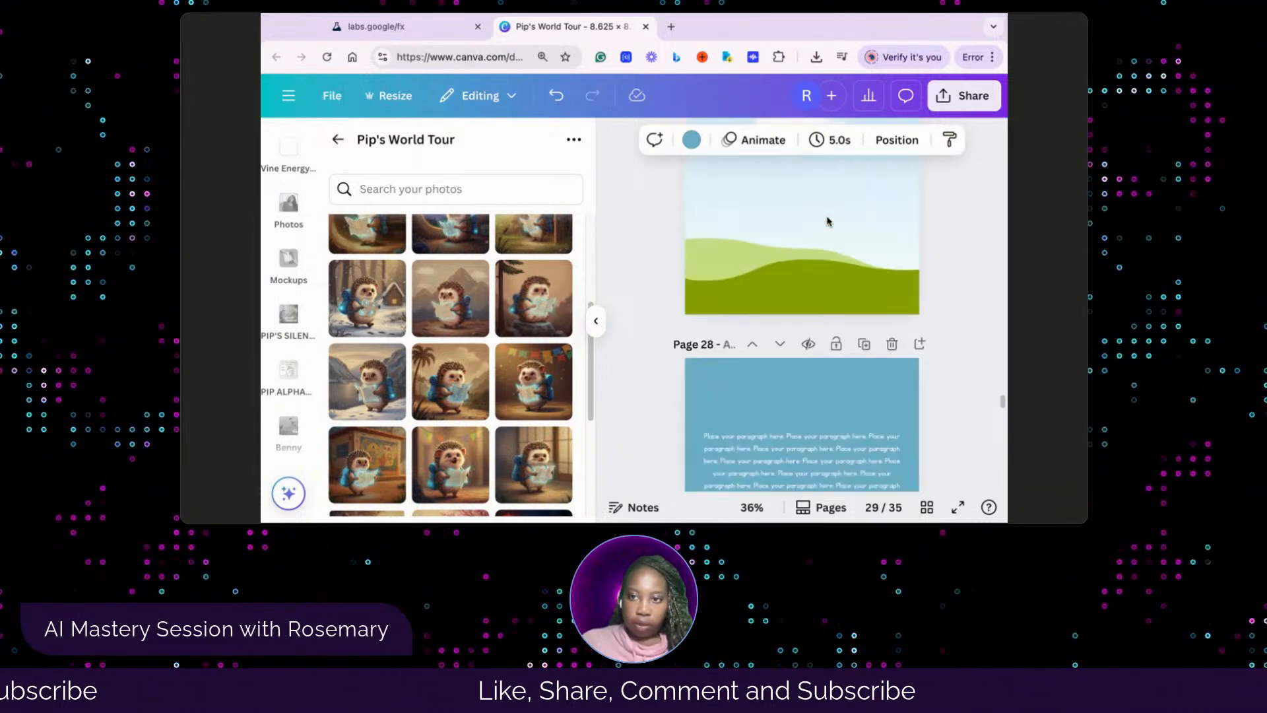
scroll(827, 220, "up", 5)
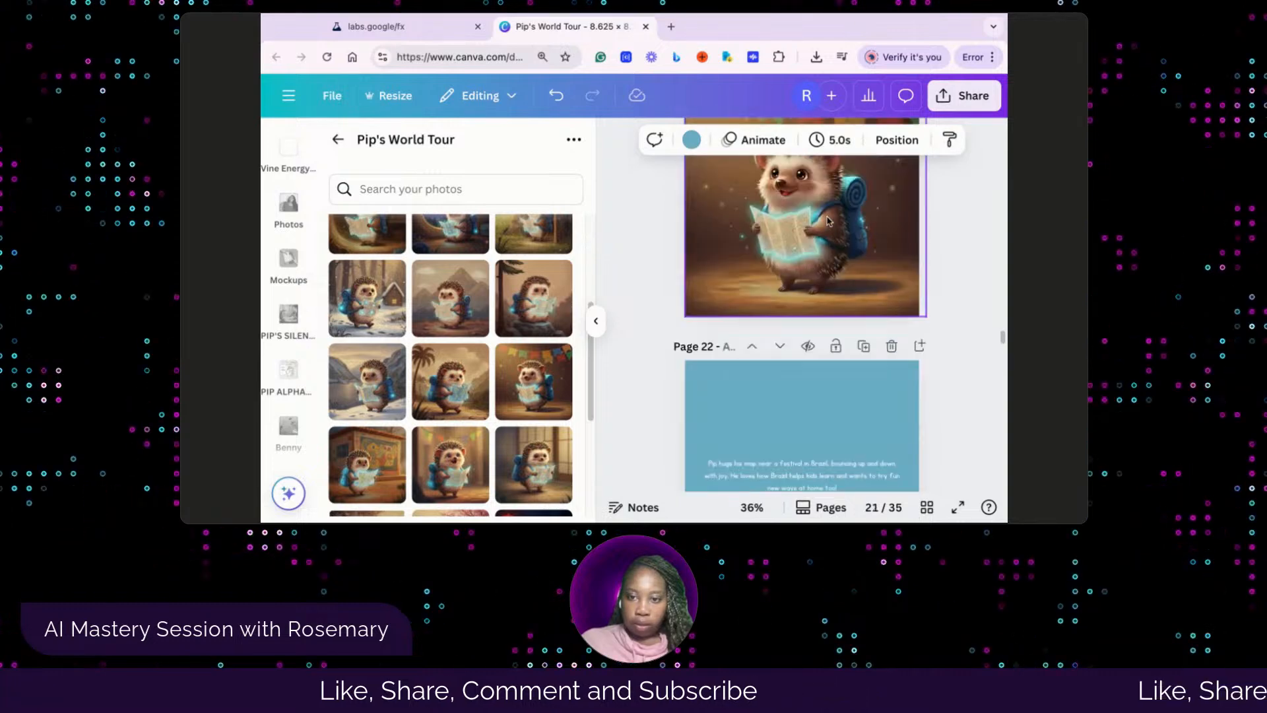
scroll(802, 323, "up", 4)
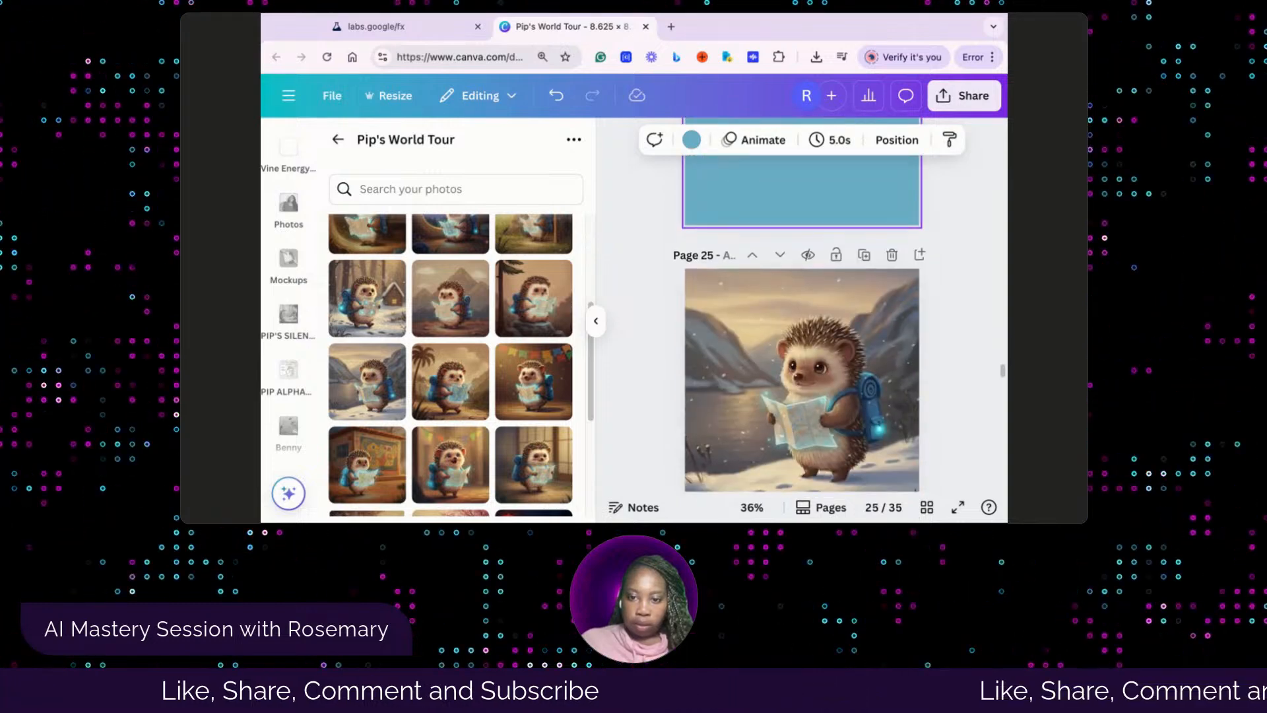
scroll(802, 263, "up", 2)
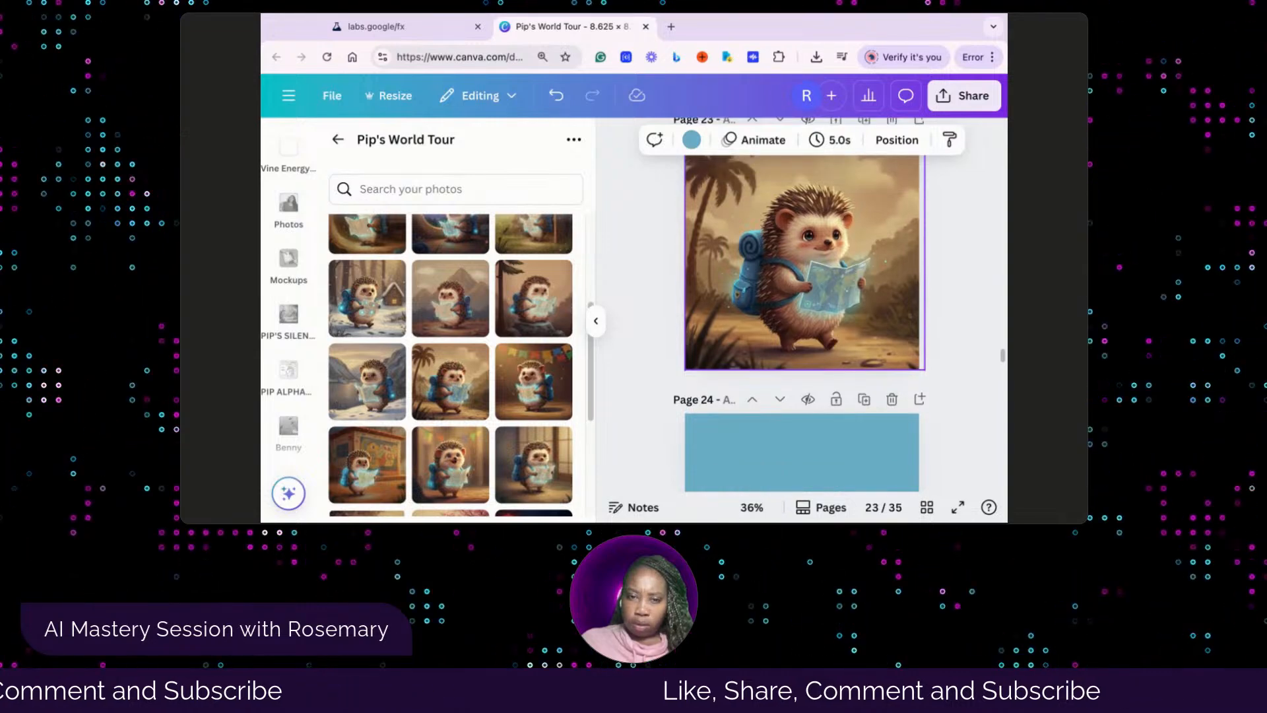
scroll(801, 297, "down", 10)
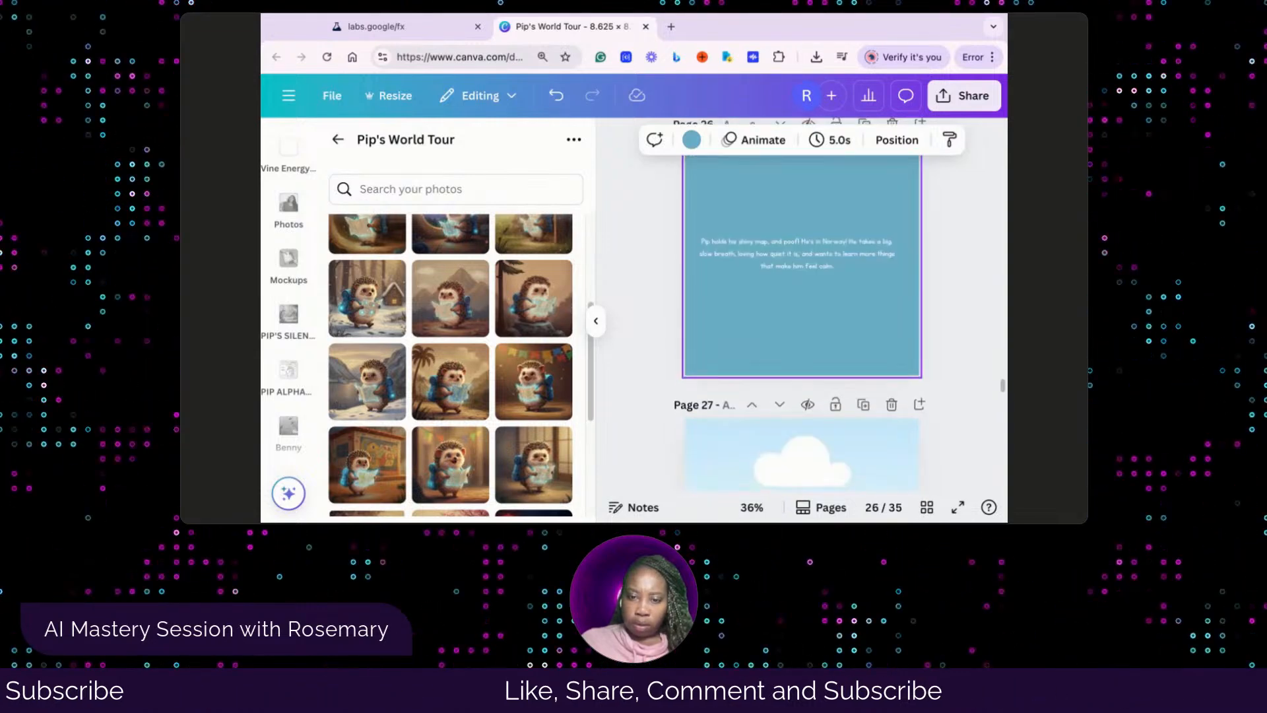
Fill page 27's empty frame with the hedgehog sitting on a rock beside a tree, then check the picture order in the Whisk library
scroll(801, 297, "down", 5)
left_click(772, 247)
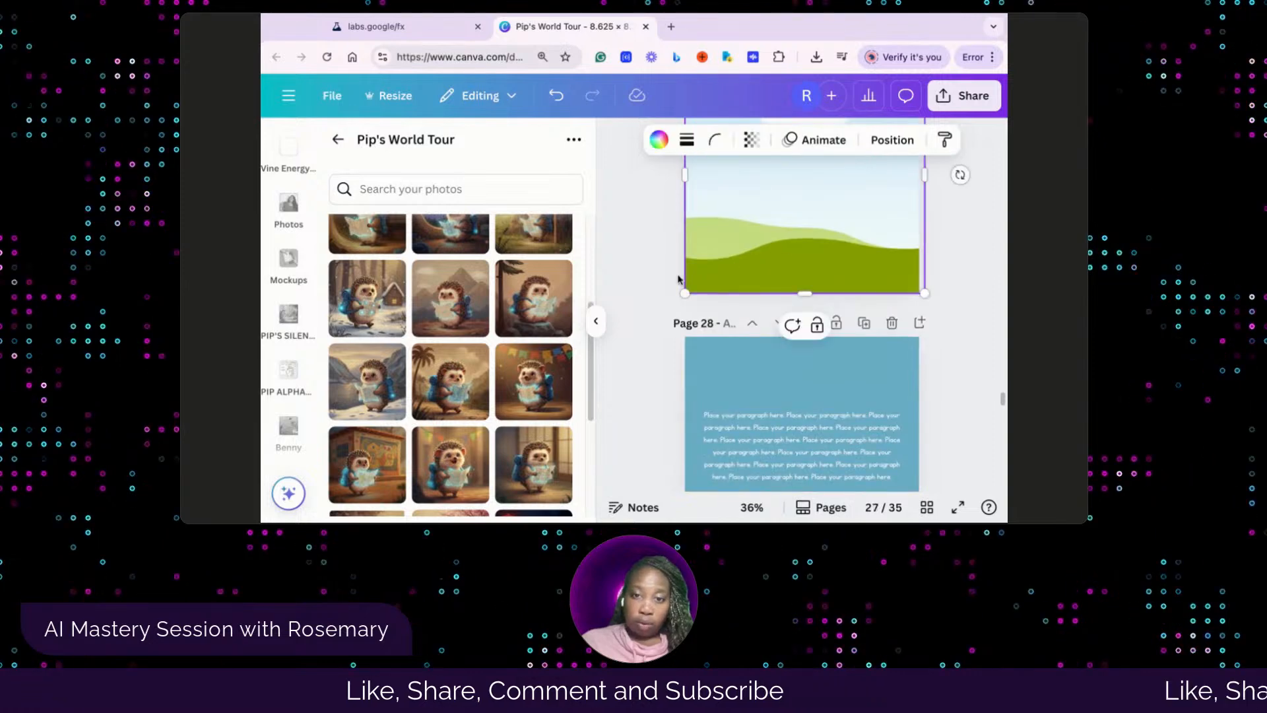
scroll(768, 256, "up", 5)
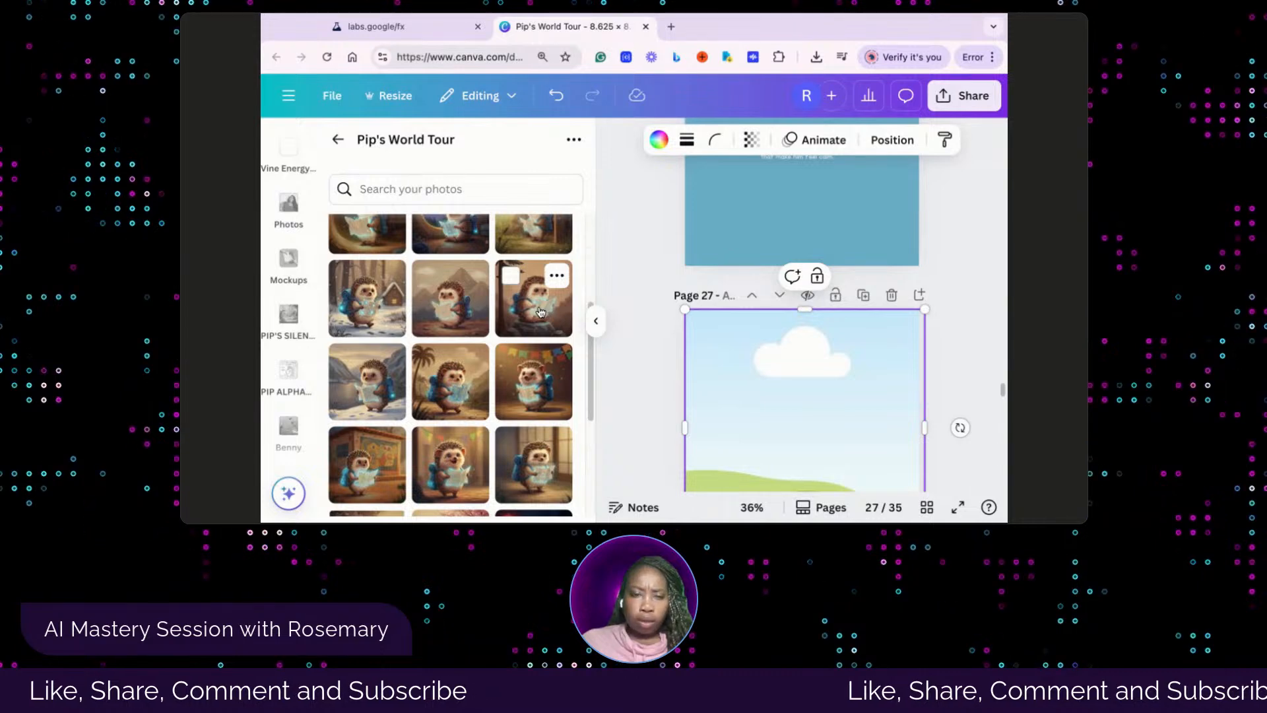
left_click(540, 312)
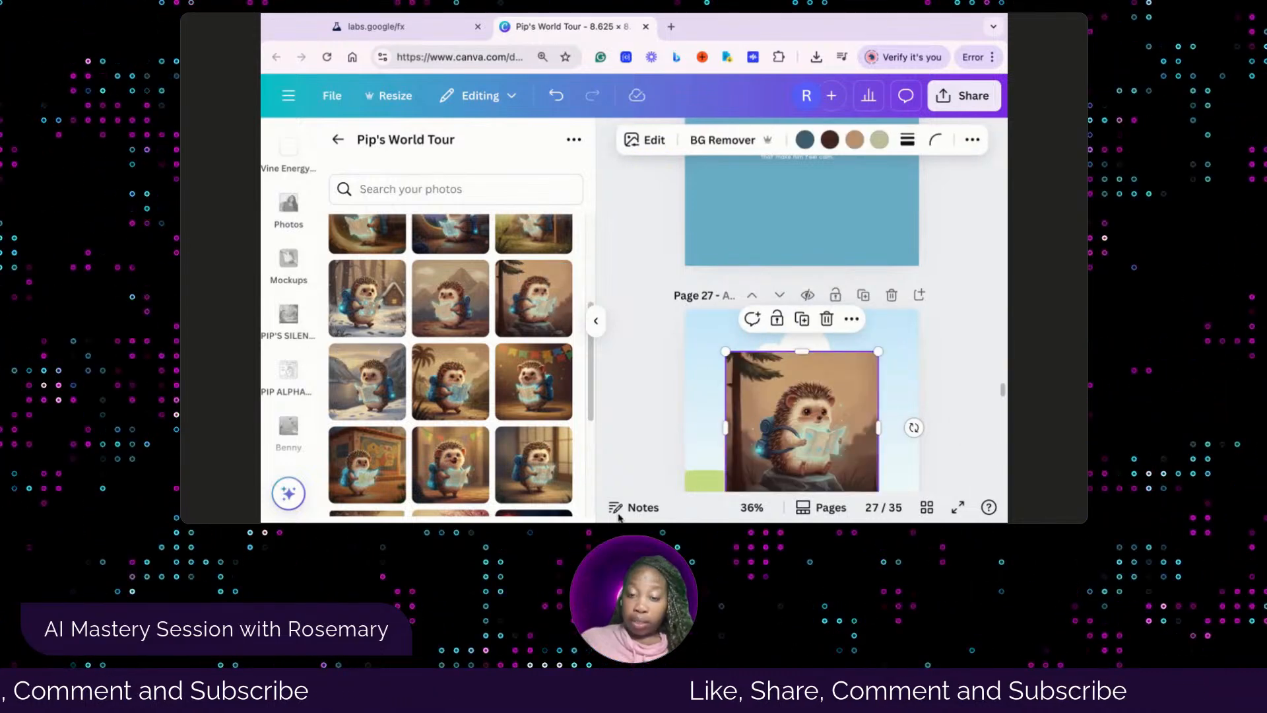
left_click_drag(791, 436, 785, 427)
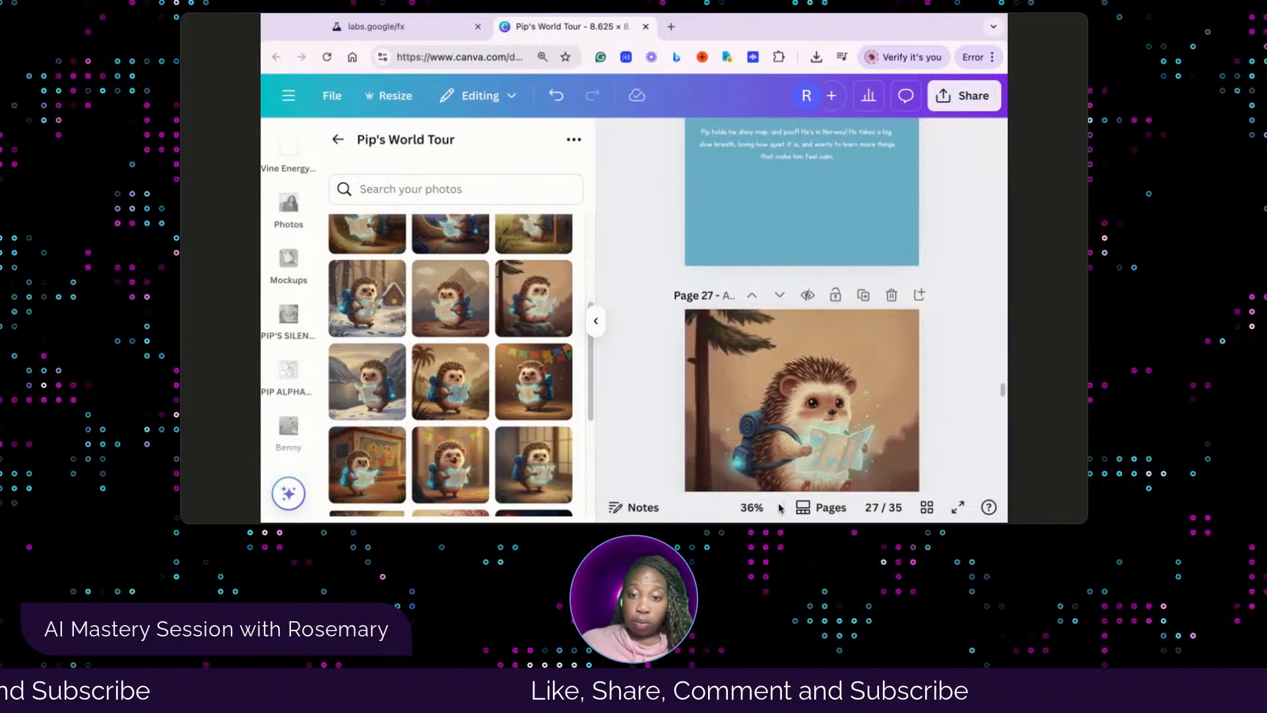
scroll(790, 475, "down", 2)
scroll(787, 474, "up", 1)
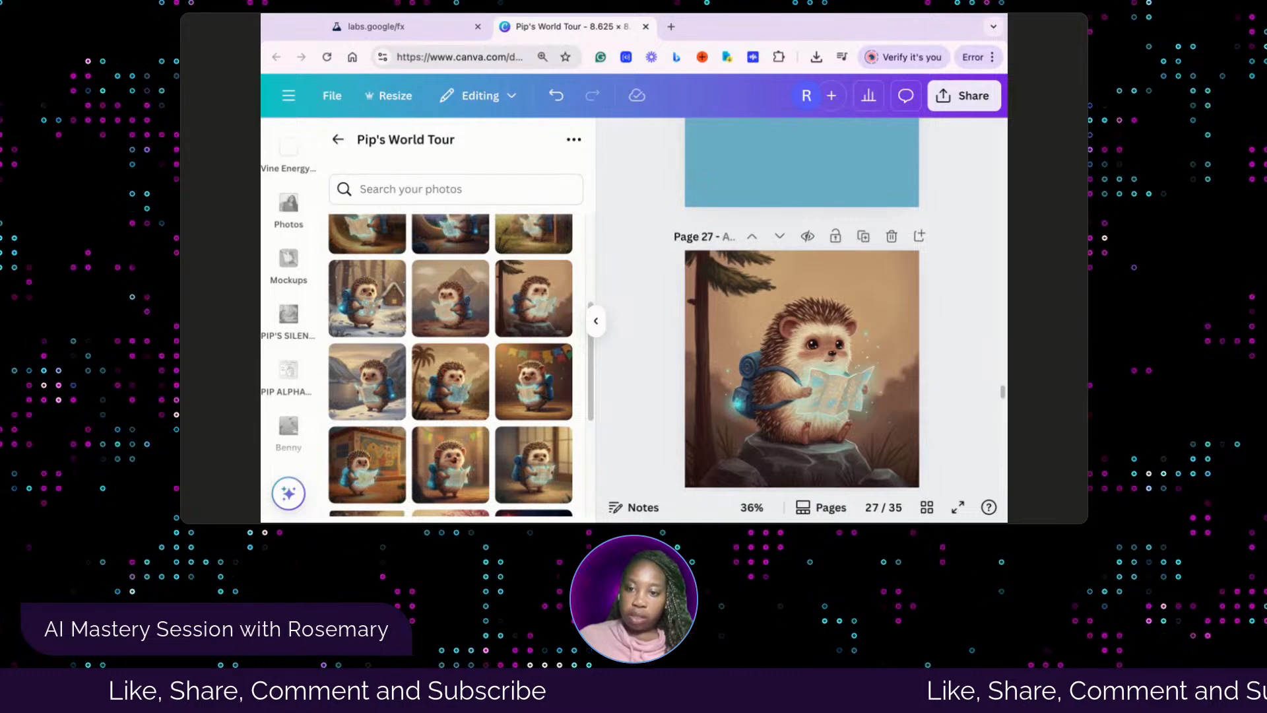
left_click(378, 30)
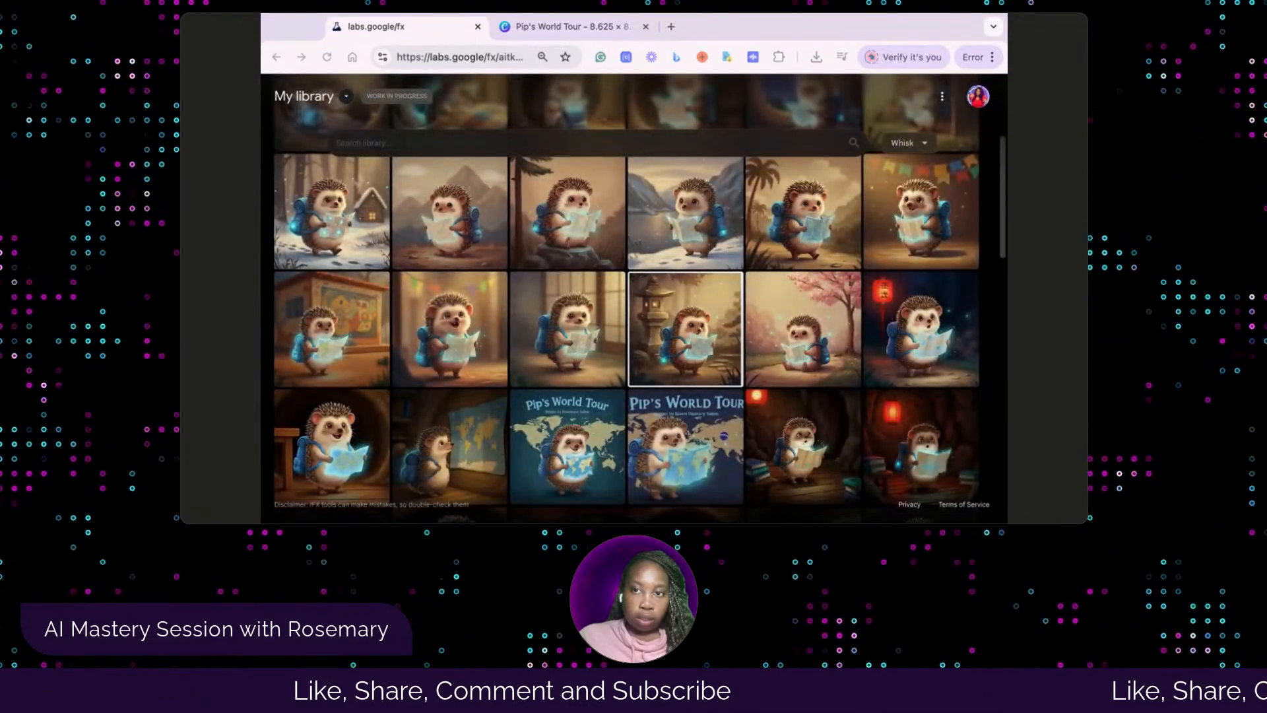
left_click(572, 33)
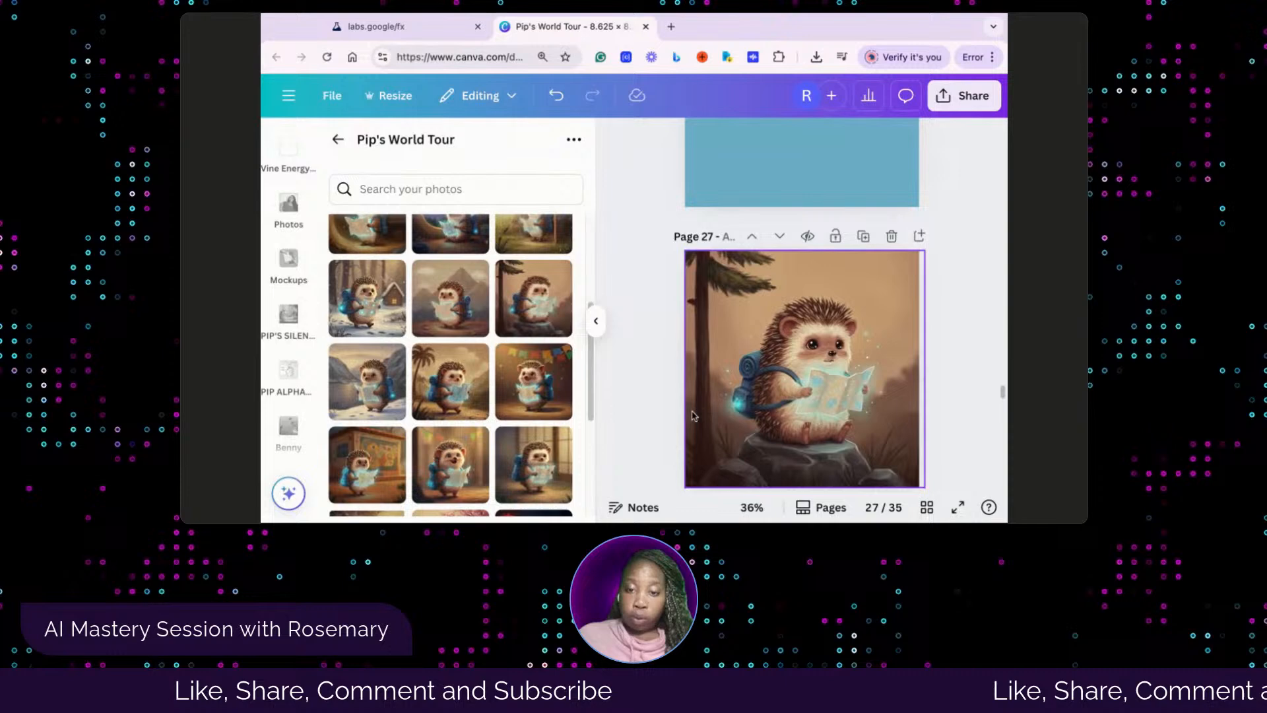
Replace page 28's placeholder paragraph with the copied text beginning "Pip sits on a rock in Norway" and center it vertically on the page
scroll(768, 375, "down", 4)
left_click(775, 380)
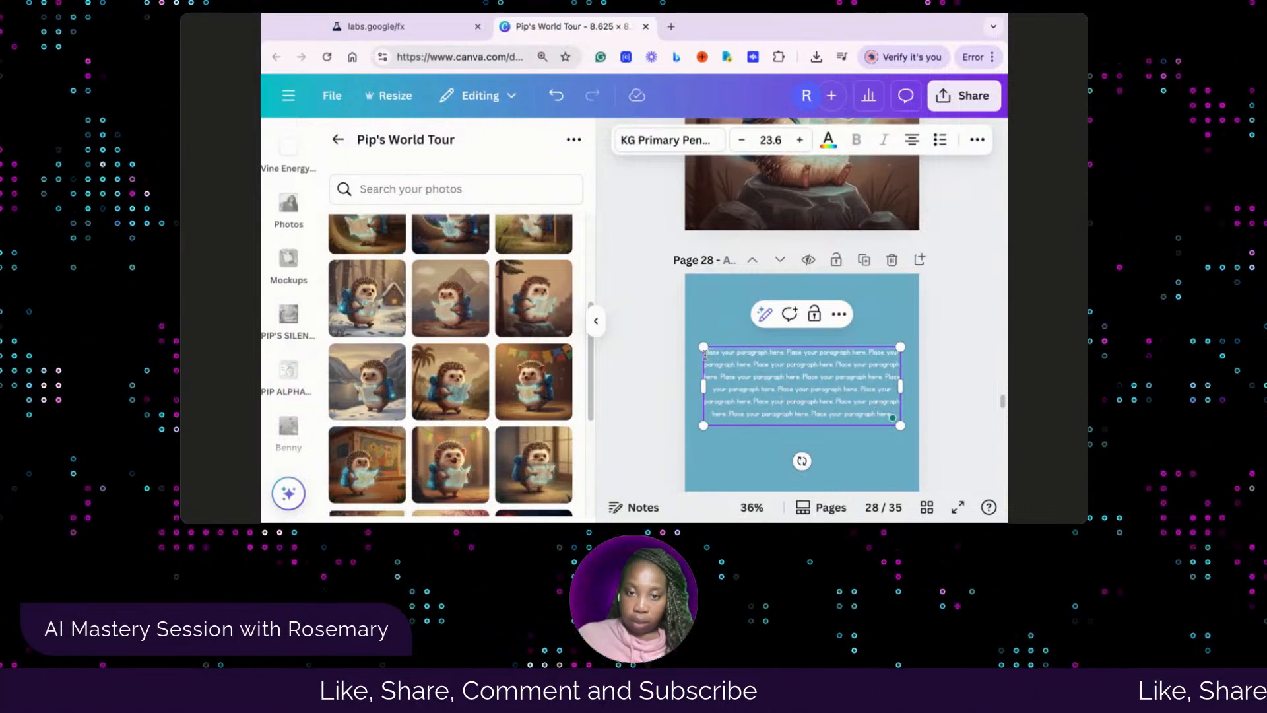
left_click_drag(705, 355, 741, 432)
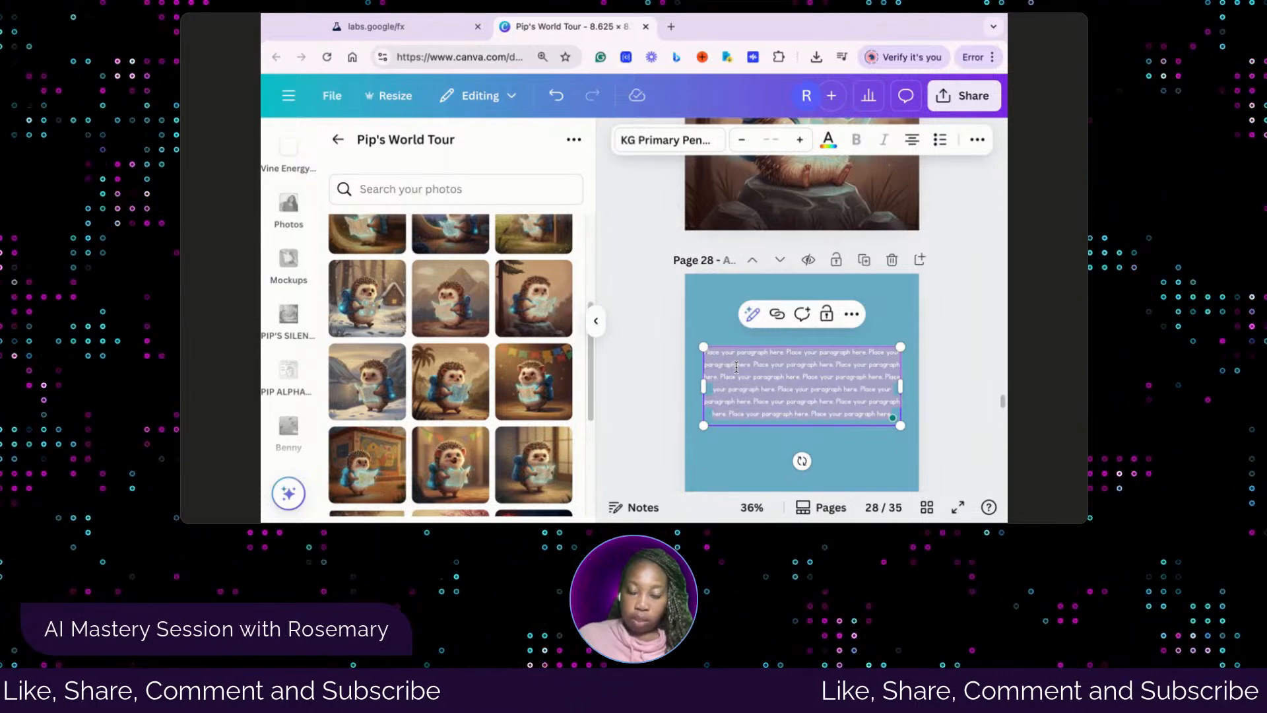
type("Pip sits on a rock in Norway, rocking gently back and forth. He finds out that playing outside helps kids feel calm, and he likes that because being outside makes him feel better too.")
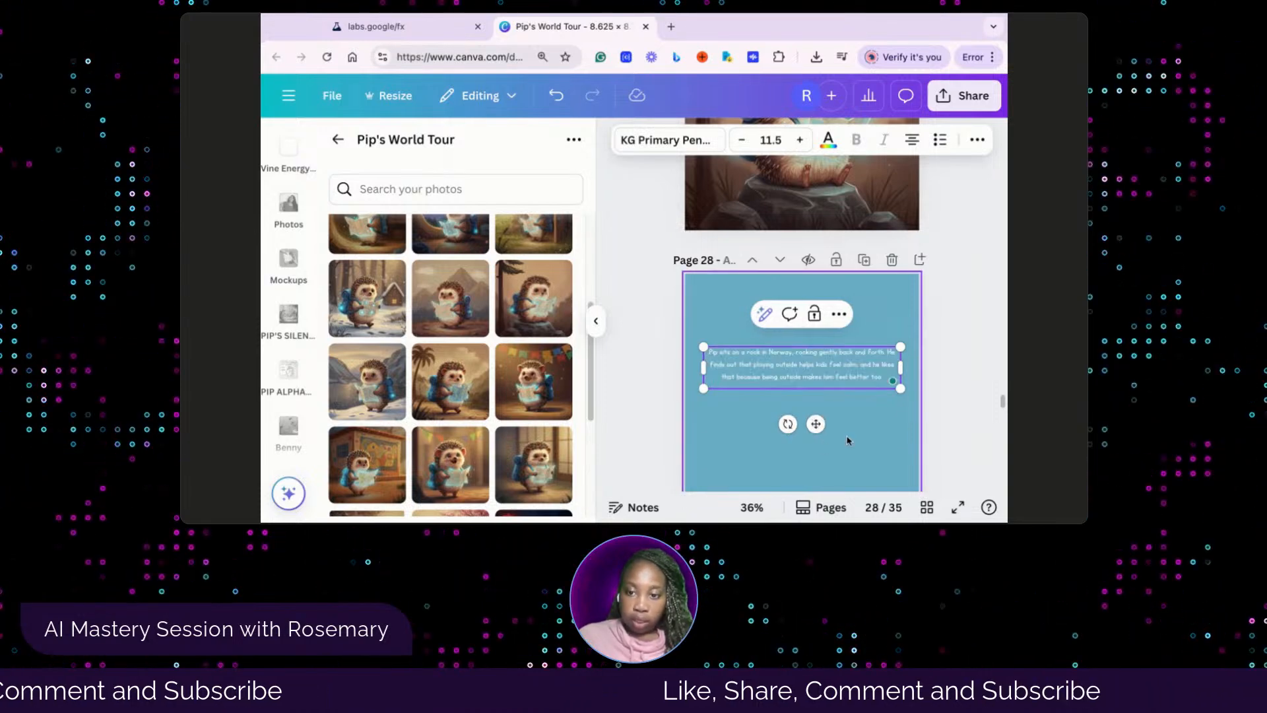
left_click(876, 418)
left_click_drag(843, 368, 835, 380)
left_click(848, 449)
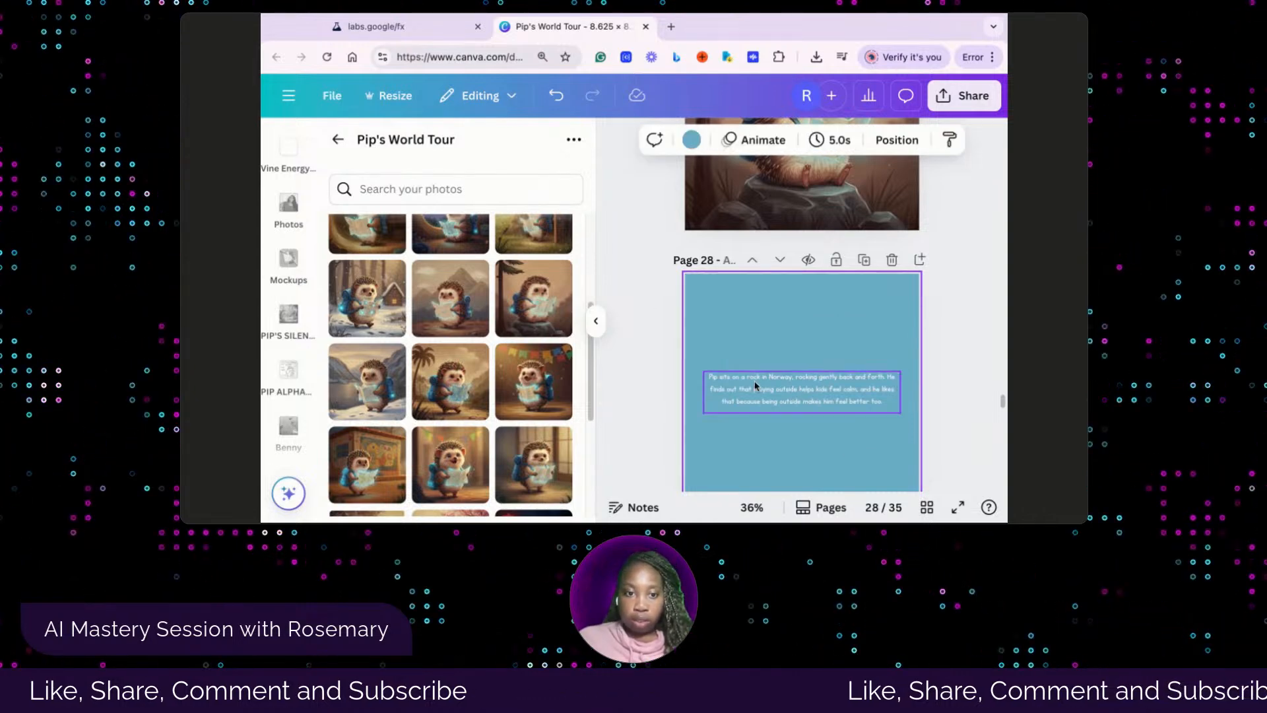
Fill page 29's empty frame with the picture of the hedgehog standing in front of brown mountains
scroll(813, 351, "down", 1)
scroll(813, 351, "down", 5)
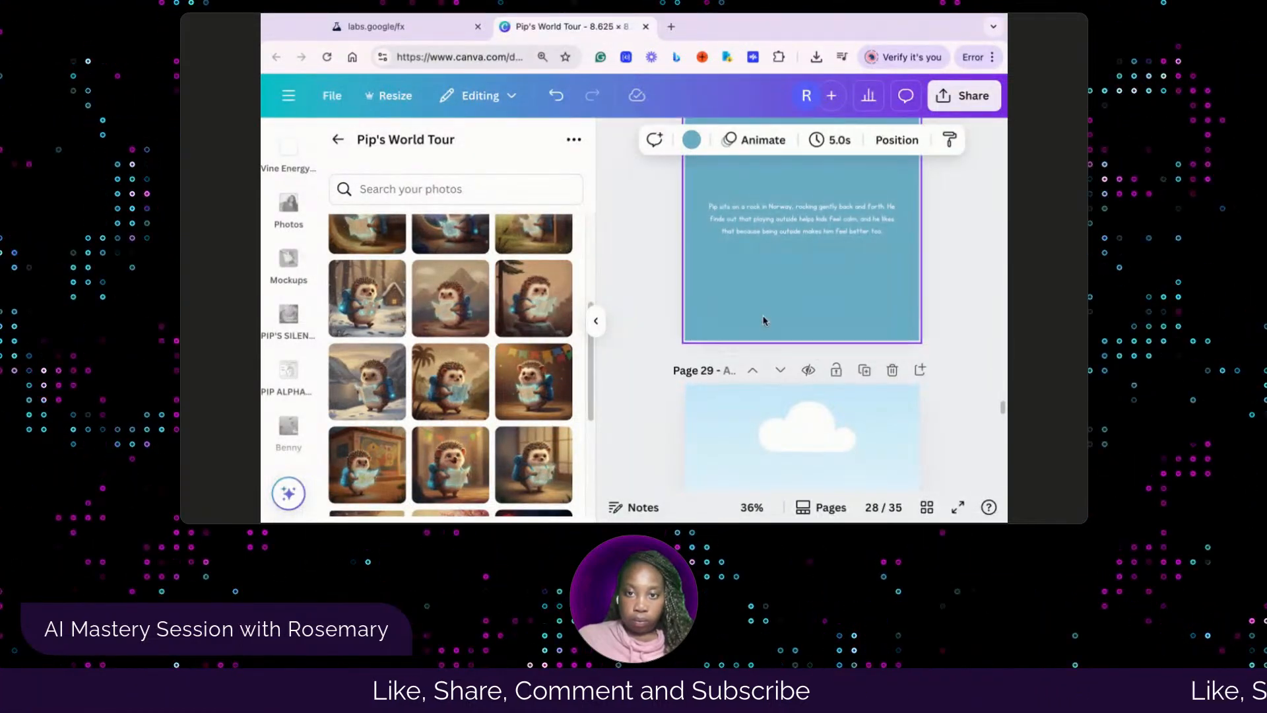
scroll(764, 319, "up", 10)
scroll(764, 319, "down", 10)
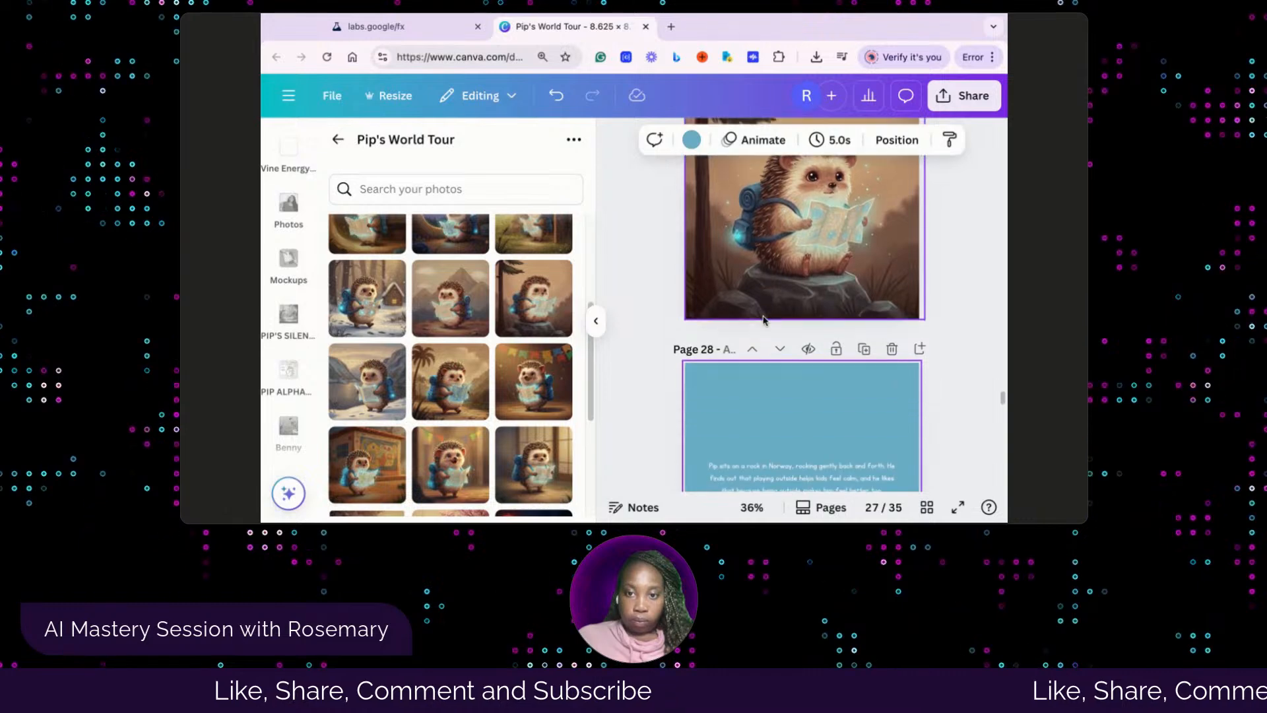
scroll(764, 294, "down", 4)
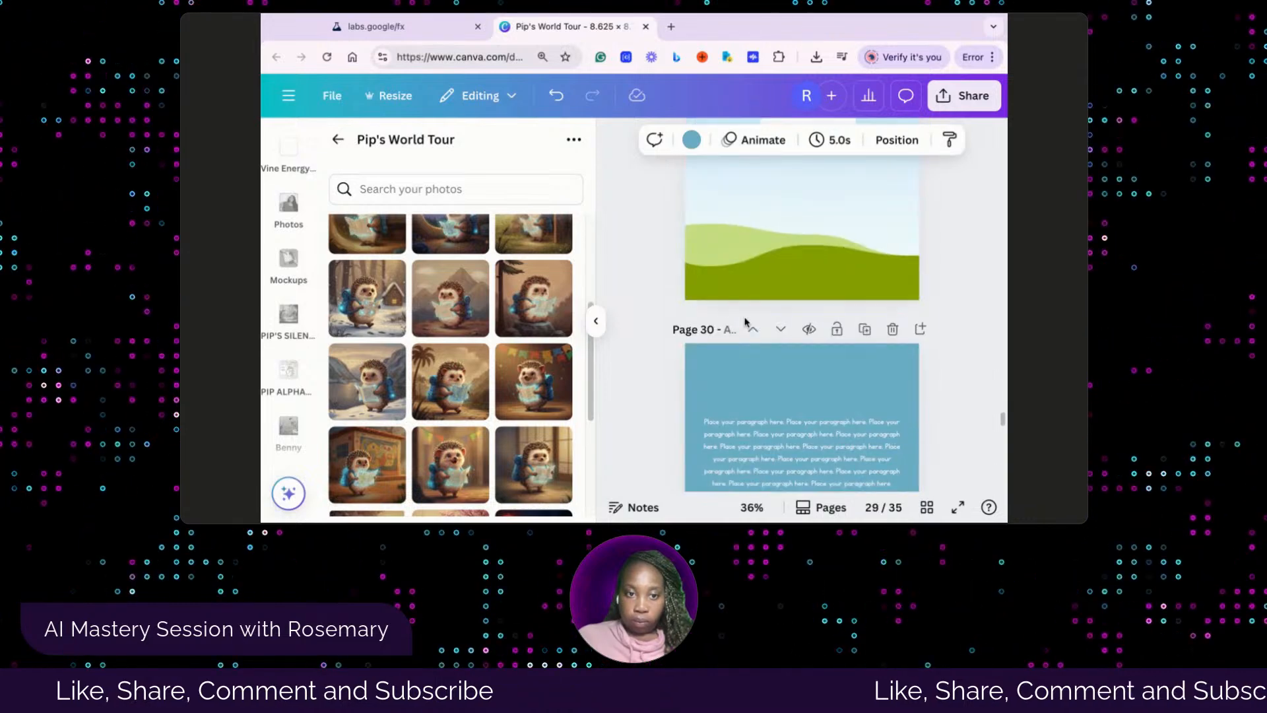
scroll(782, 313, "up", 4)
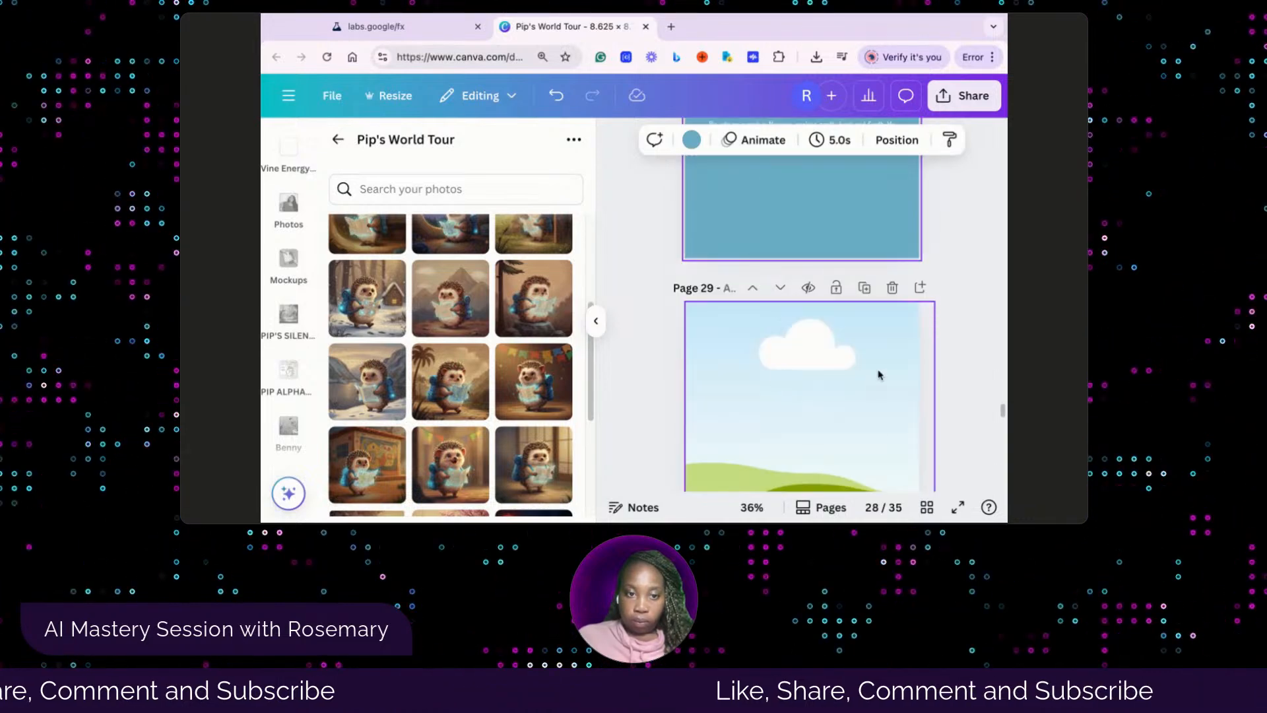
left_click(445, 313)
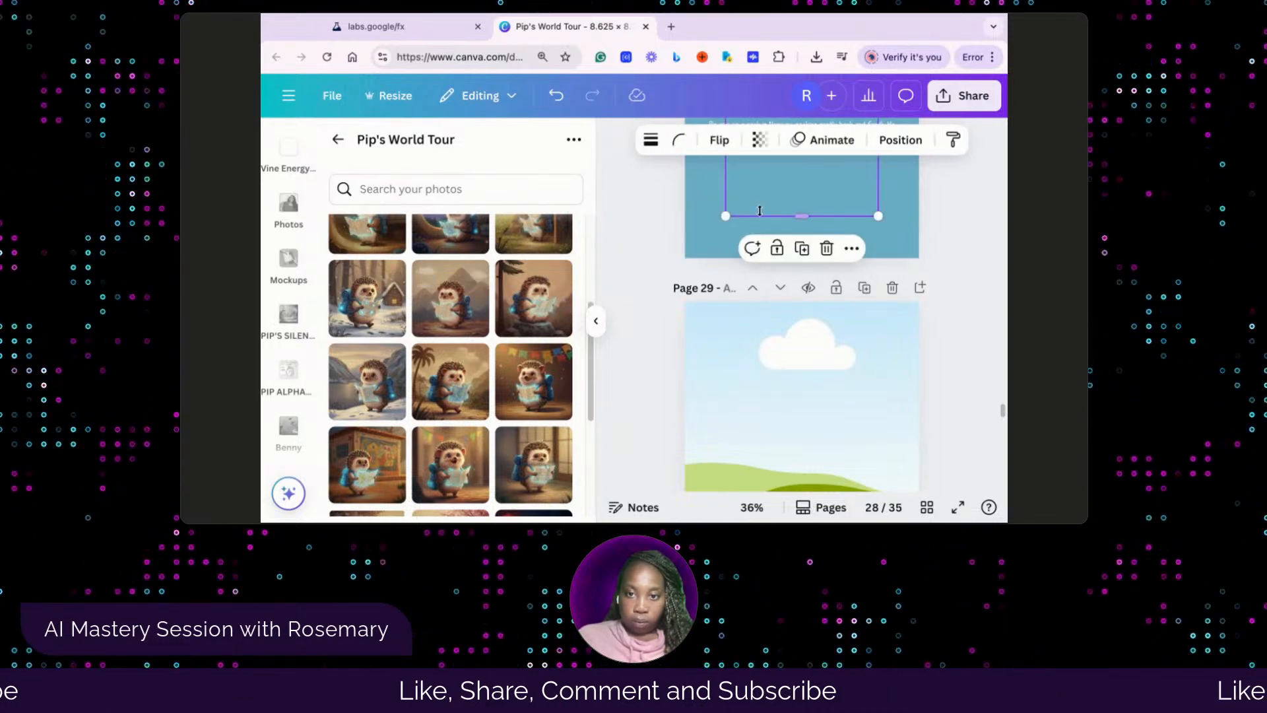
left_click_drag(775, 192, 781, 387)
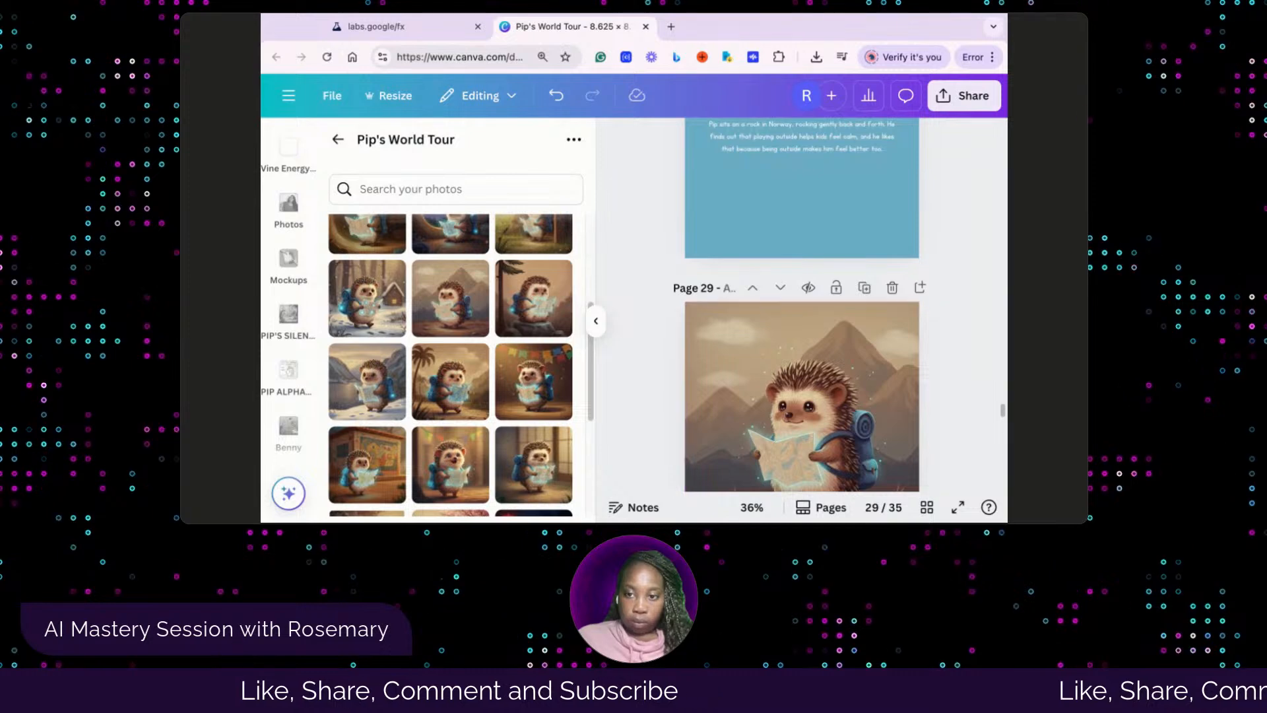
Replace page 30's placeholder paragraph with the copied text beginning "Pip stands near a big mountain in Norway" and center it vertically on the page
scroll(912, 386, "down", 5)
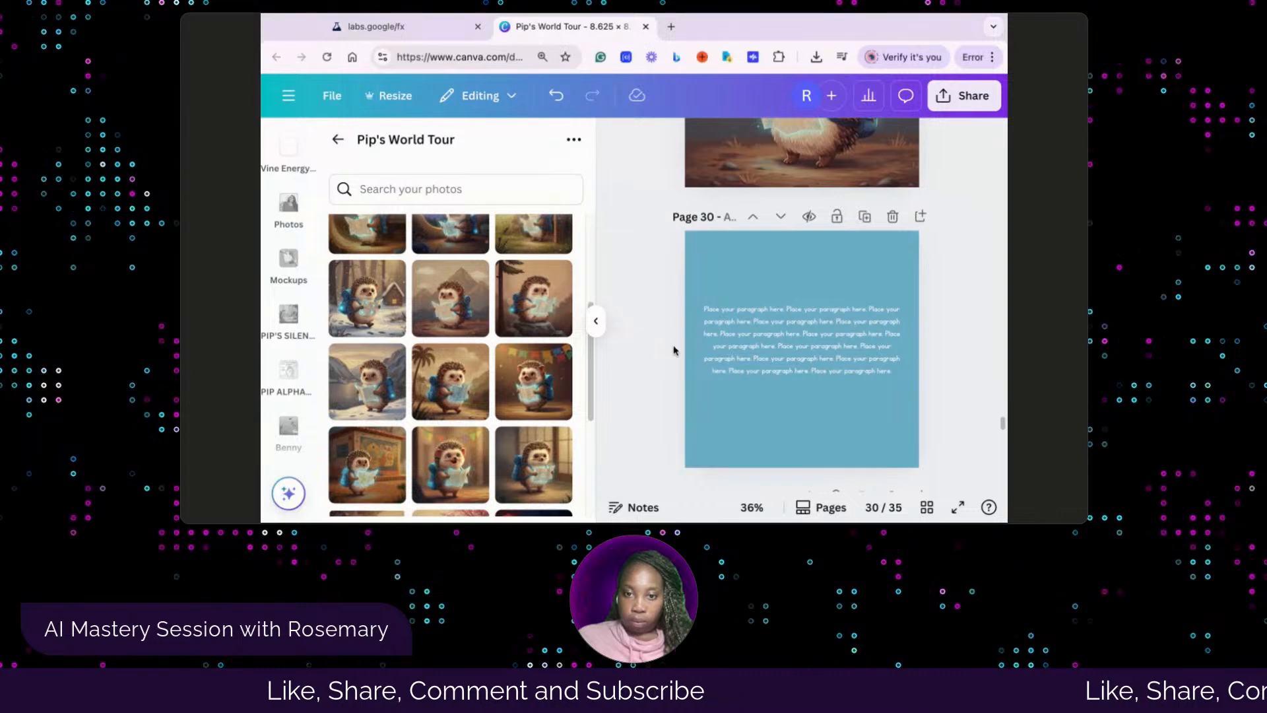
left_click(797, 343)
left_click(796, 344)
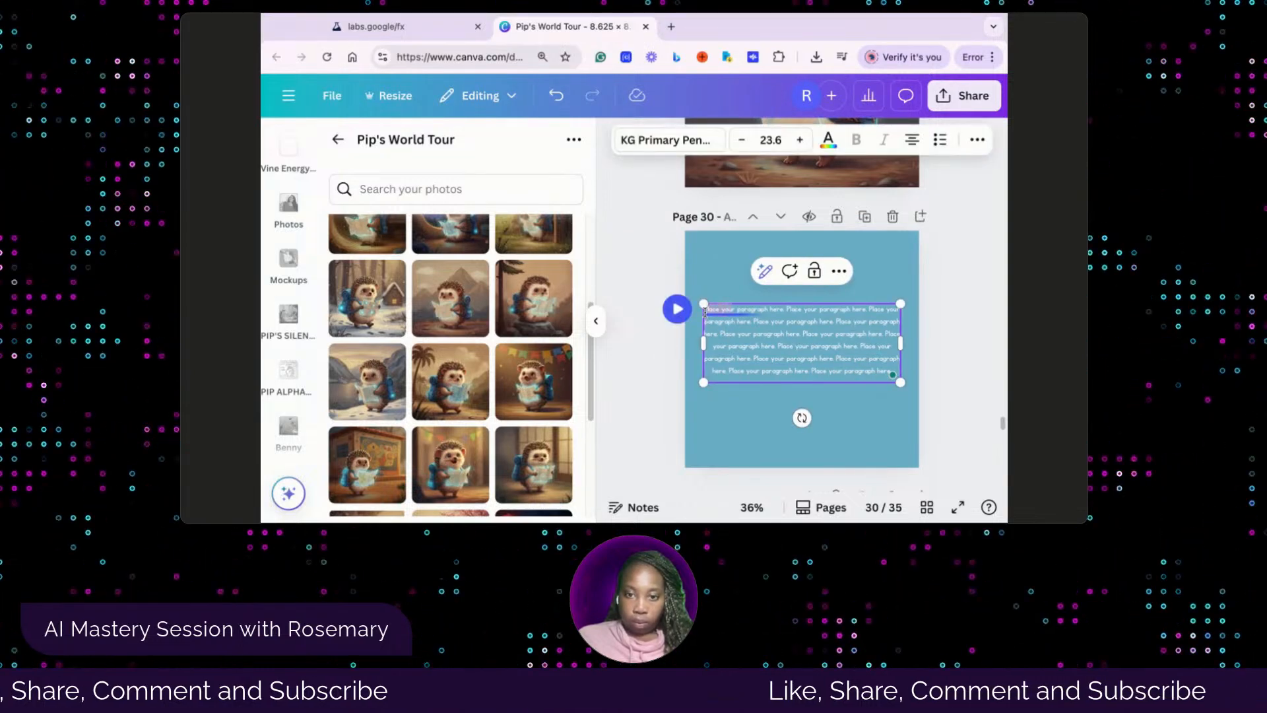
key("super+a")
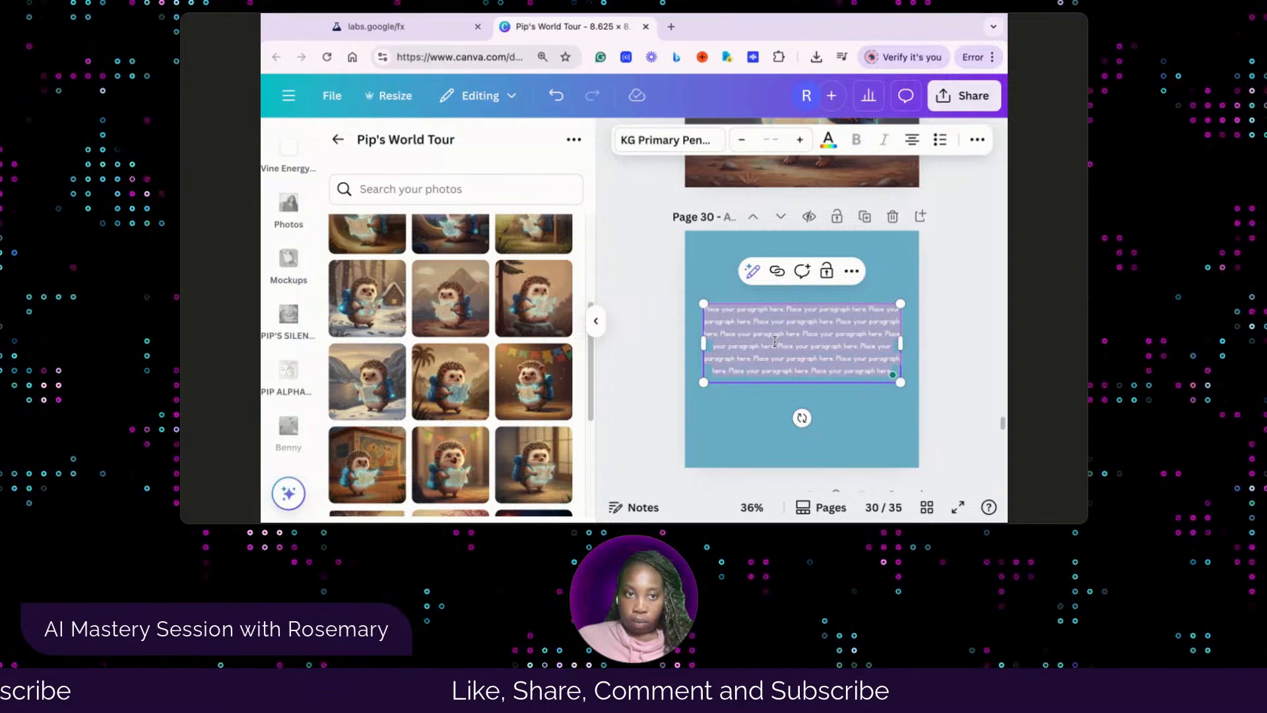
type("Pip stands near a big mountain in Norway, closing his eyes and breathing slowly. He feels so peaceful thinking about playing outside and wants to do it more at home.")
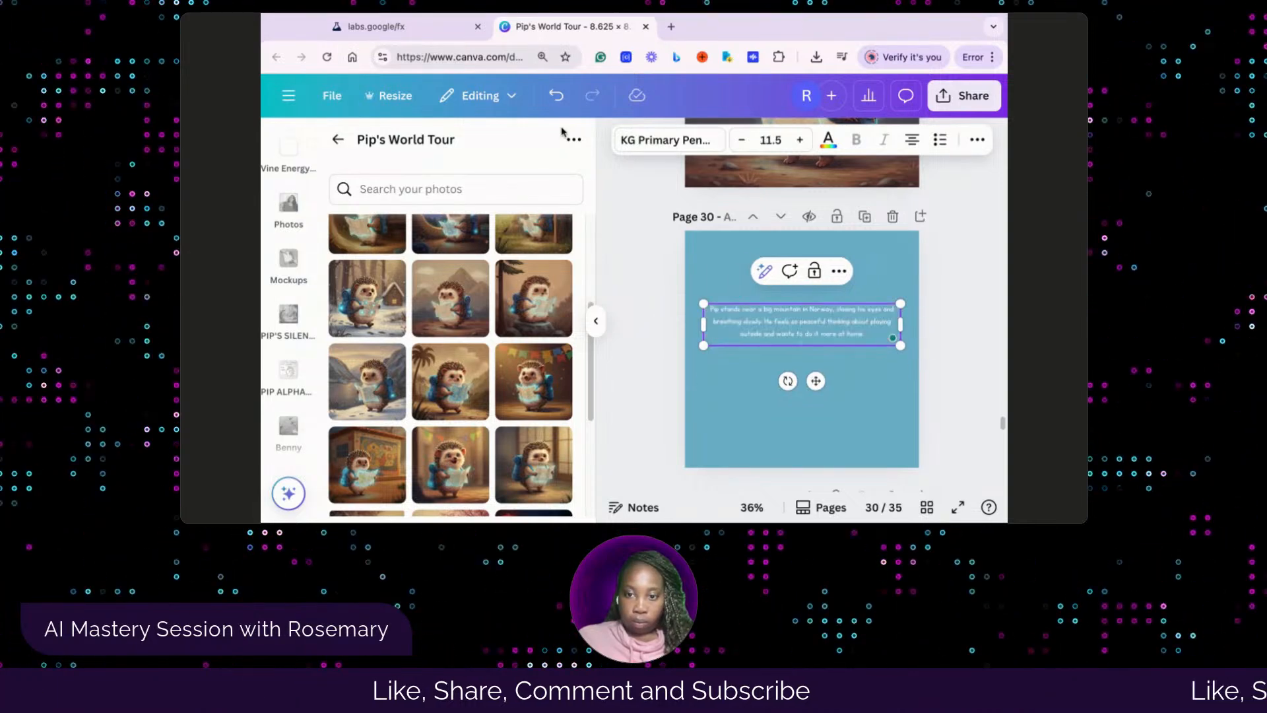
left_click(749, 380)
left_click_drag(800, 313, 798, 323)
left_click(711, 409)
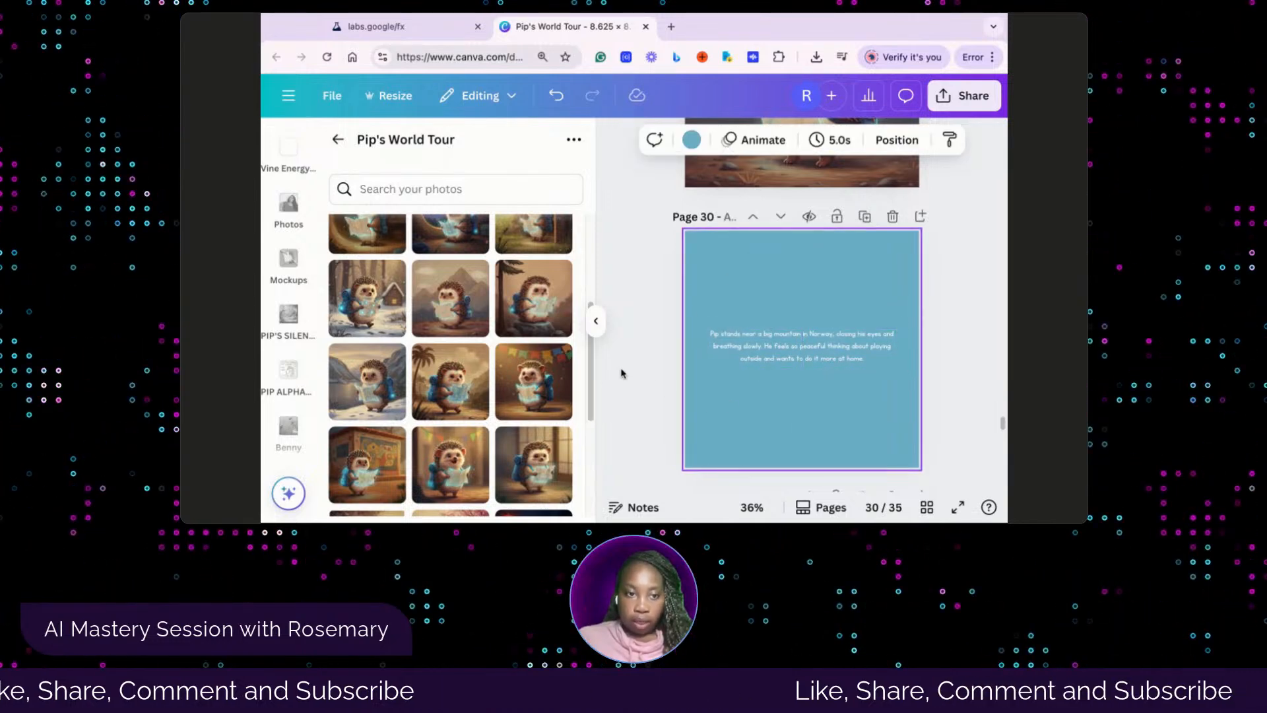
Fill page 31's empty frame with the hedgehog walking through snow near a cabin and review the picture order in the Whisk library
scroll(685, 409, "up", 3)
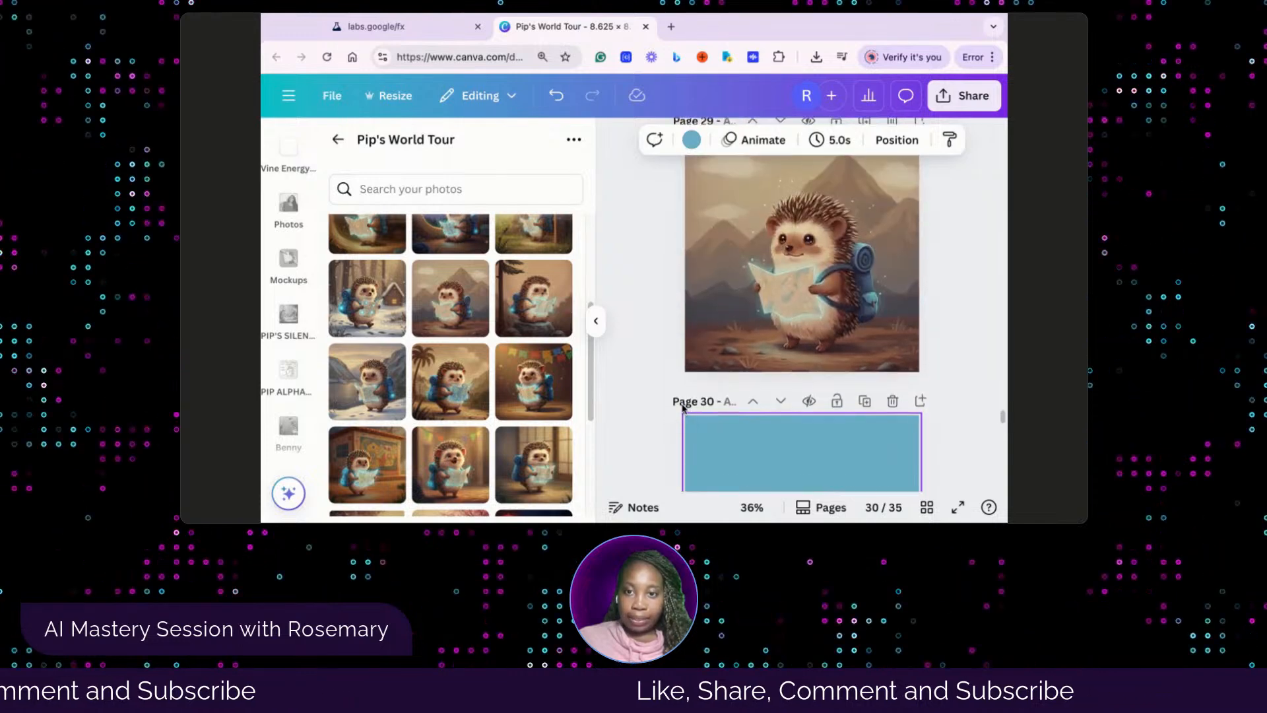
scroll(683, 407, "down", 5)
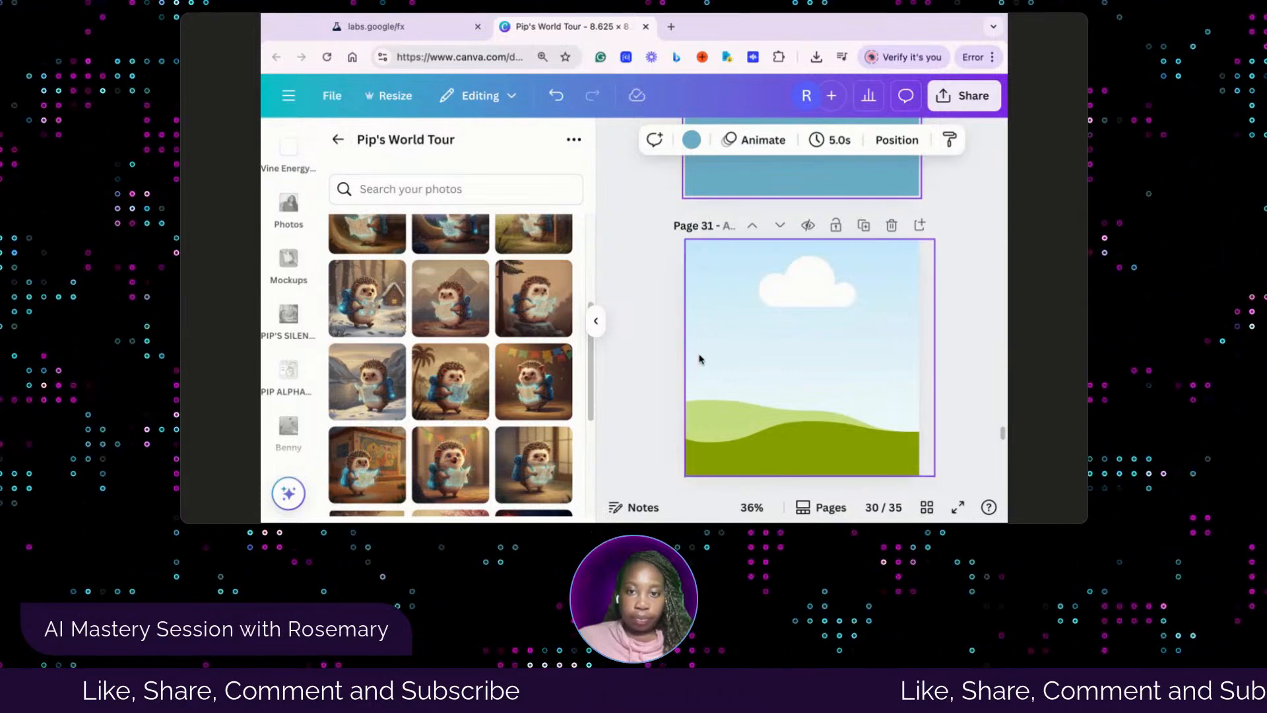
left_click(373, 323)
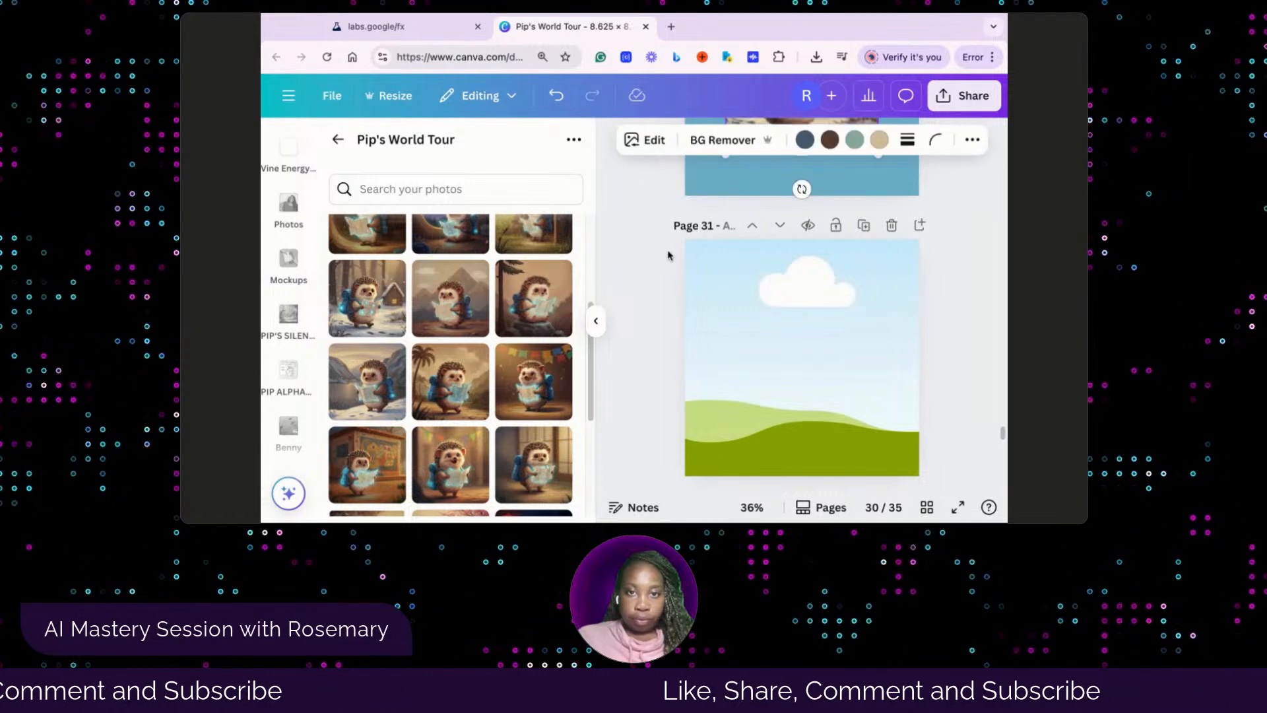
left_click(563, 99)
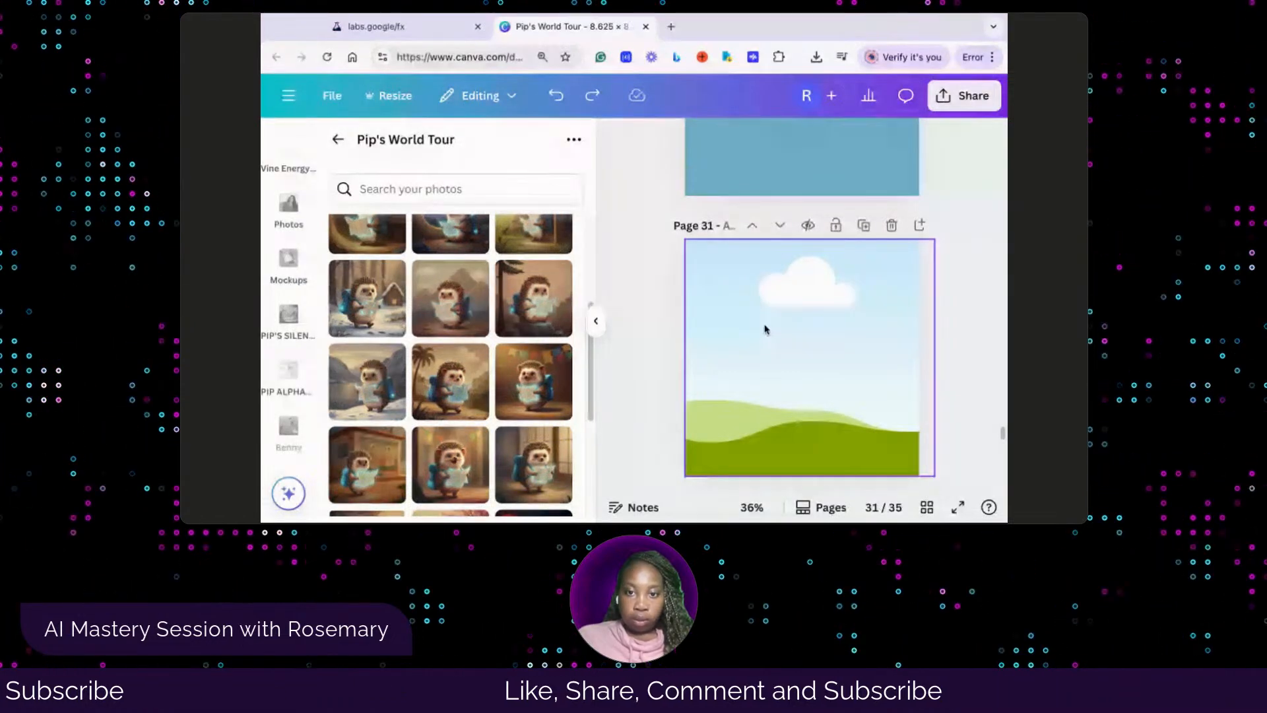
left_click(765, 328)
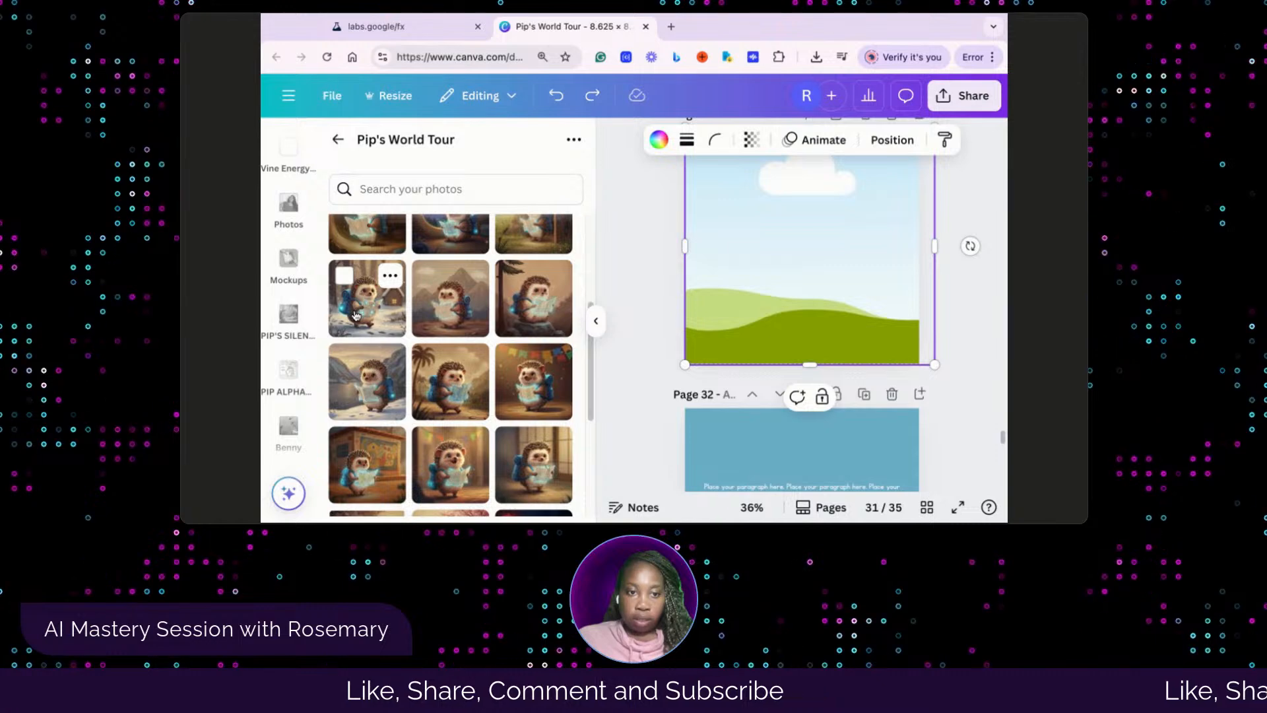
left_click(355, 316)
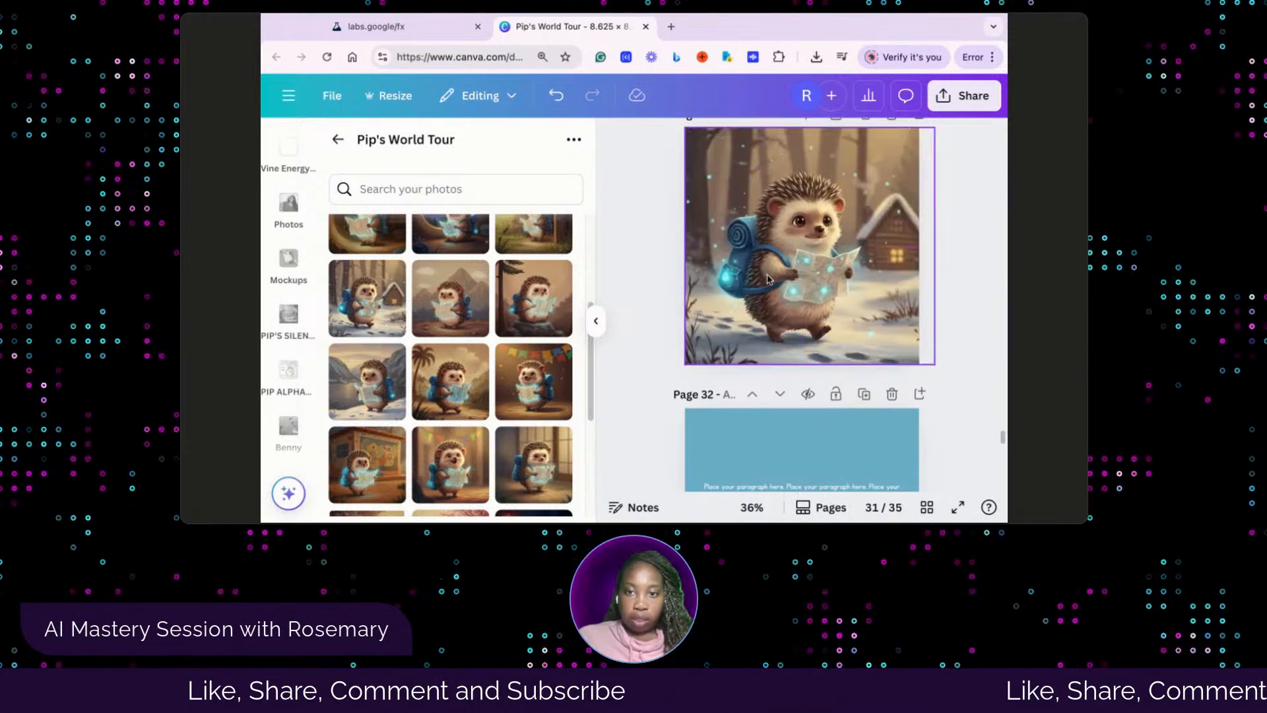
left_click(418, 26)
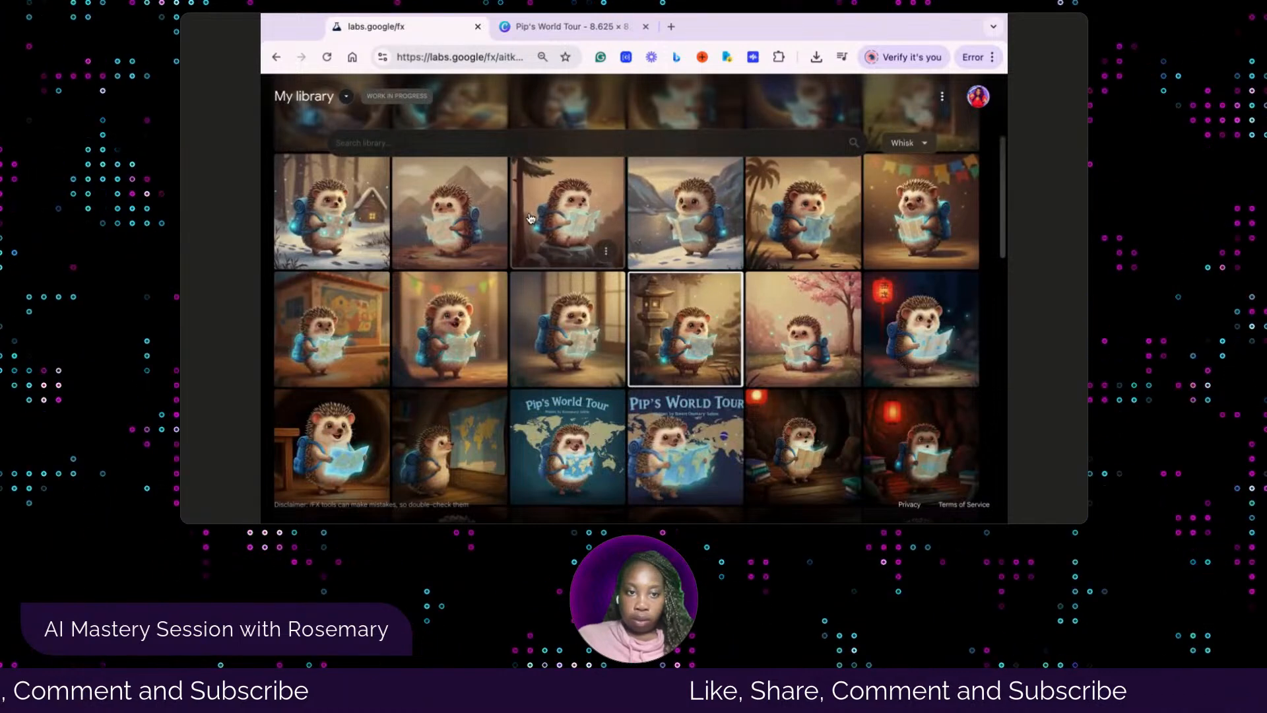
scroll(492, 236, "up", 2)
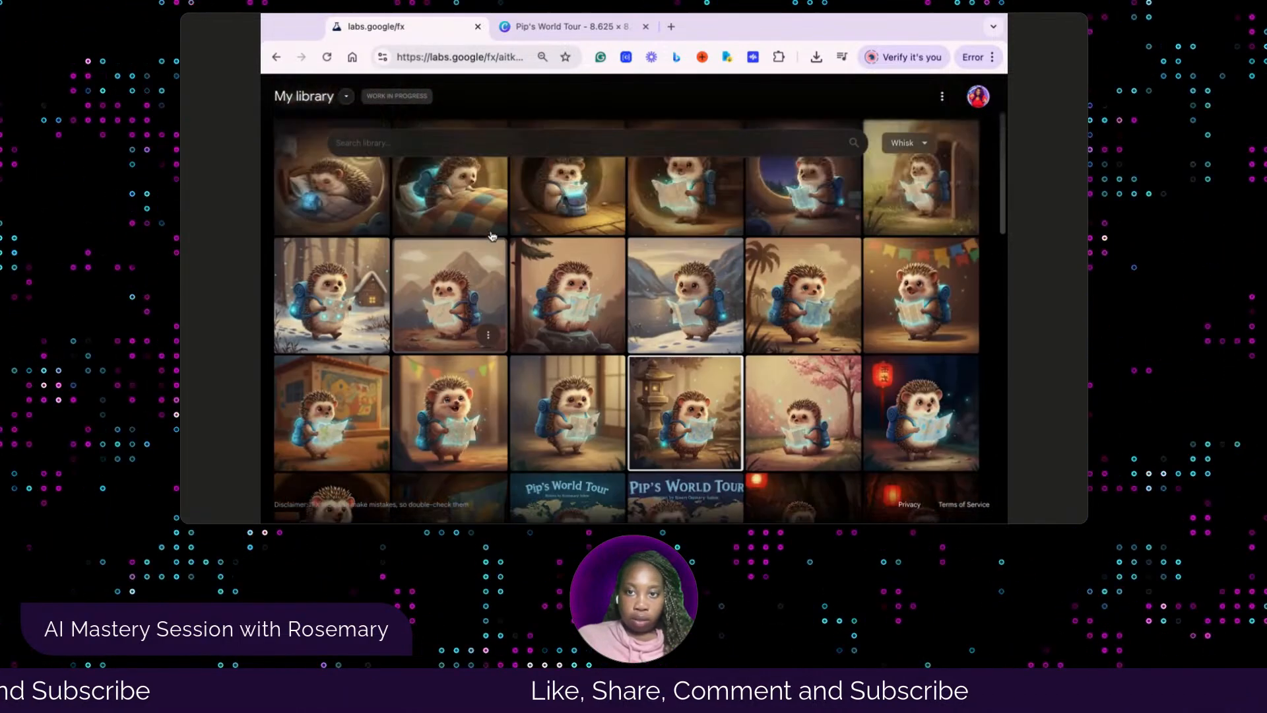
scroll(492, 236, "up", 1)
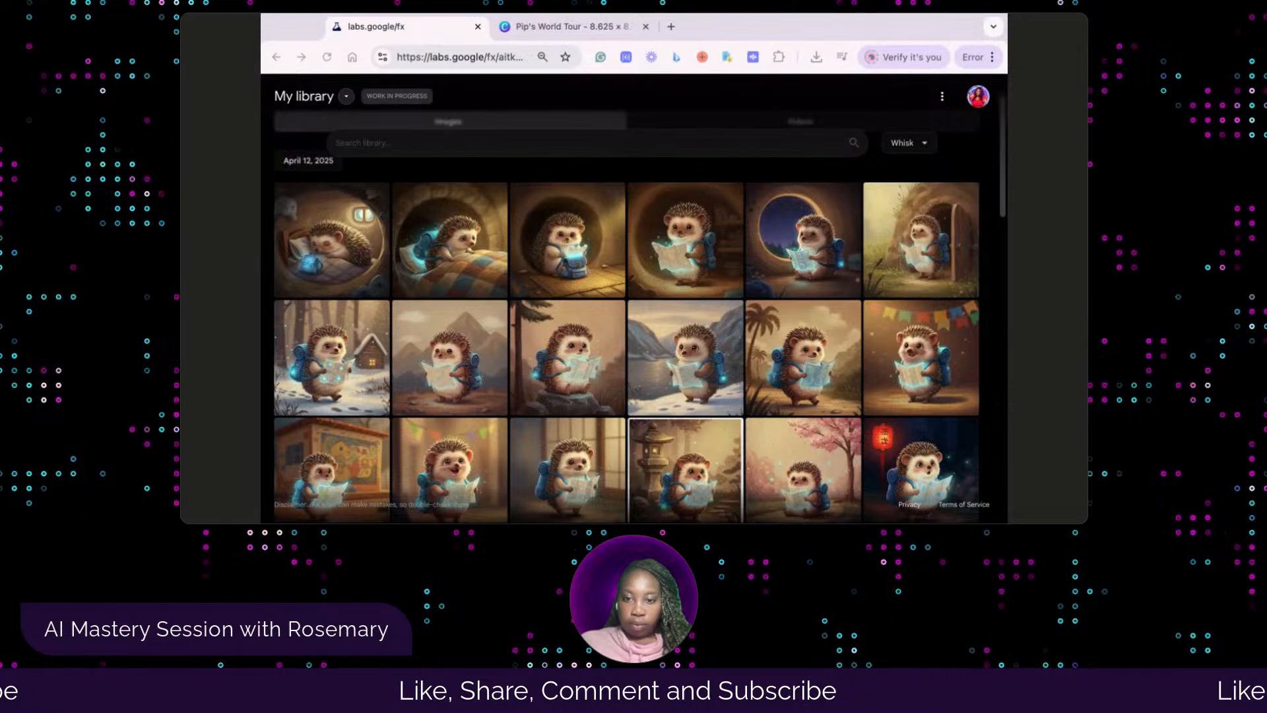
left_click(564, 26)
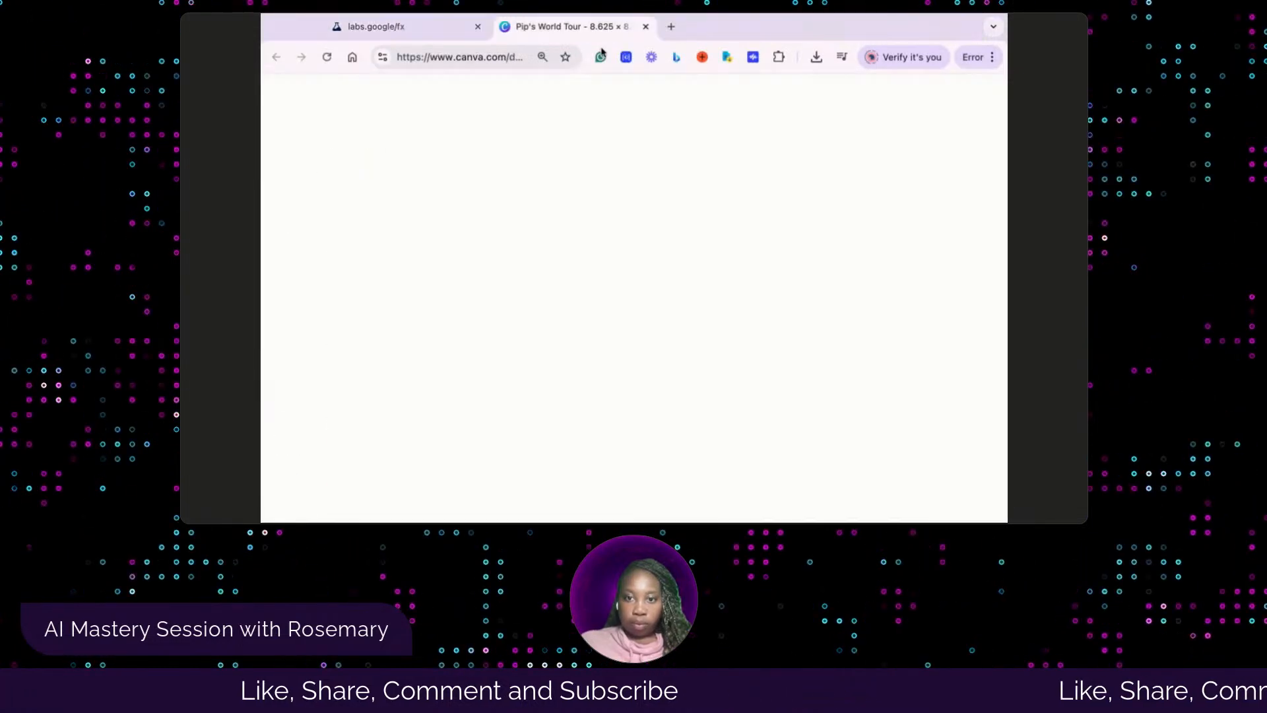
Replace page 32's placeholder paragraph with the copied text beginning "Pip walks away from Norway" and center it vertically on the page
scroll(744, 399, "down", 2)
left_click(861, 417)
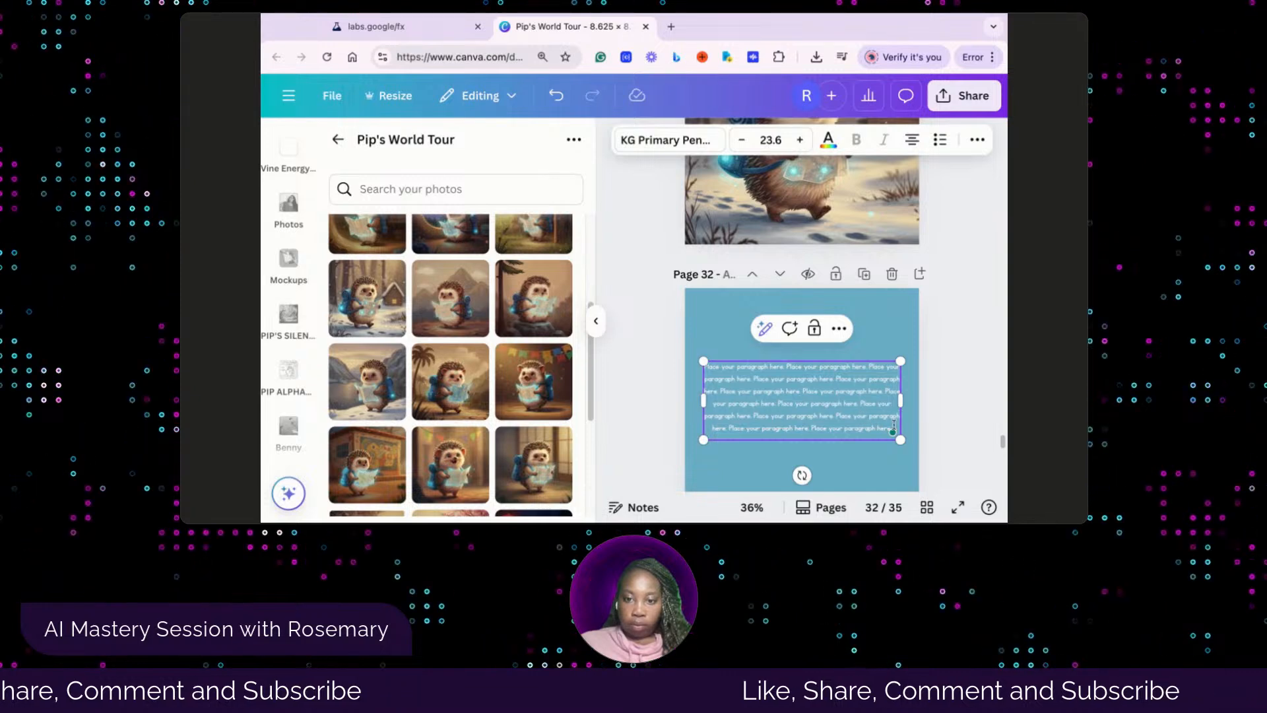
left_click_drag(894, 425, 679, 366)
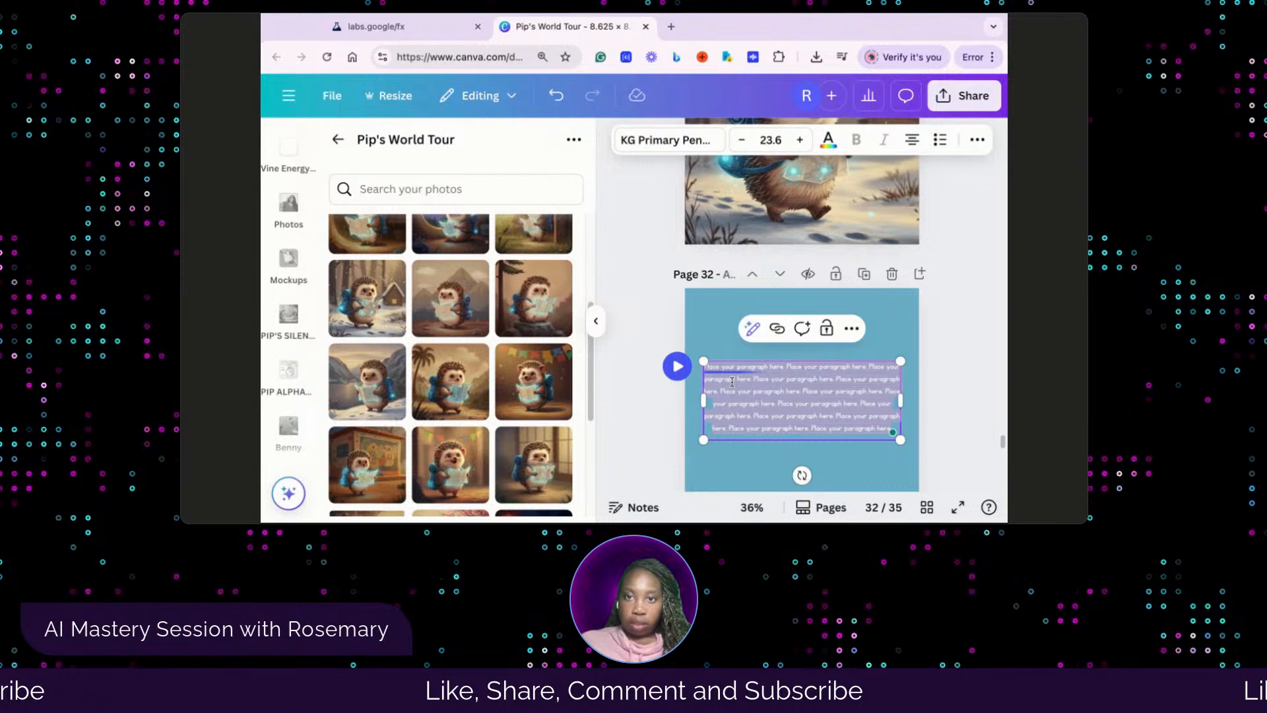
type("Pip walks away from Norway, humming softly to himself. He learned about playing outside and feels so good, so he uses his shiny map to go back home now!")
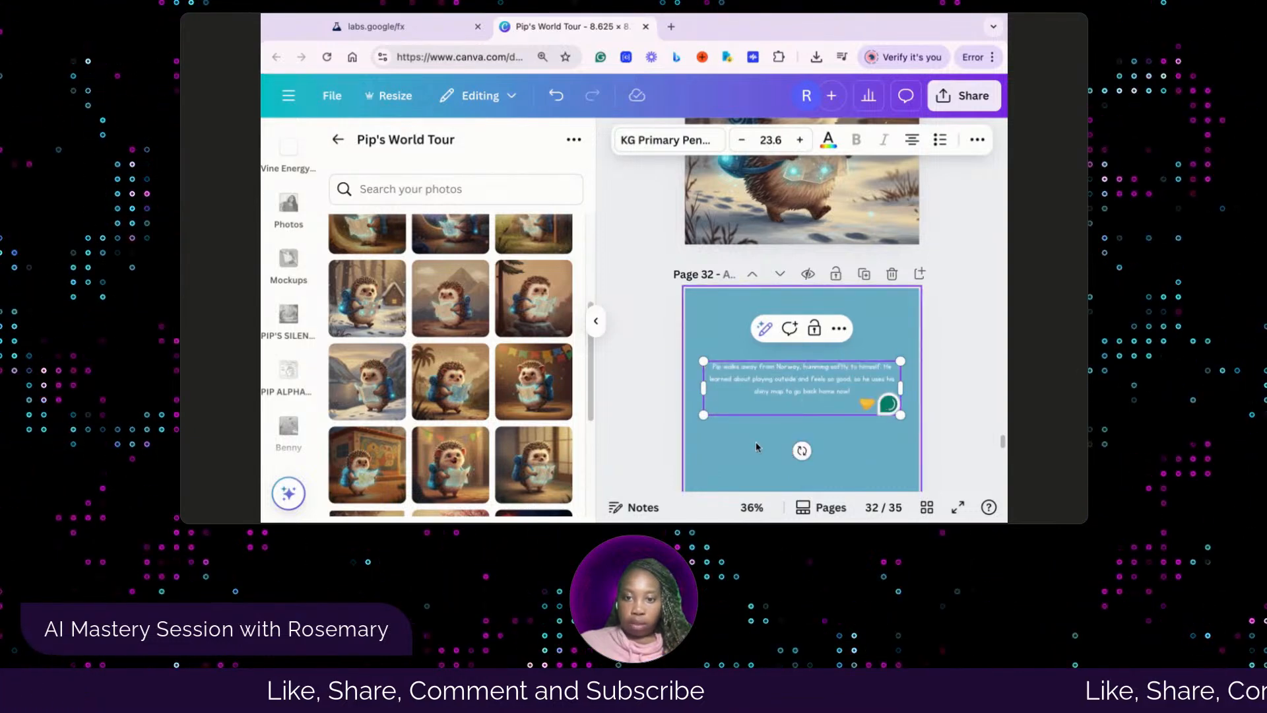
left_click(755, 443)
left_click_drag(791, 384, 790, 384)
left_click(886, 455)
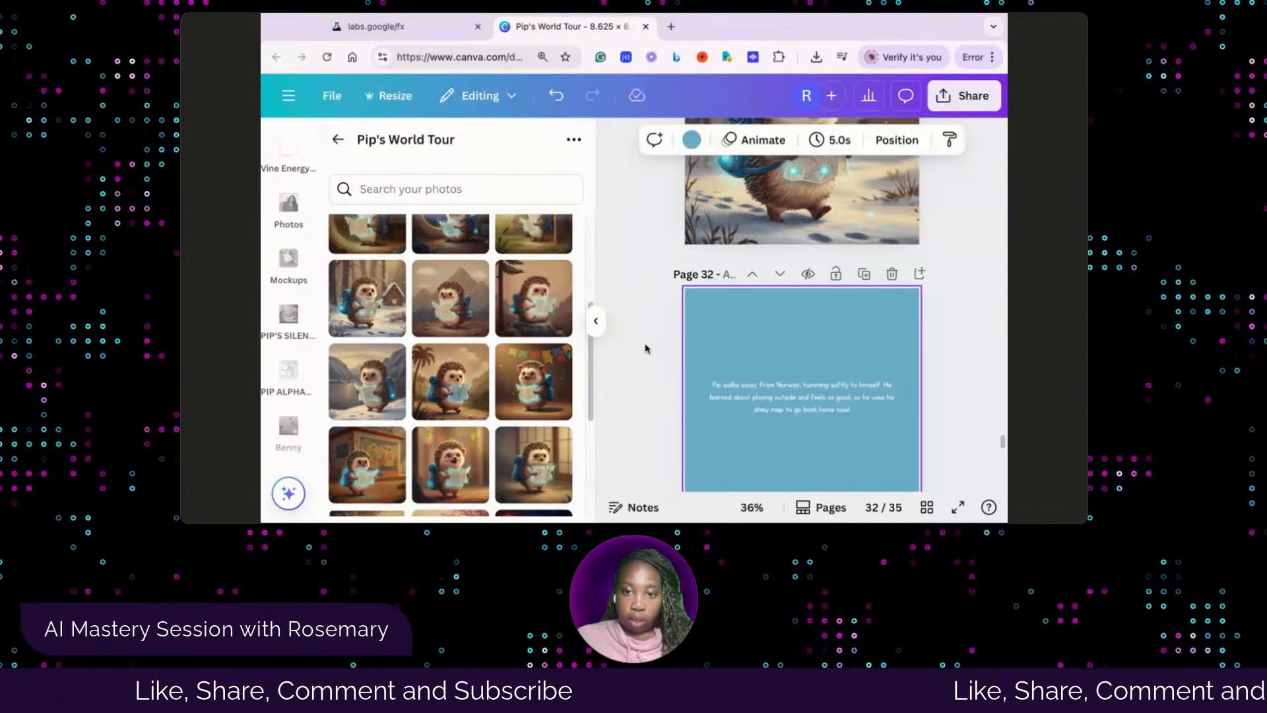
Check page 33's illustration and go on to the placeholder paragraph on page 34
scroll(647, 350, "down", 3)
scroll(648, 353, "down", 2)
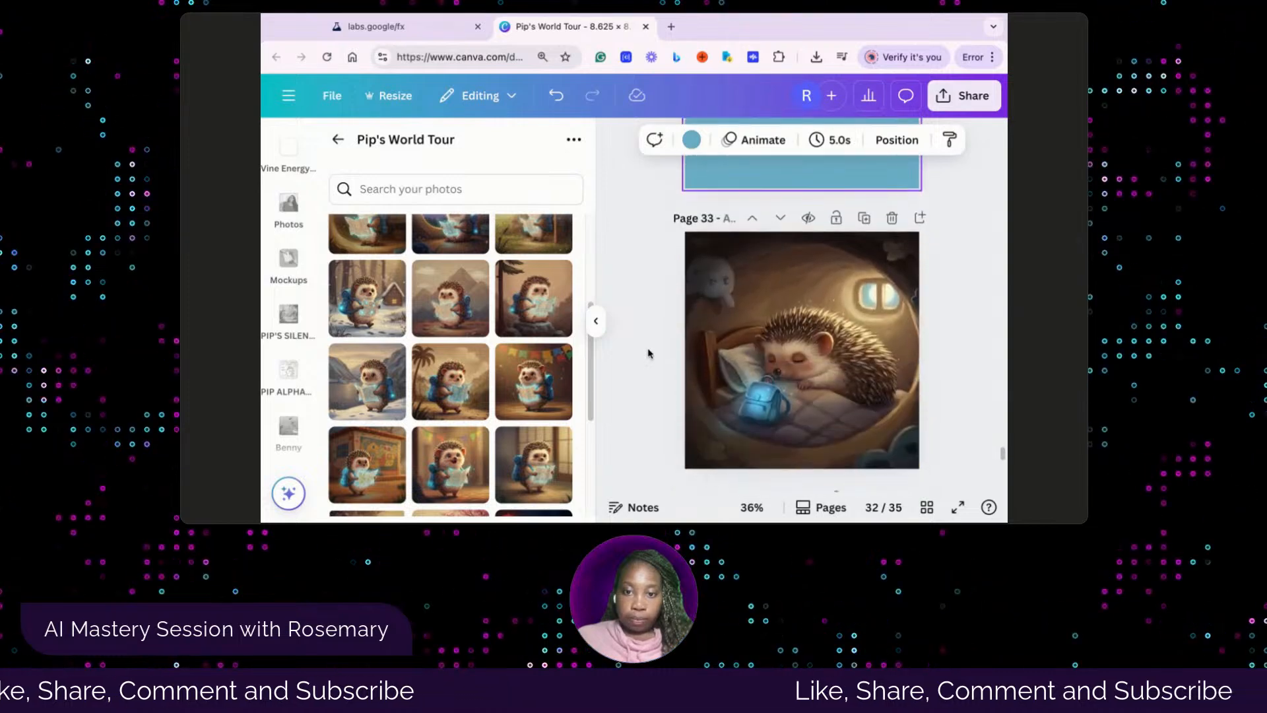
scroll(648, 354, "down", 3)
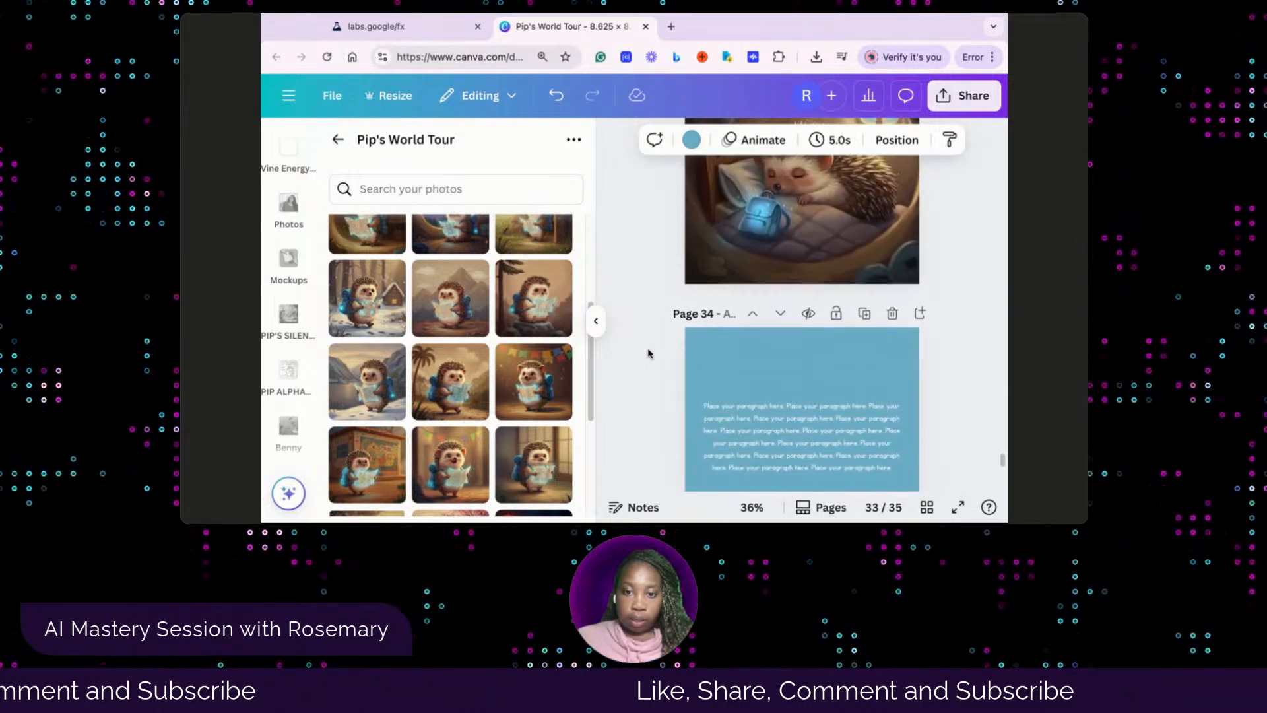